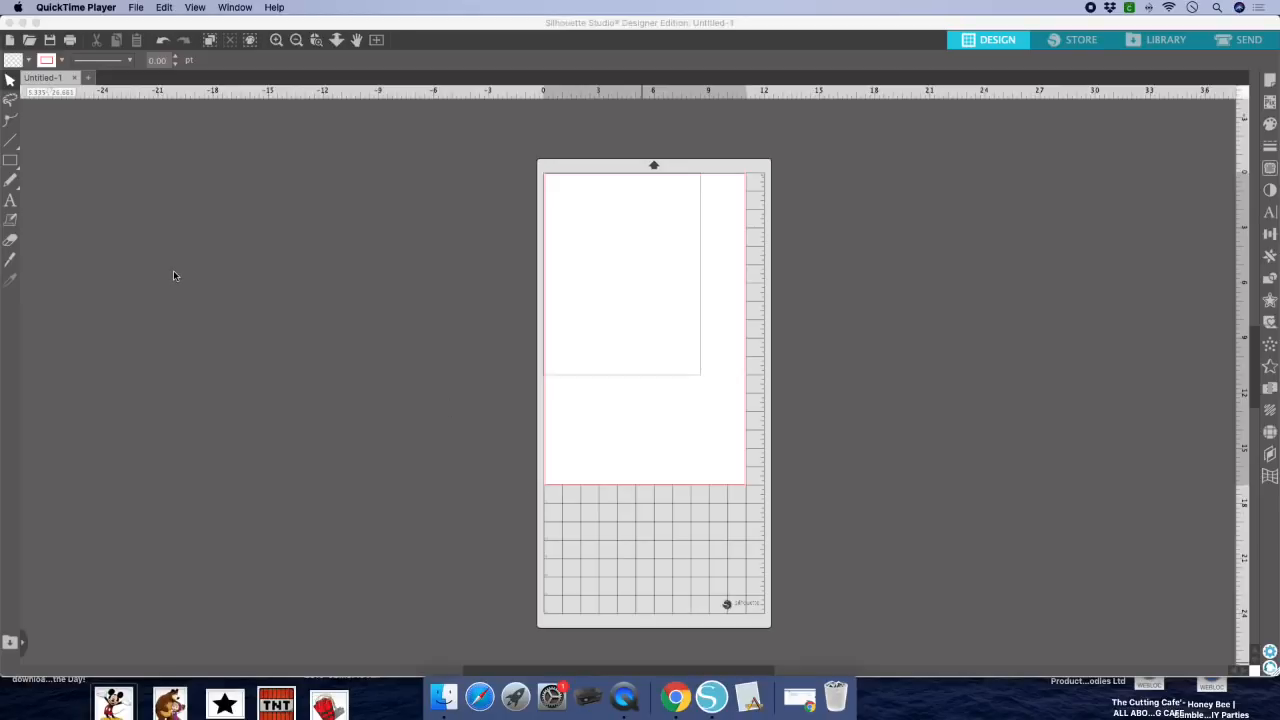
scroll(173, 275, "down", 1)
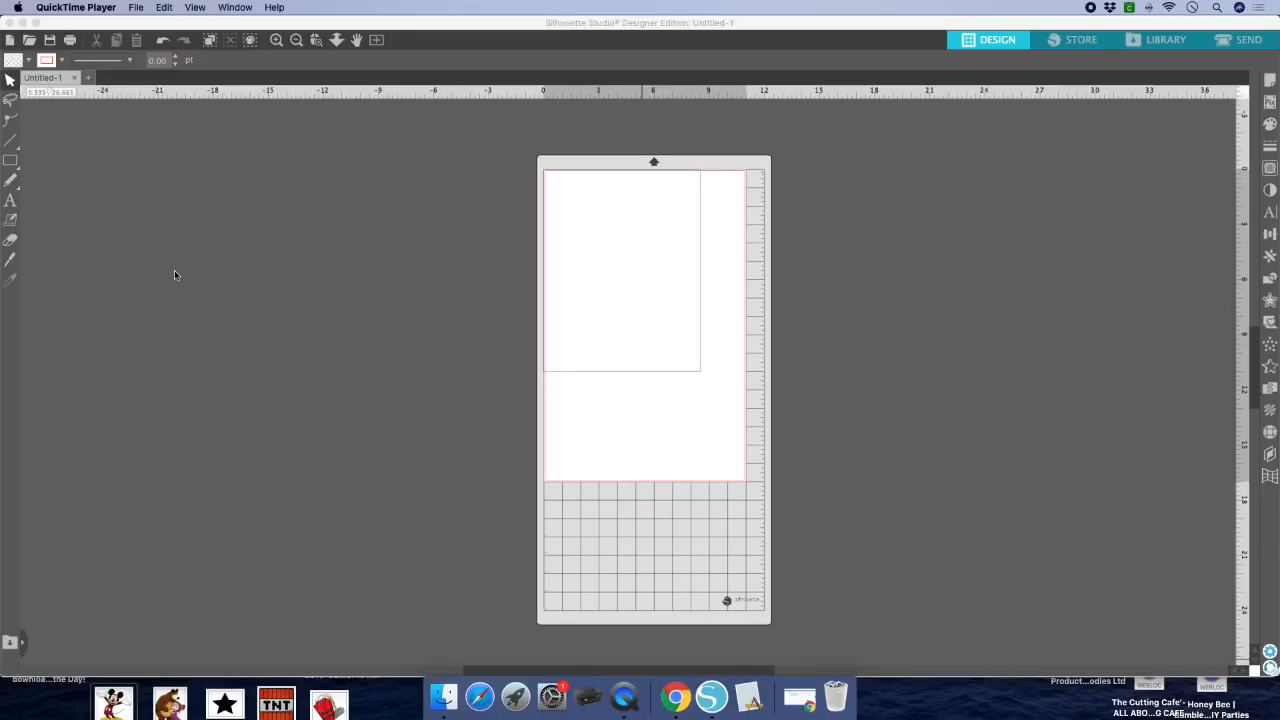
left_click(138, 10)
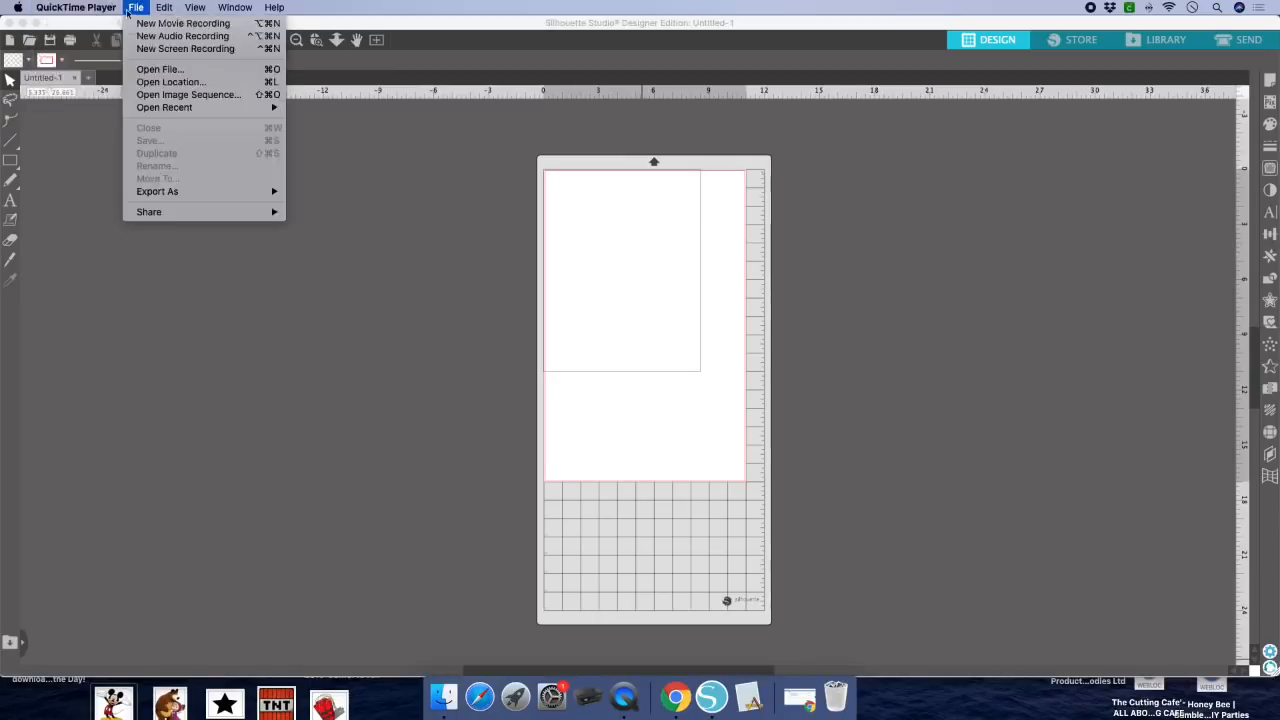
mouse_move(80, 7)
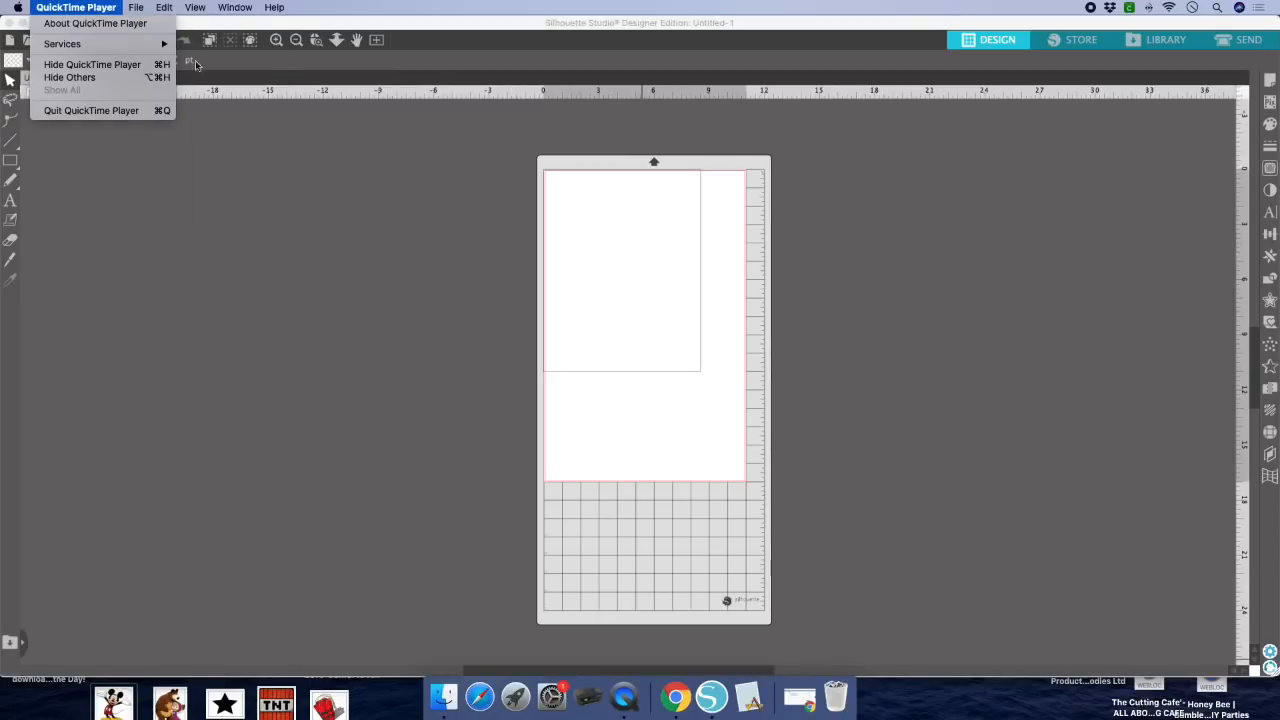
Step: Switch to Silhouette Studio and format the print page setup for the HP OfficeJet Pro 7740 series printer
left_click(194, 206)
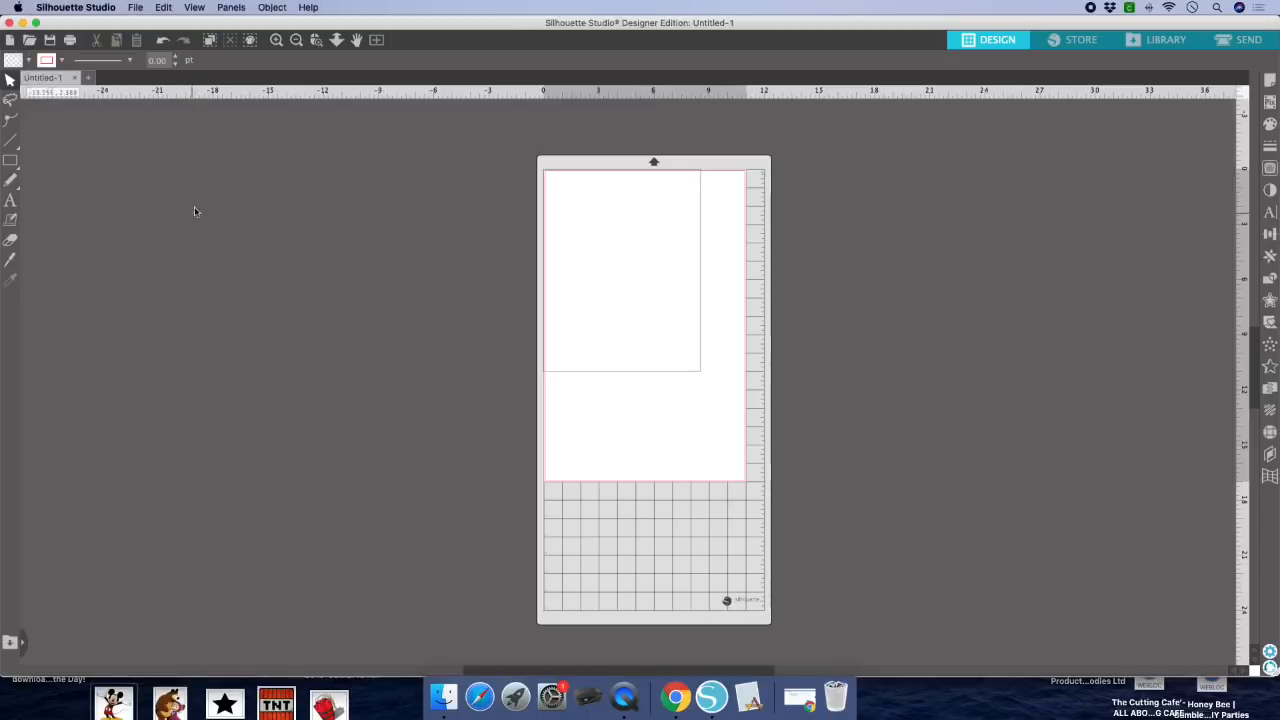
left_click(136, 8)
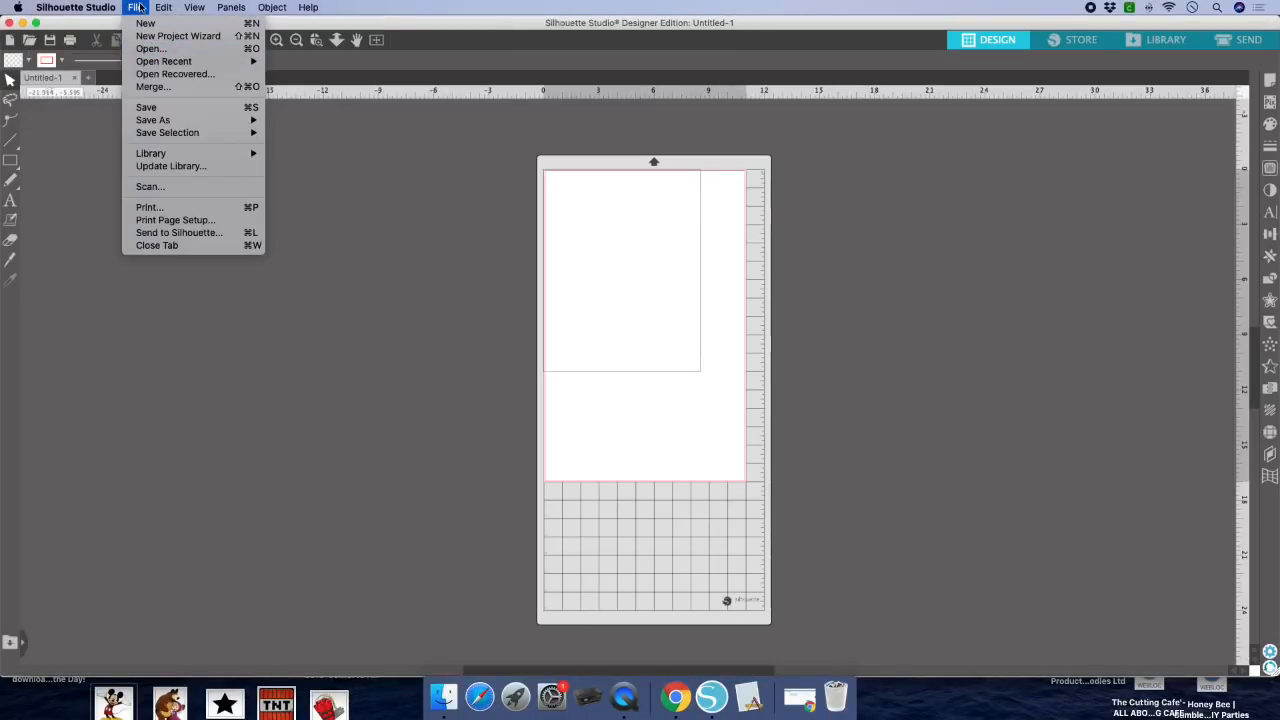
left_click(182, 224)
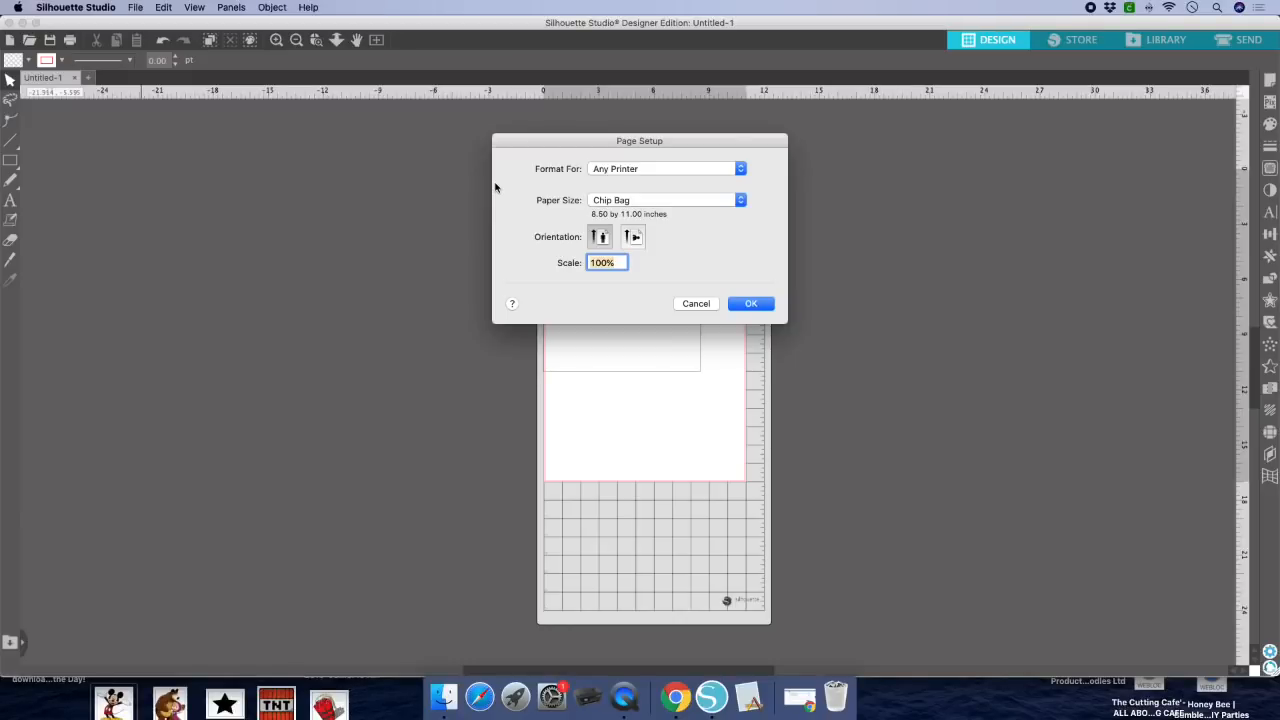
left_click(628, 172)
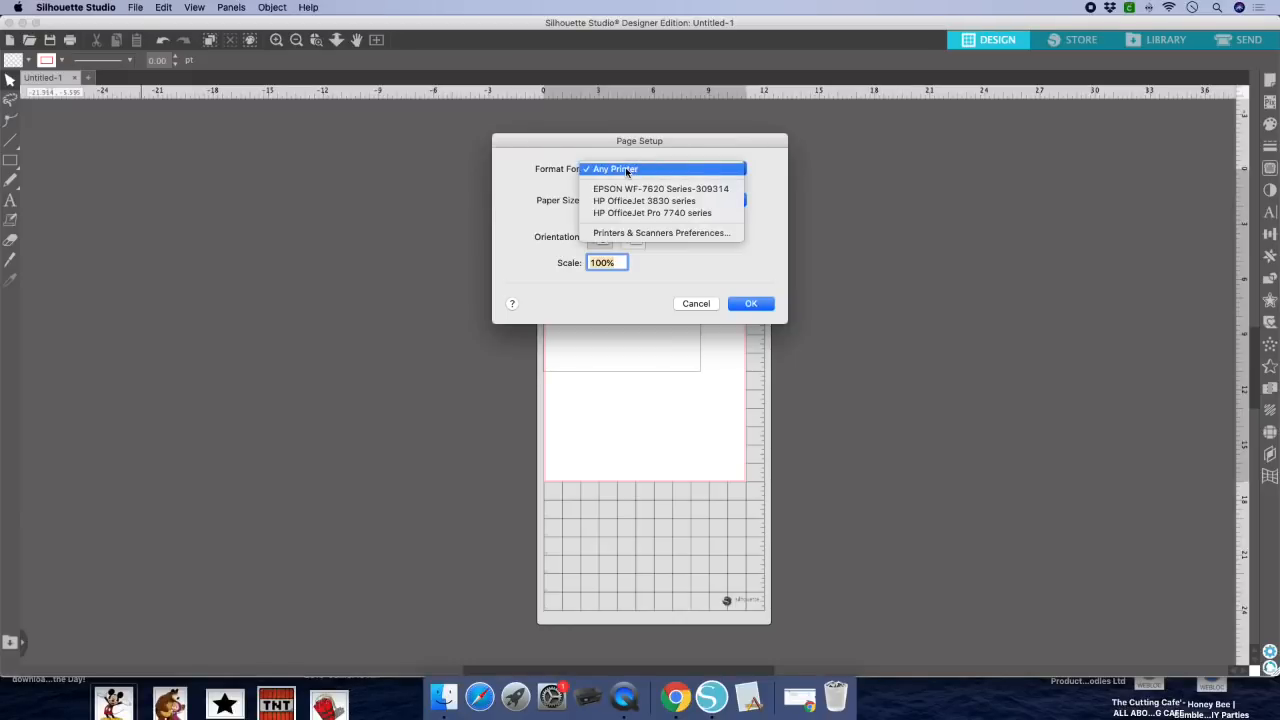
left_click(657, 215)
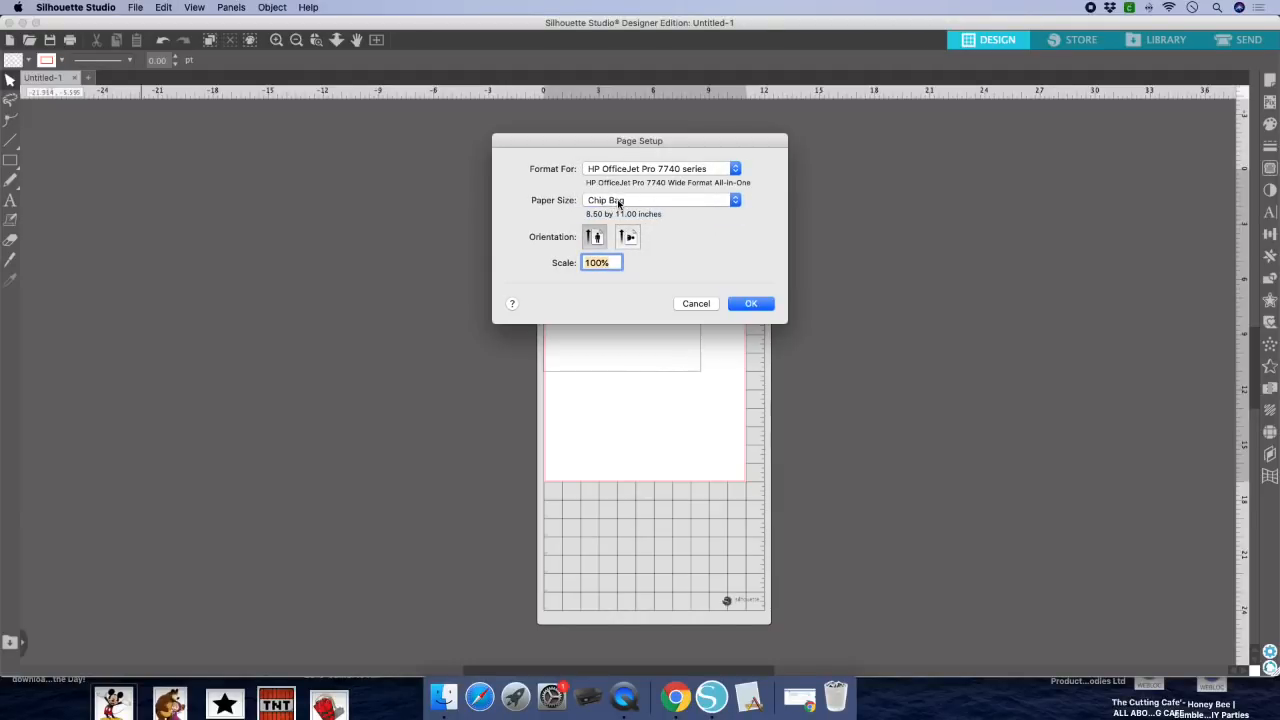
Step: Set the print paper size to Tabloid Borderless, 11 by 17 inches, and apply the page setup
left_click(620, 202)
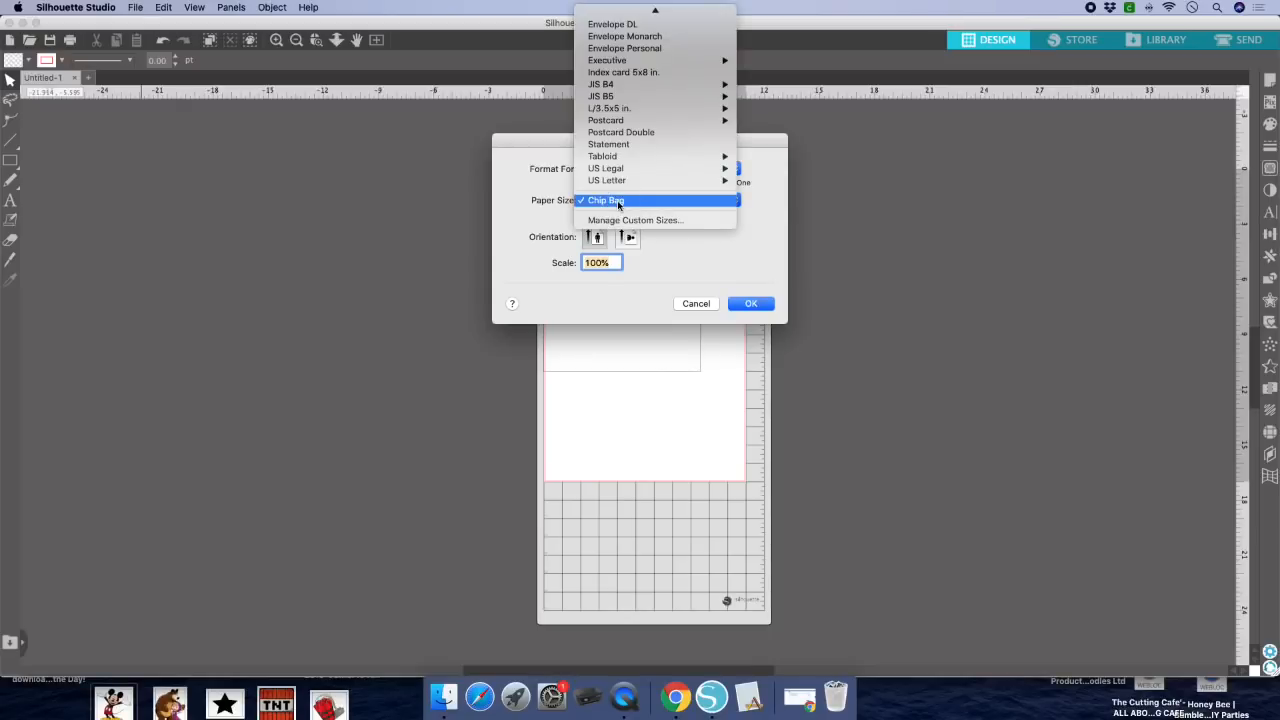
mouse_move(630, 162)
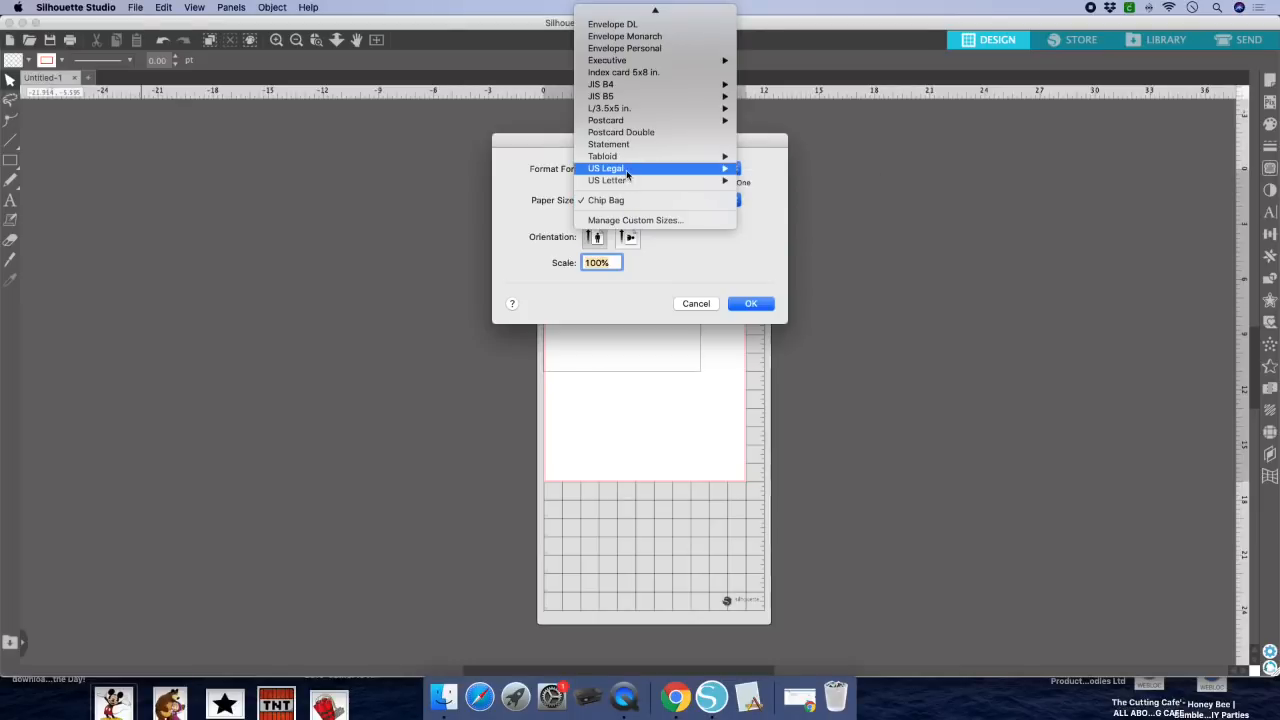
mouse_move(724, 163)
left_click(772, 168)
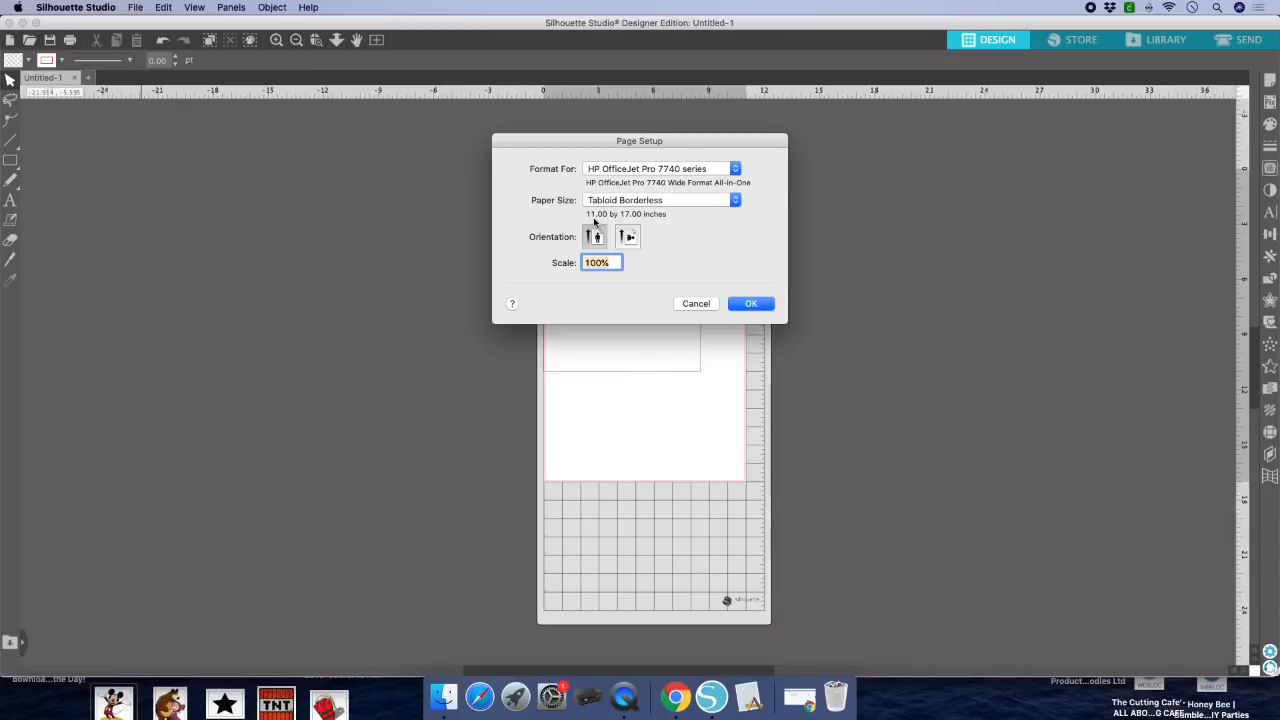
mouse_move(598, 219)
left_click(752, 303)
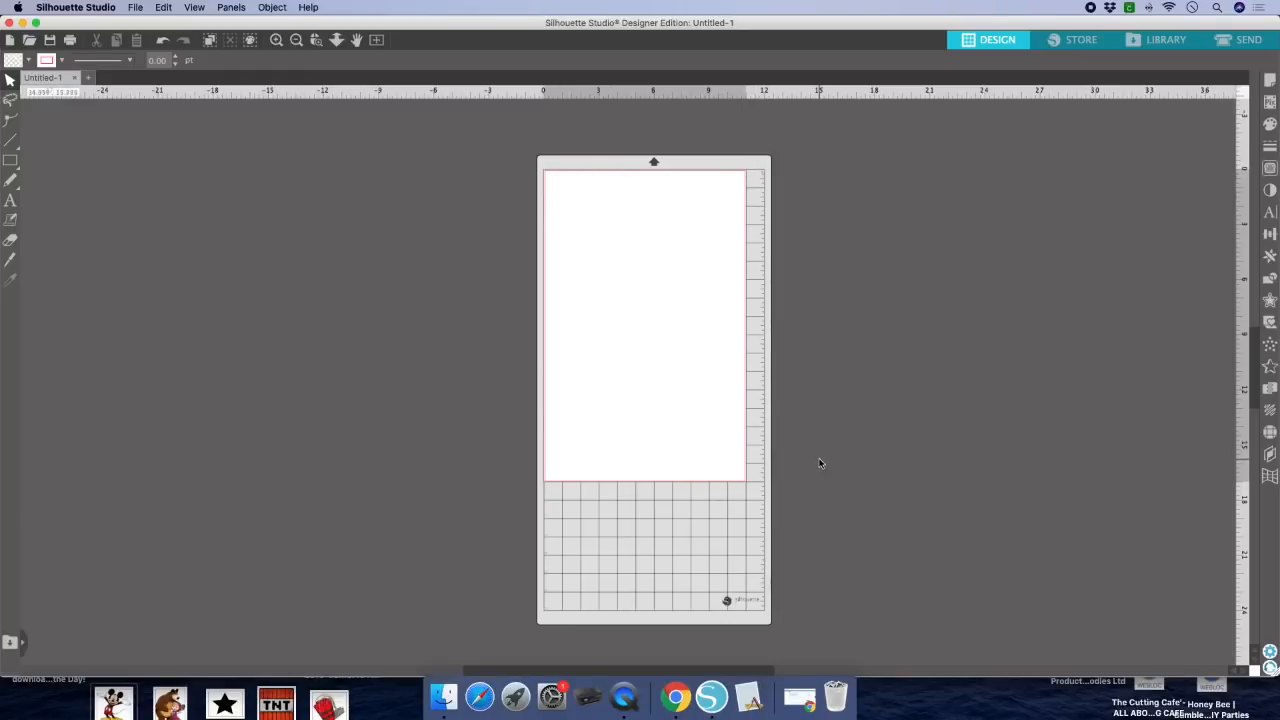
Step: Open the design page settings and try the landscape orientation, returning the page to portrait
left_click(1270, 82)
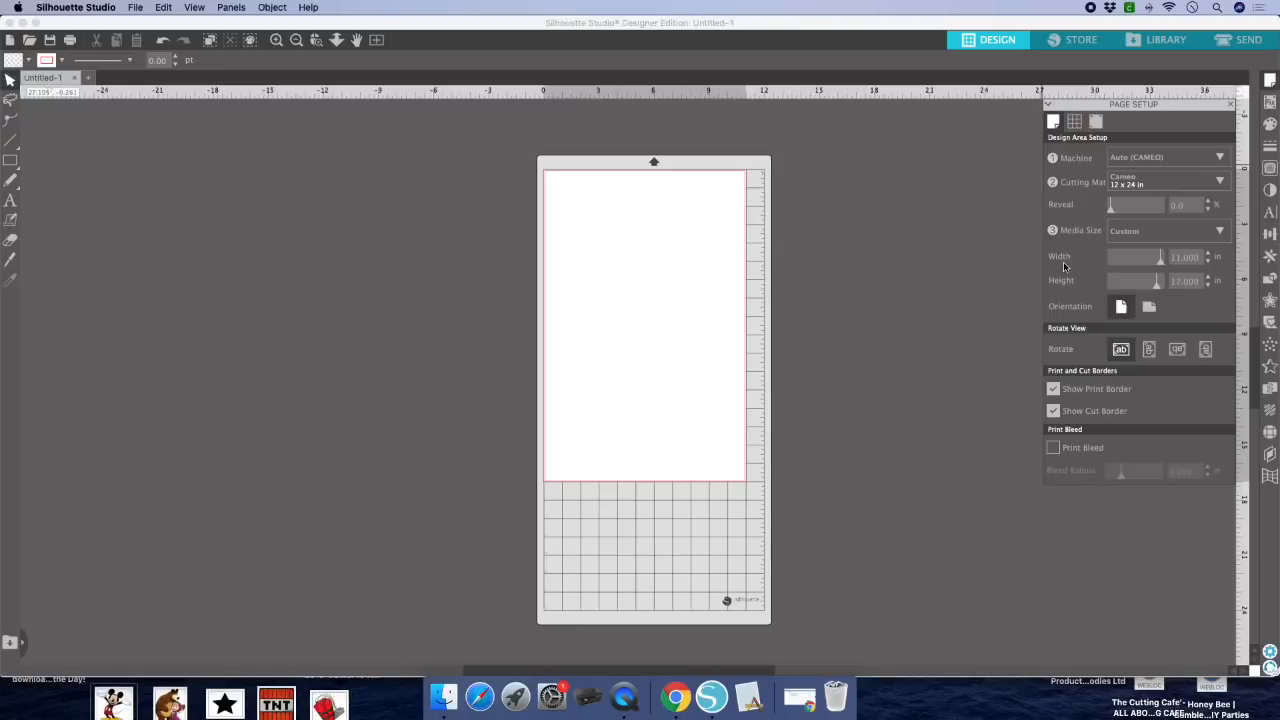
left_click(1150, 310)
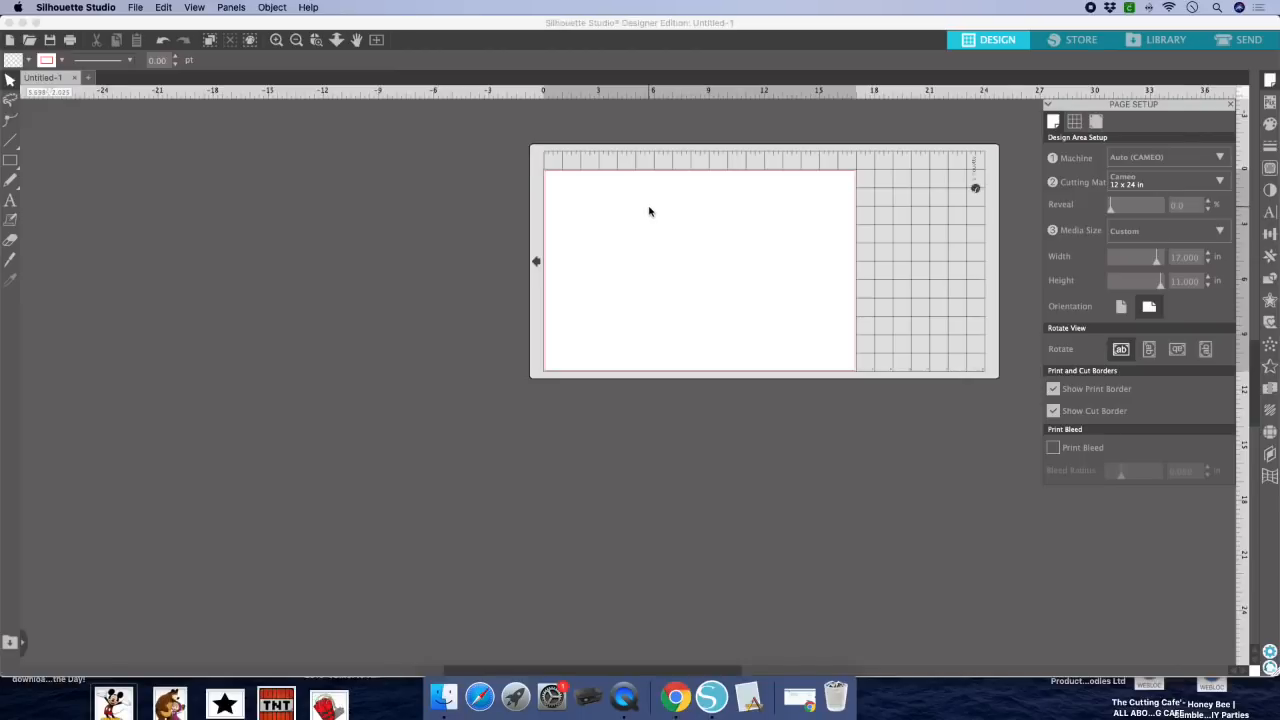
left_click(1121, 308)
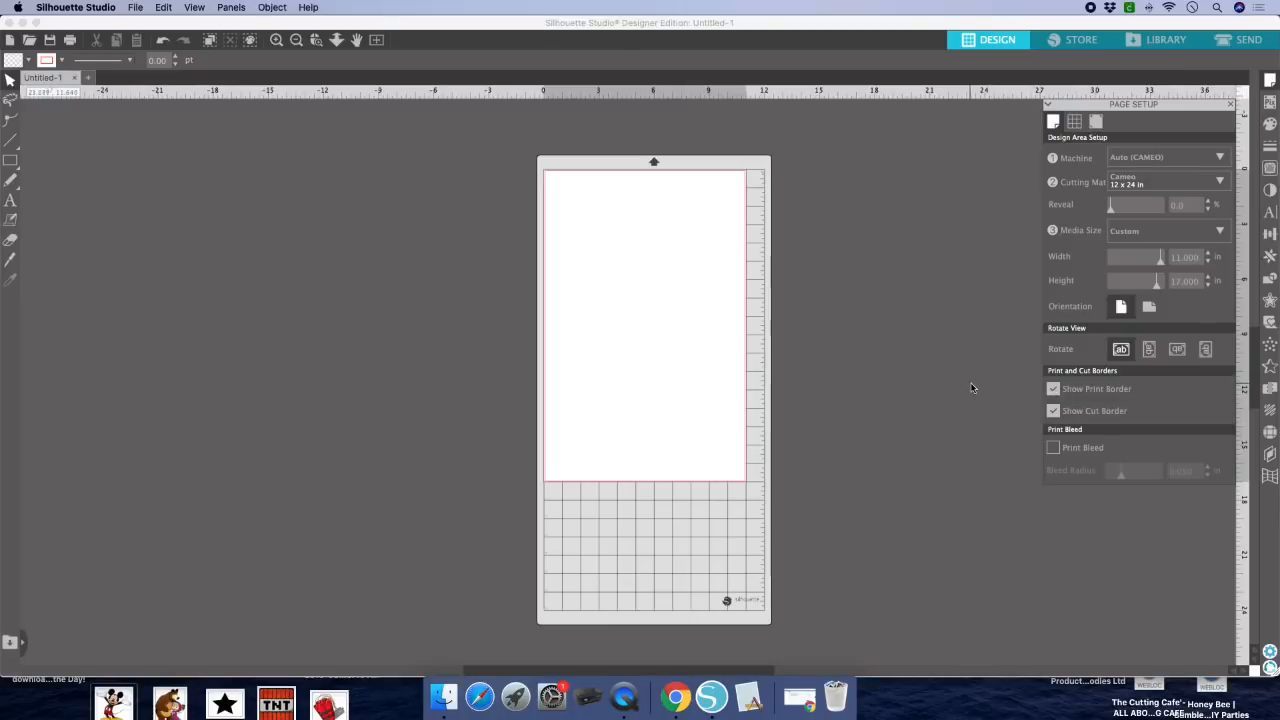
Step: Toggle the print border and the cut border off and back on
left_click(1053, 390)
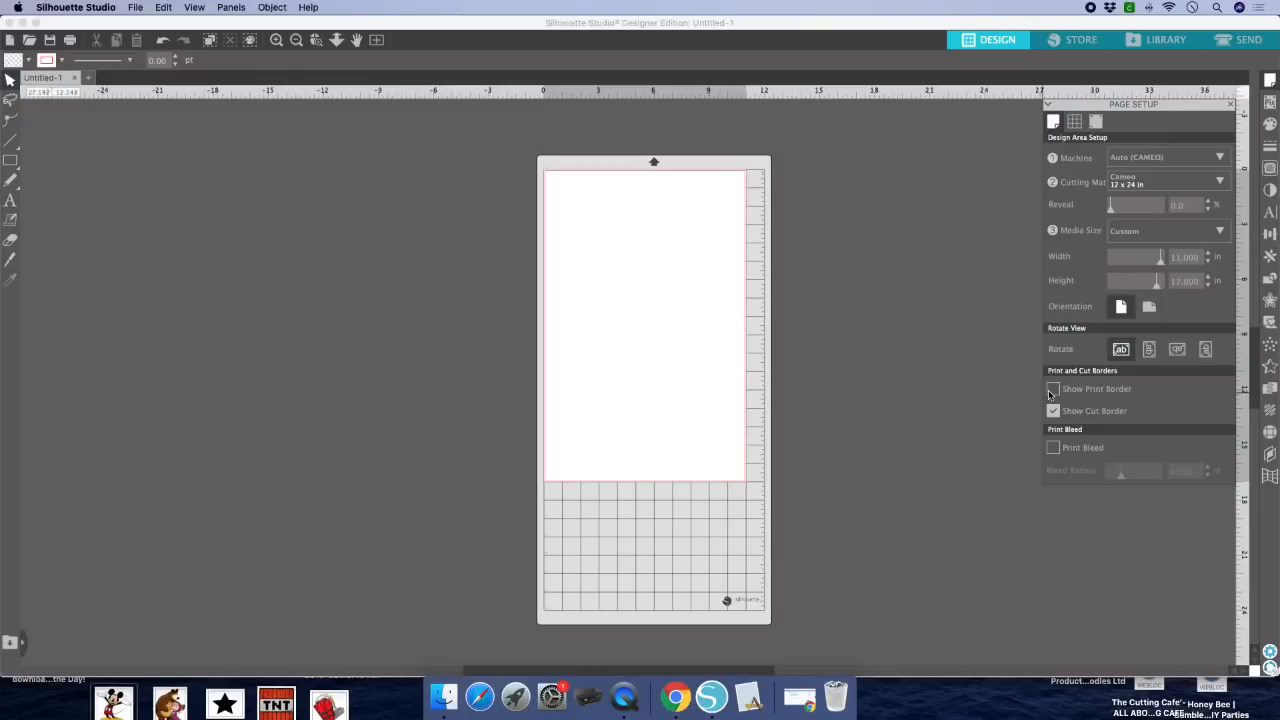
left_click(1053, 390)
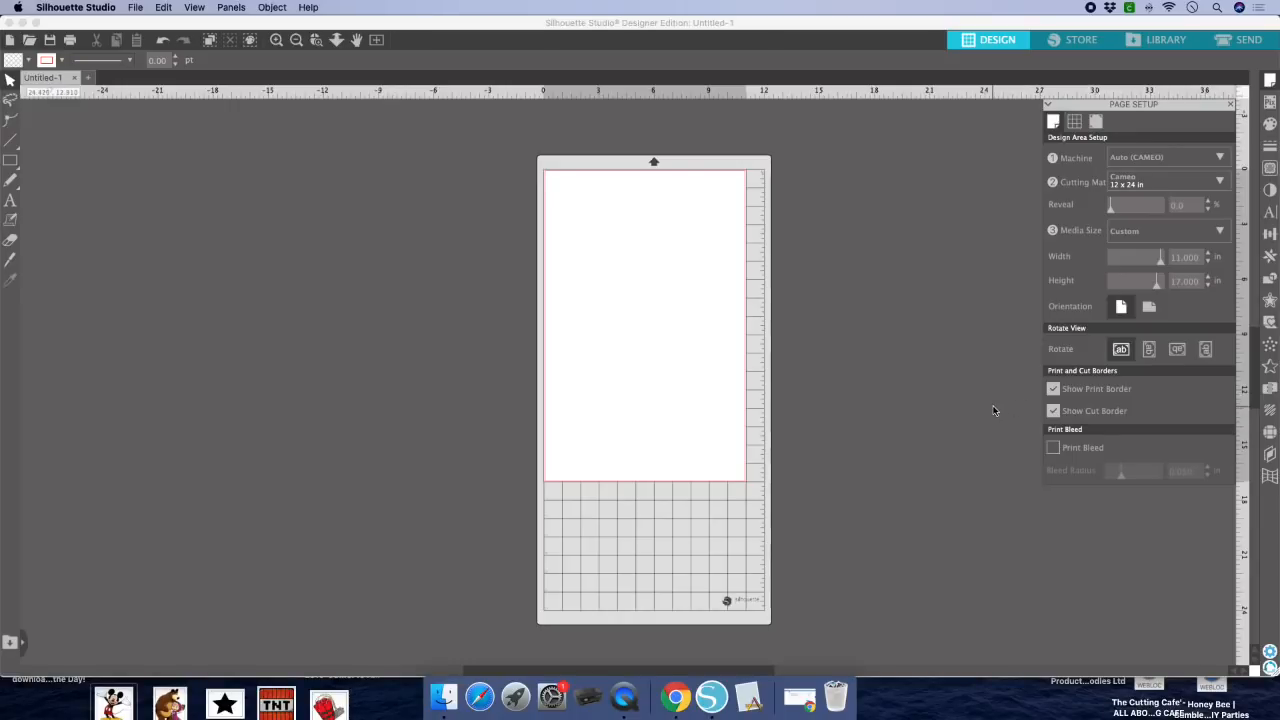
left_click(1053, 411)
left_click(1053, 411)
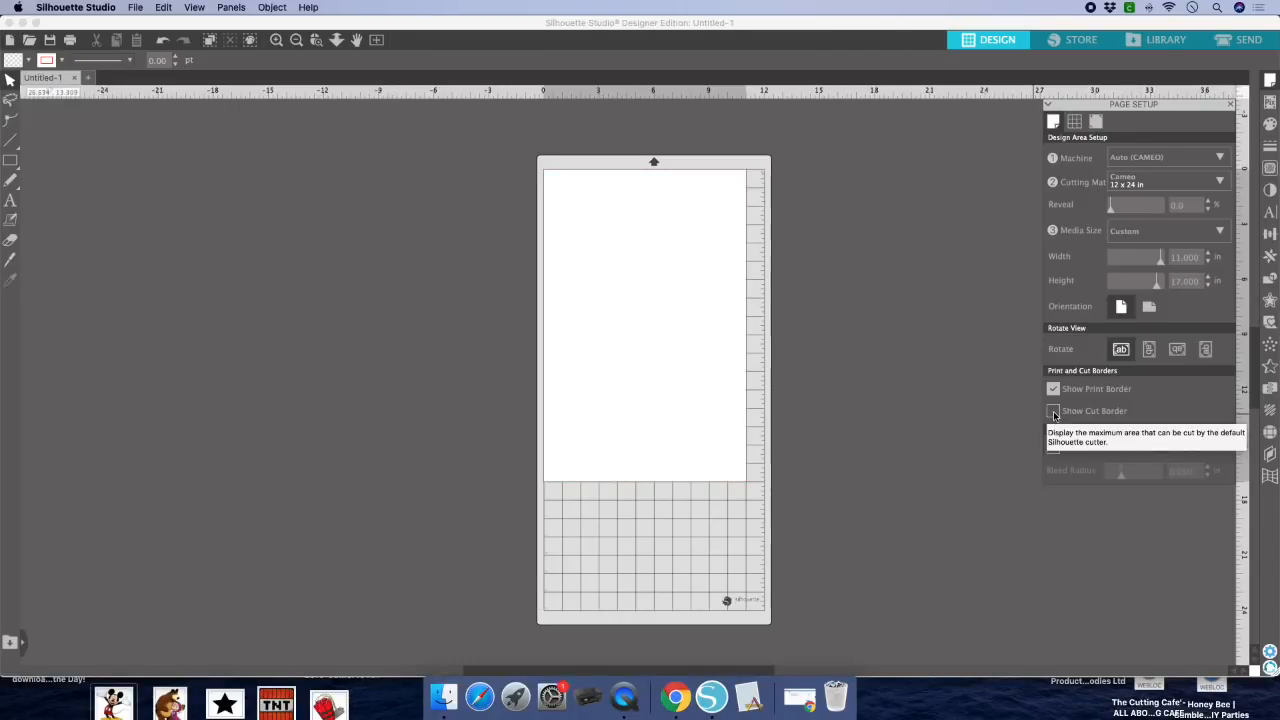
left_click(1054, 413)
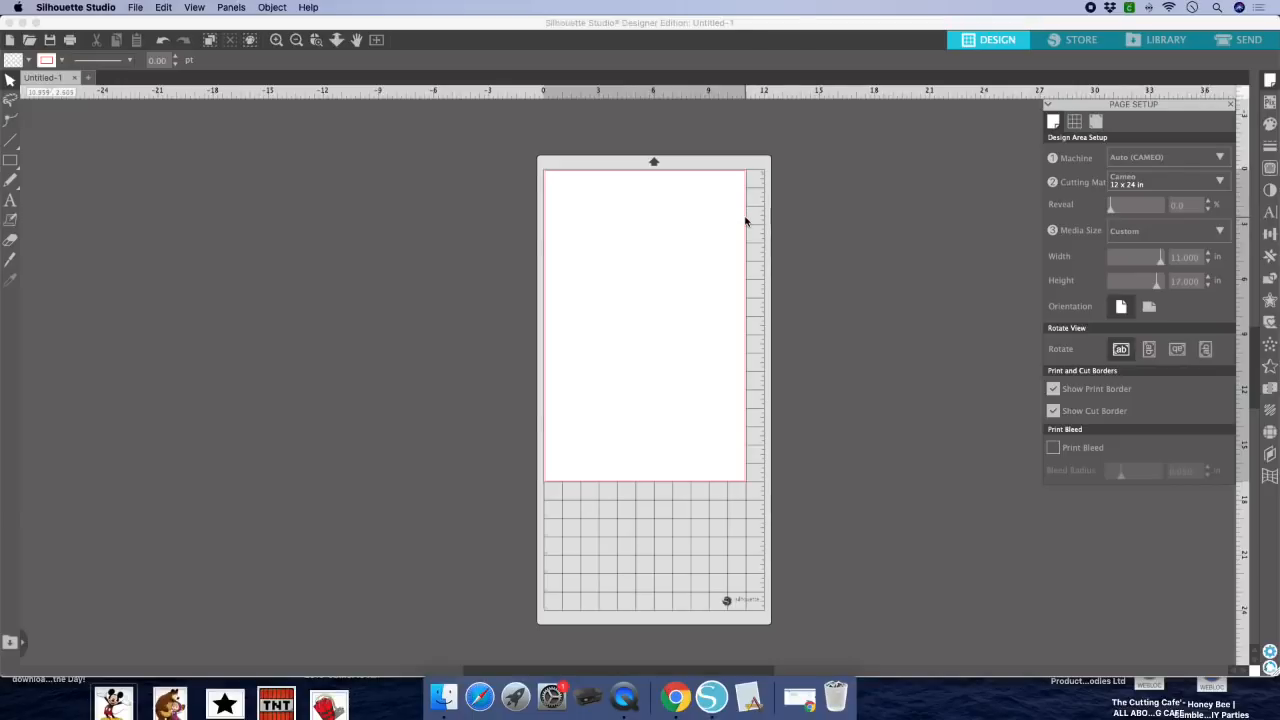
Step: Turn on the registration marks for the page
left_click(1097, 122)
left_click(1057, 156)
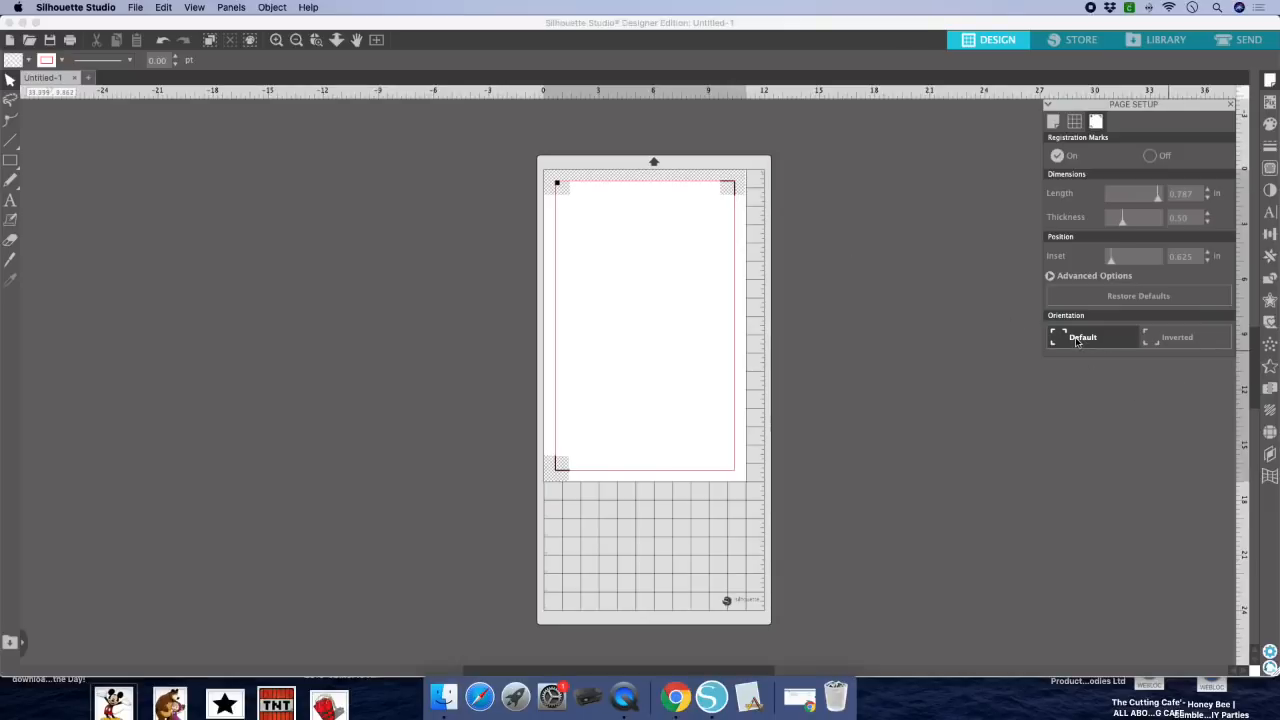
Step: Try the Inverted orientation for the registration marks and return it to Default
left_click(1184, 339)
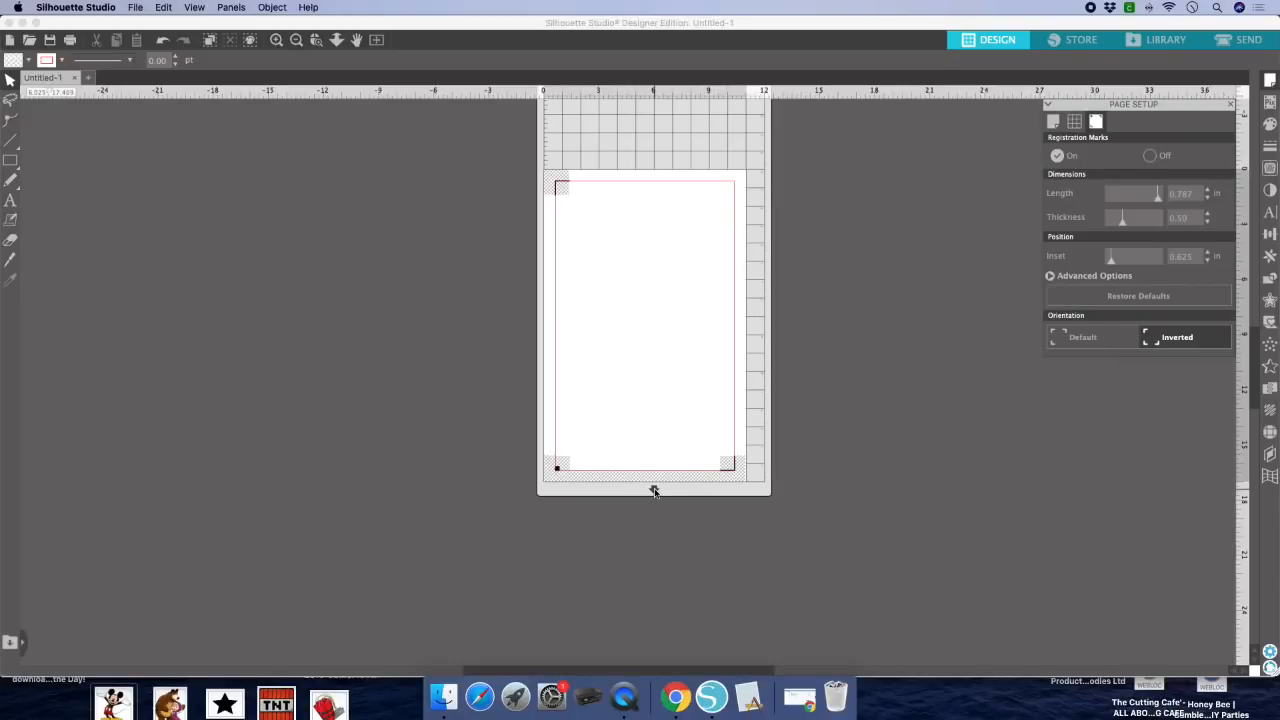
scroll(655, 491, "down", 2)
scroll(655, 491, "right", 1)
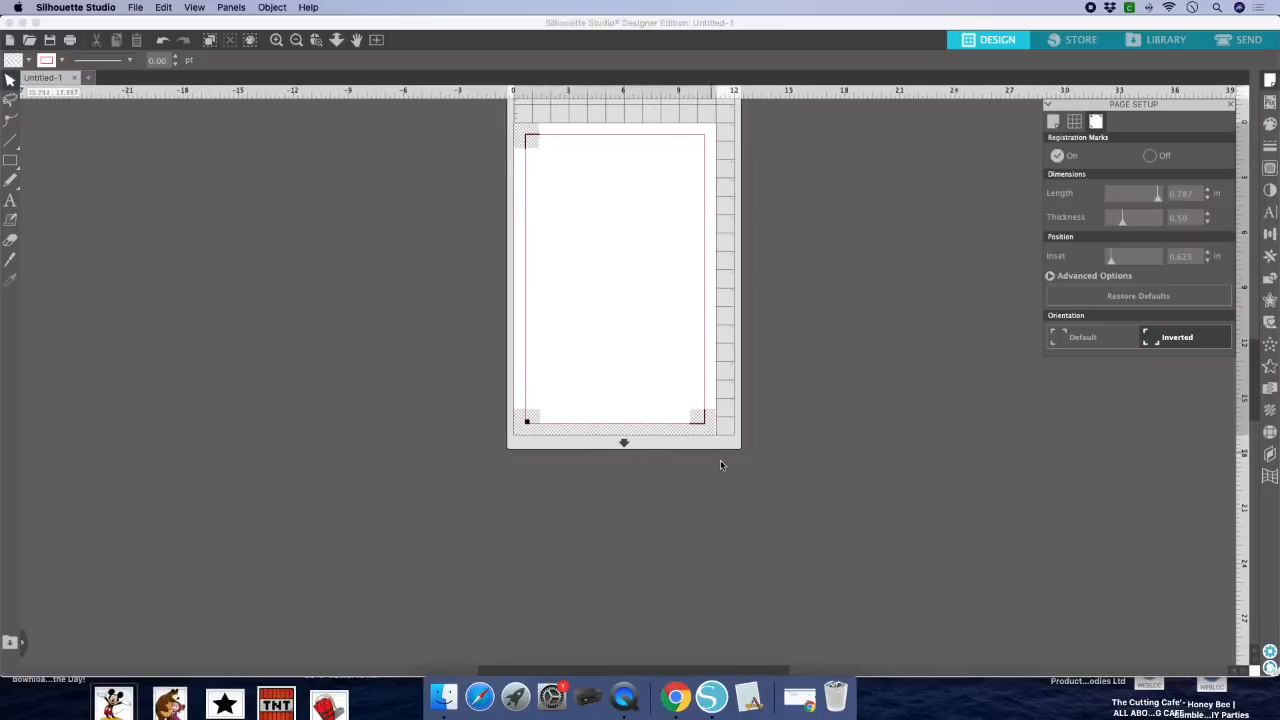
left_click(1083, 337)
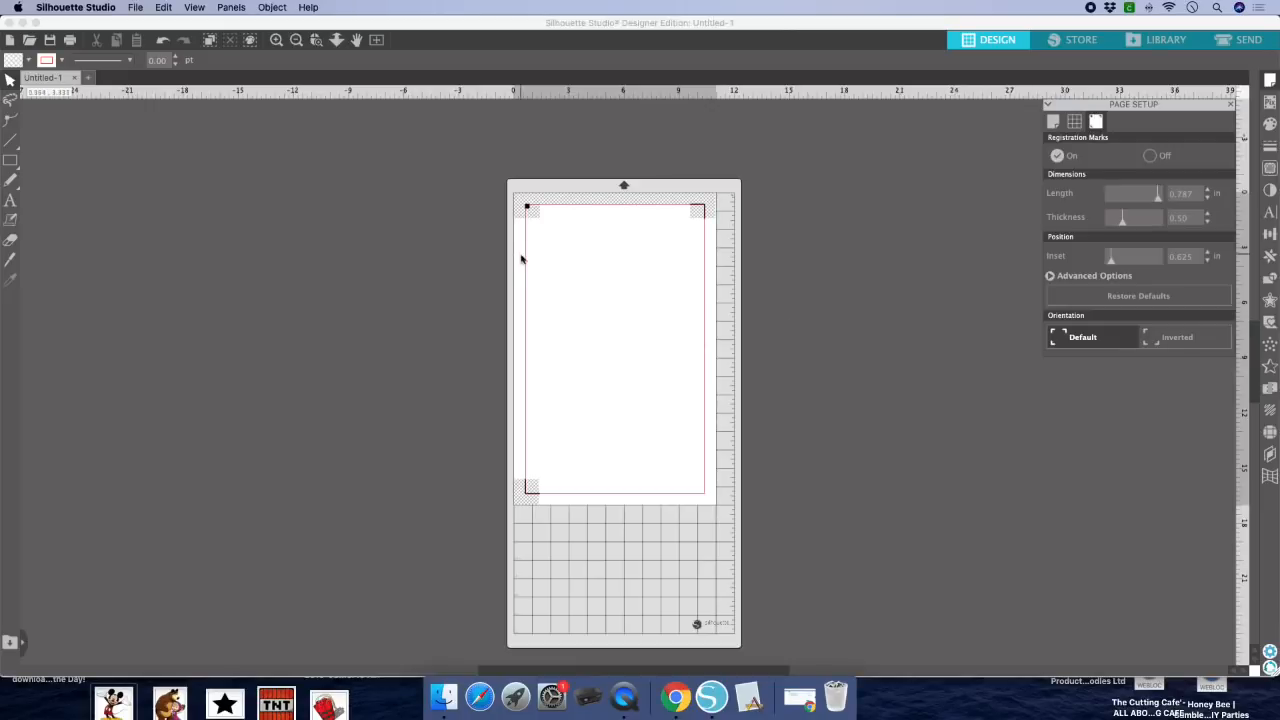
Step: Search for "tazmania" and merge the file 15'' baby tazmania.studio3 into the design
left_click(135, 8)
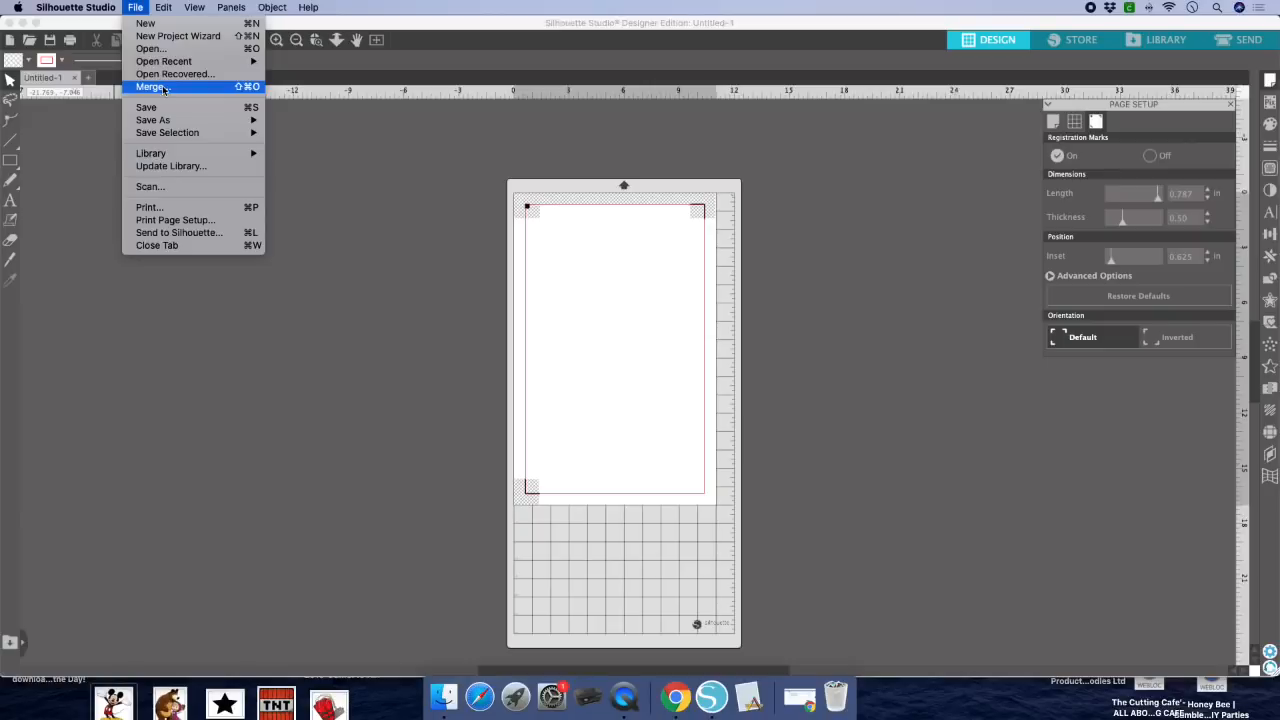
mouse_move(172, 155)
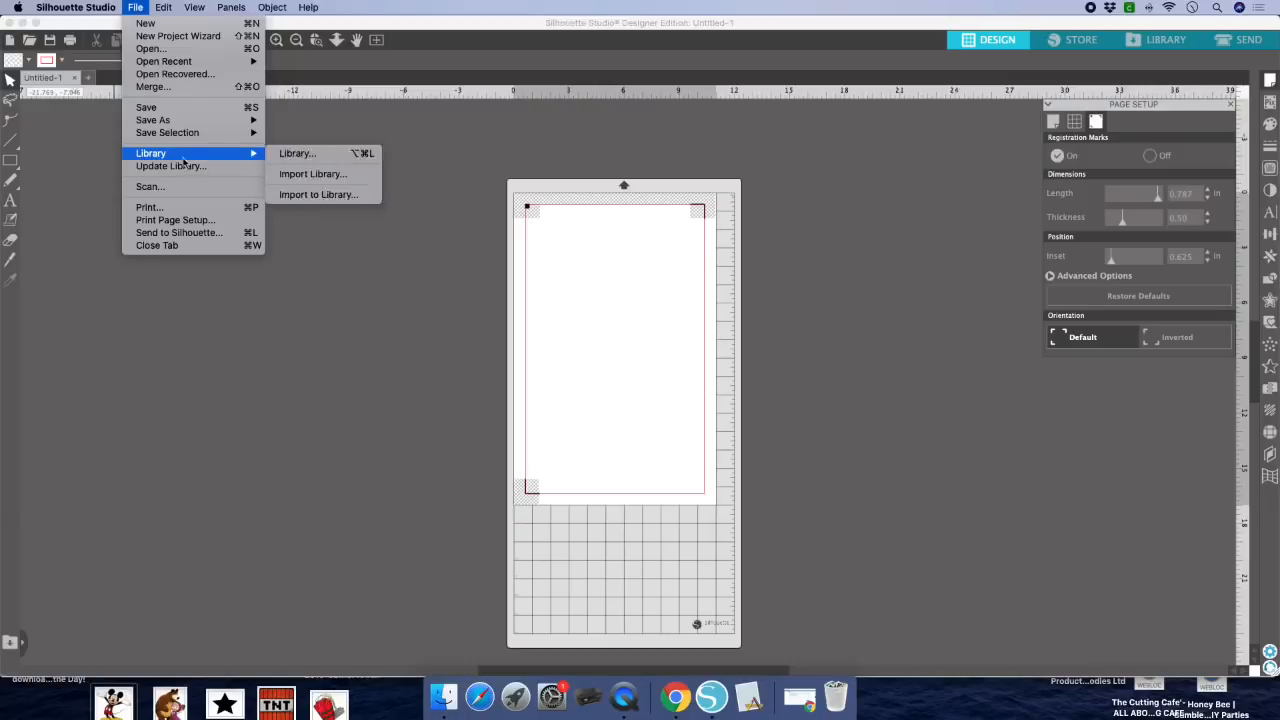
left_click(165, 88)
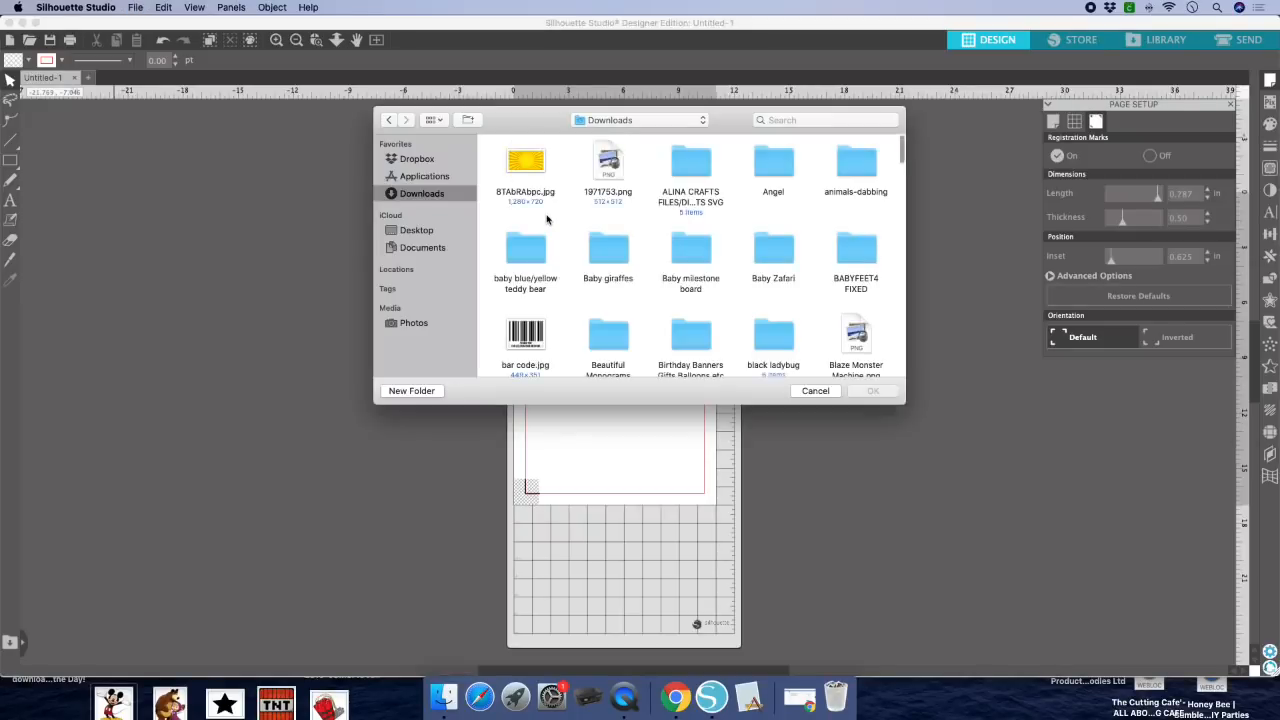
left_click(789, 120)
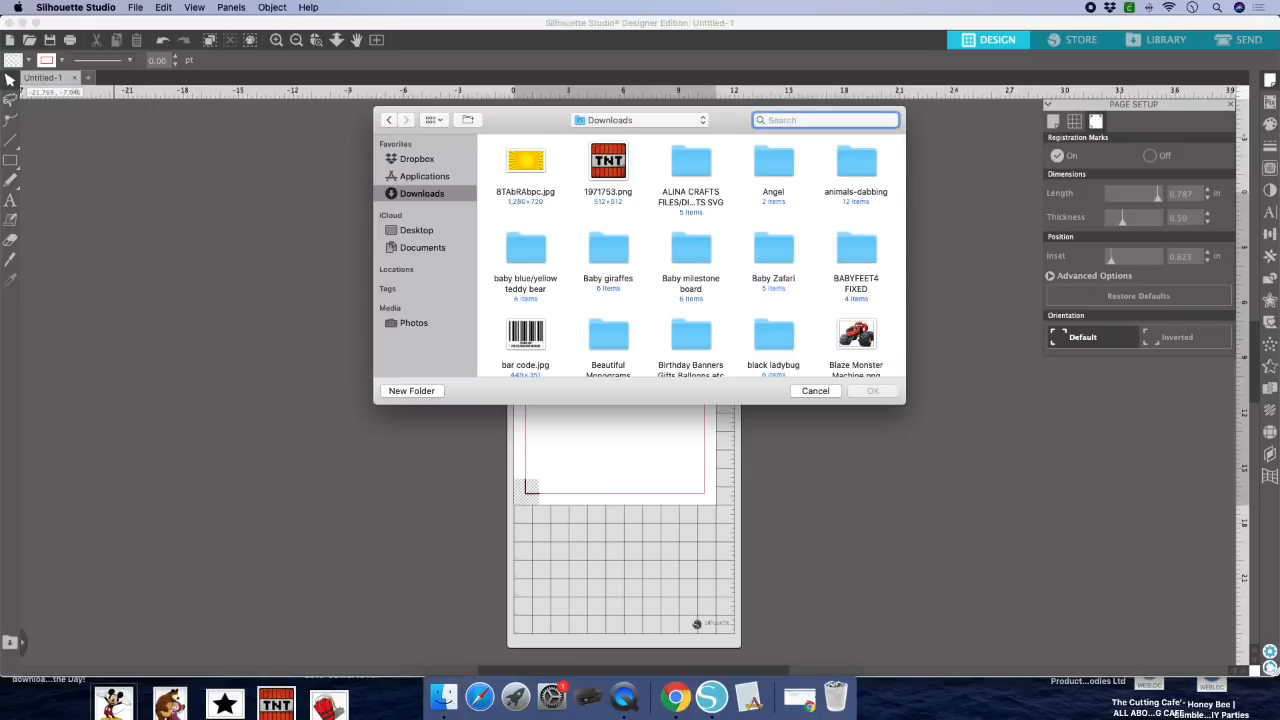
type("tazmania")
key("Return")
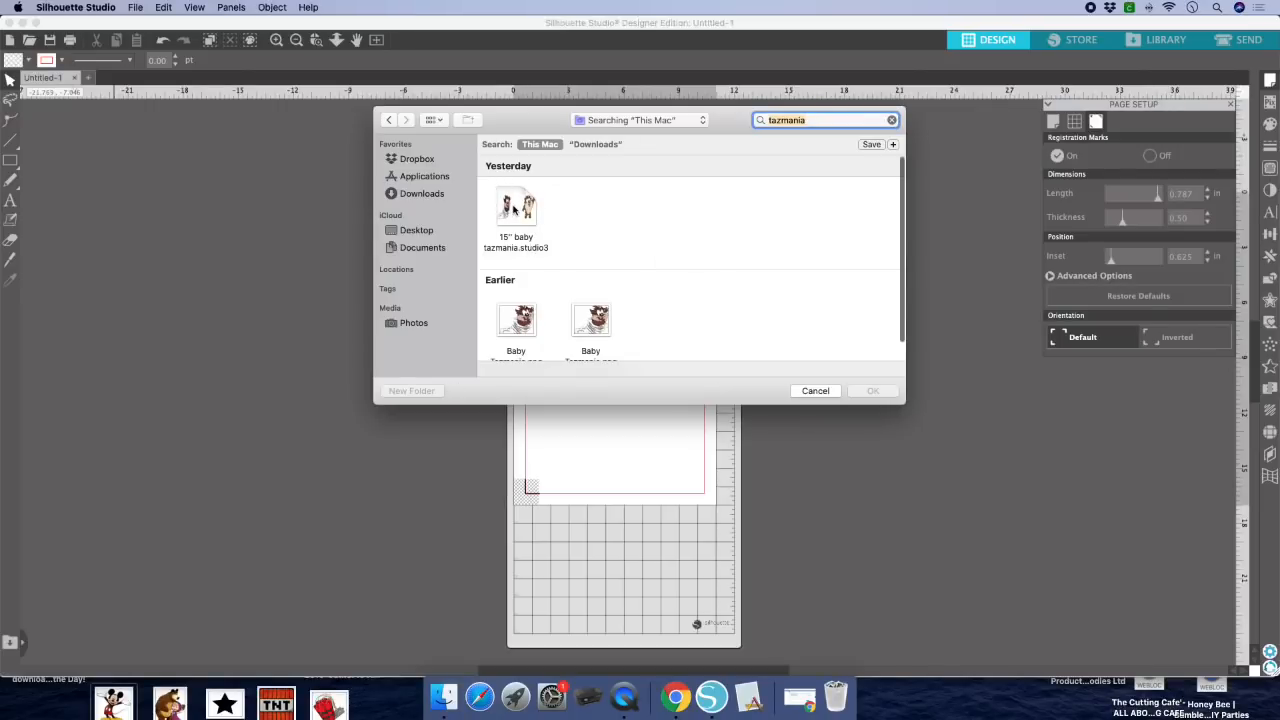
double_click(528, 238)
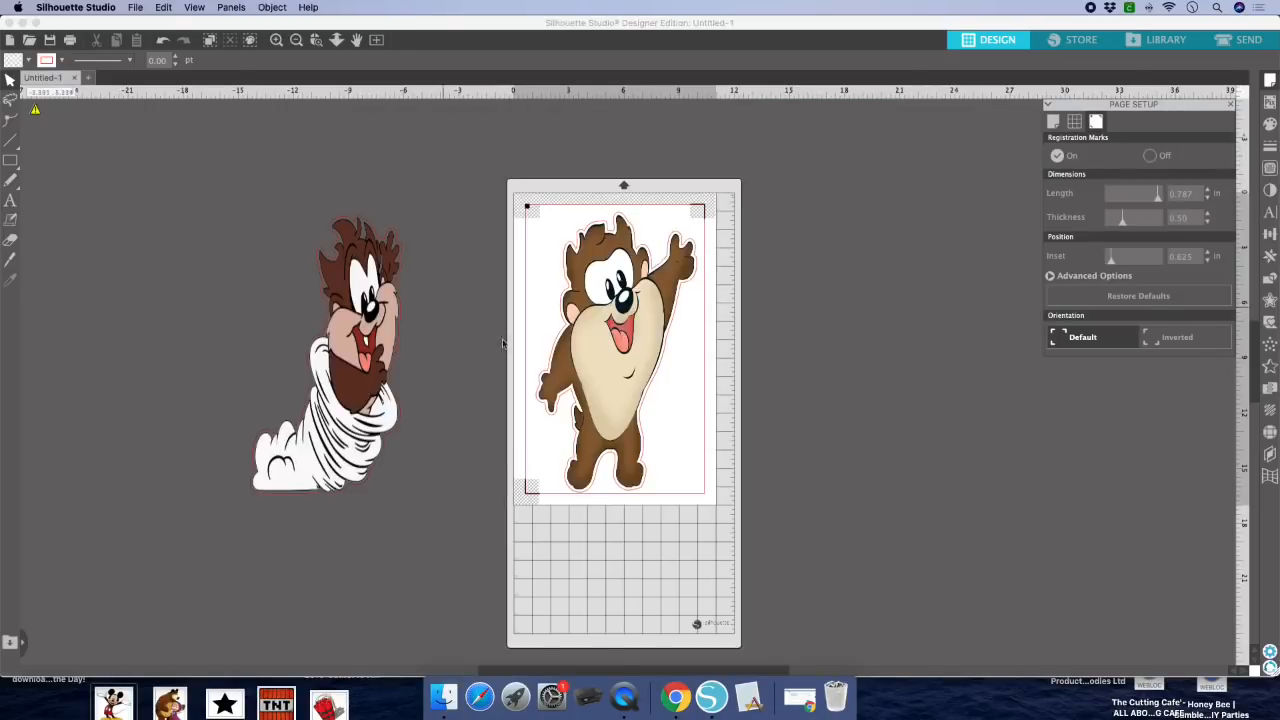
Step: Move the waving character off the page and delete both merged characters
left_click_drag(608, 324, 388, 318)
left_click_drag(261, 193, 437, 471)
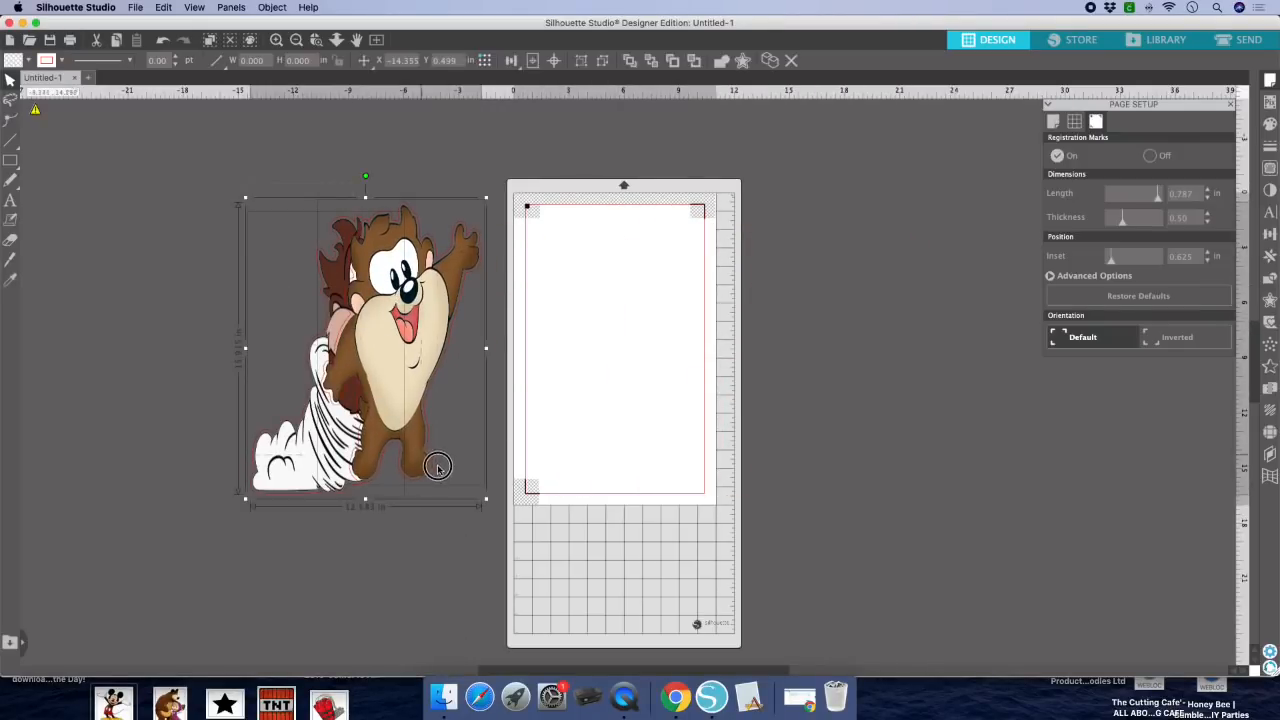
key("Delete")
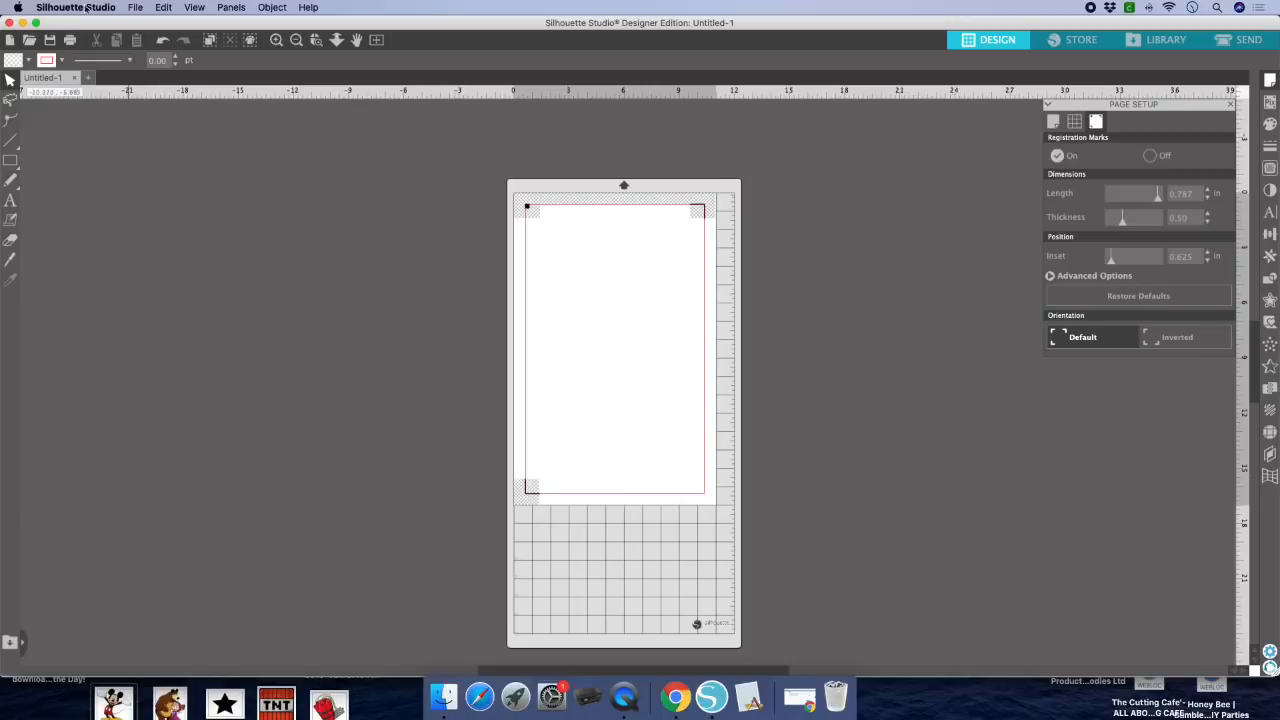
Step: Search for "tazmania", merge the spinning-character Baby Tazmania.png from LICENSED CHARACTERS, and move it off the page
left_click(133, 8)
left_click(170, 88)
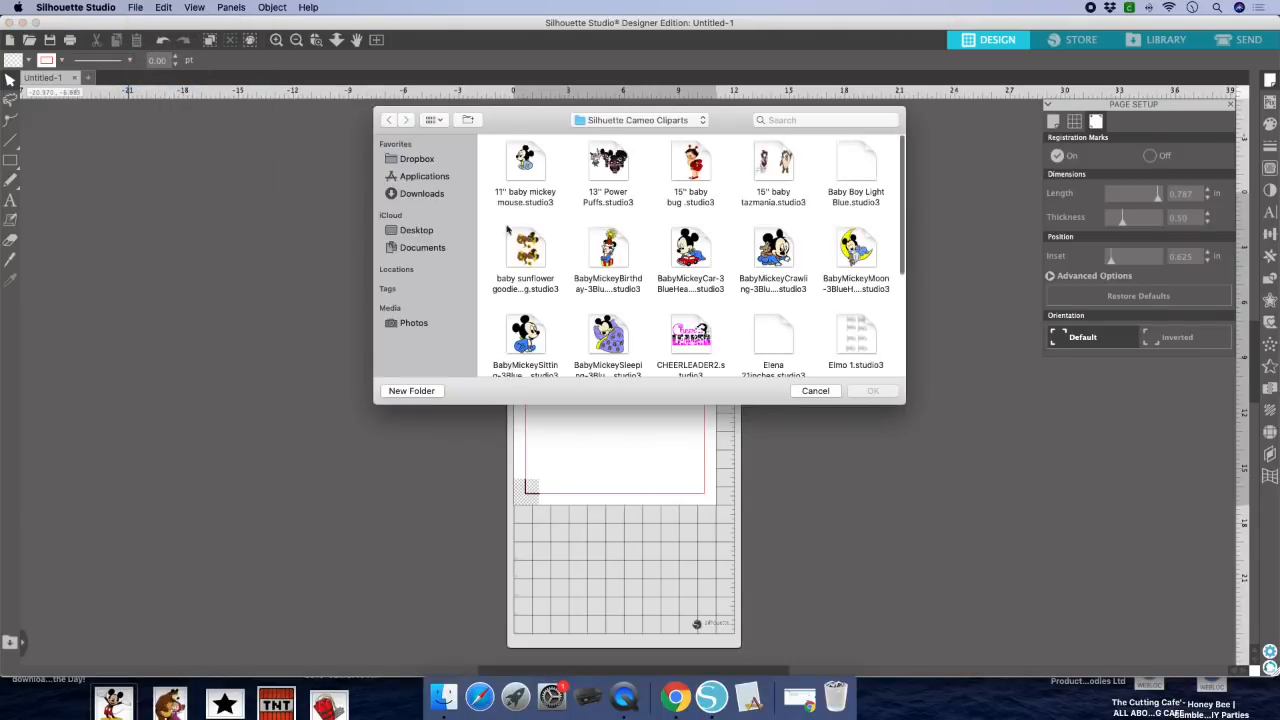
left_click(418, 194)
left_click(816, 121)
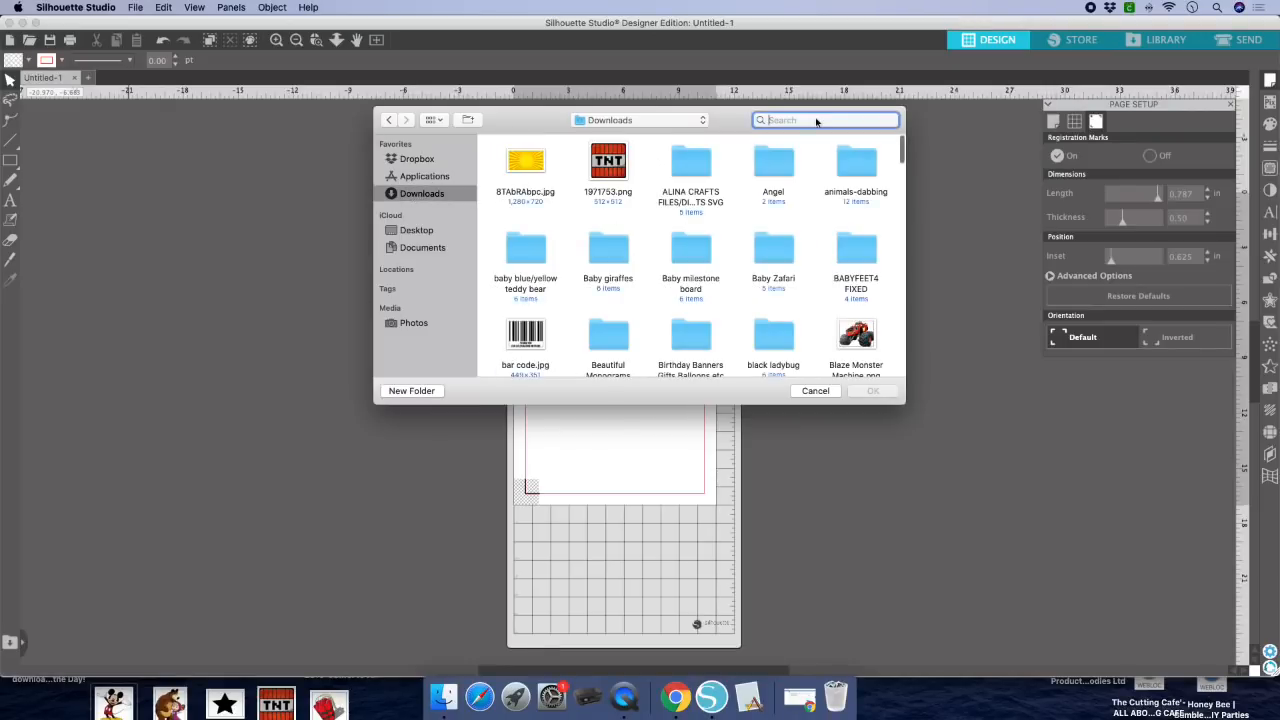
type("t")
key("BackSpace")
scroll(645, 267, "down", 5)
scroll(645, 267, "down", 10)
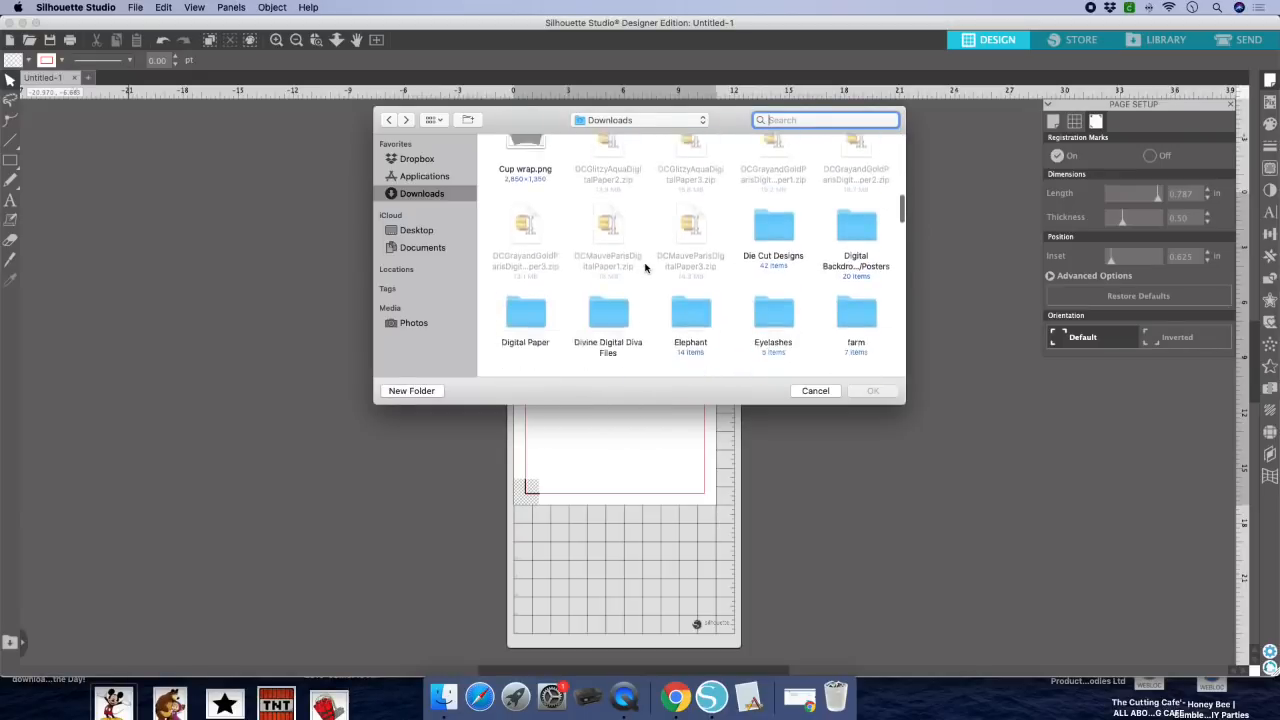
scroll(645, 267, "down", 10)
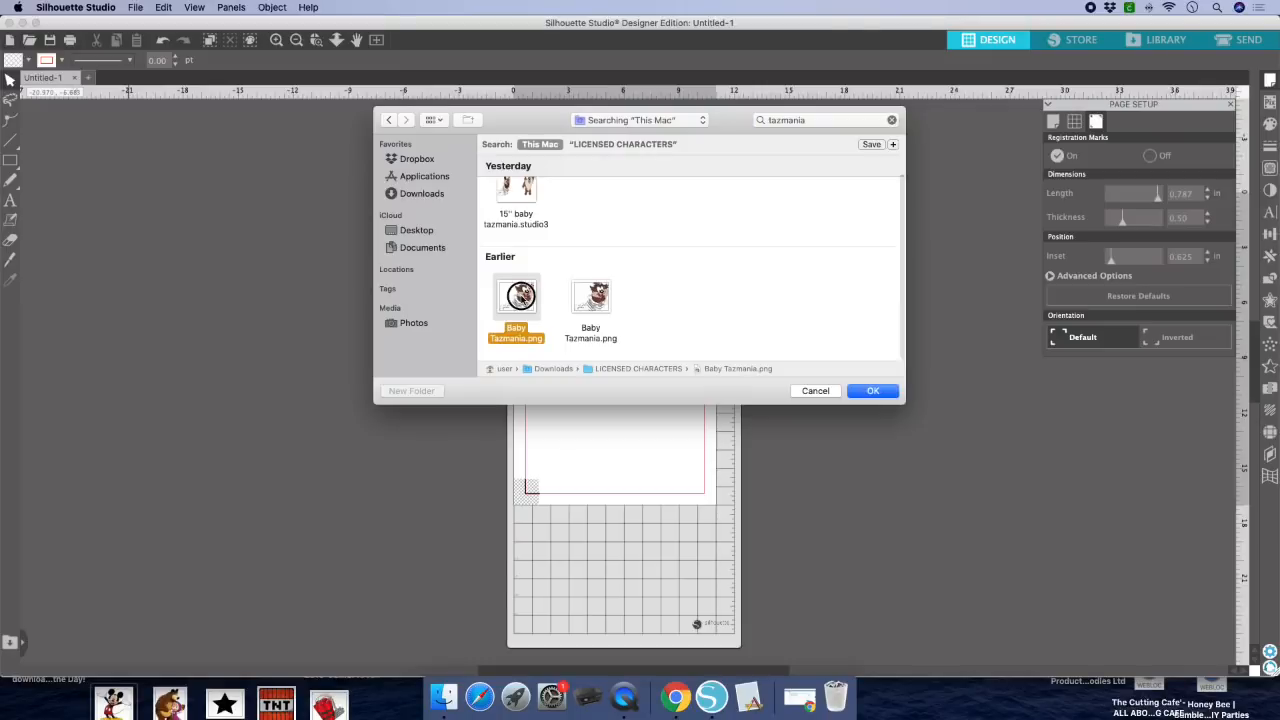
double_click(521, 298)
left_click_drag(637, 280, 400, 290)
Step: Search for "tazmania" again, merge the waving character, and move it off the page on the side opposite the spinning one
left_click(135, 7)
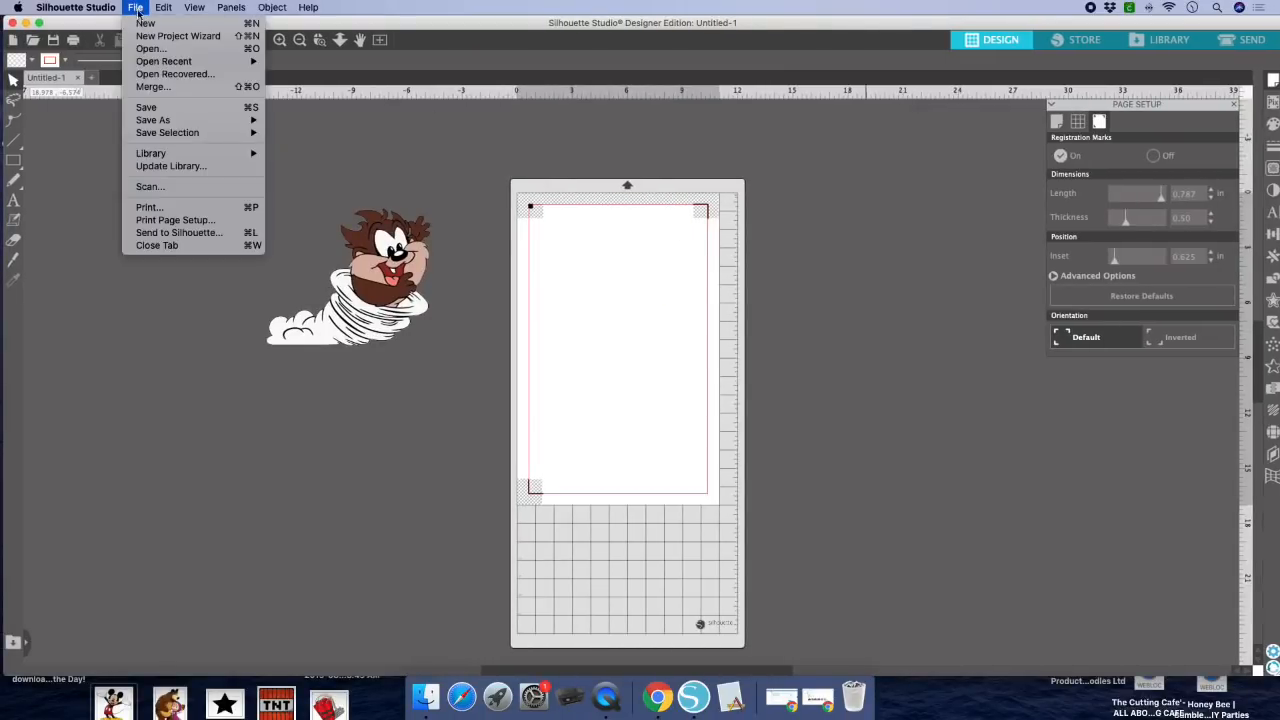
left_click(164, 88)
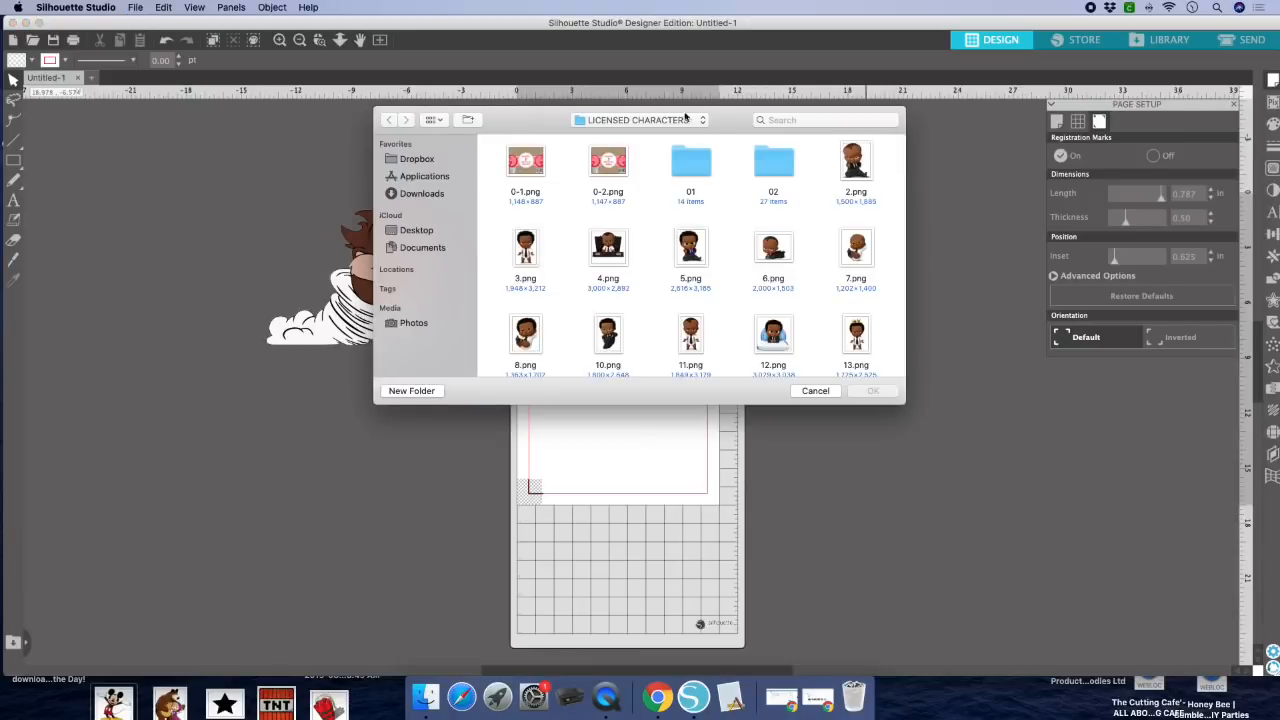
left_click(778, 121)
type("tazmania")
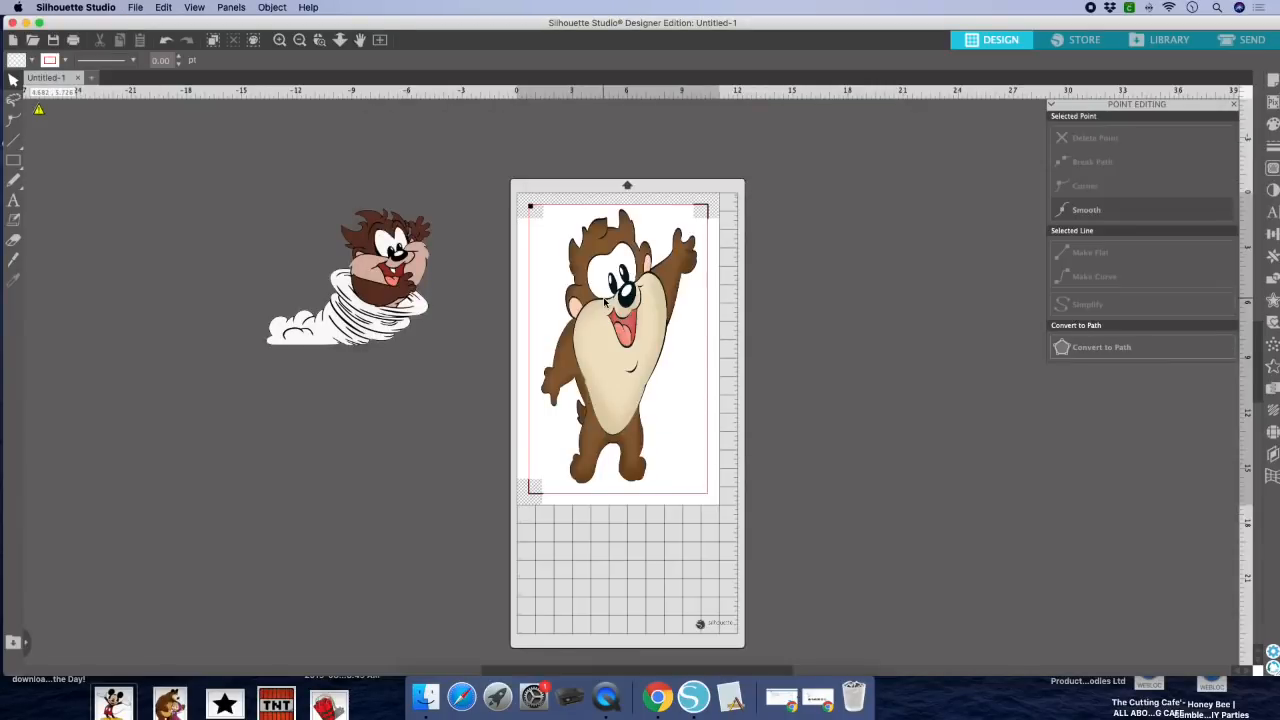
left_click_drag(604, 300, 817, 305)
Step: Resize the spinning character to 9 in wide by 15 in high, lock its aspect ratio, and keep it clear of the page
left_click(393, 262)
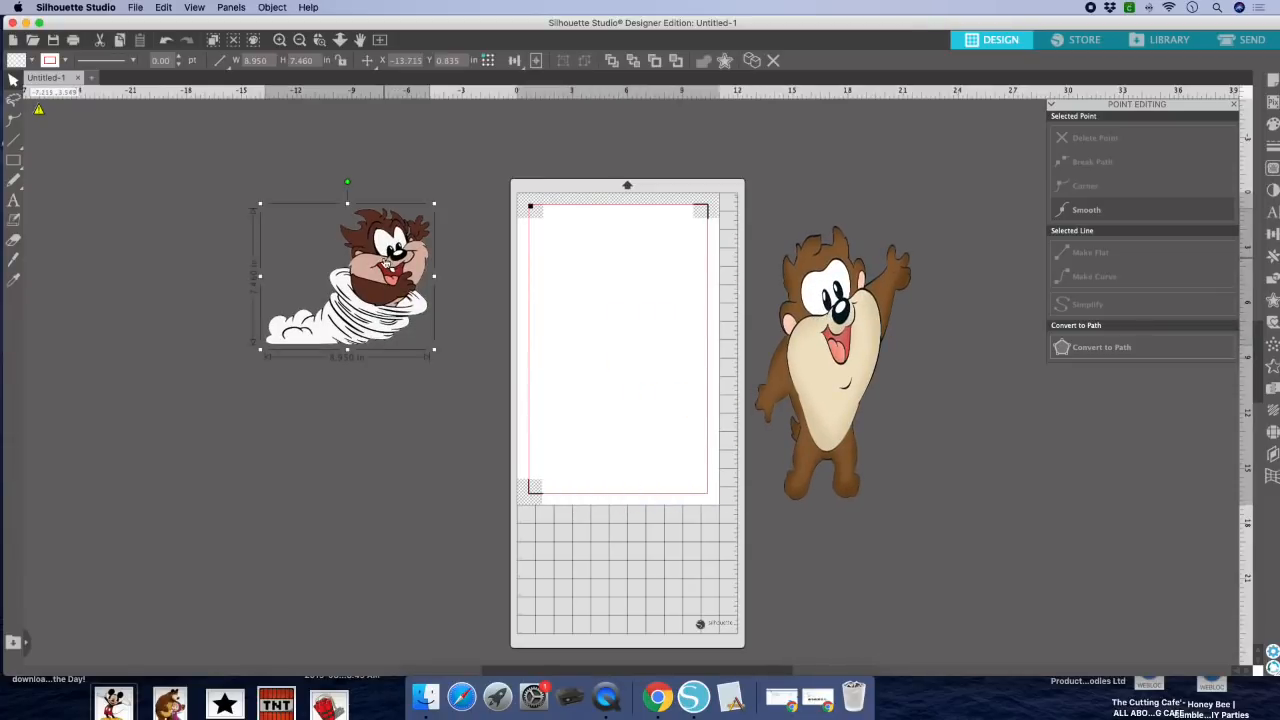
left_click_drag(393, 262, 329, 270)
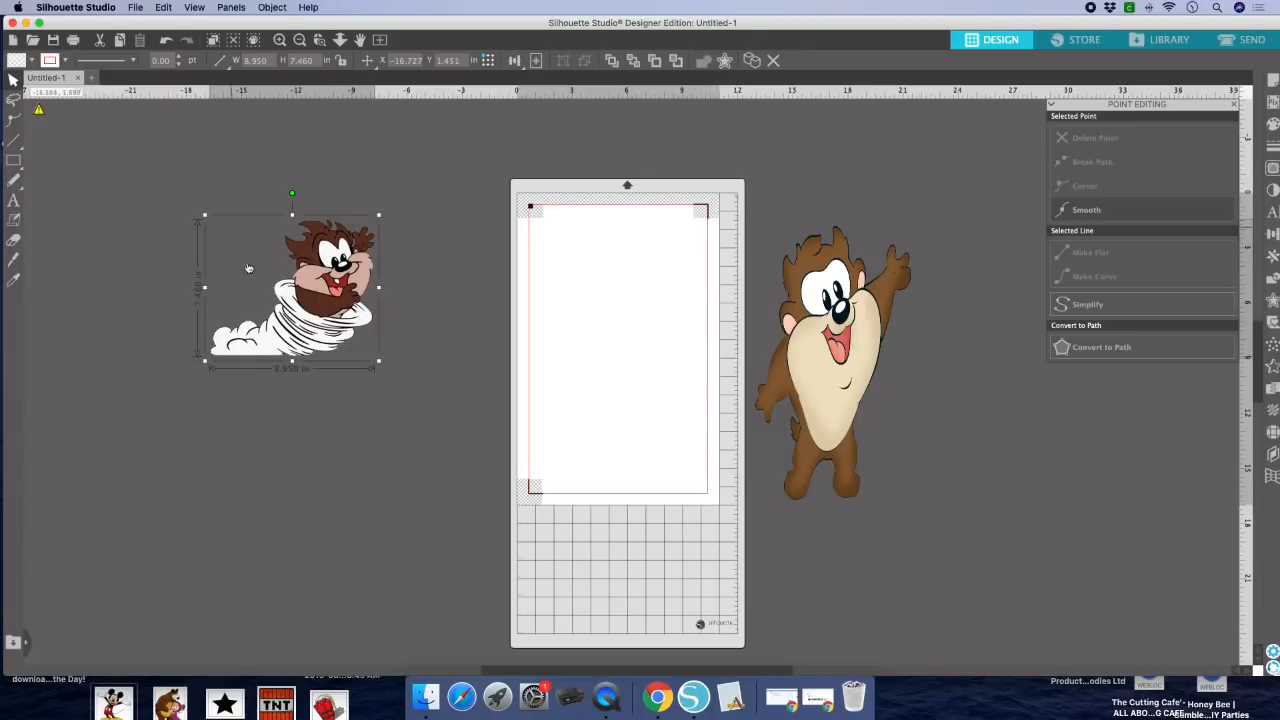
left_click(315, 61)
type("15")
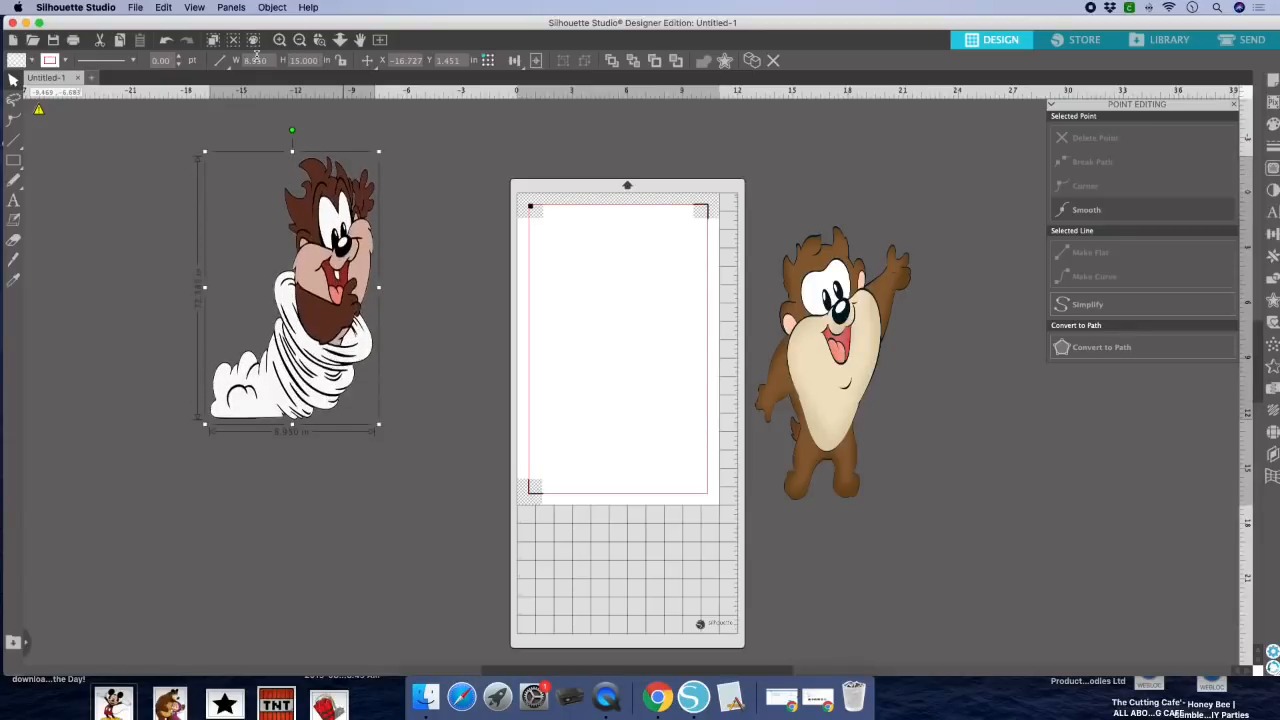
left_click(219, 58)
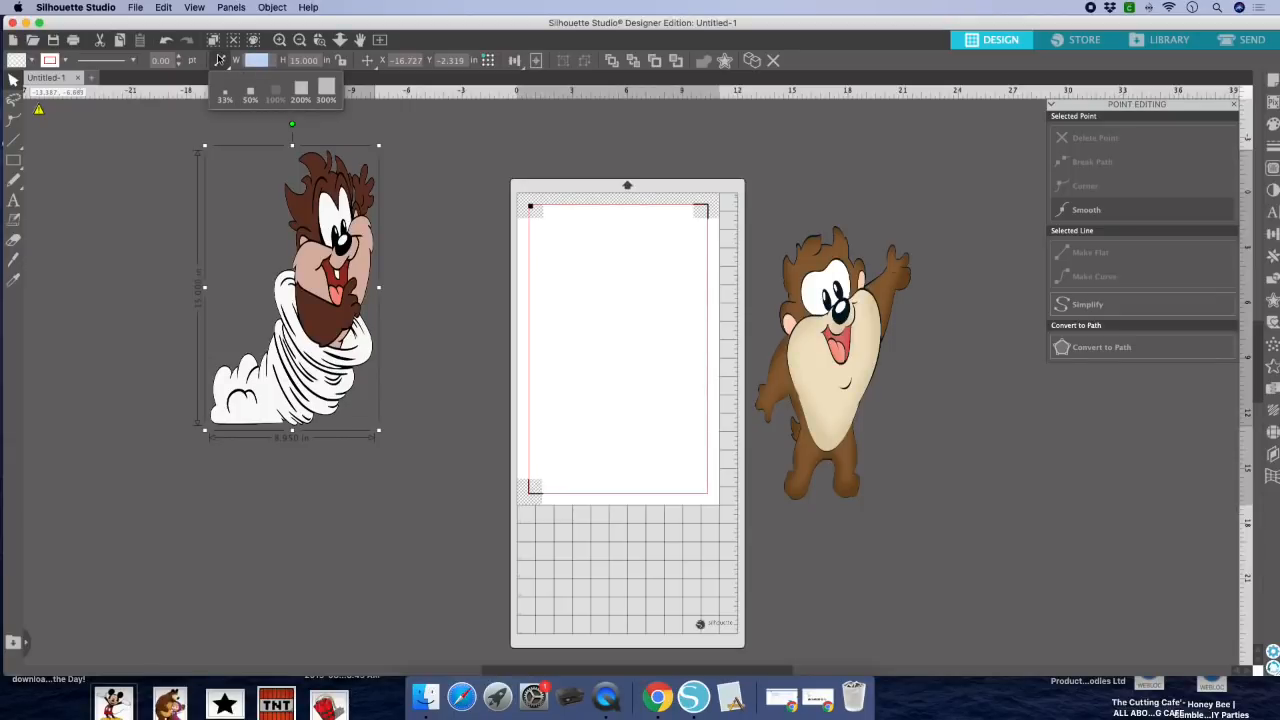
type("9")
left_click(341, 62)
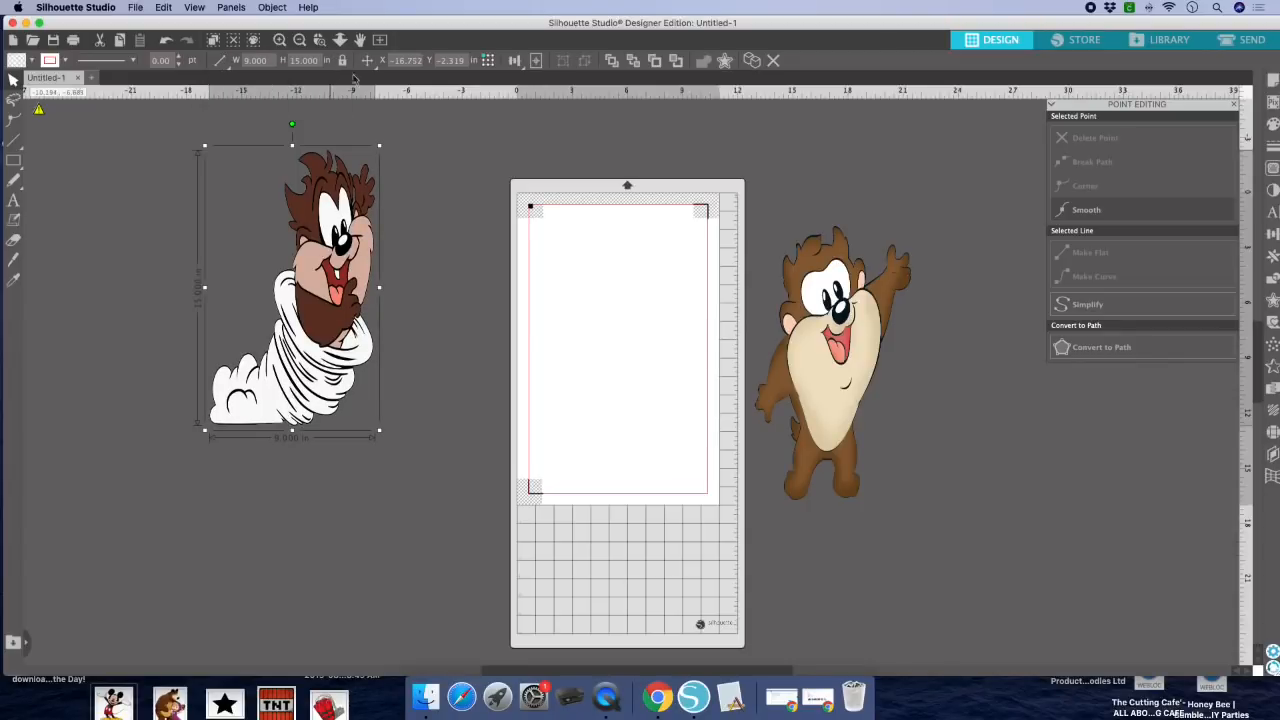
left_click_drag(334, 292, 306, 323)
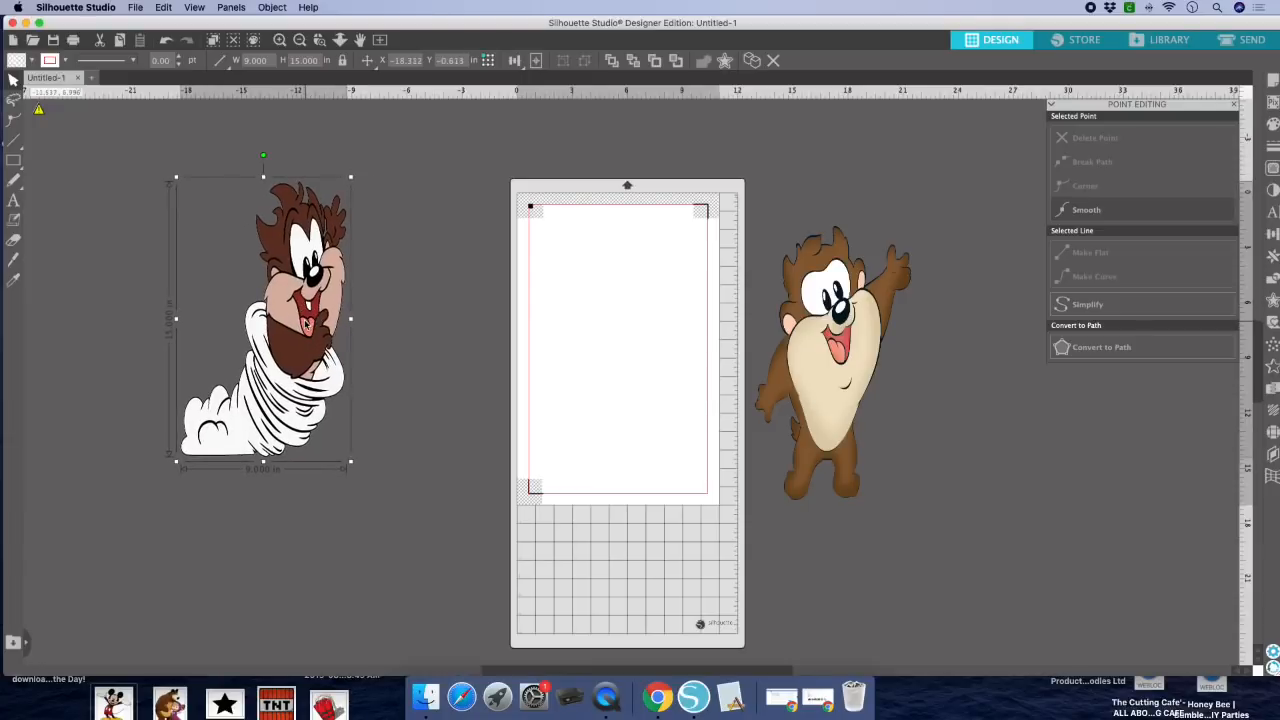
left_click(158, 172)
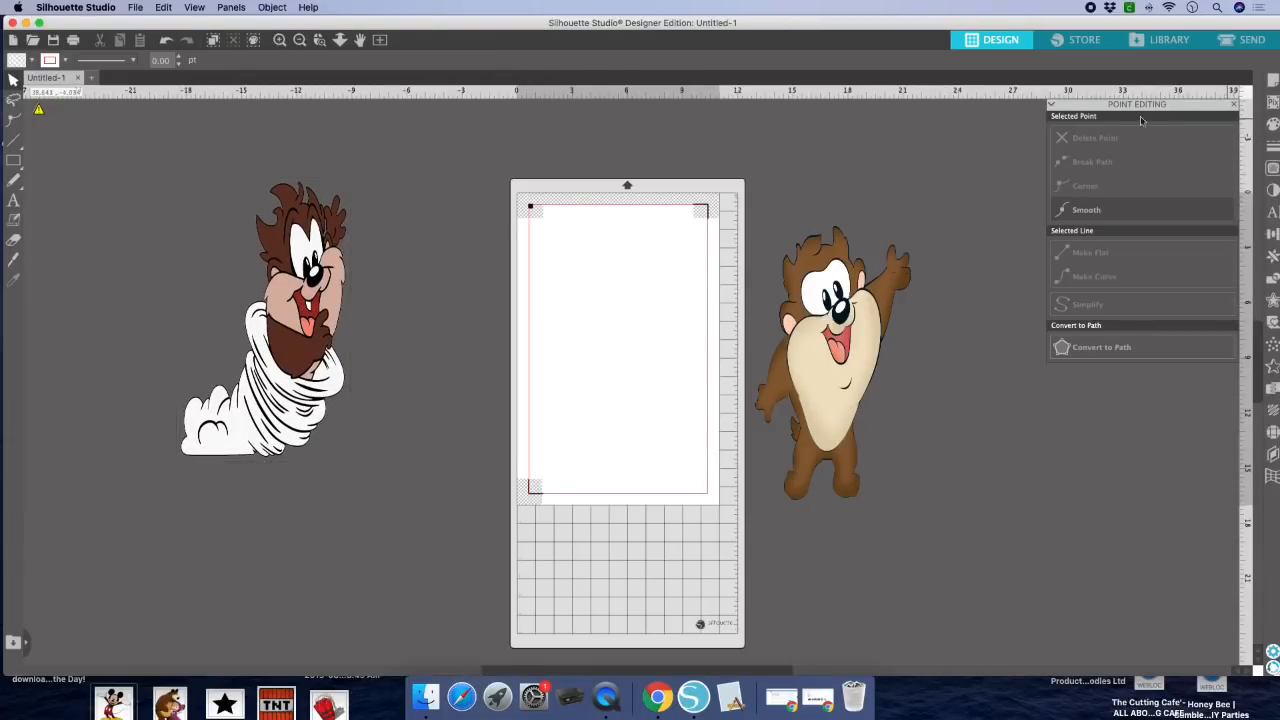
Step: Trace and detach the spinning character with the threshold at its maximum, and move the detached cutout onto the page
left_click(1231, 105)
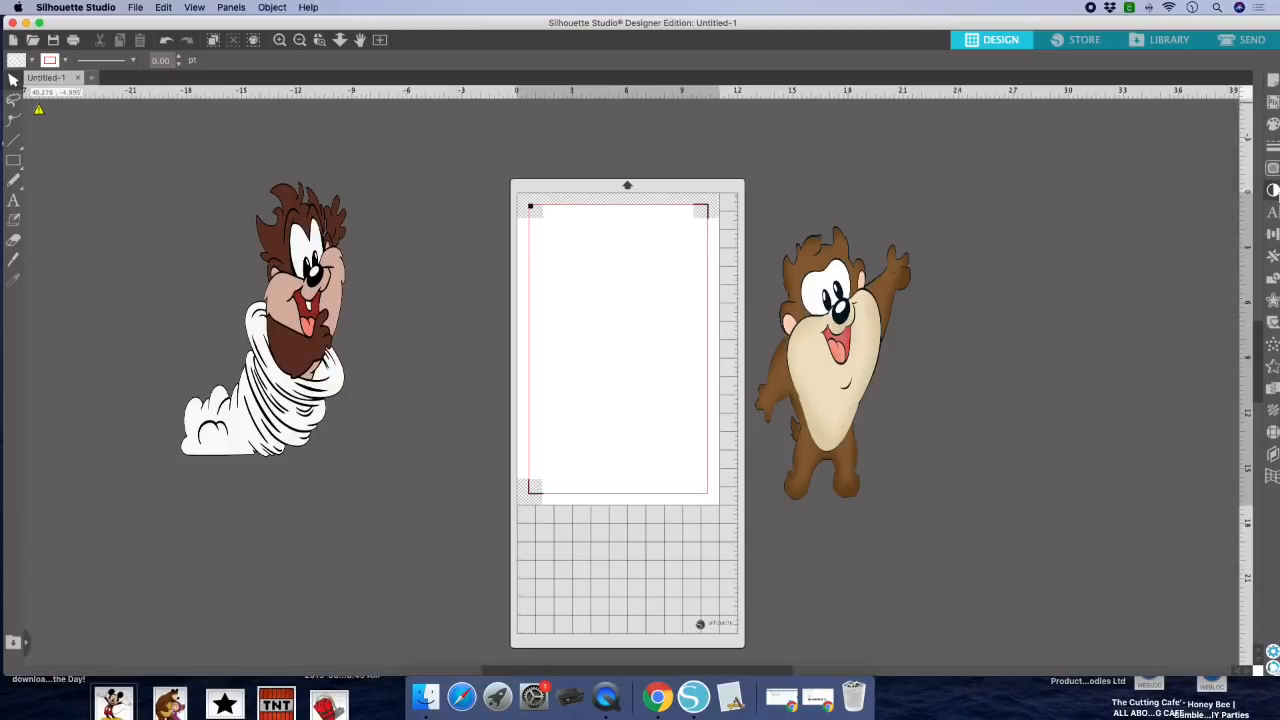
left_click(1274, 168)
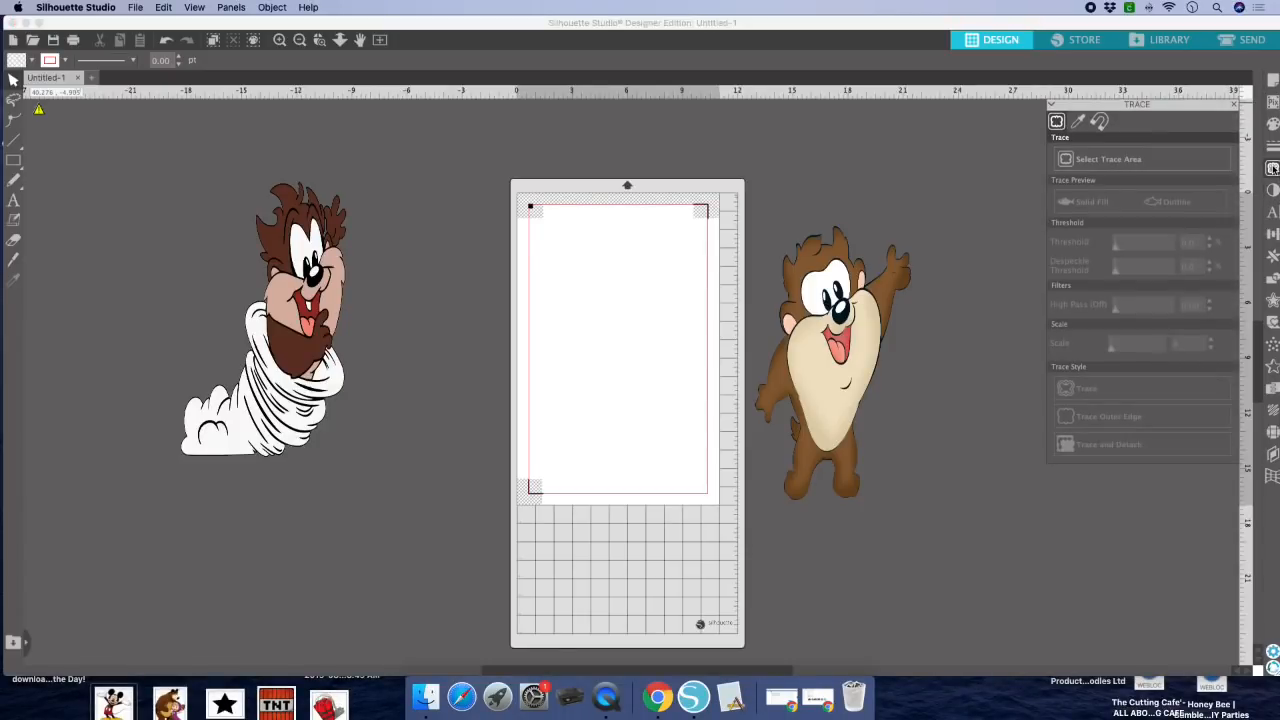
left_click(1092, 162)
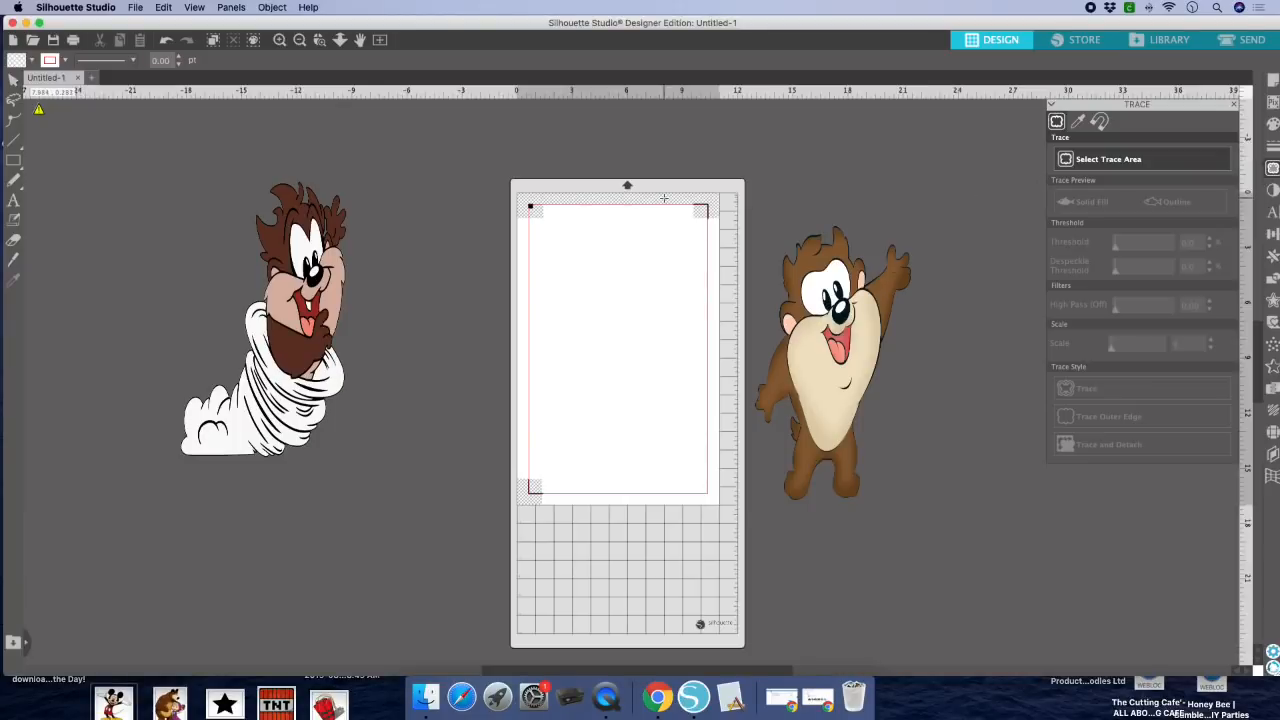
mouse_move(128, 147)
left_mouse_down()
mouse_move(314, 230)
mouse_move(428, 537)
left_mouse_up()
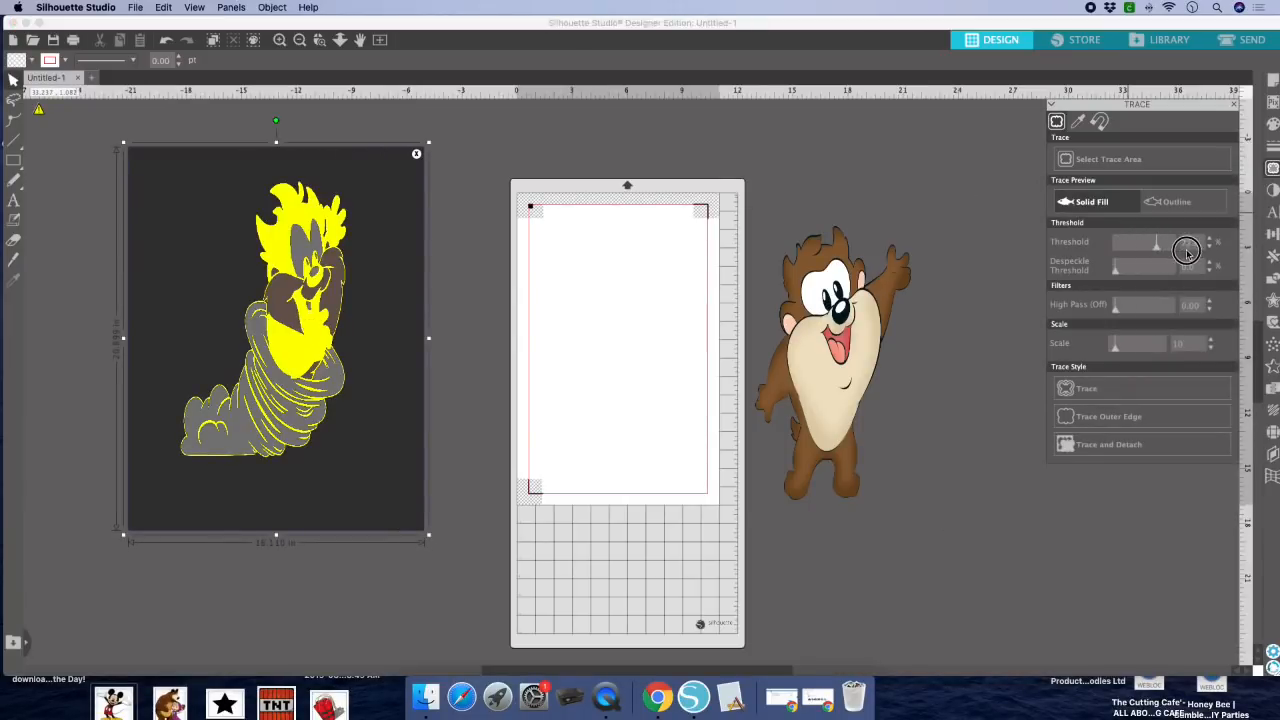
left_click_drag(1144, 243, 1202, 255)
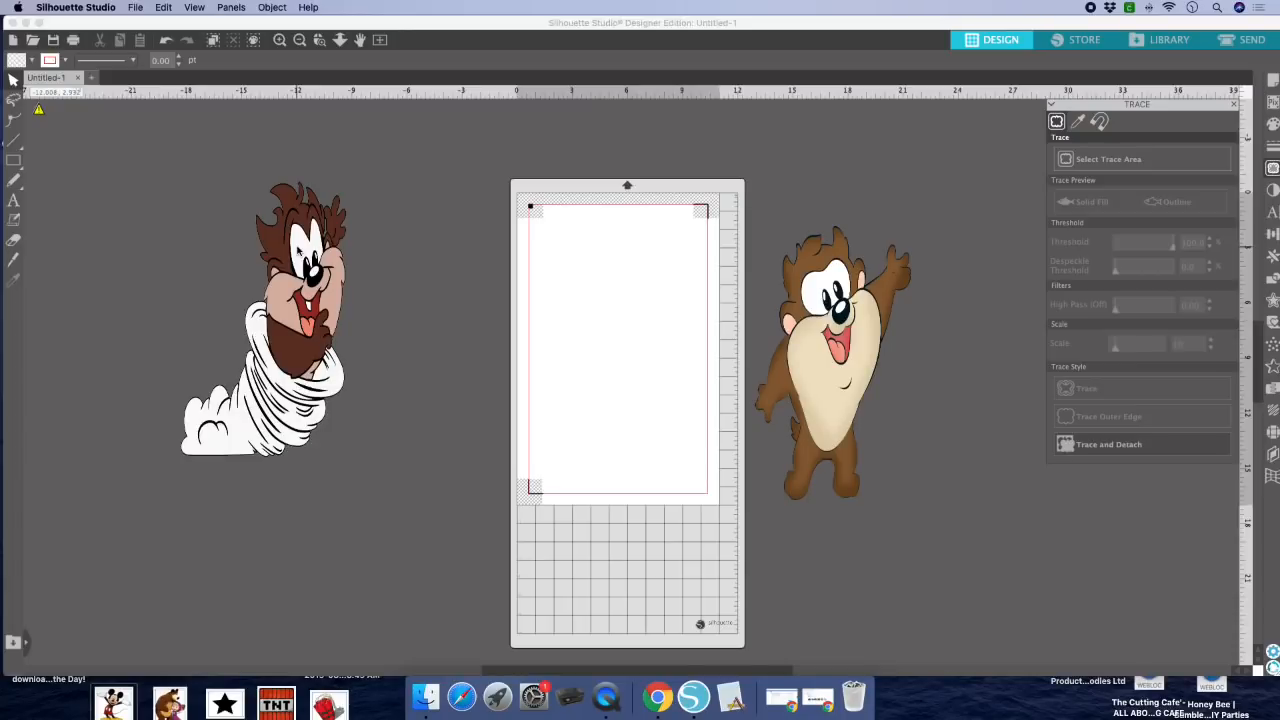
left_click_drag(299, 250, 680, 296)
left_click(294, 177)
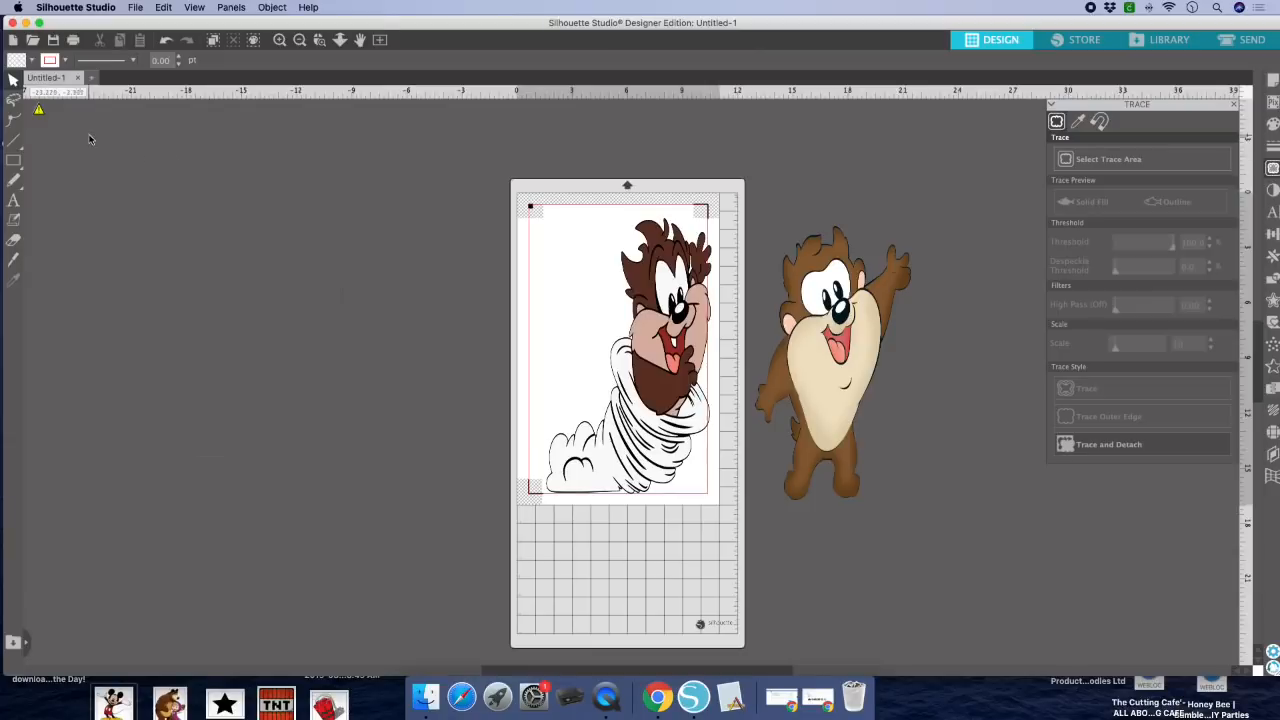
Step: Fill the leftover background of the detached trace with red and delete it from beside the page
mouse_move(92, 138)
left_mouse_down()
mouse_move(208, 168)
mouse_move(386, 251)
mouse_move(463, 519)
left_mouse_up()
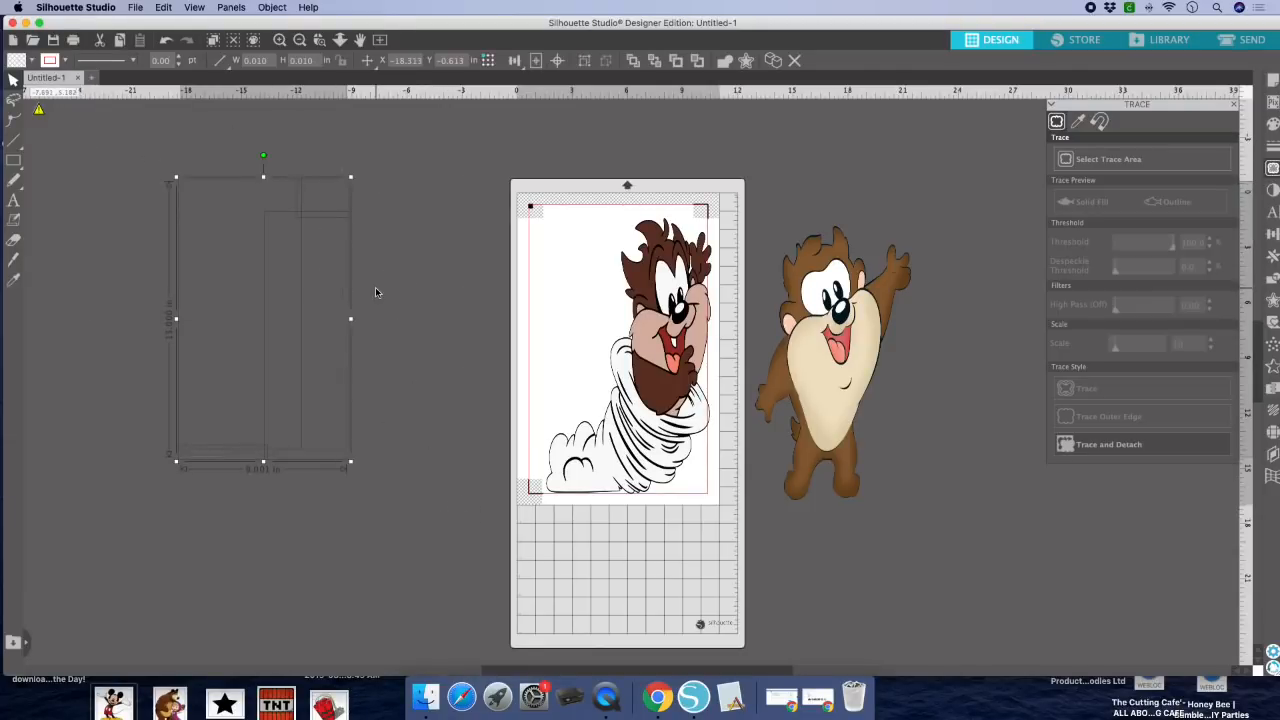
left_click(1273, 124)
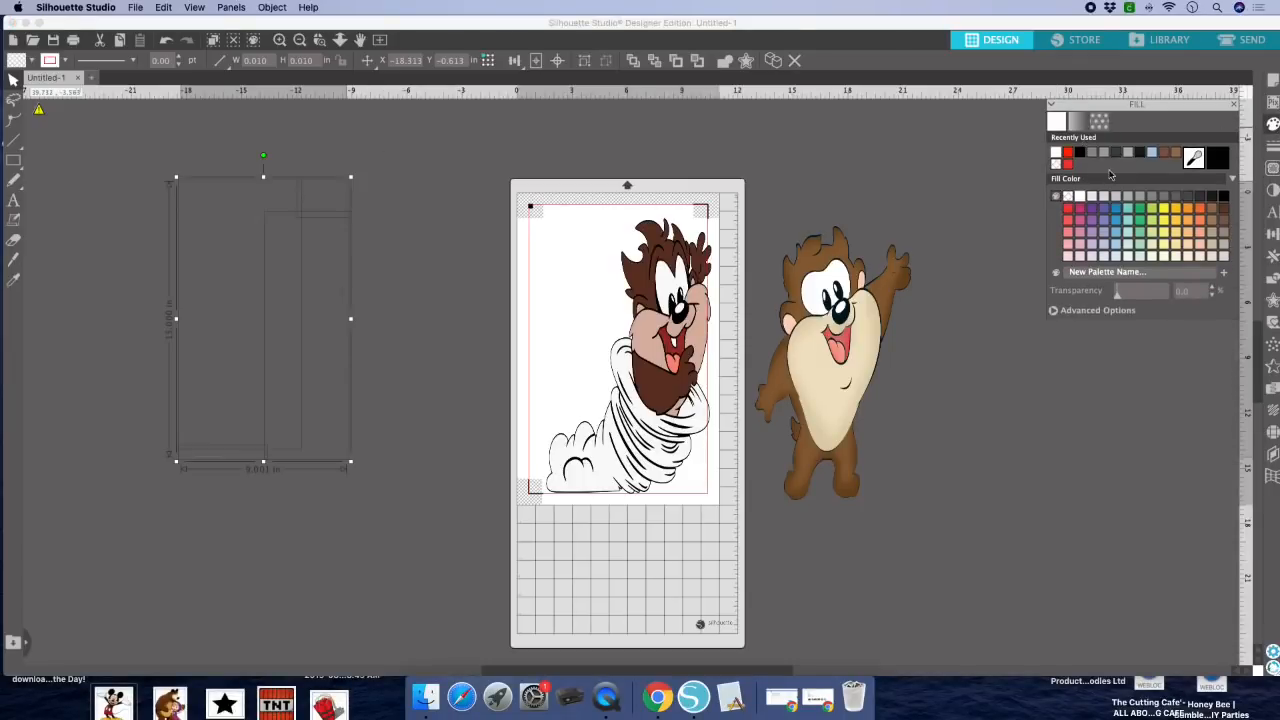
left_click(1069, 160)
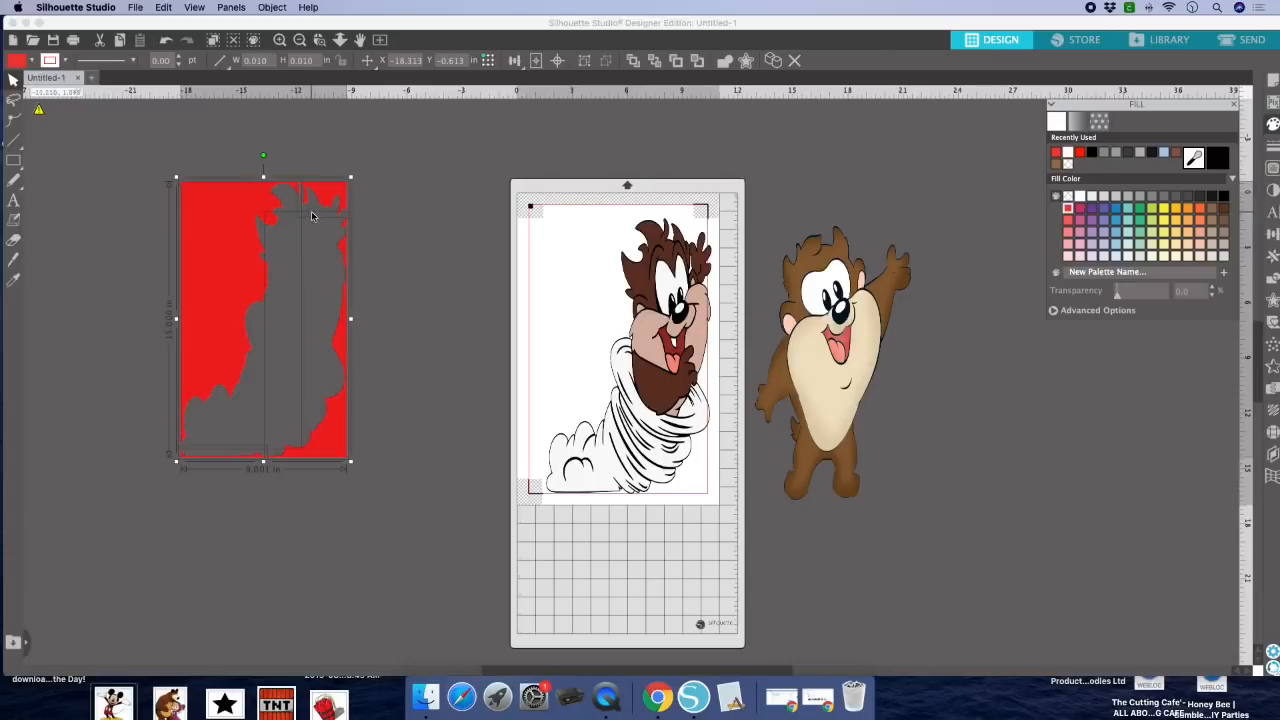
key("Delete")
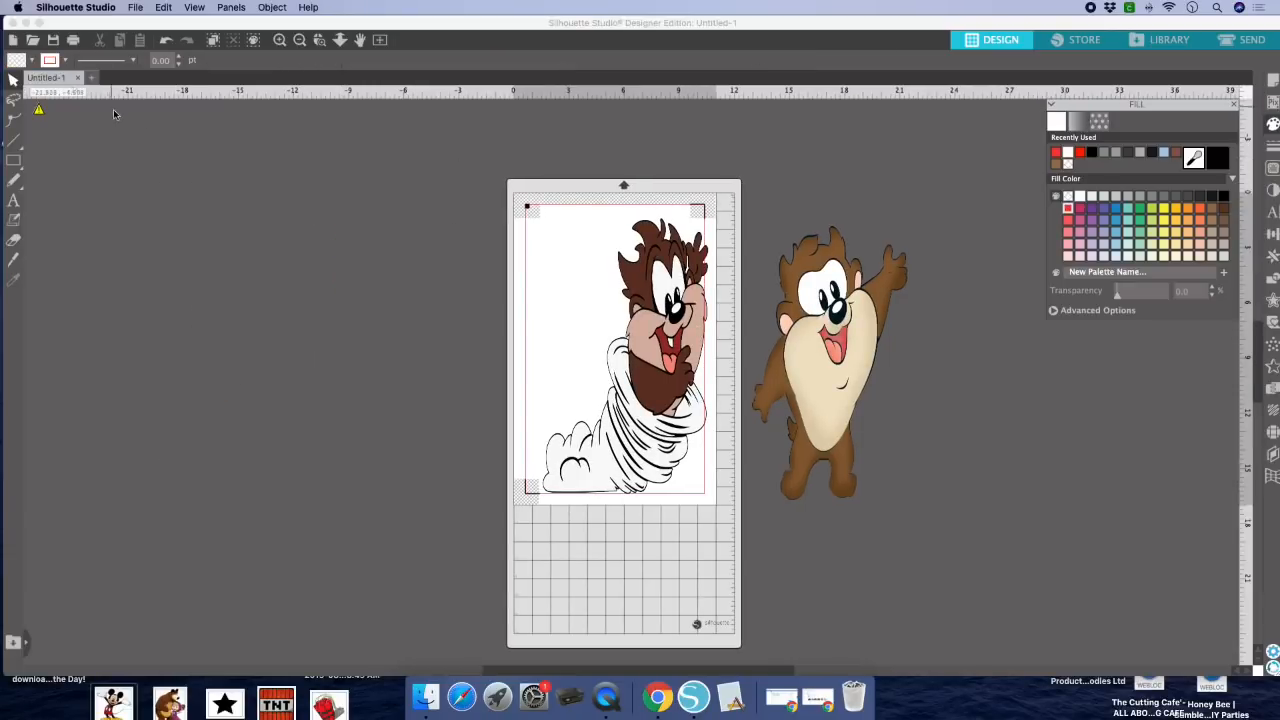
left_click_drag(84, 129, 502, 622)
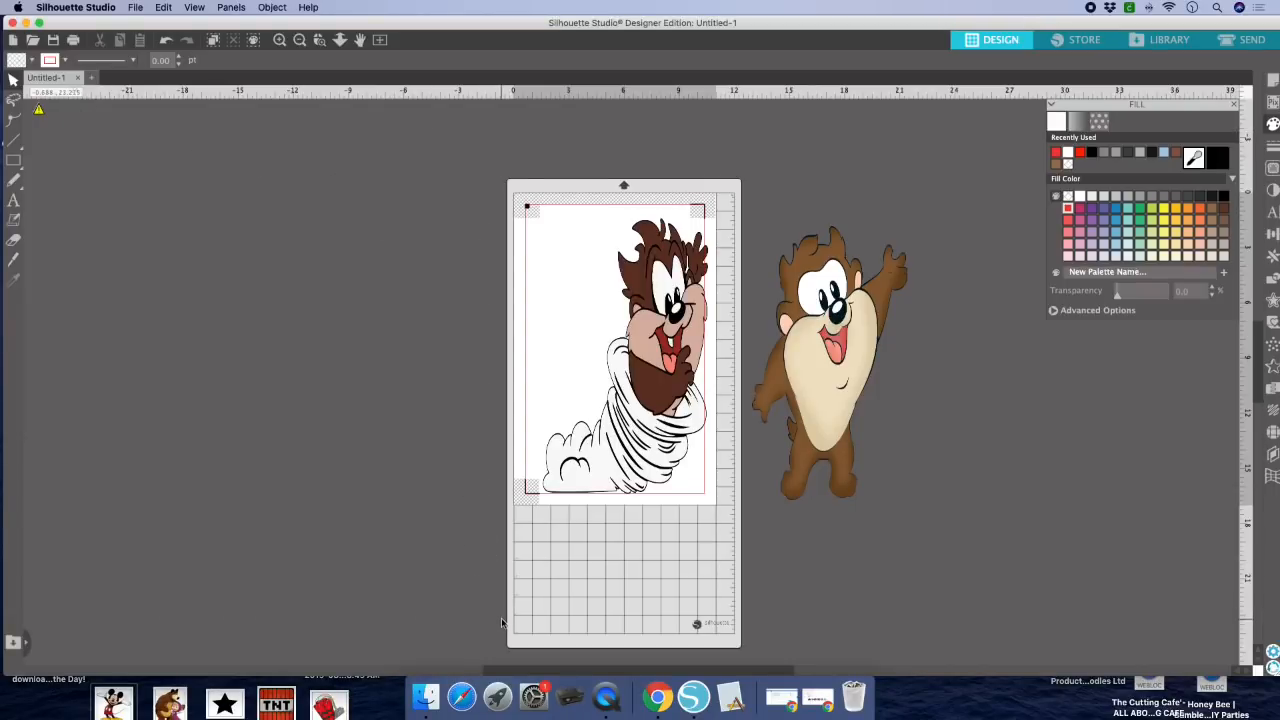
left_click(1237, 106)
Step: Reposition the spinning character inside the registration-mark border on the page and lock its aspect ratio
mouse_move(672, 336)
left_mouse_down()
mouse_move(648, 326)
mouse_move(666, 318)
left_mouse_up()
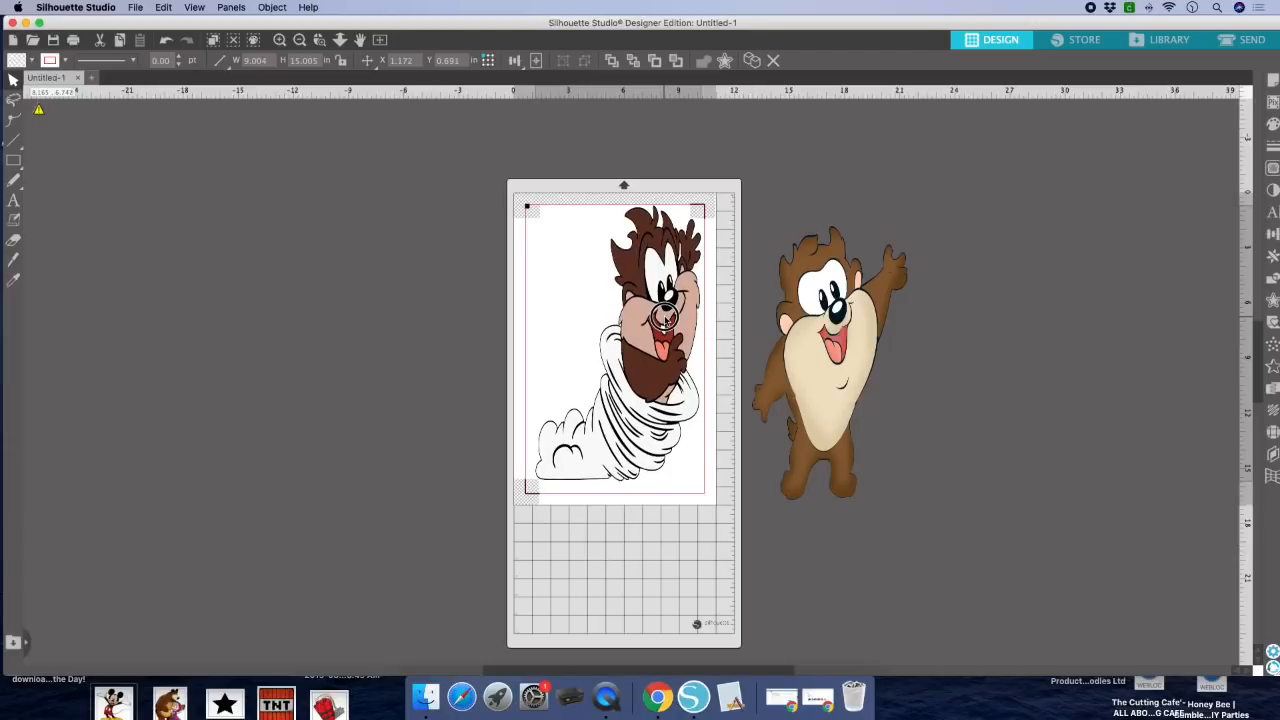
left_click(536, 466)
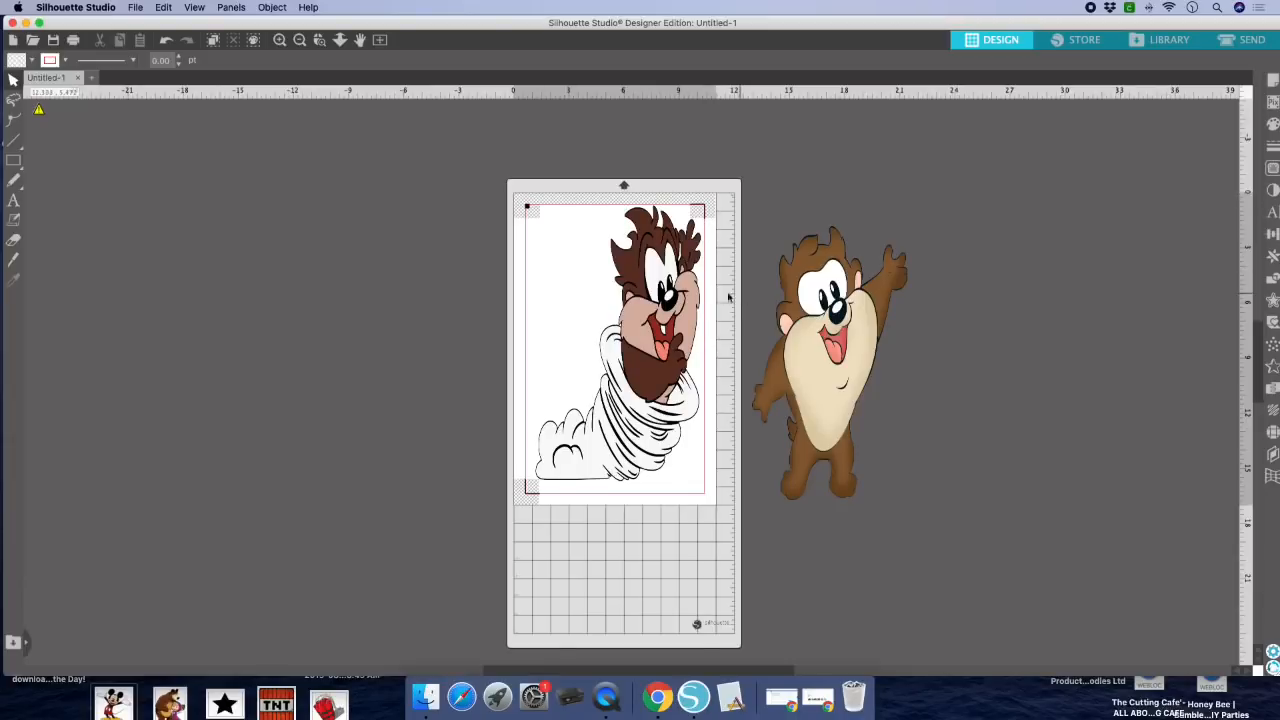
left_click(634, 293)
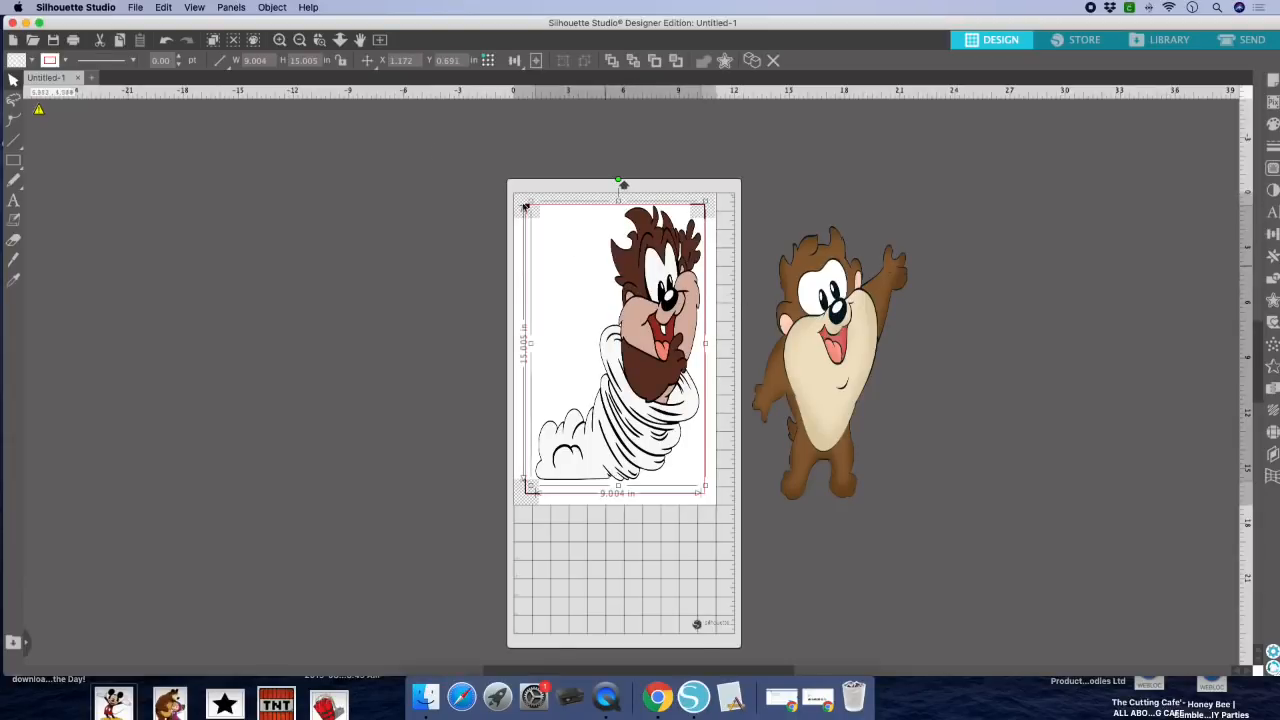
left_click(341, 60)
Step: Trace the outer edge of the spinning character on the page with the threshold at its maximum
left_click(1273, 168)
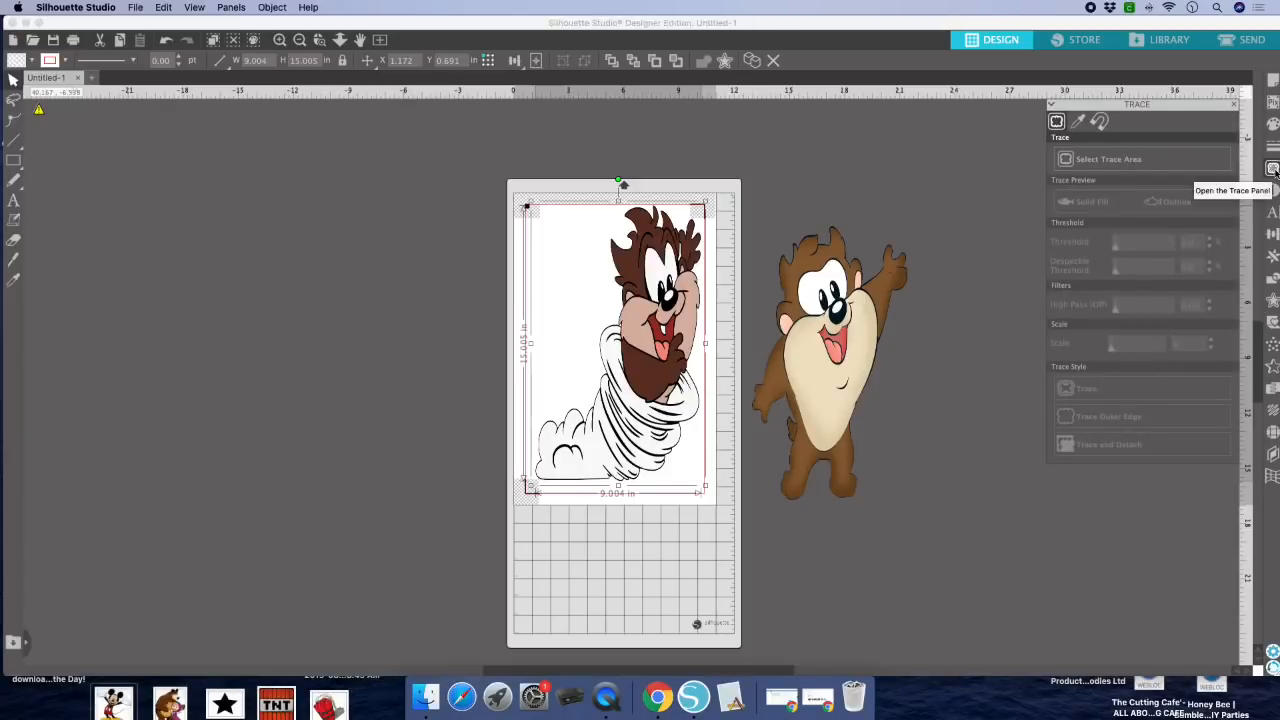
left_click(1101, 163)
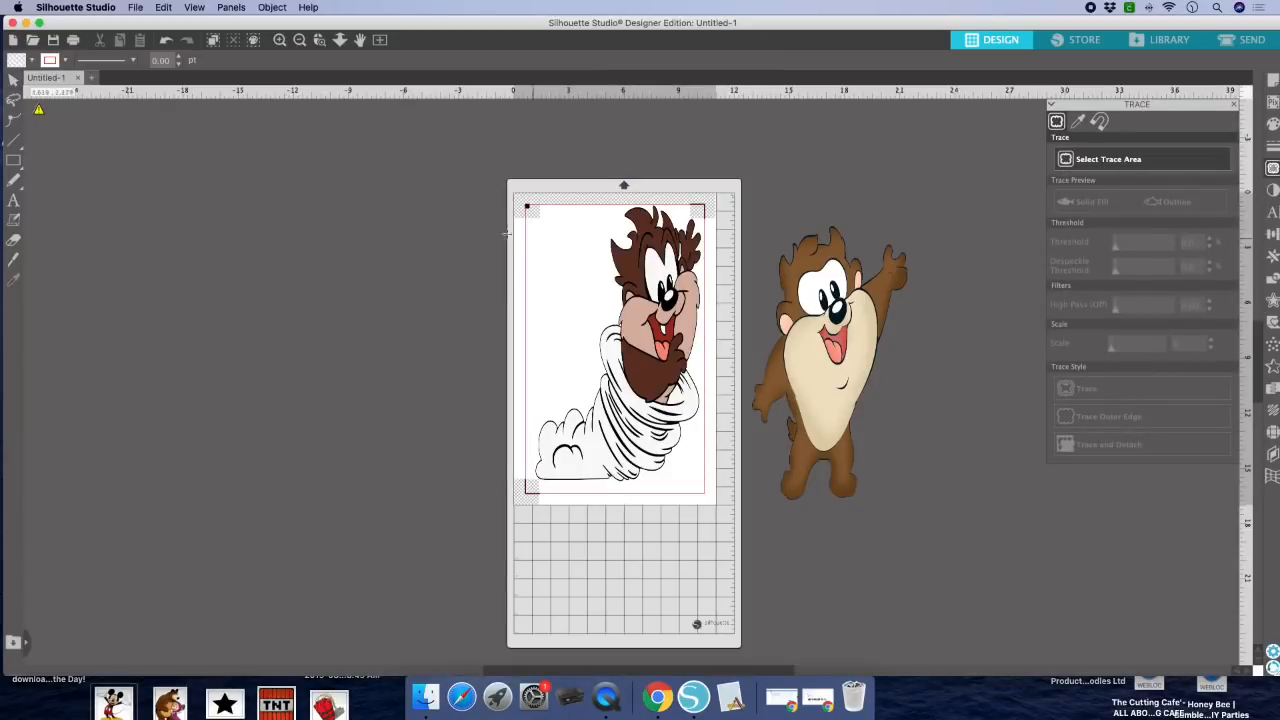
mouse_move(497, 170)
left_mouse_down()
mouse_move(711, 429)
mouse_move(716, 512)
left_mouse_up()
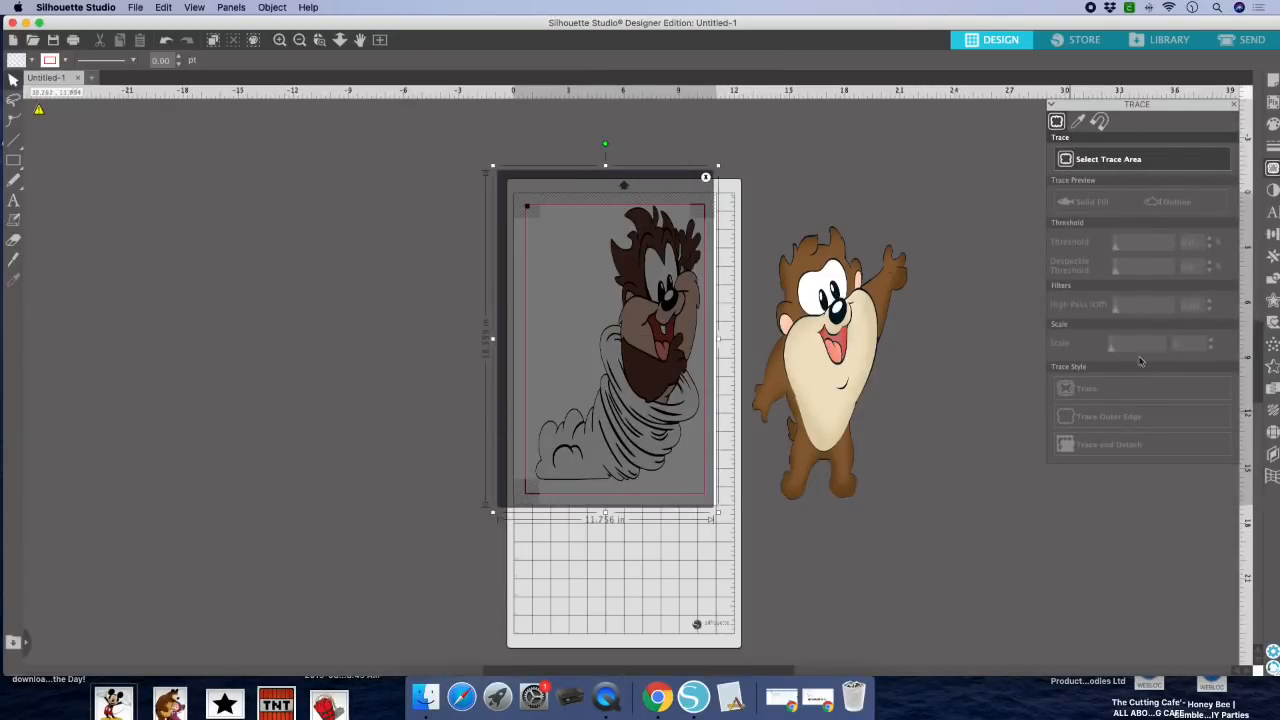
left_click_drag(1141, 251, 1173, 247)
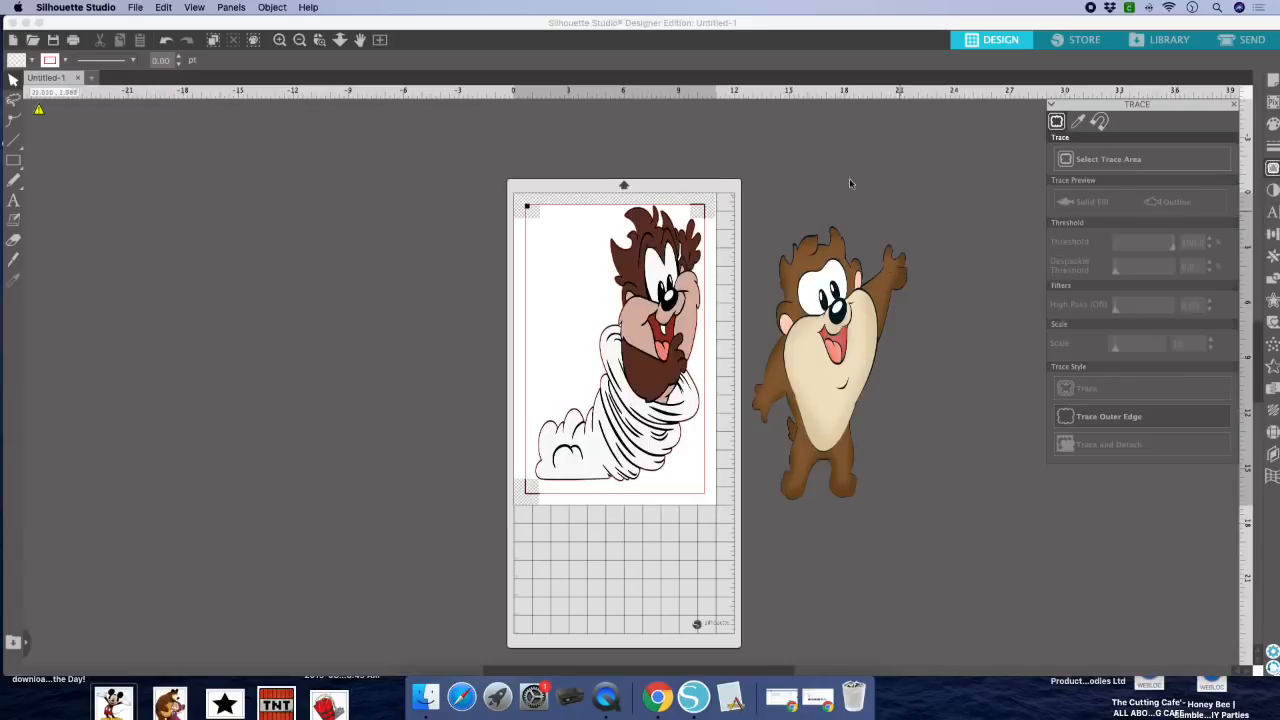
Step: Group the spinning character with its traced outline
left_click_drag(482, 155, 574, 288)
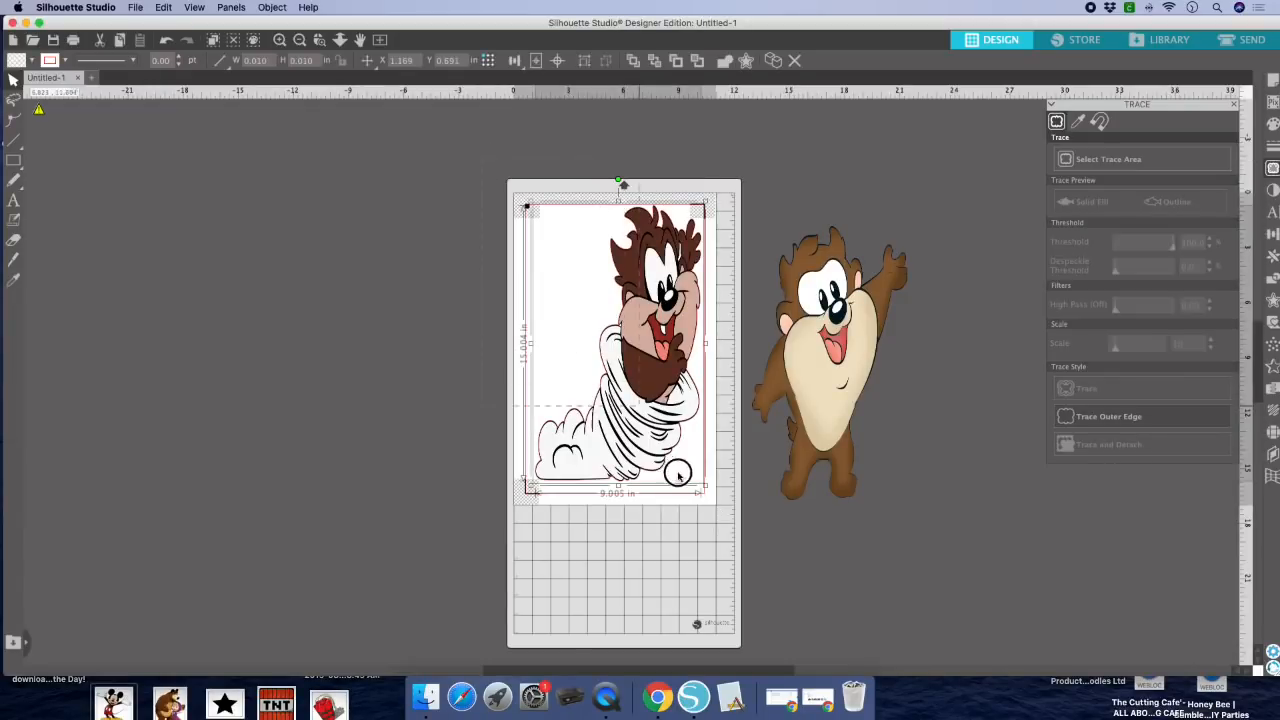
left_click(269, 8)
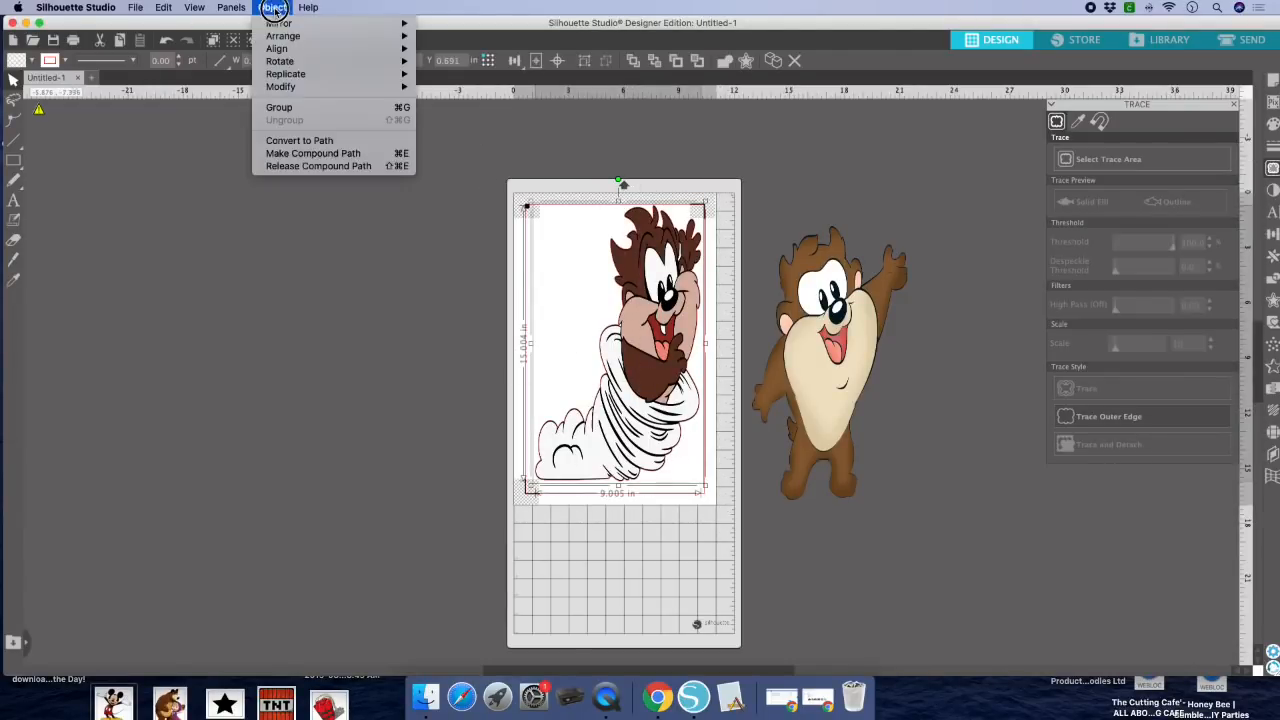
left_click(280, 107)
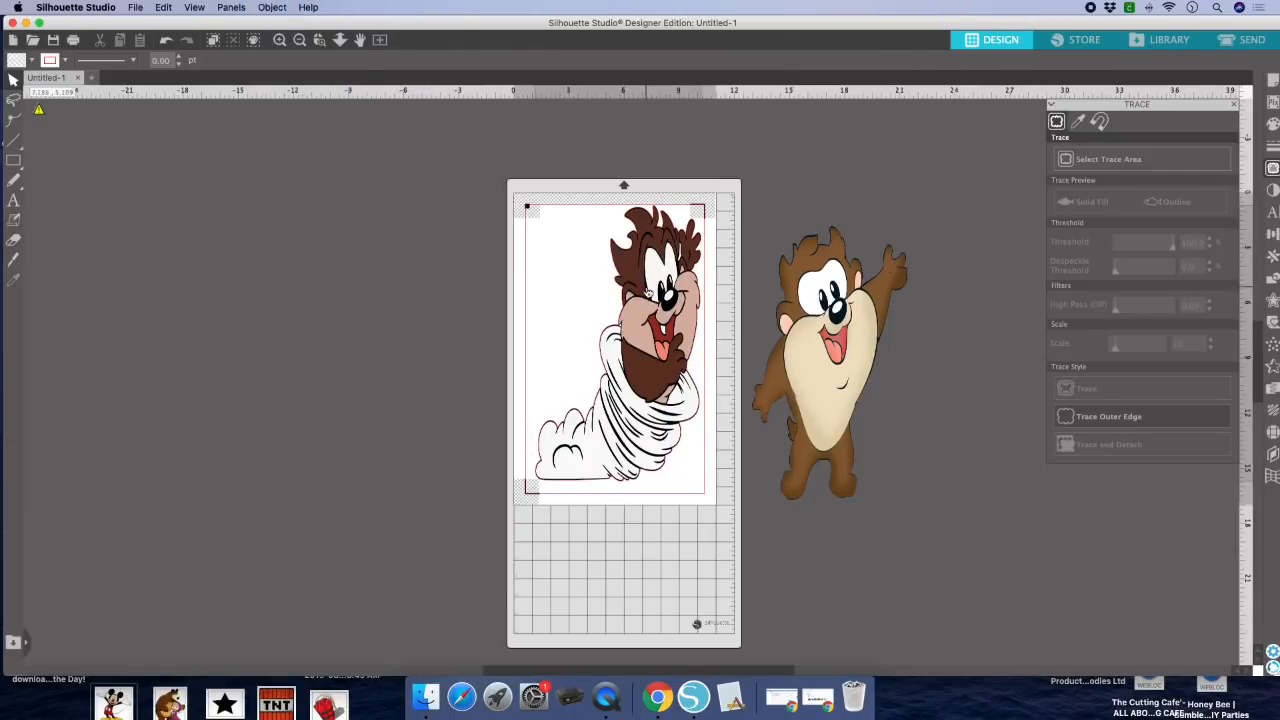
Step: Move the waving character to the empty workspace on the left side of the page
mouse_move(641, 290)
left_mouse_down()
mouse_move(318, 287)
mouse_move(656, 287)
left_mouse_up()
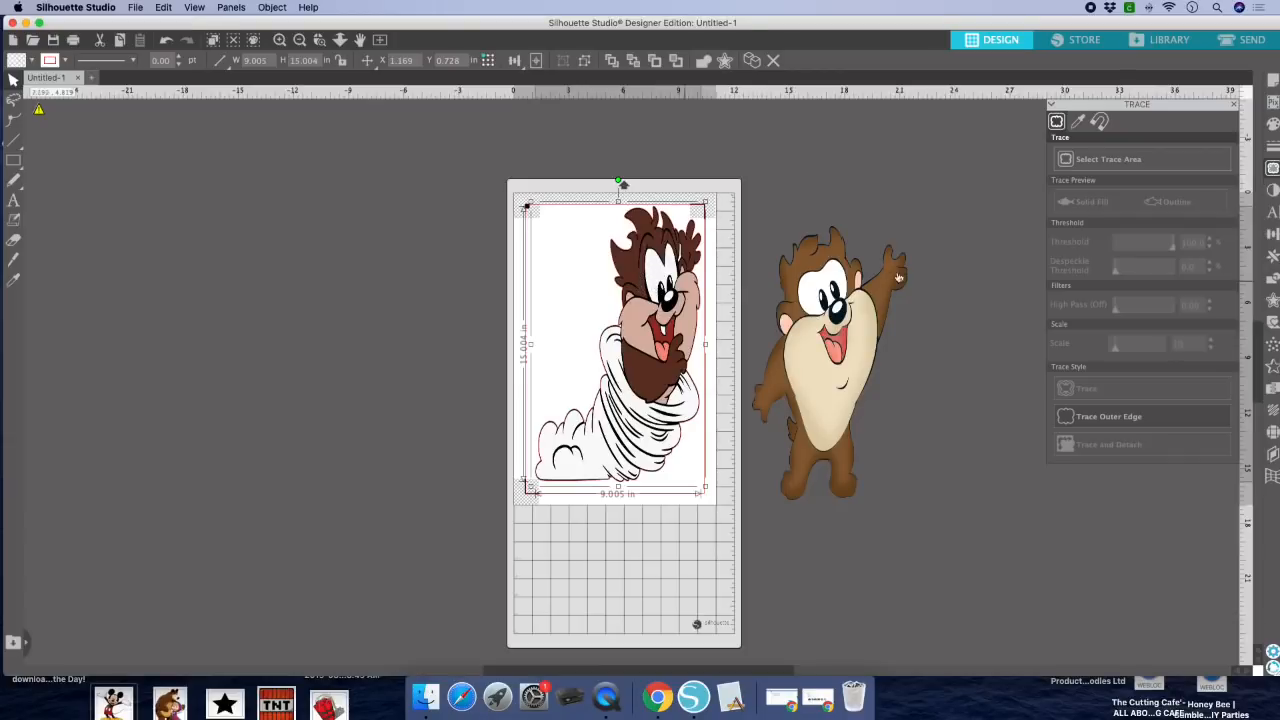
left_click(1234, 104)
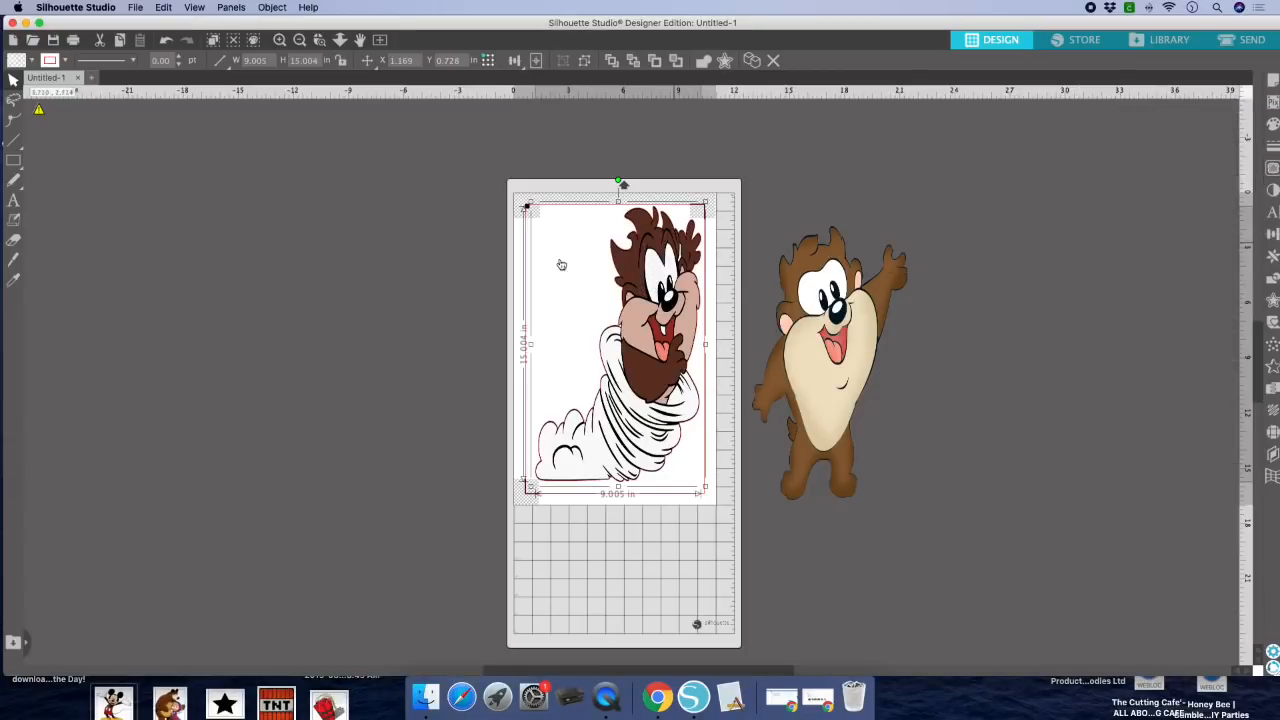
left_click_drag(836, 272, 943, 264)
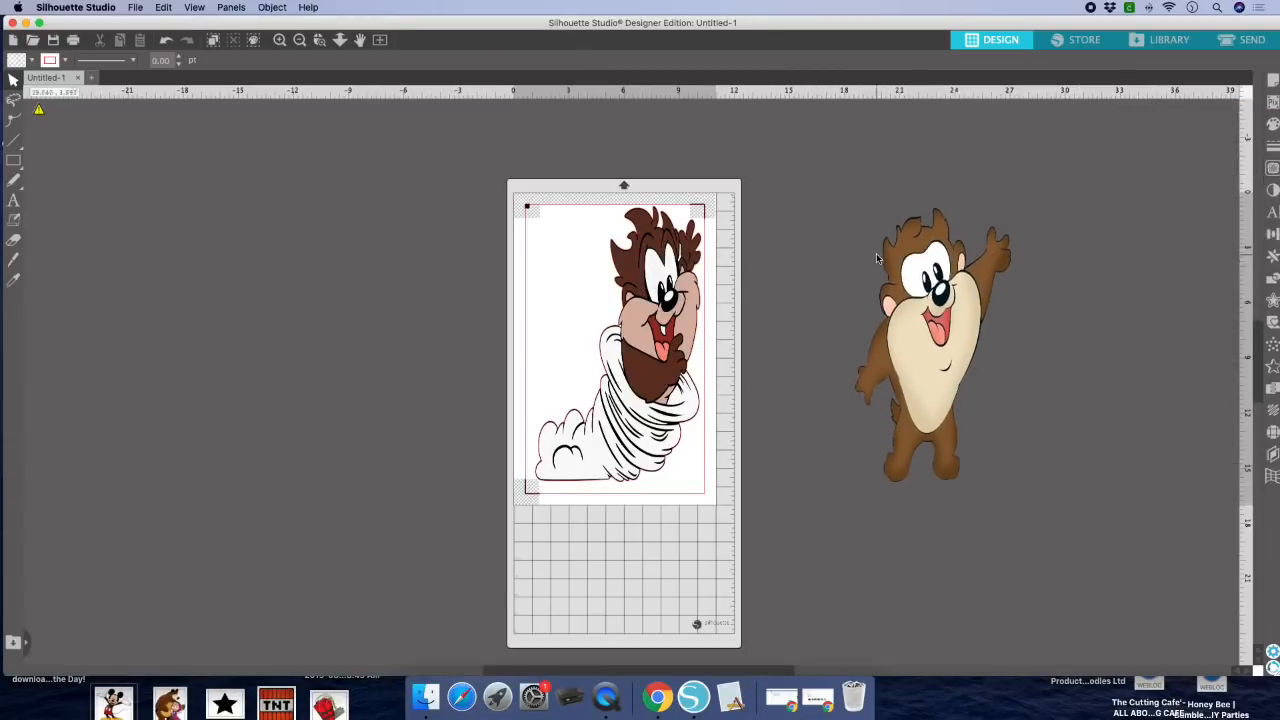
left_click(810, 264)
left_click_drag(933, 313, 287, 288)
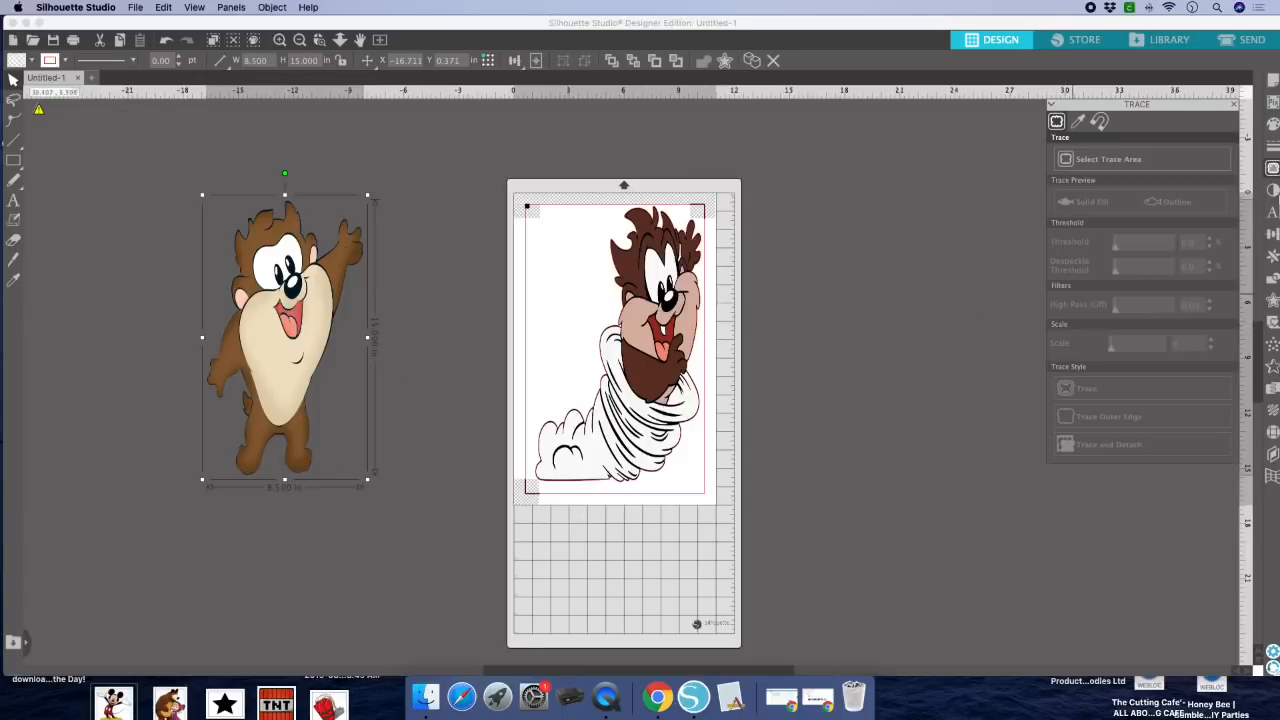
Step: Trace the outer edge of the waving character with the threshold at its maximum
left_click(1273, 169)
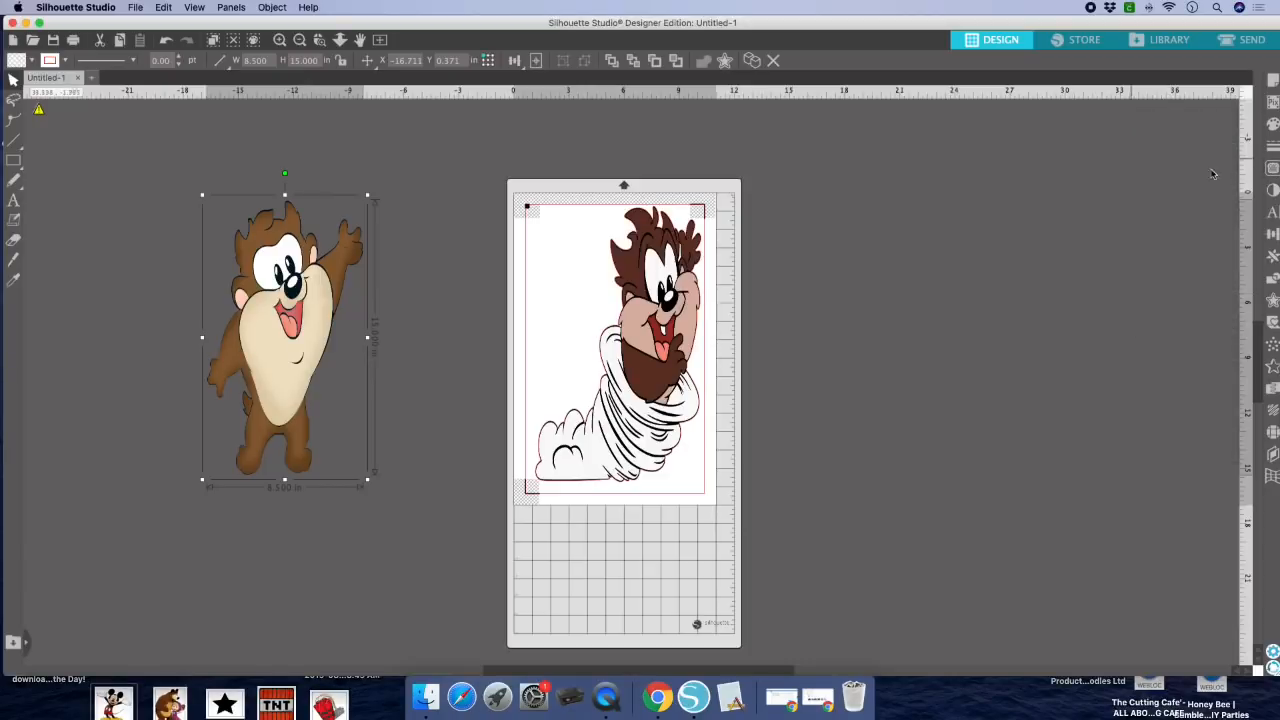
left_click(1273, 169)
left_click(1108, 159)
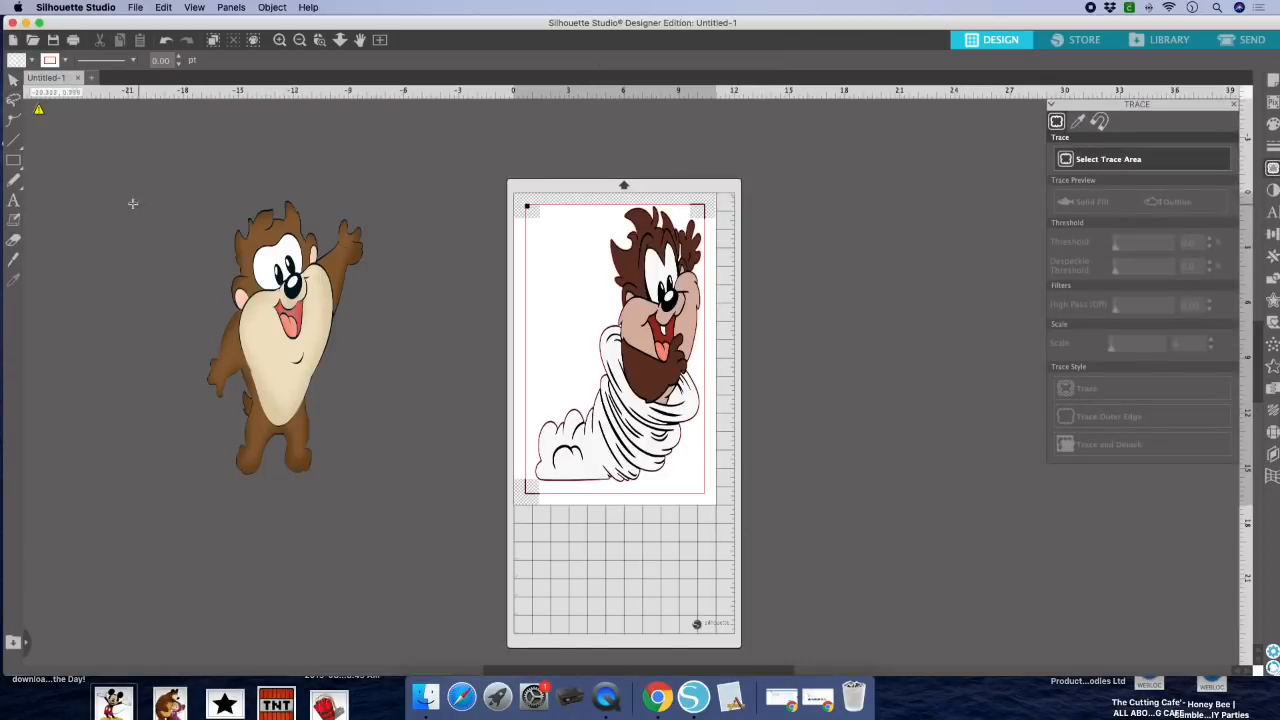
mouse_move(170, 172)
left_mouse_down()
mouse_move(212, 196)
mouse_move(380, 412)
mouse_move(410, 509)
left_mouse_up()
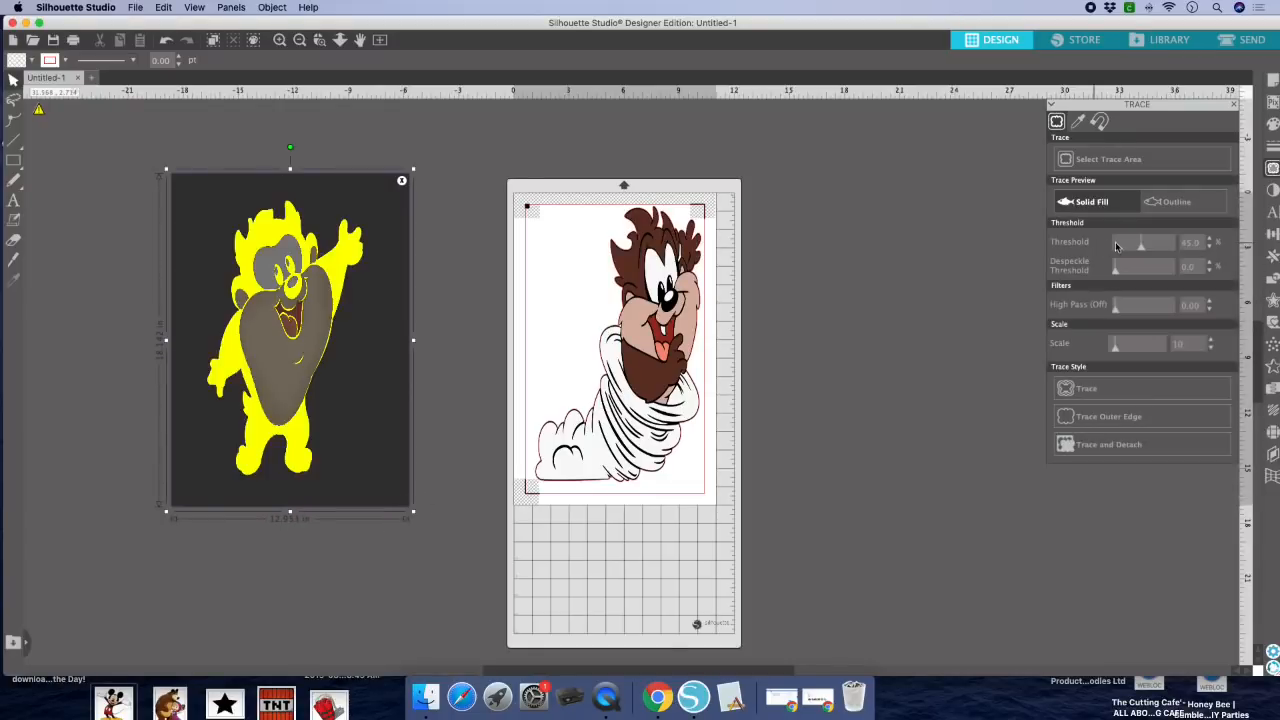
left_click_drag(1141, 246, 1172, 243)
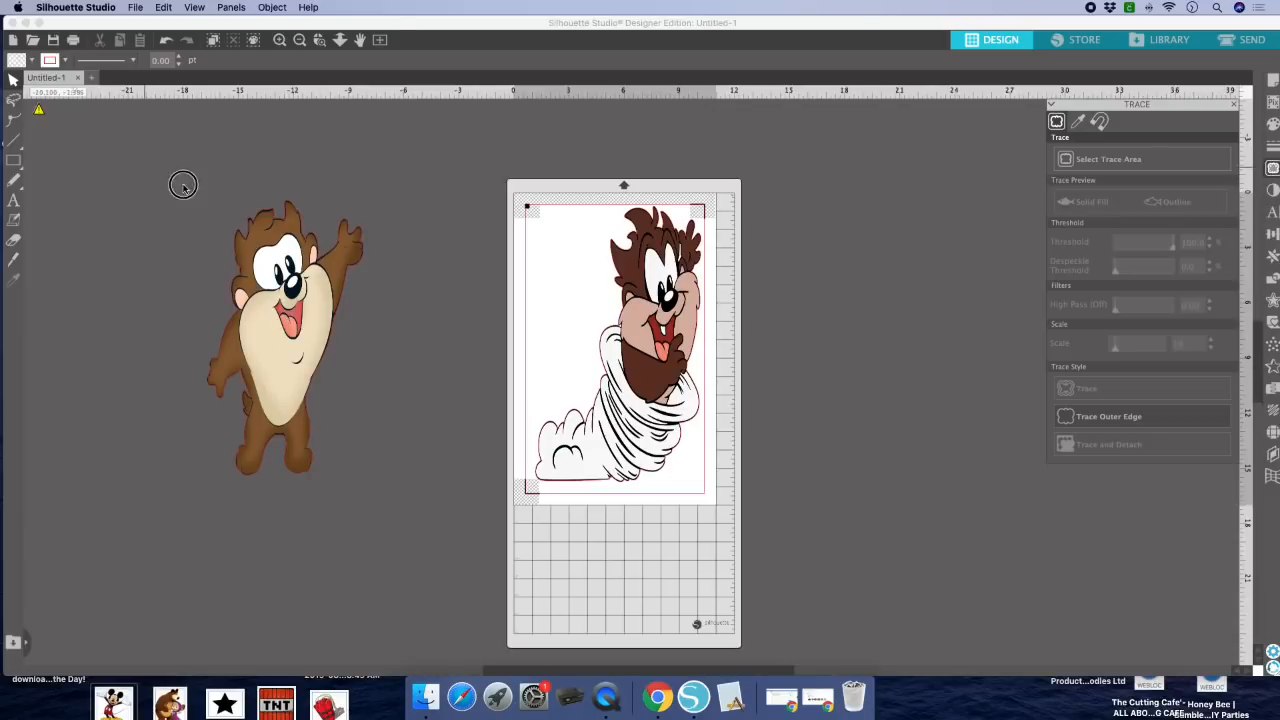
Step: Group the waving character with its traced outline
left_click_drag(186, 191, 363, 369)
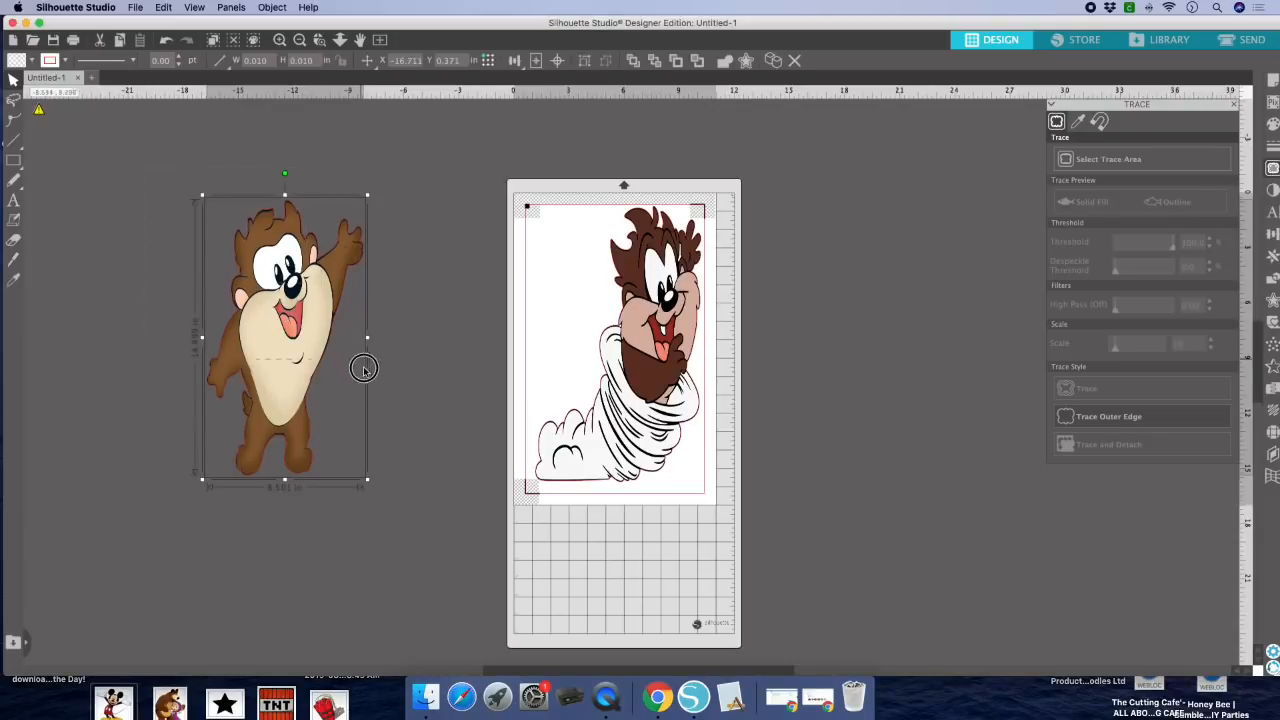
left_click(272, 7)
left_click(285, 106)
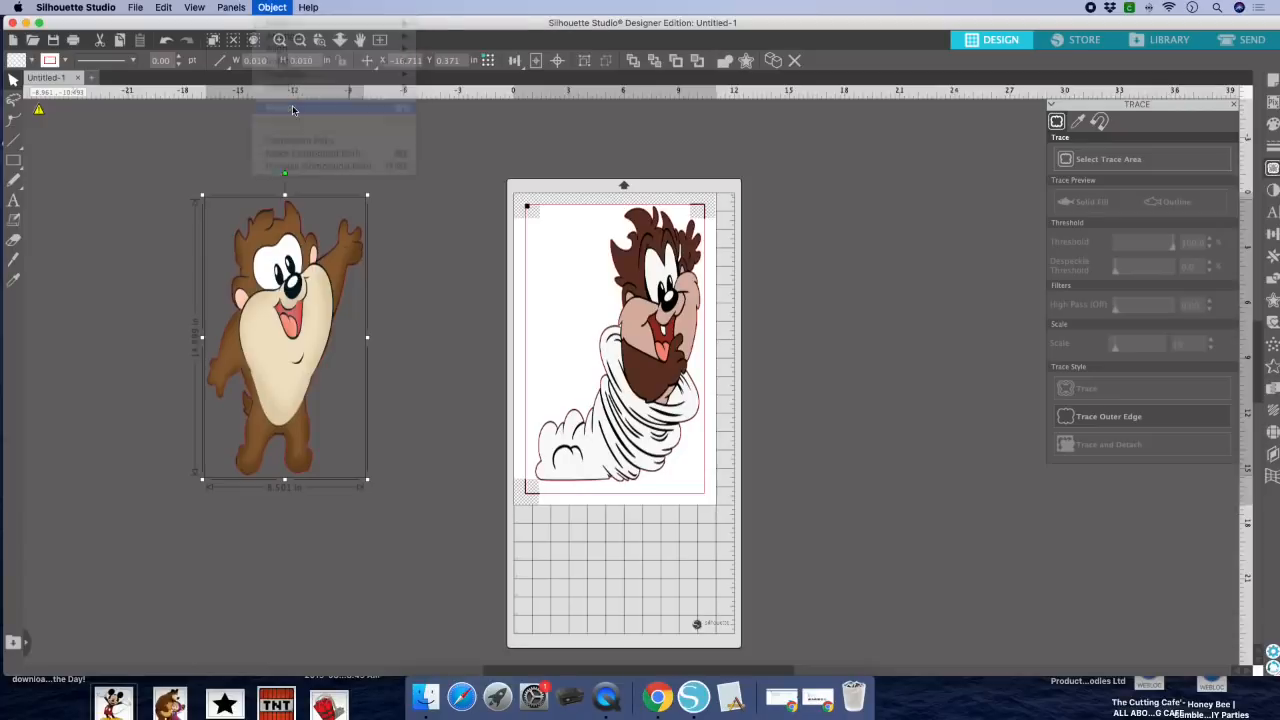
Step: Move the grouped waving character up and replicate it as a mirrored copy to its left
left_click_drag(245, 319, 277, 244)
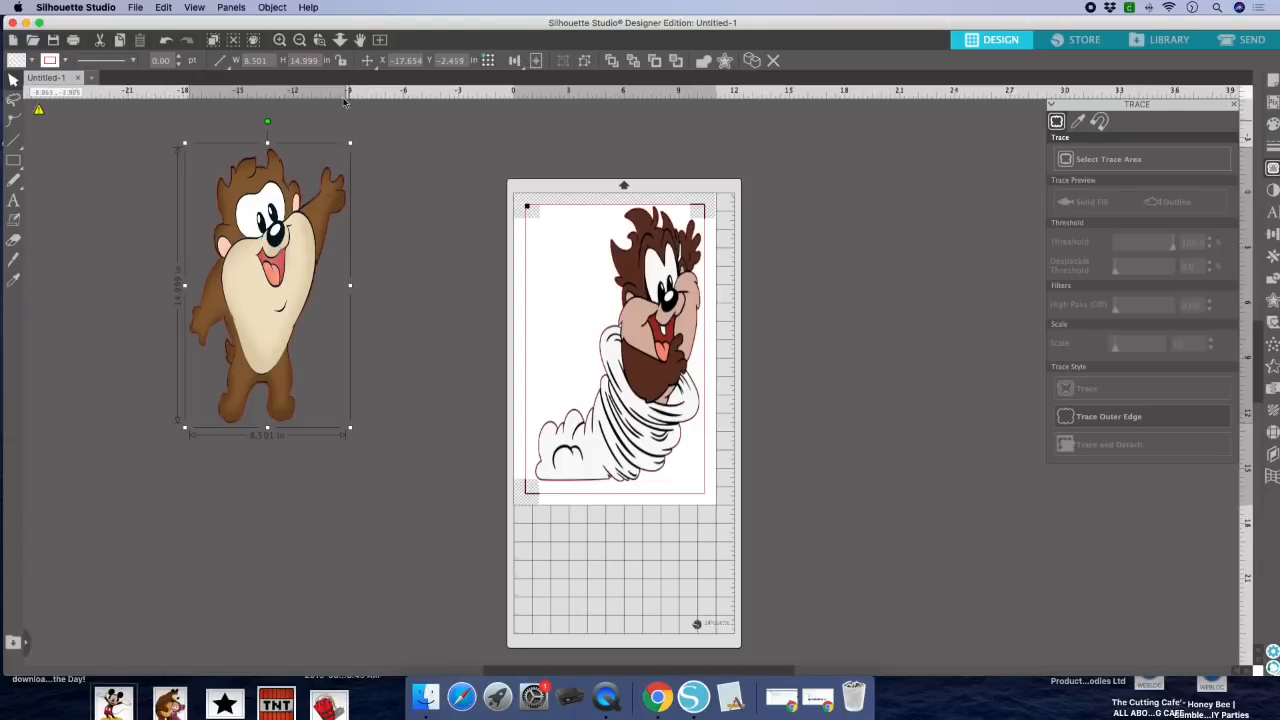
left_click(270, 7)
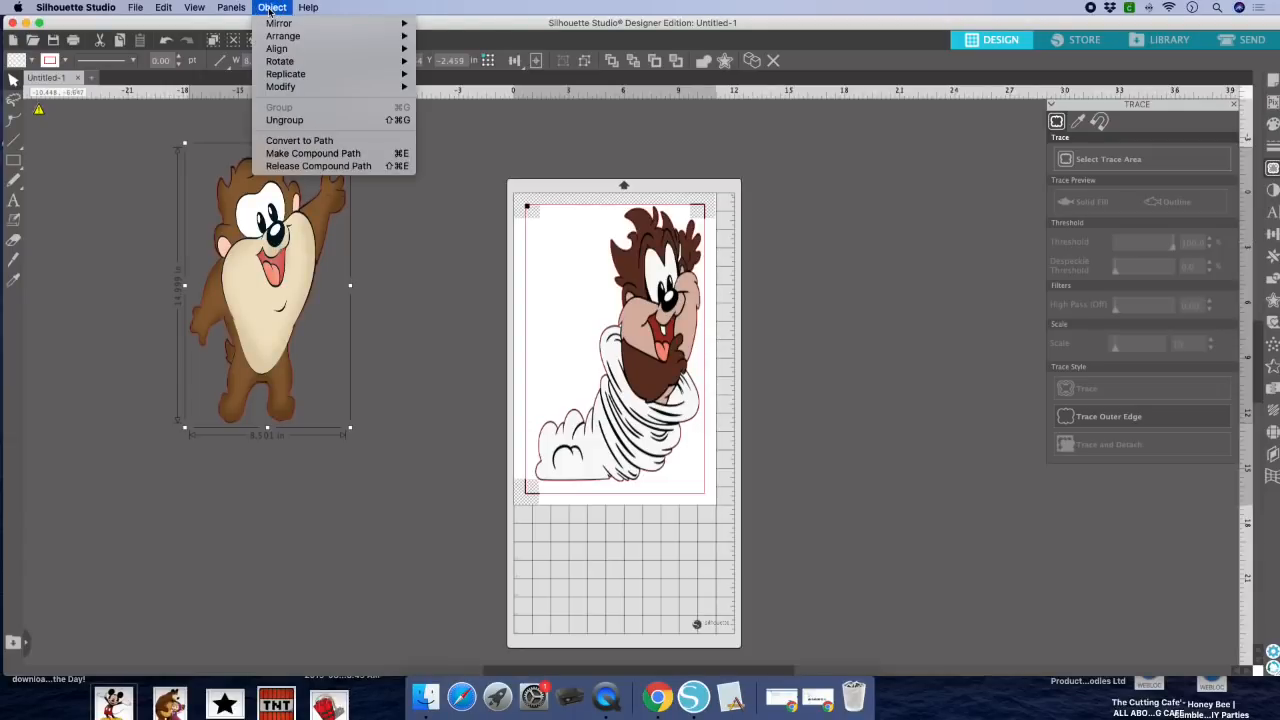
mouse_move(303, 78)
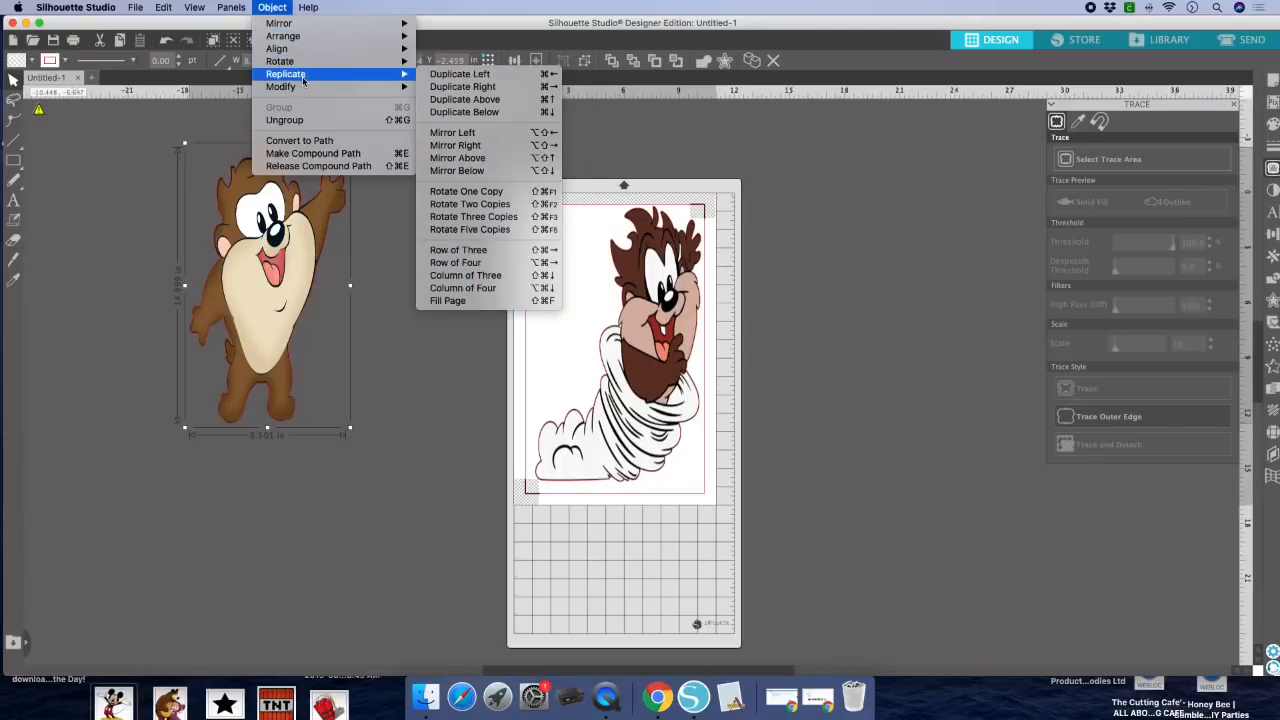
left_click(466, 133)
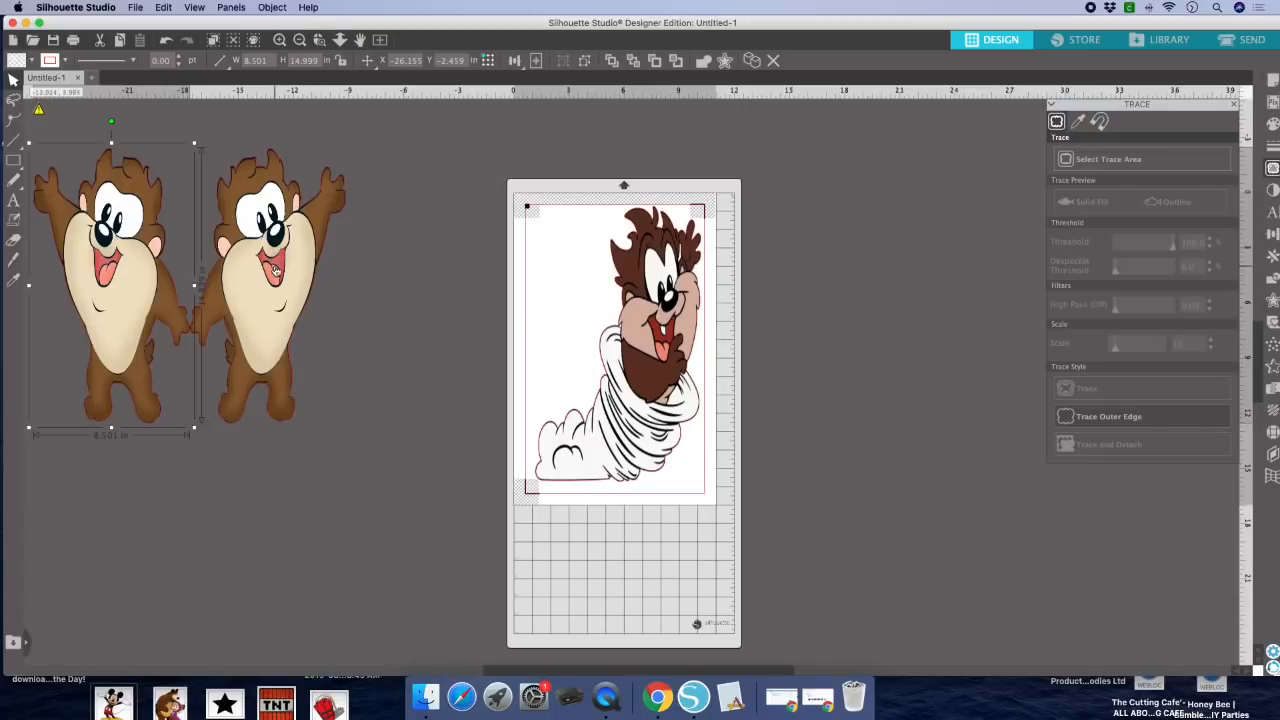
Step: Space the two waving characters apart so they stand side by side beside the page
left_click(278, 265)
left_click_drag(278, 265, 333, 265)
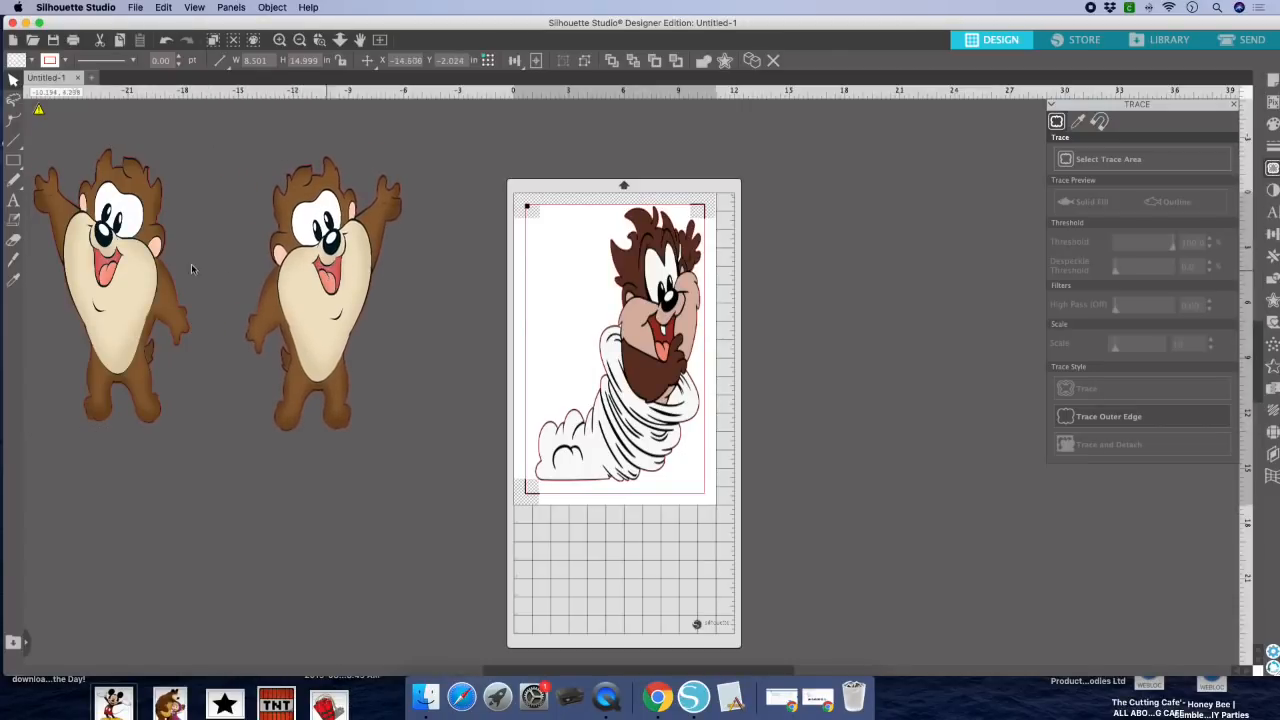
left_click_drag(143, 265, 170, 265)
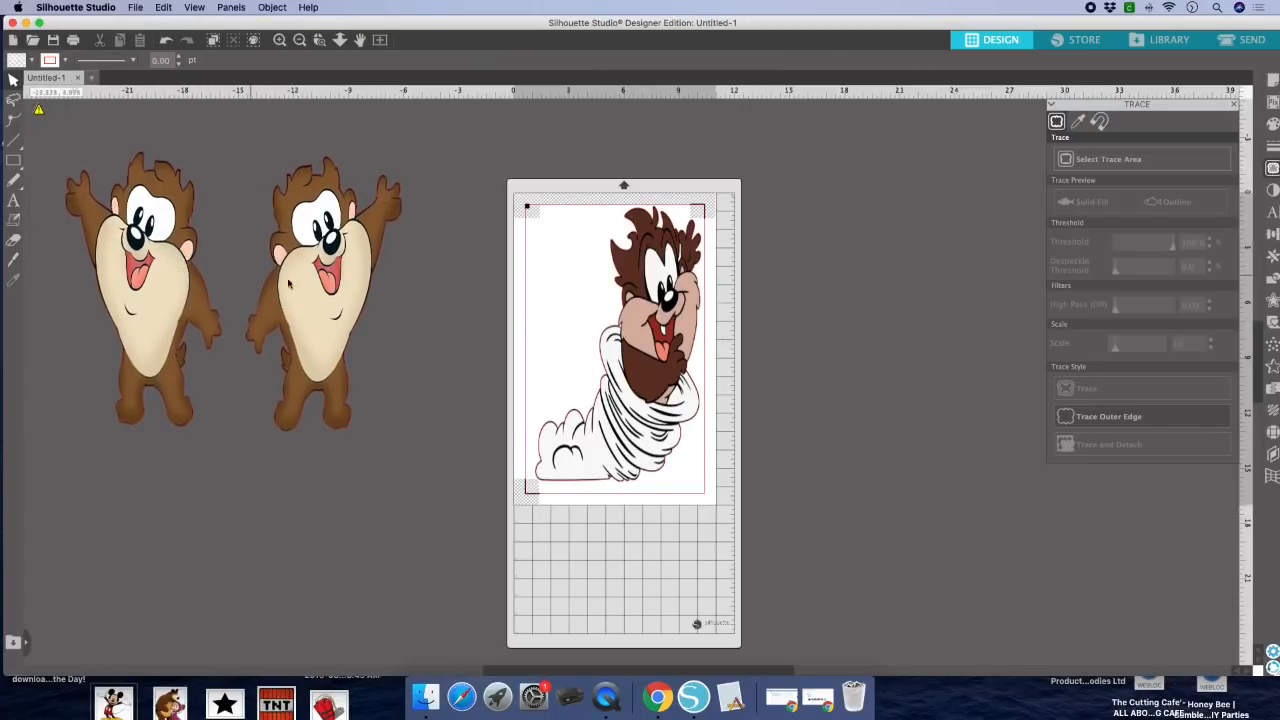
left_click_drag(296, 283, 288, 272)
left_click(566, 323)
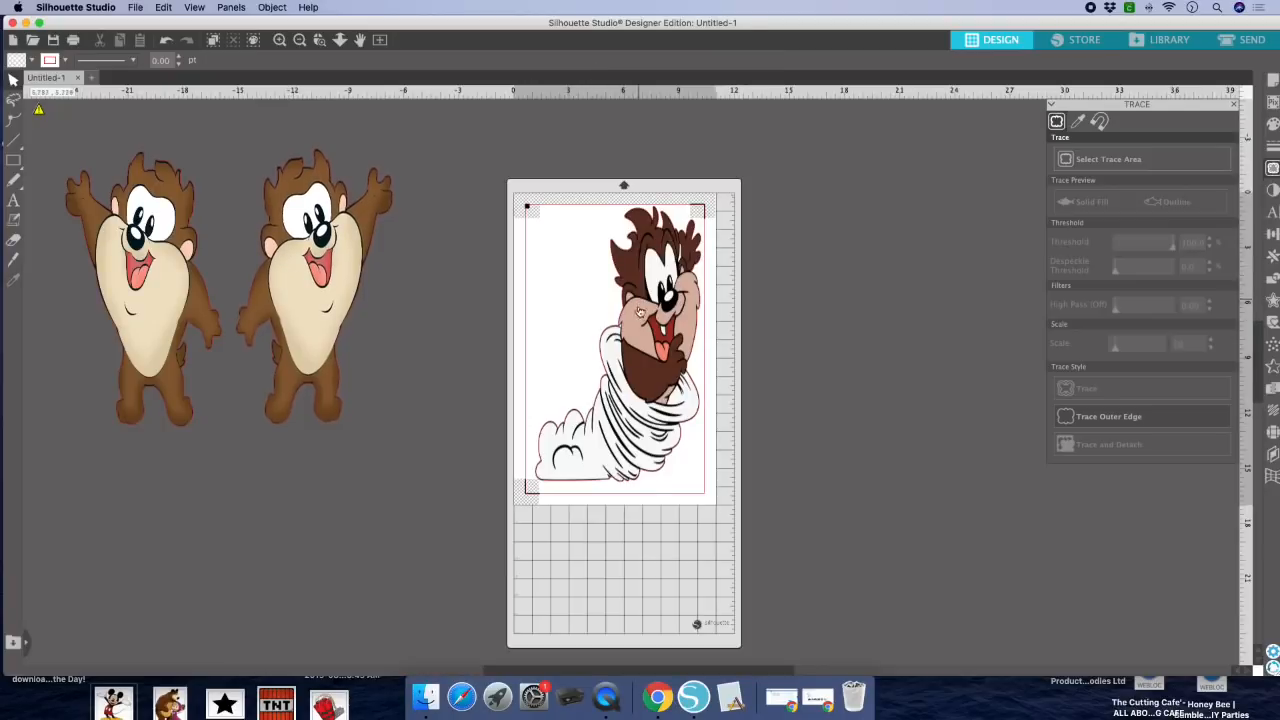
Step: Replicate the spinning character on the page as a mirrored copy to its left
scroll(655, 310, "right", 1)
left_click(655, 310)
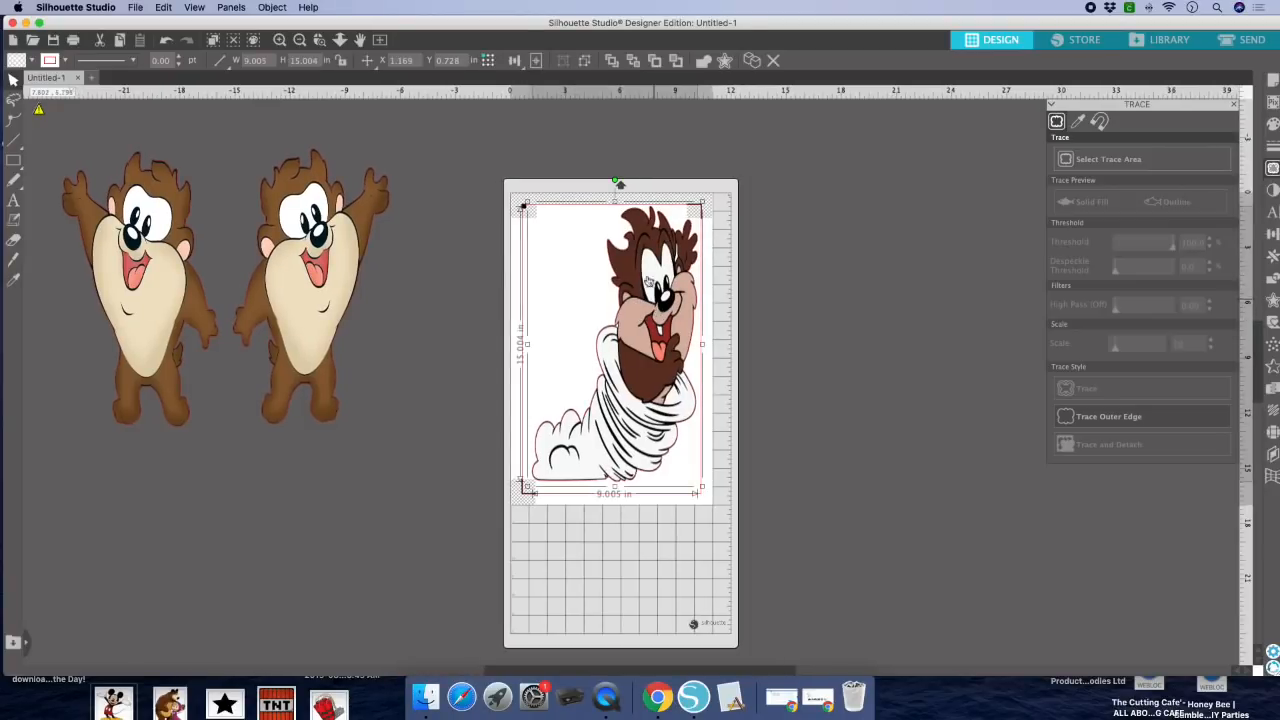
left_click(270, 7)
mouse_move(311, 80)
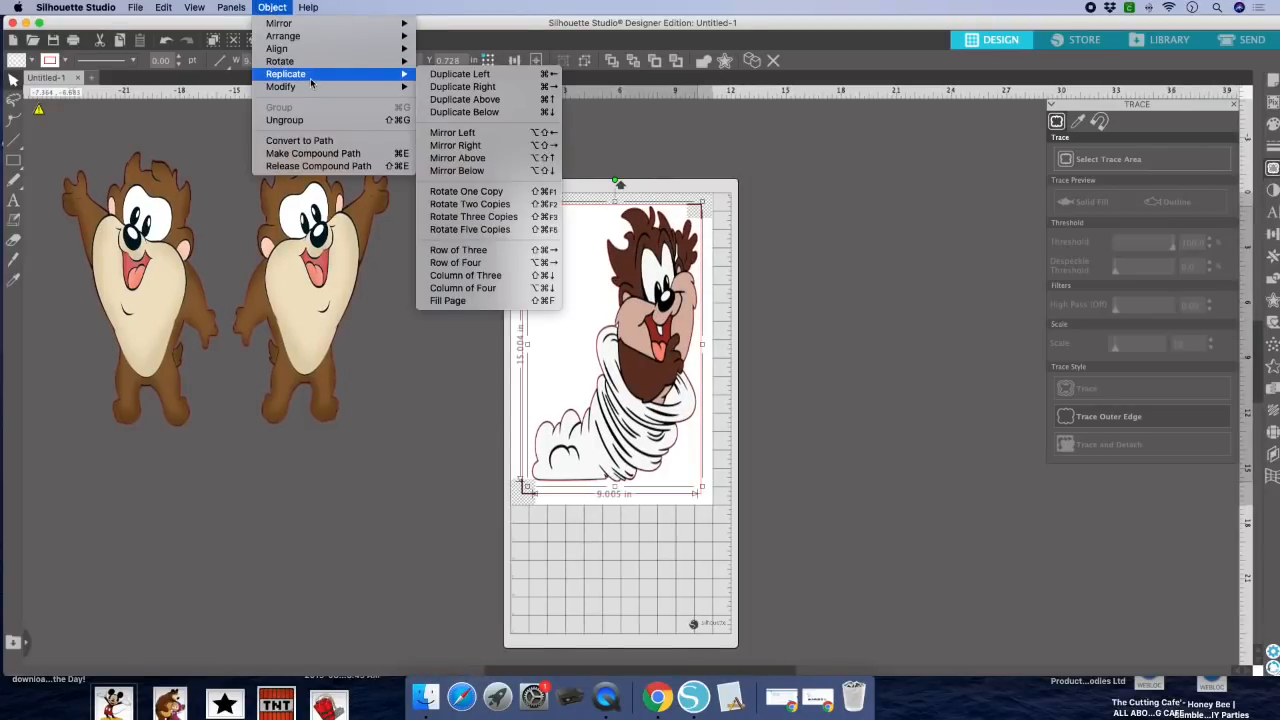
left_click(465, 135)
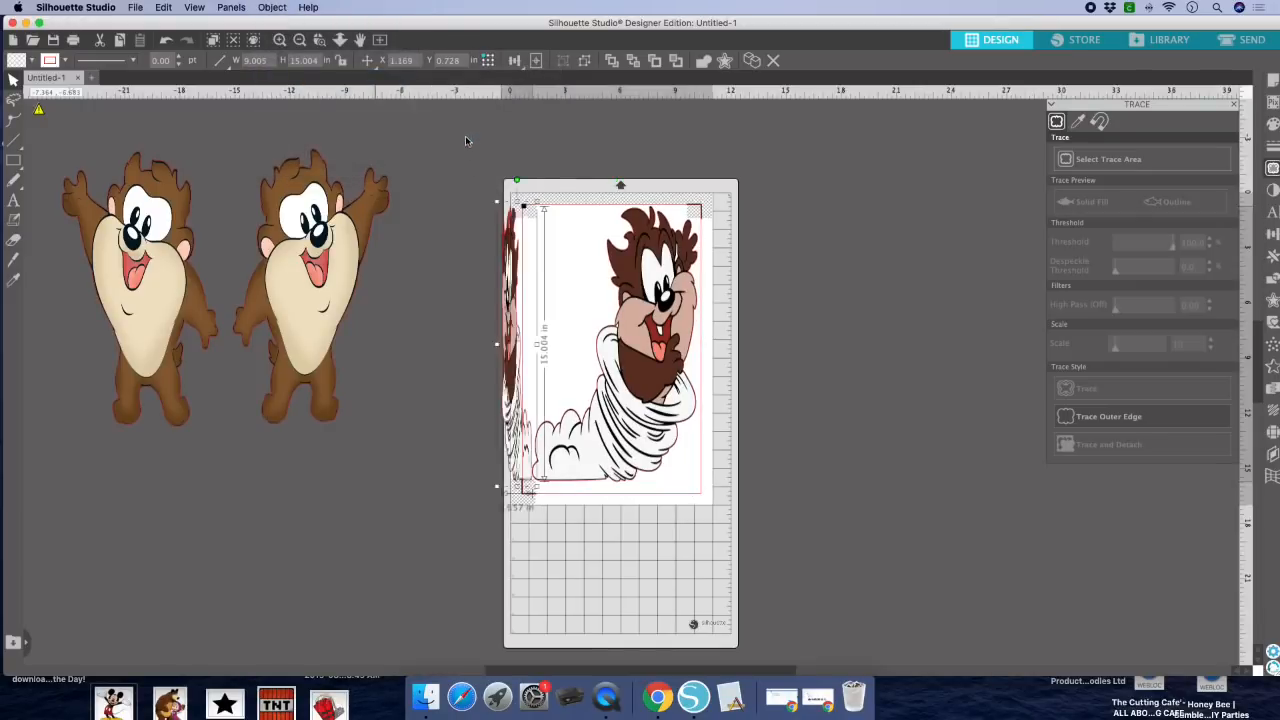
Step: Move the mirrored spinning copy off the page and arrange it below the two waving characters without overlap
left_click_drag(394, 332, 172, 478)
left_click_drag(347, 275, 381, 261)
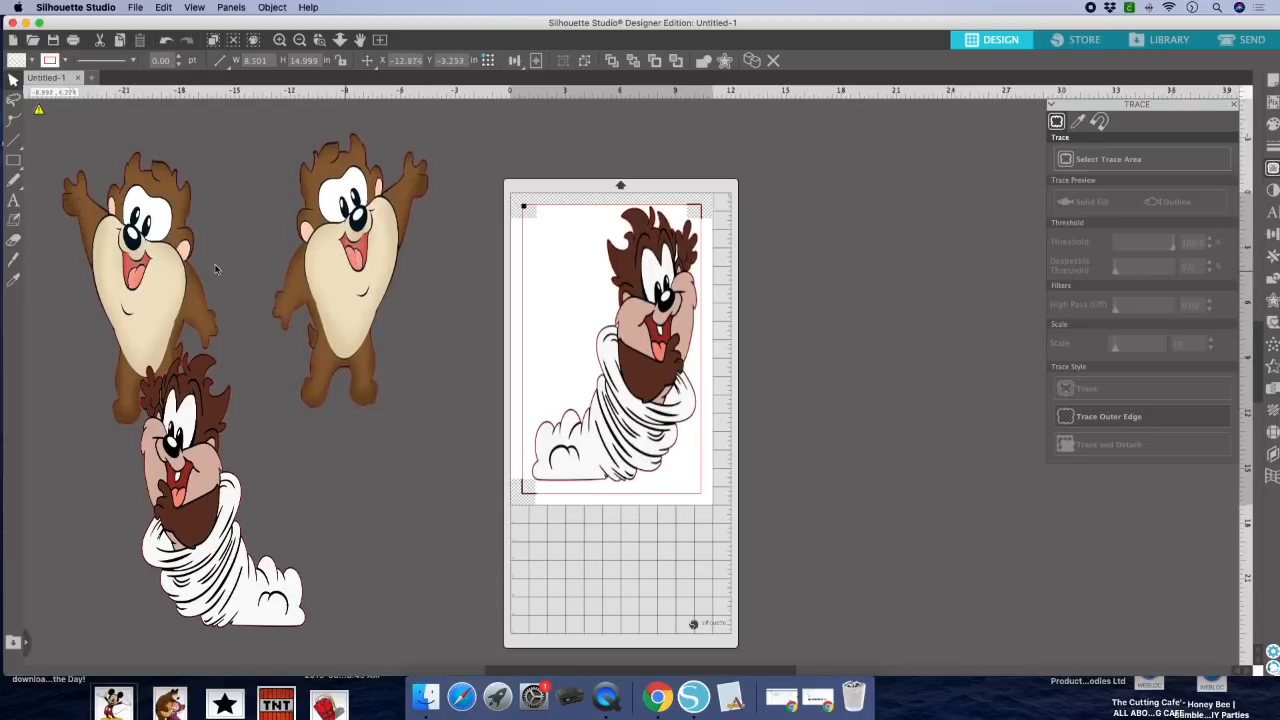
left_click_drag(171, 258, 169, 222)
left_click_drag(202, 438, 248, 420)
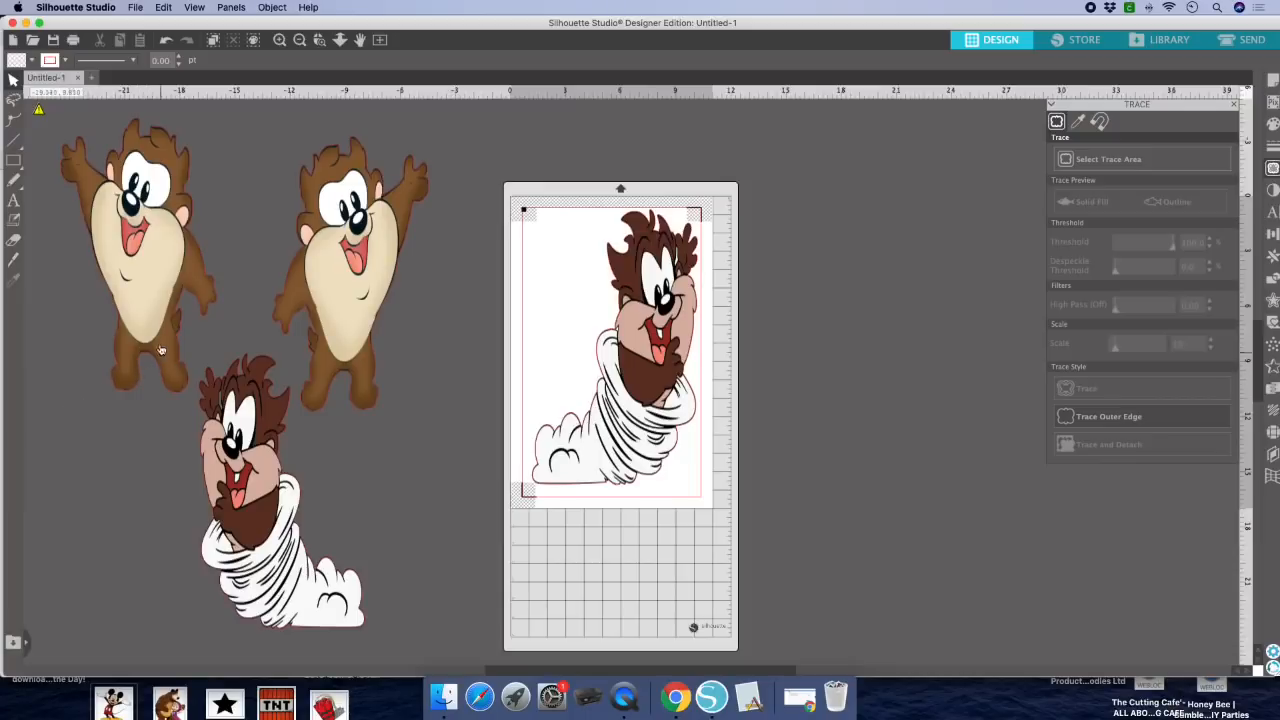
left_click(135, 7)
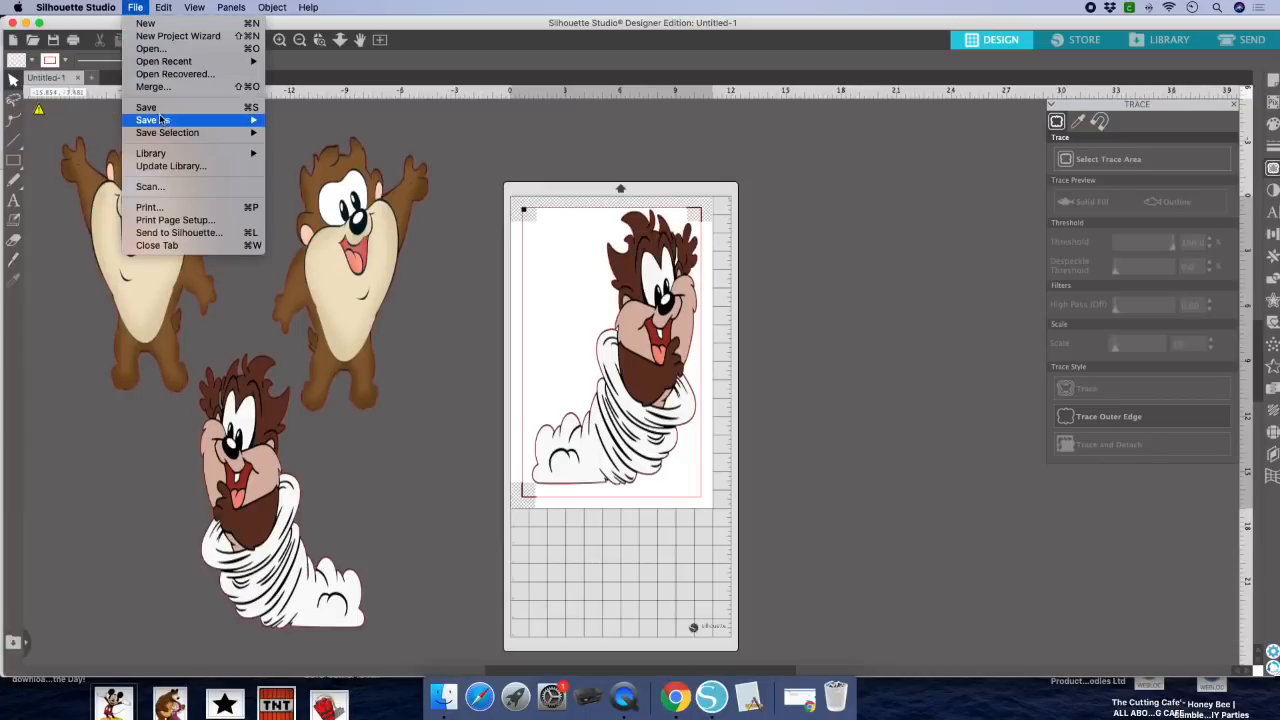
mouse_move(168, 121)
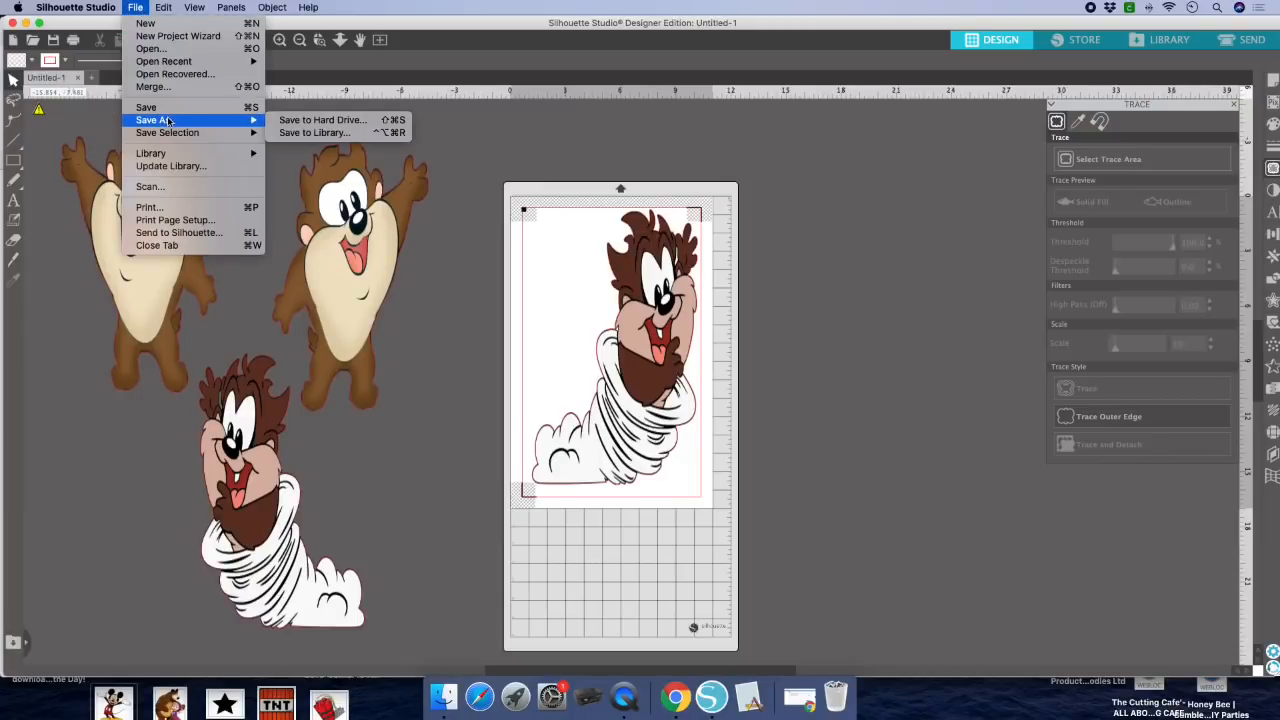
left_click(317, 133)
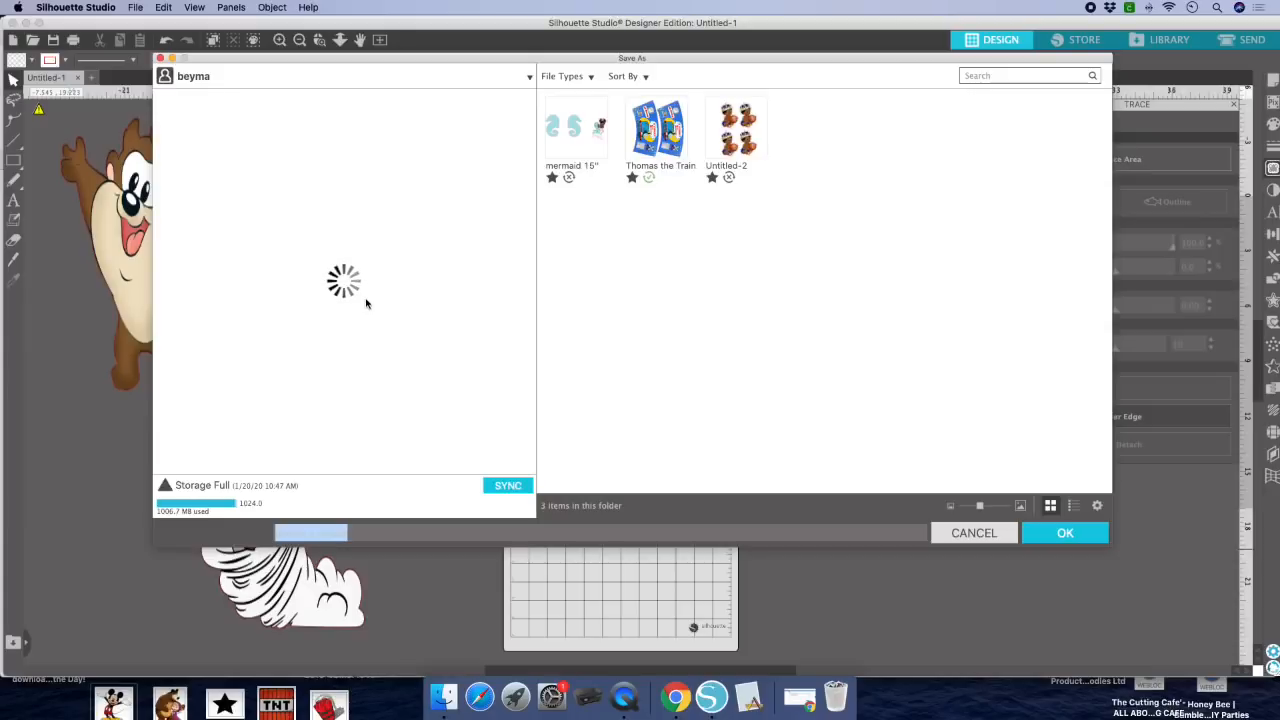
left_click(971, 533)
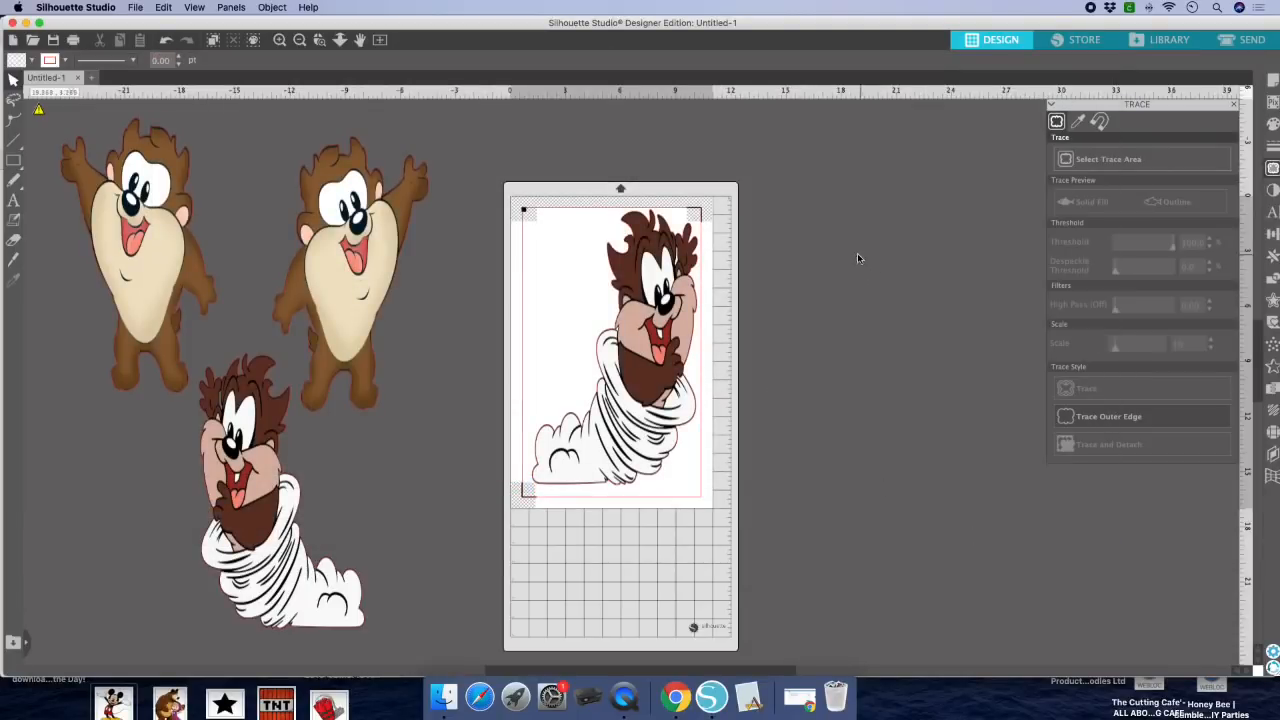
Step: Open the cut setup for the page and set the material to Coverstock, Heavy (105lb-122lb)
left_click(1234, 104)
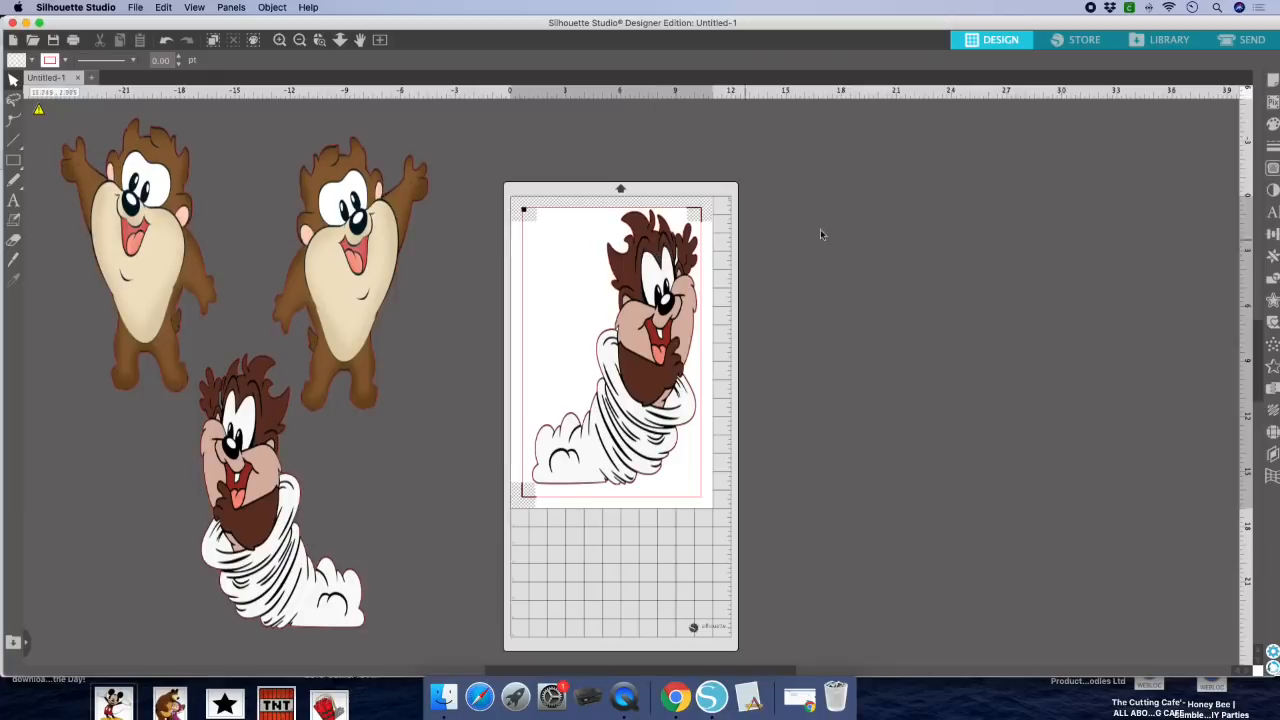
left_click(1233, 40)
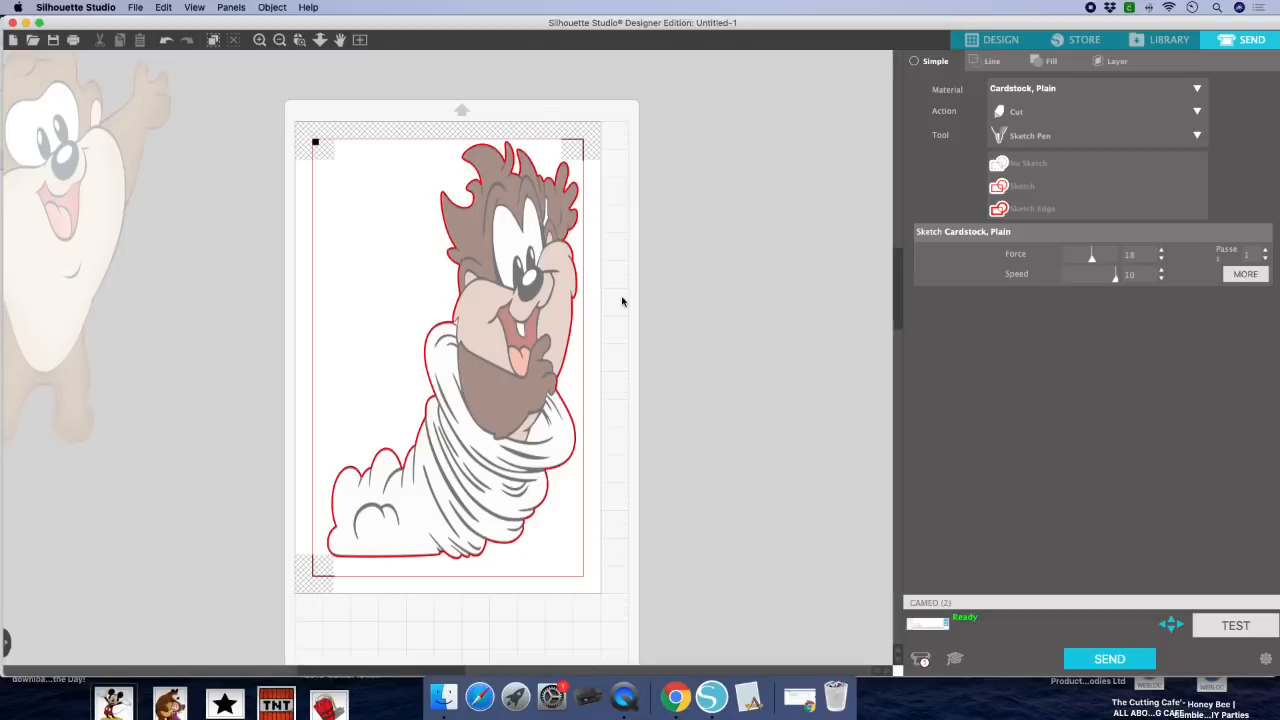
scroll(622, 301, "down", 2)
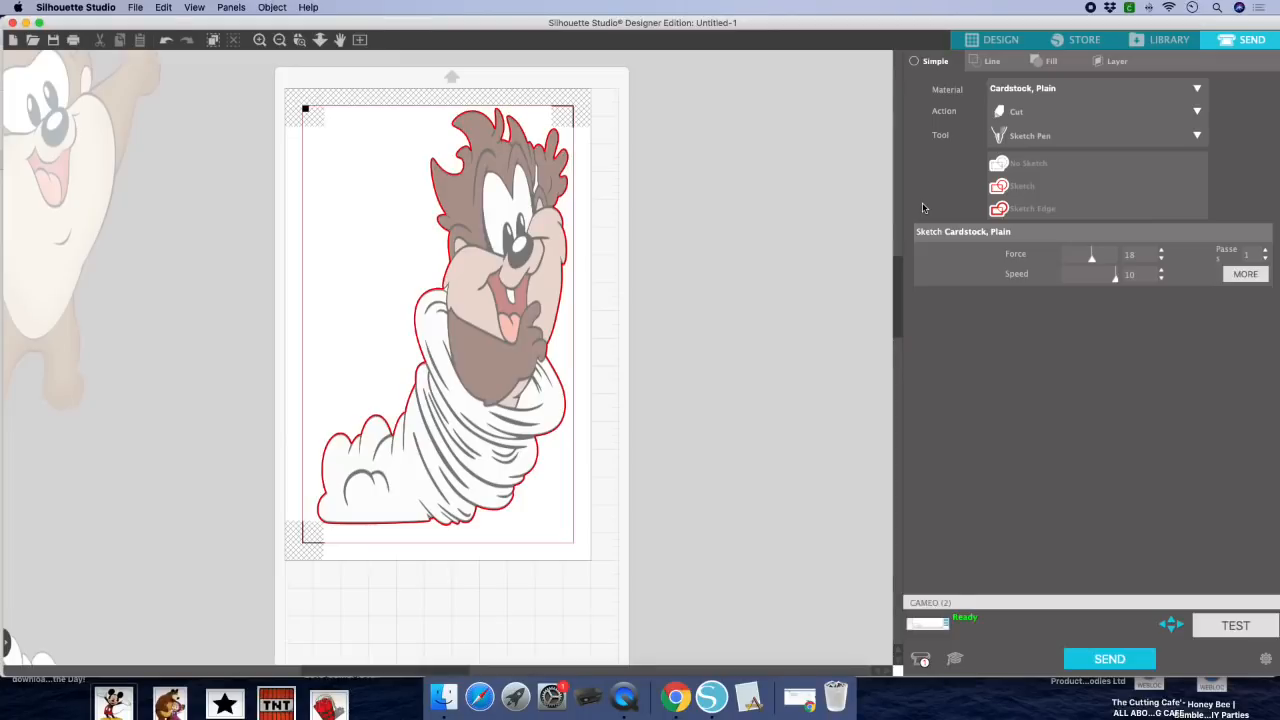
left_click(1197, 88)
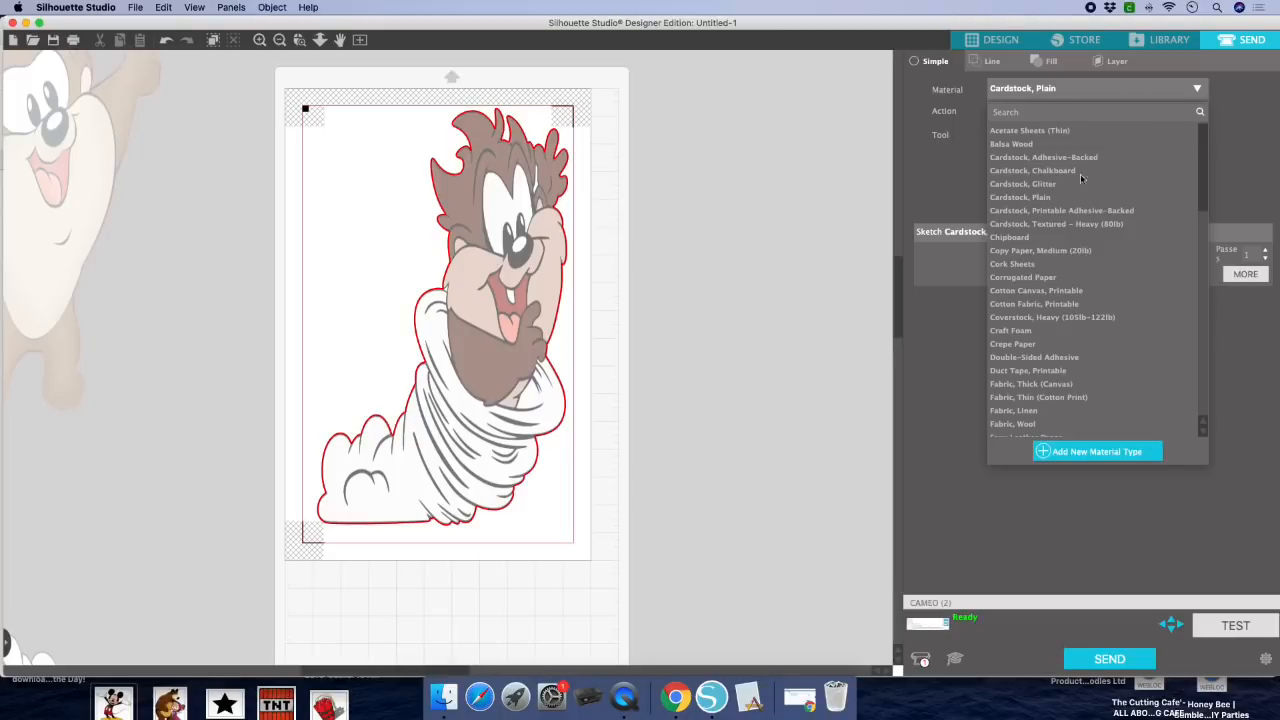
left_click(1044, 317)
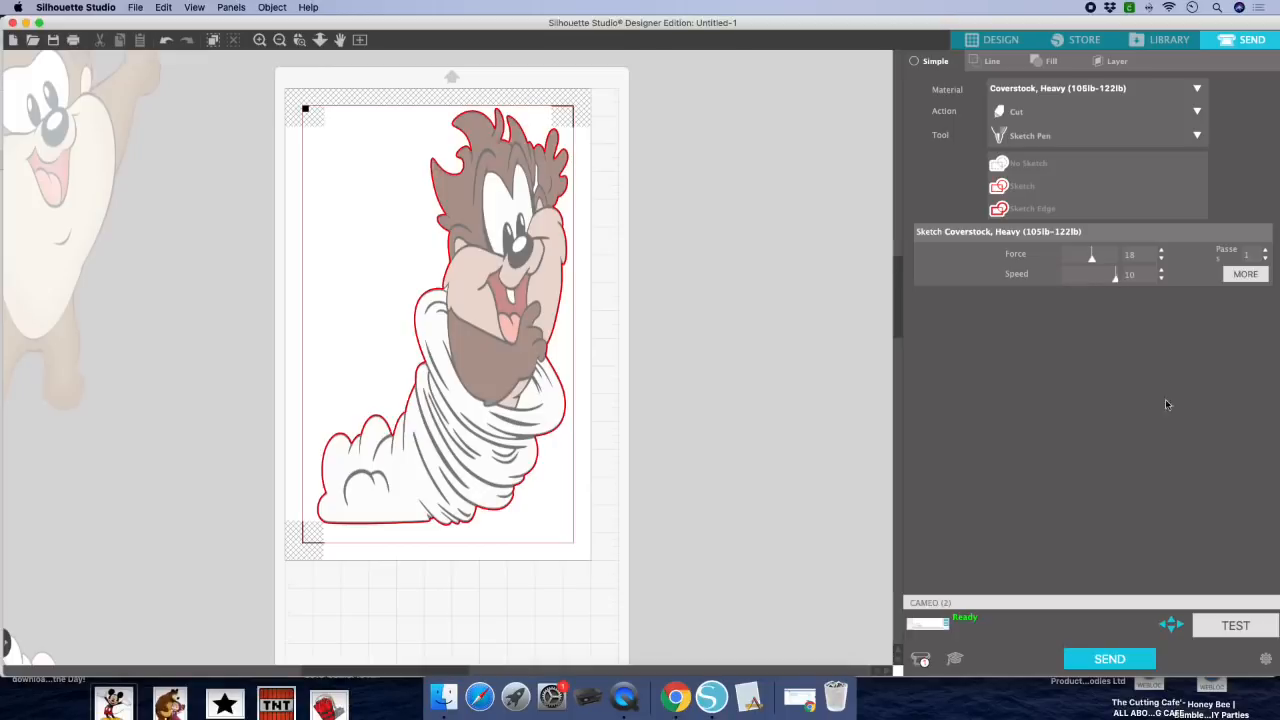
left_click(74, 40)
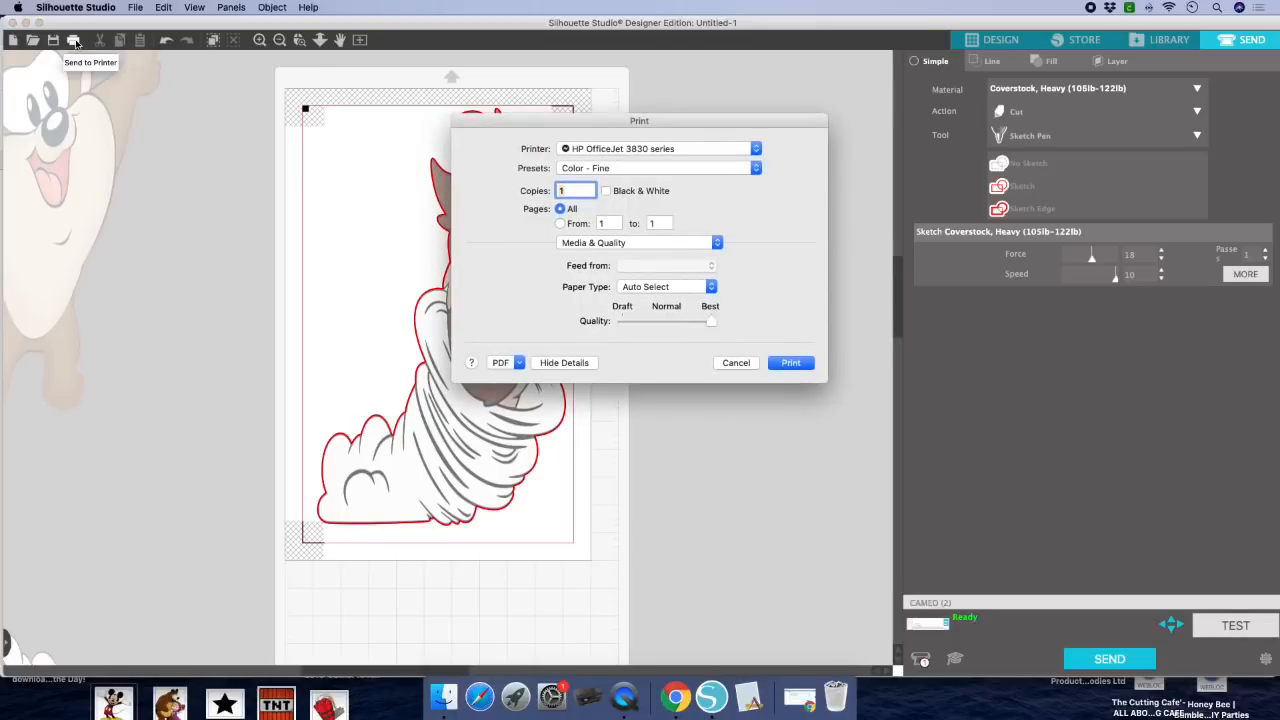
left_click(645, 149)
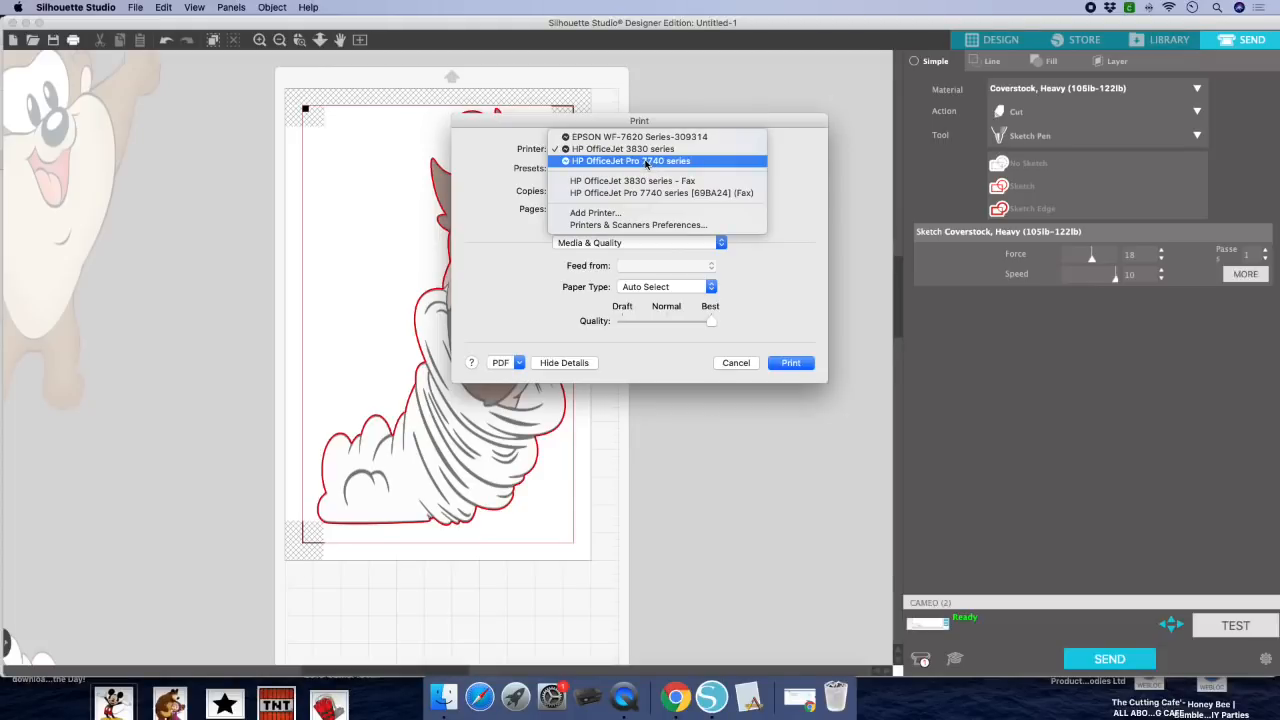
left_click(646, 161)
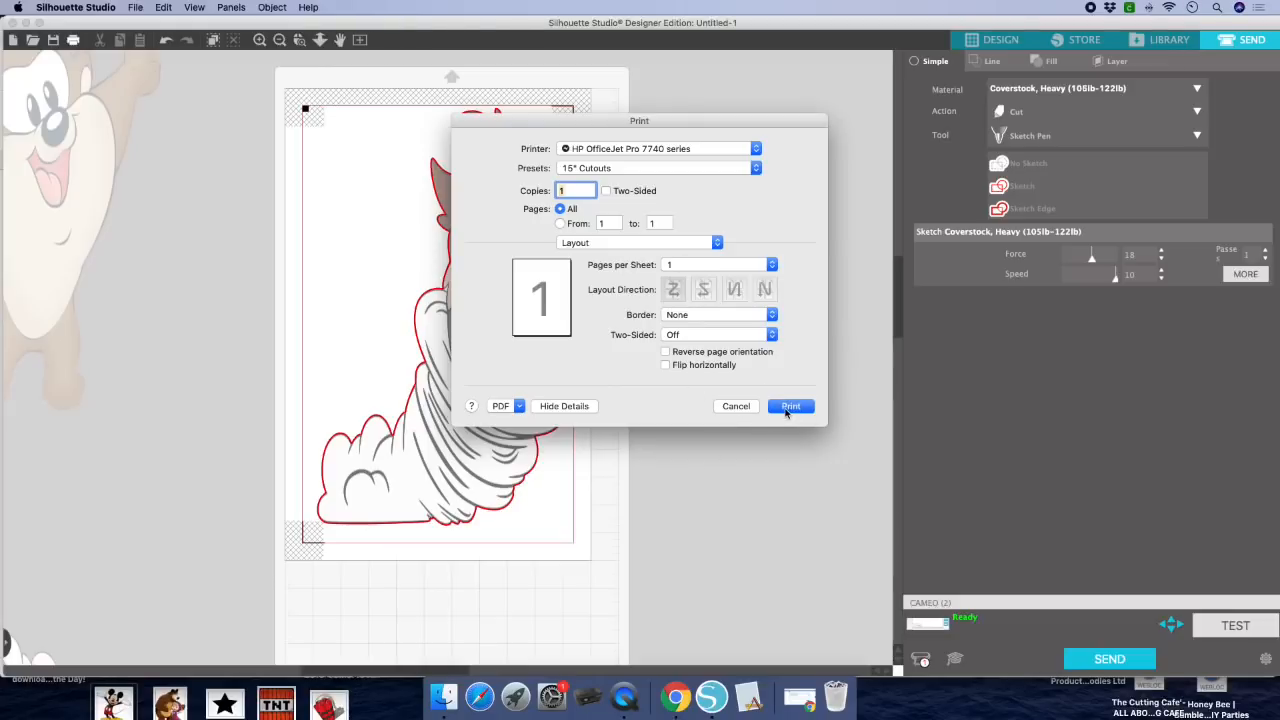
left_click(729, 409)
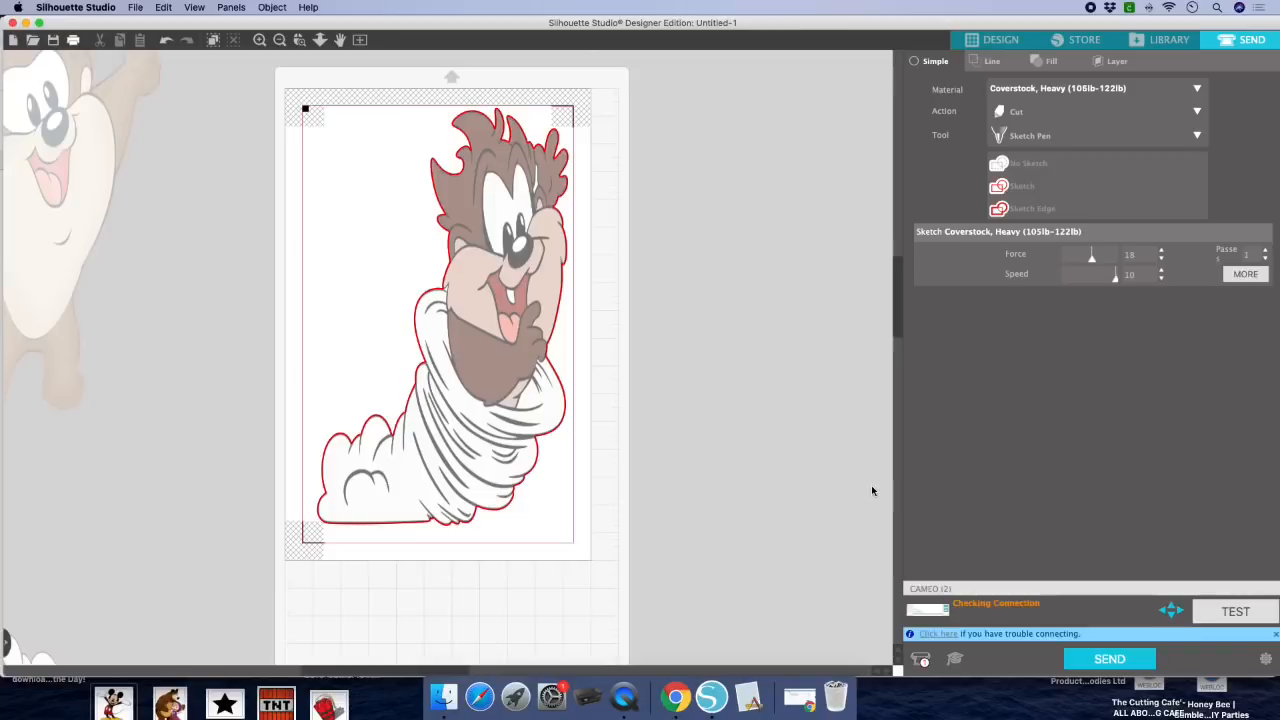
Step: Move the spinning character off the page and place its mirrored copy on the page inside the cut border
scroll(871, 485, "down", 1)
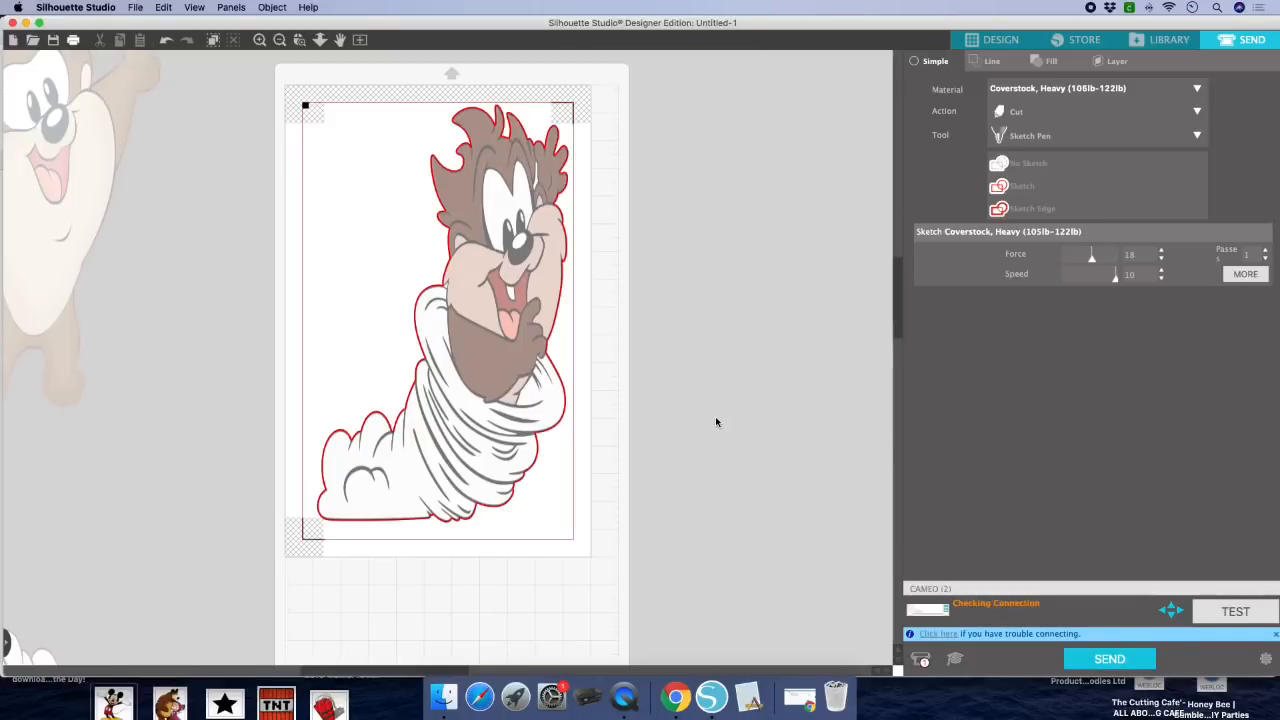
left_click(1001, 40)
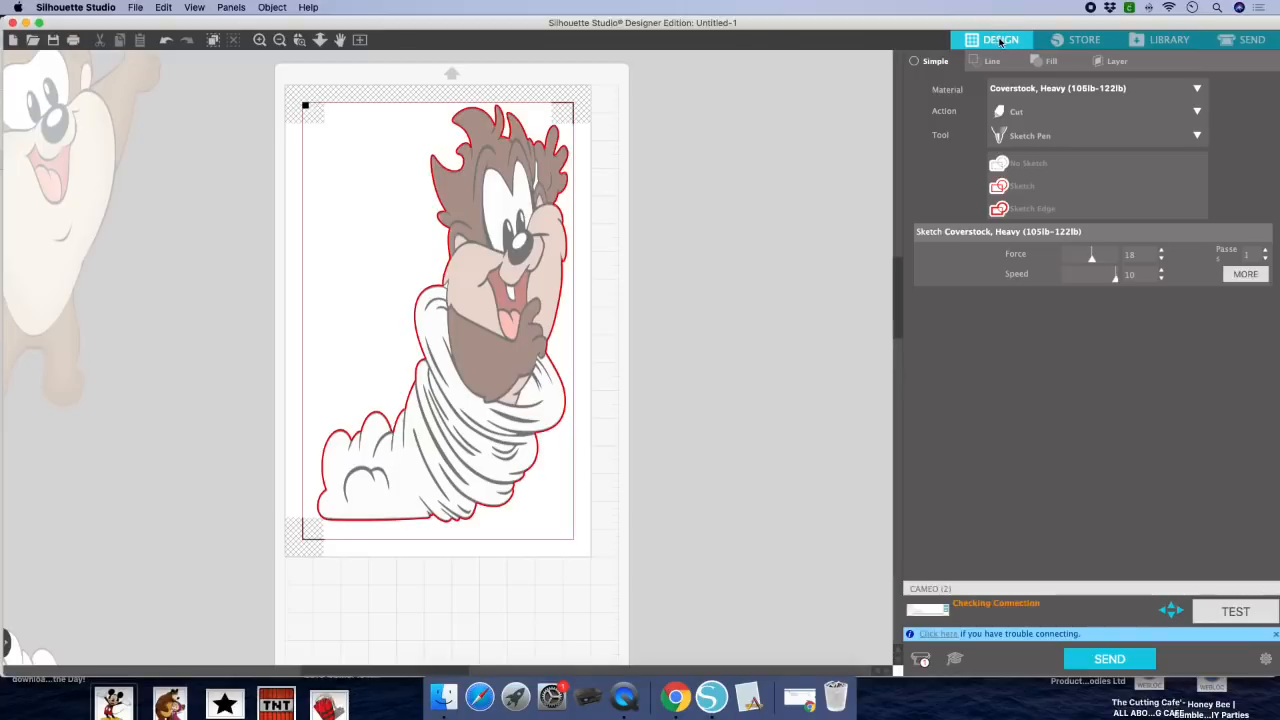
left_click_drag(694, 236, 1142, 256)
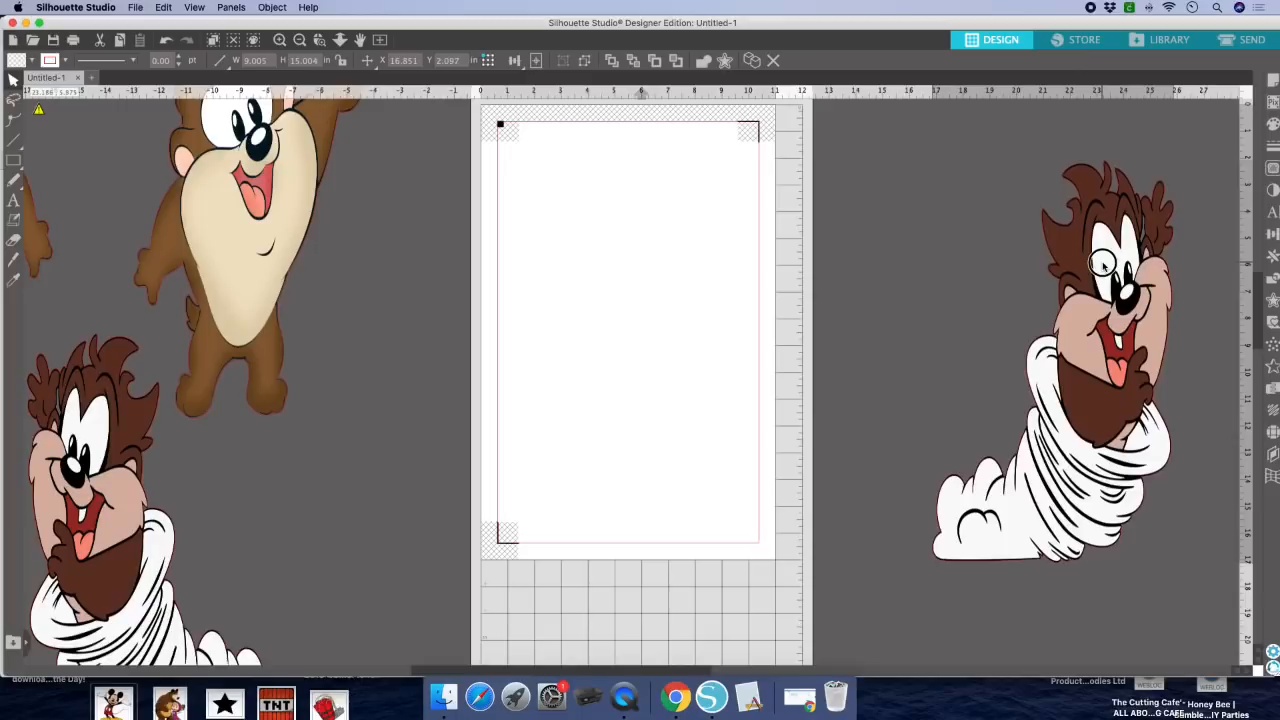
left_click(831, 300)
left_click_drag(76, 466, 561, 259)
left_click(719, 235)
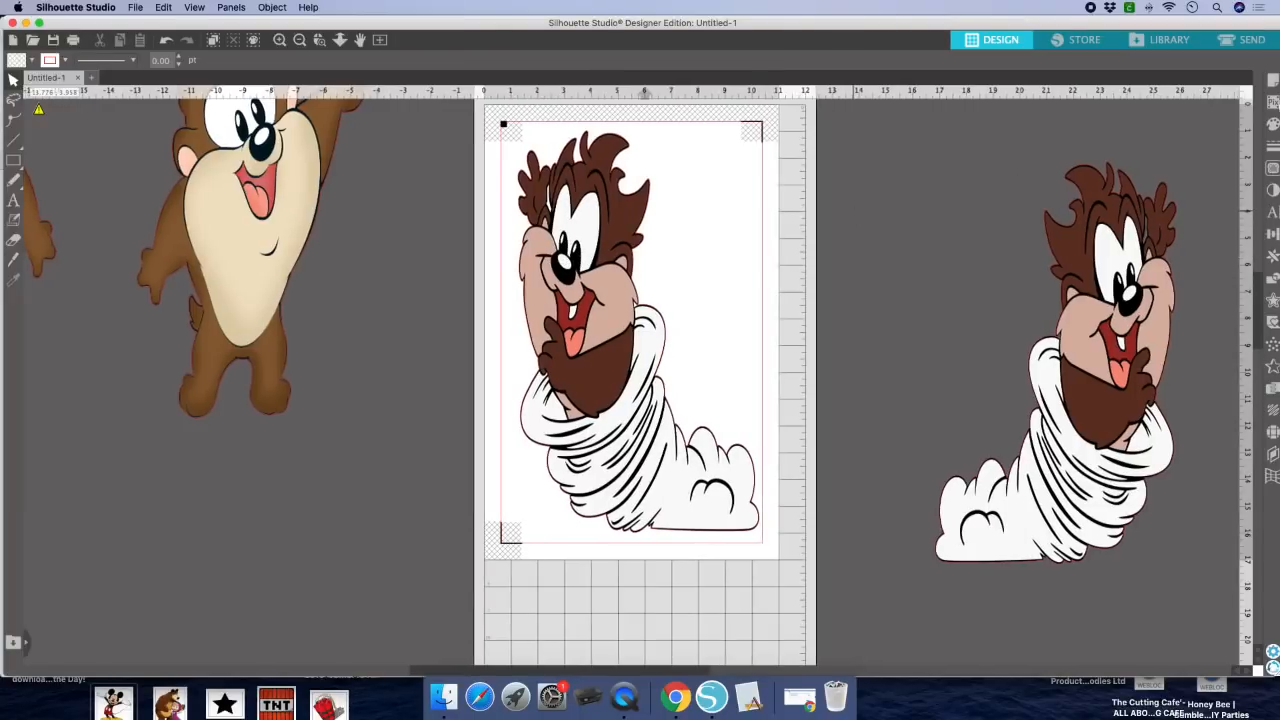
Step: Try the print setup for the mirrored spinning character with the HP OfficeJet Pro 7740 series printer, without printing
left_click(1250, 40)
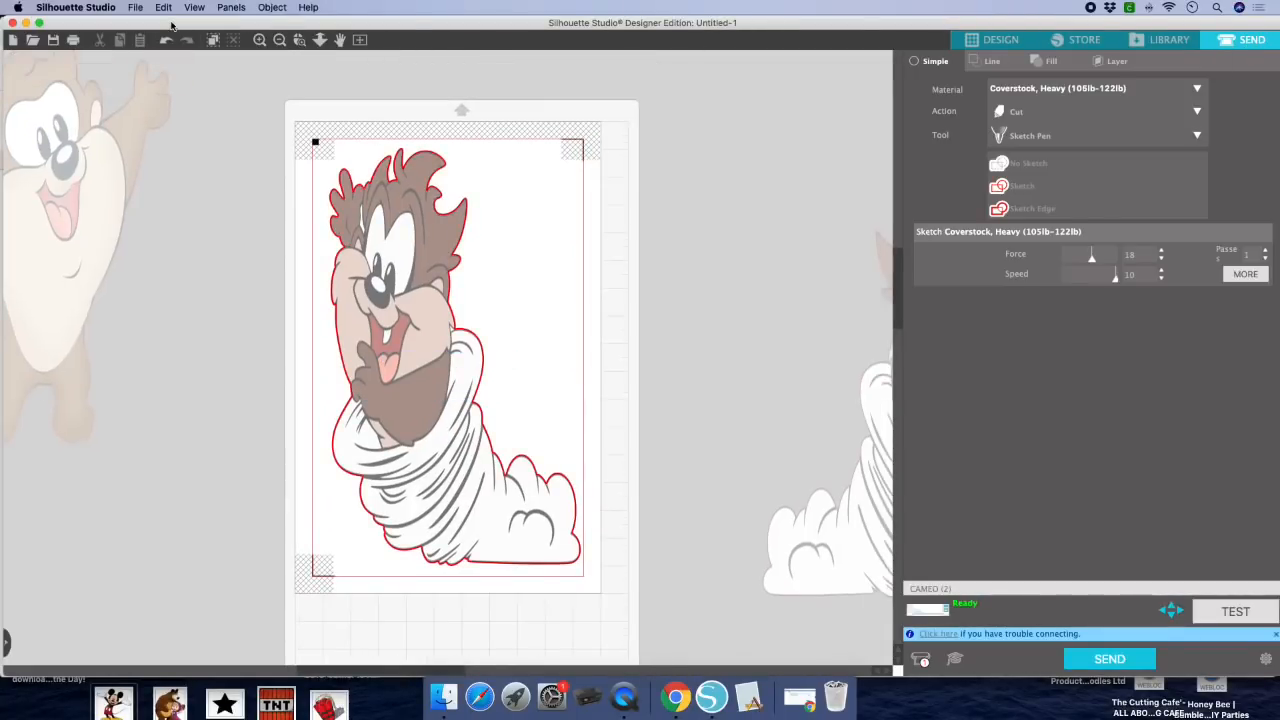
left_click(73, 40)
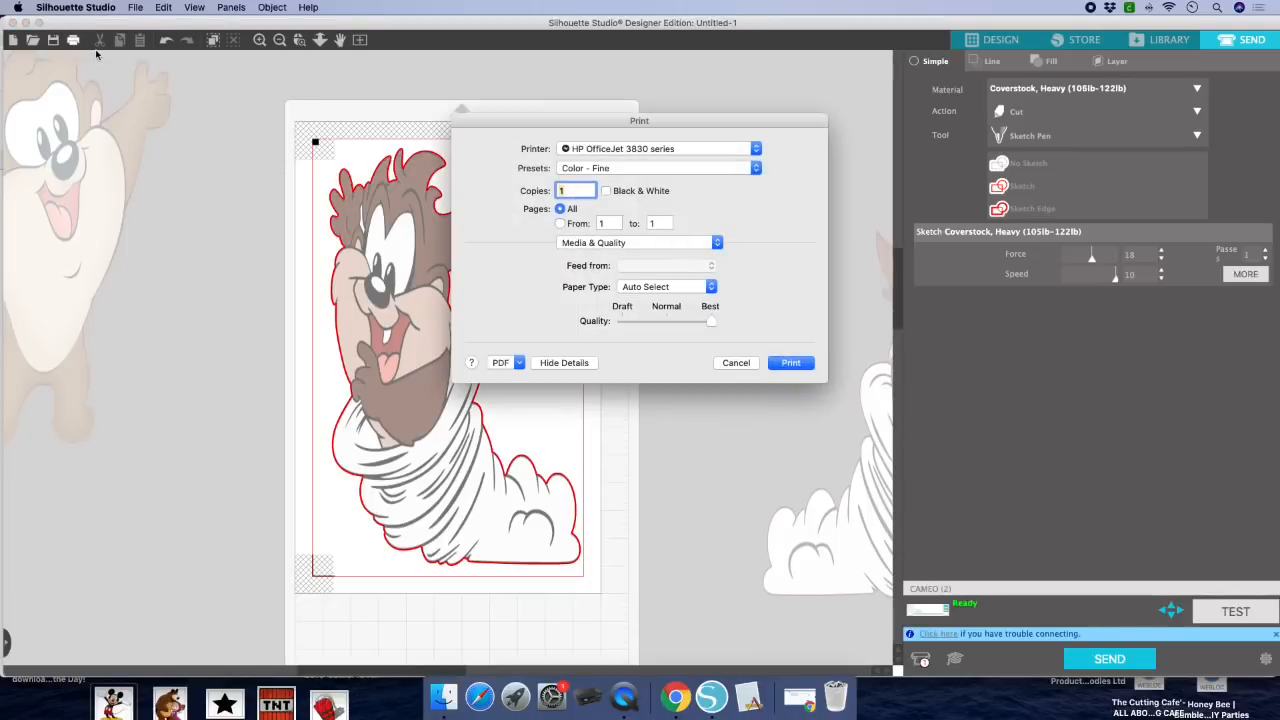
left_click(600, 148)
left_click(619, 162)
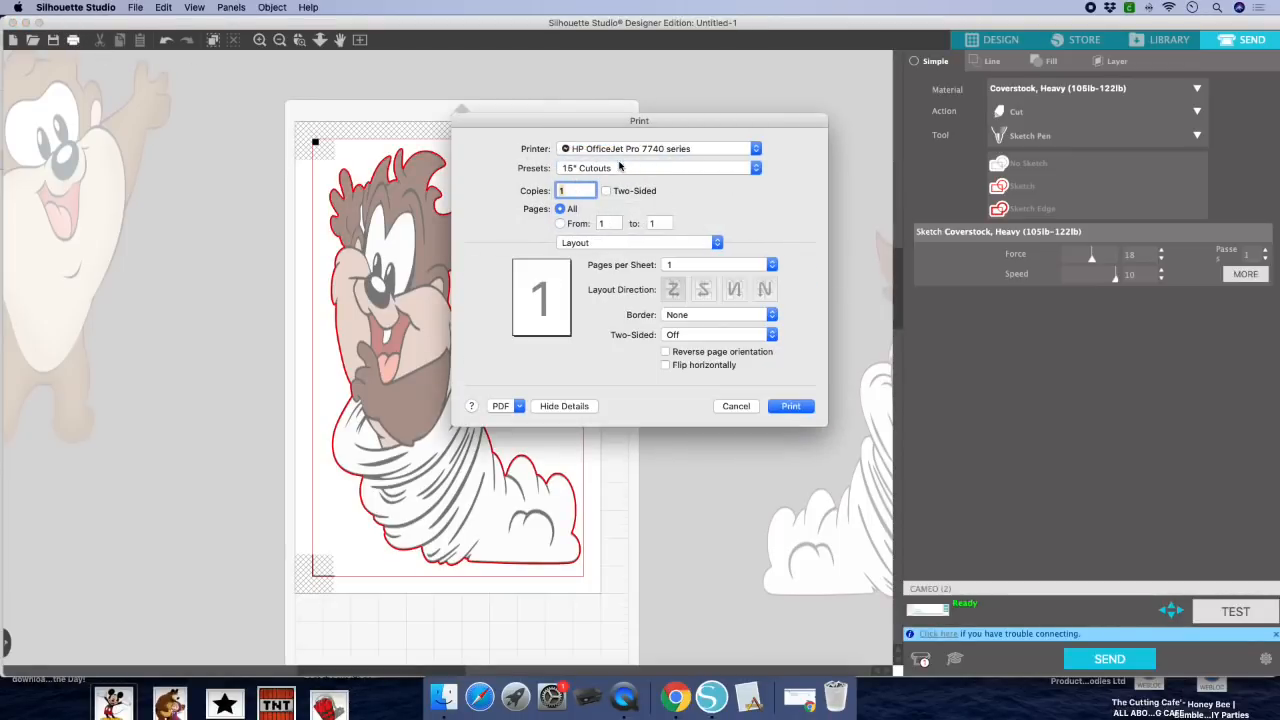
left_click(736, 406)
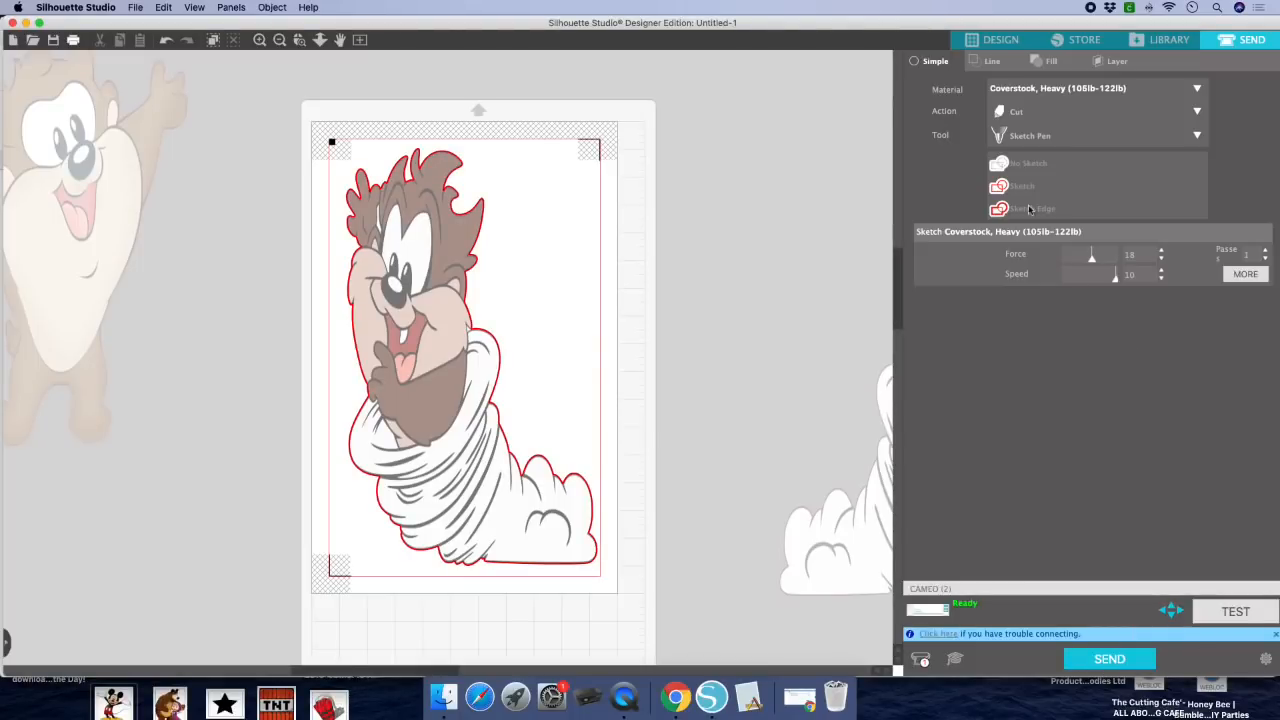
Step: Clear the page by gathering the waving and spinning characters in a pile to the right of it
left_click(1000, 40)
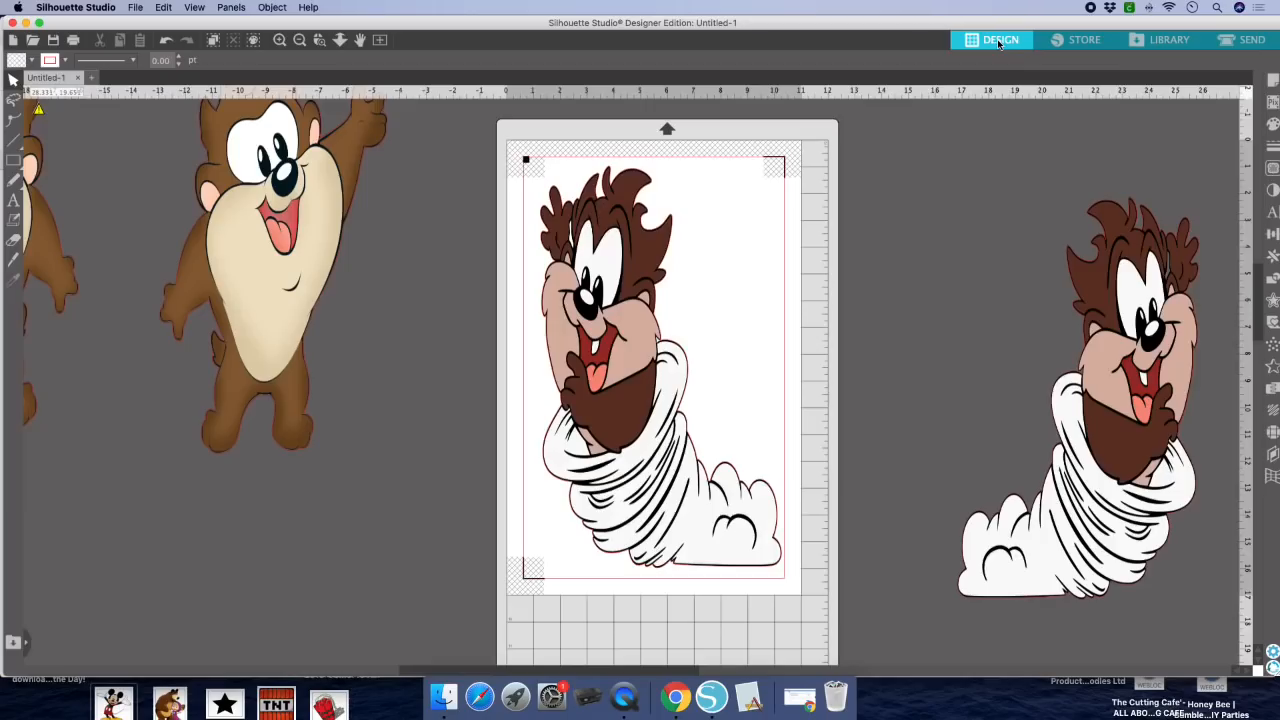
left_click_drag(280, 207, 298, 305)
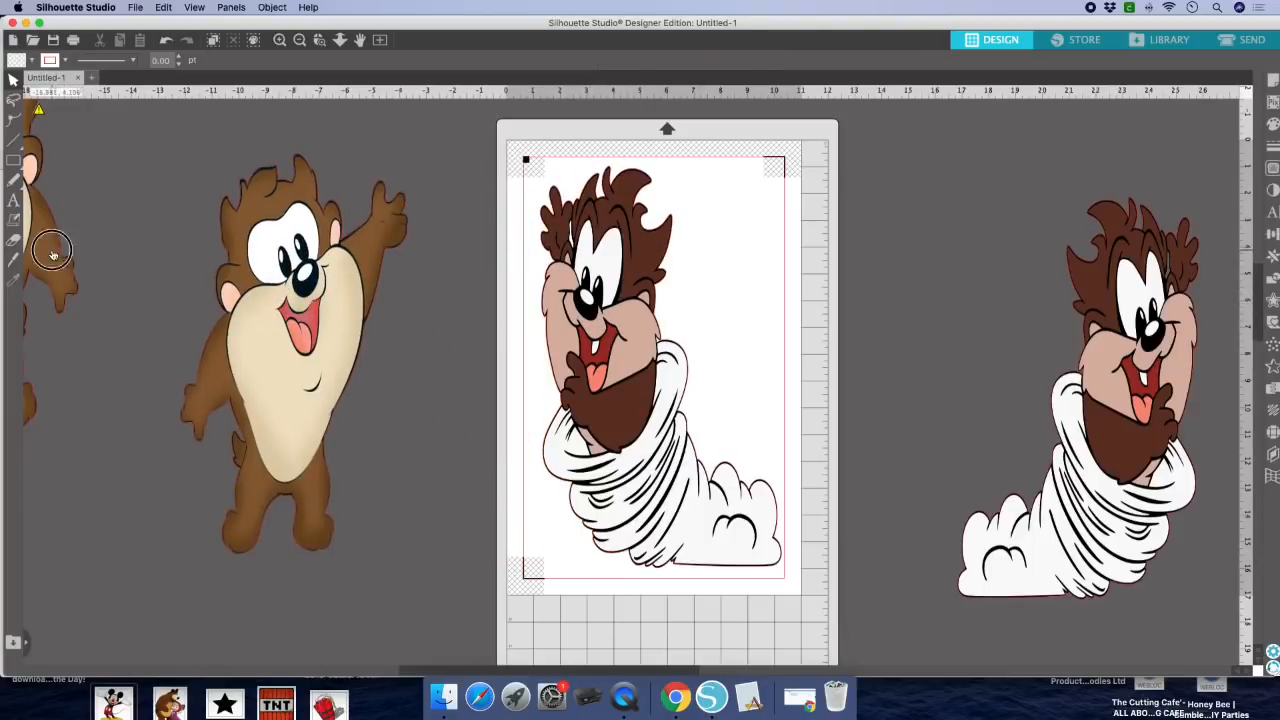
left_click_drag(60, 253, 195, 276)
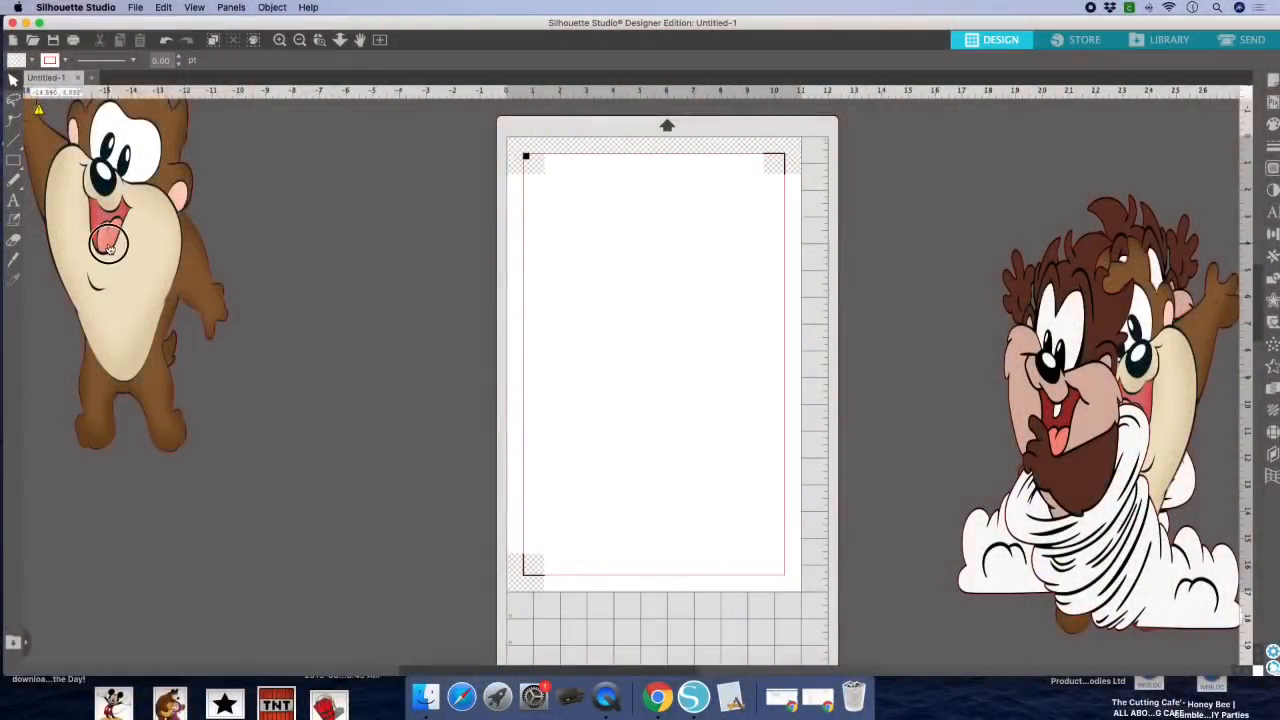
left_click_drag(85, 295, 1049, 400)
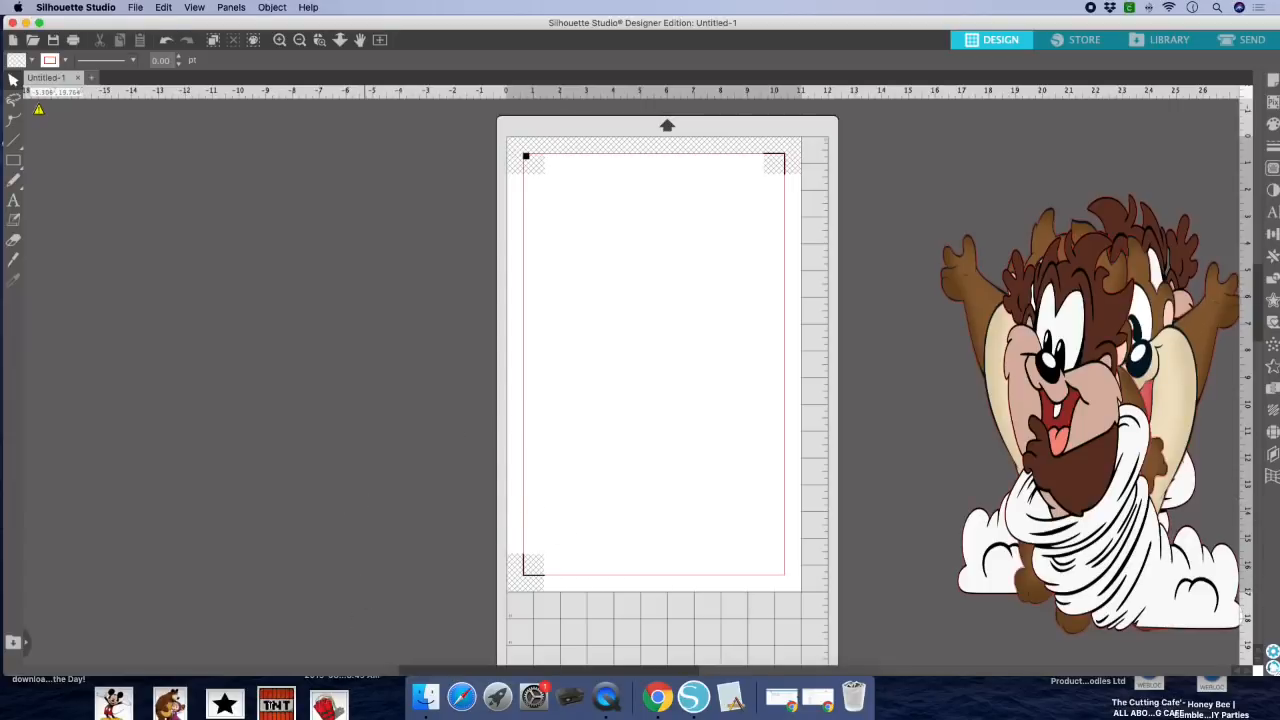
Step: Add the TNT image to the empty page, then trace and detach it with the threshold at 100%
left_click_drag(273, 710, 636, 290)
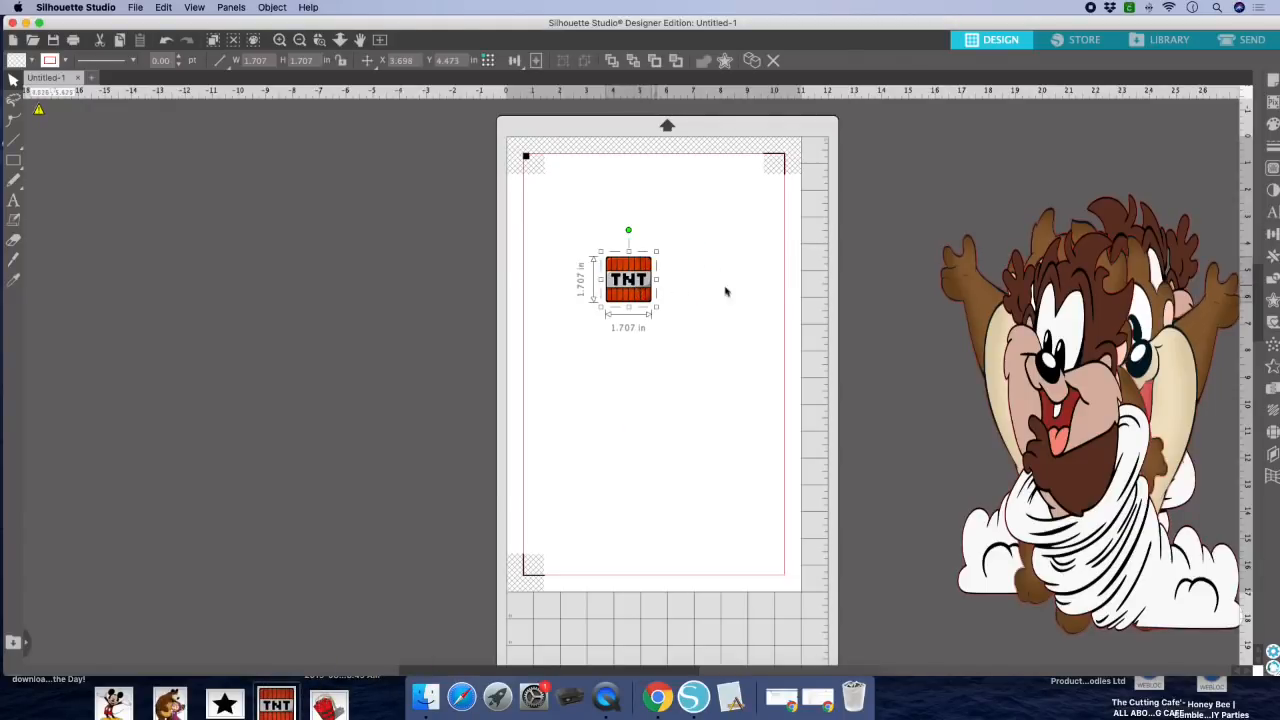
left_click(768, 275)
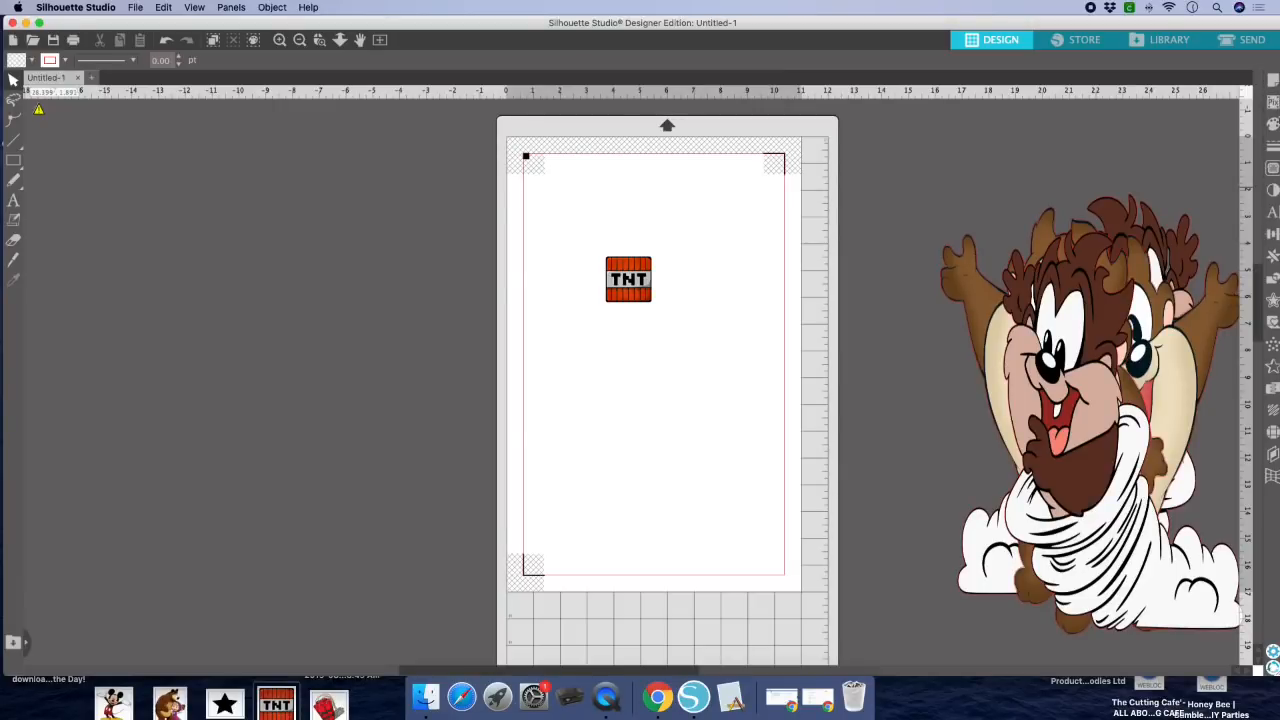
left_click(1273, 169)
left_click(1106, 159)
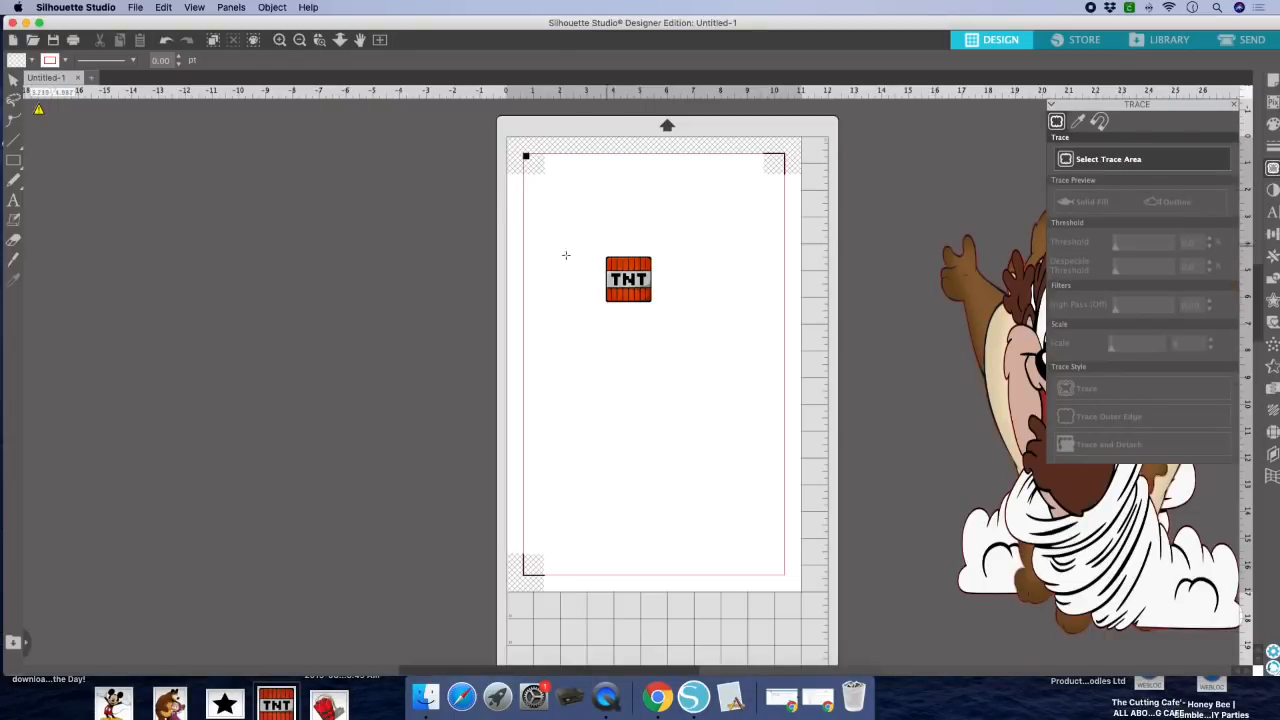
left_click_drag(558, 222, 703, 372)
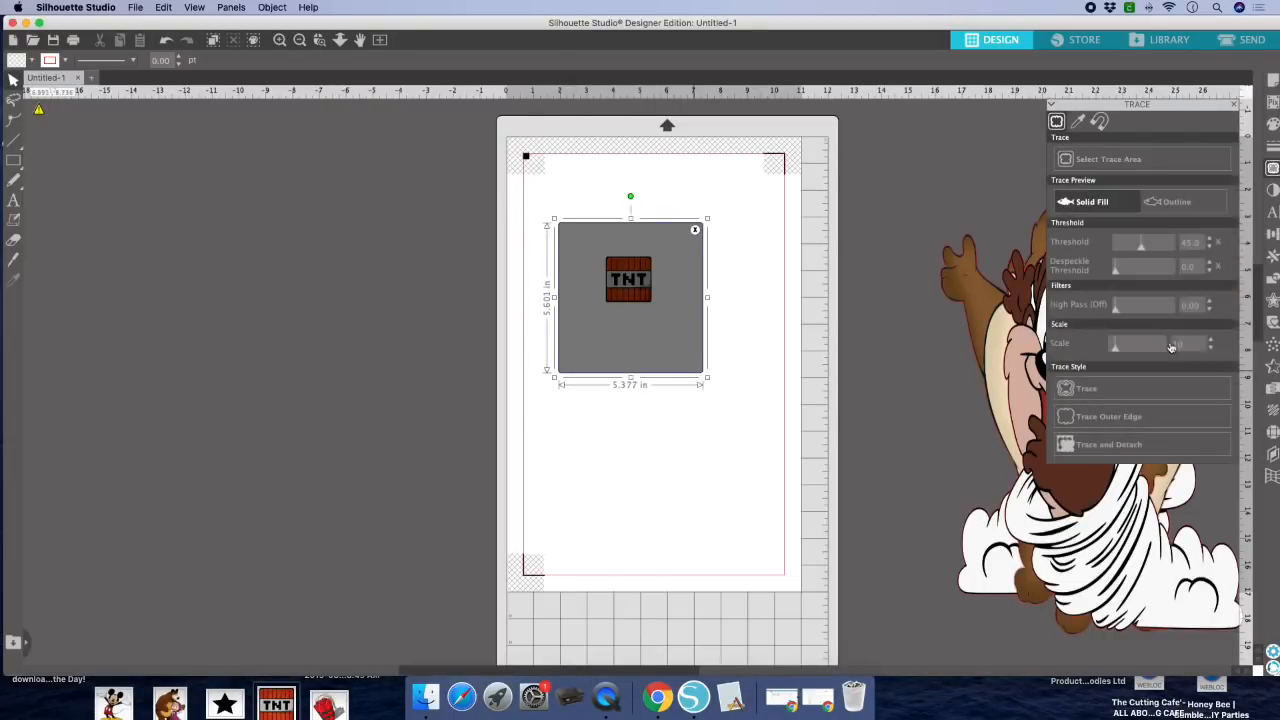
left_click_drag(1141, 243, 1200, 245)
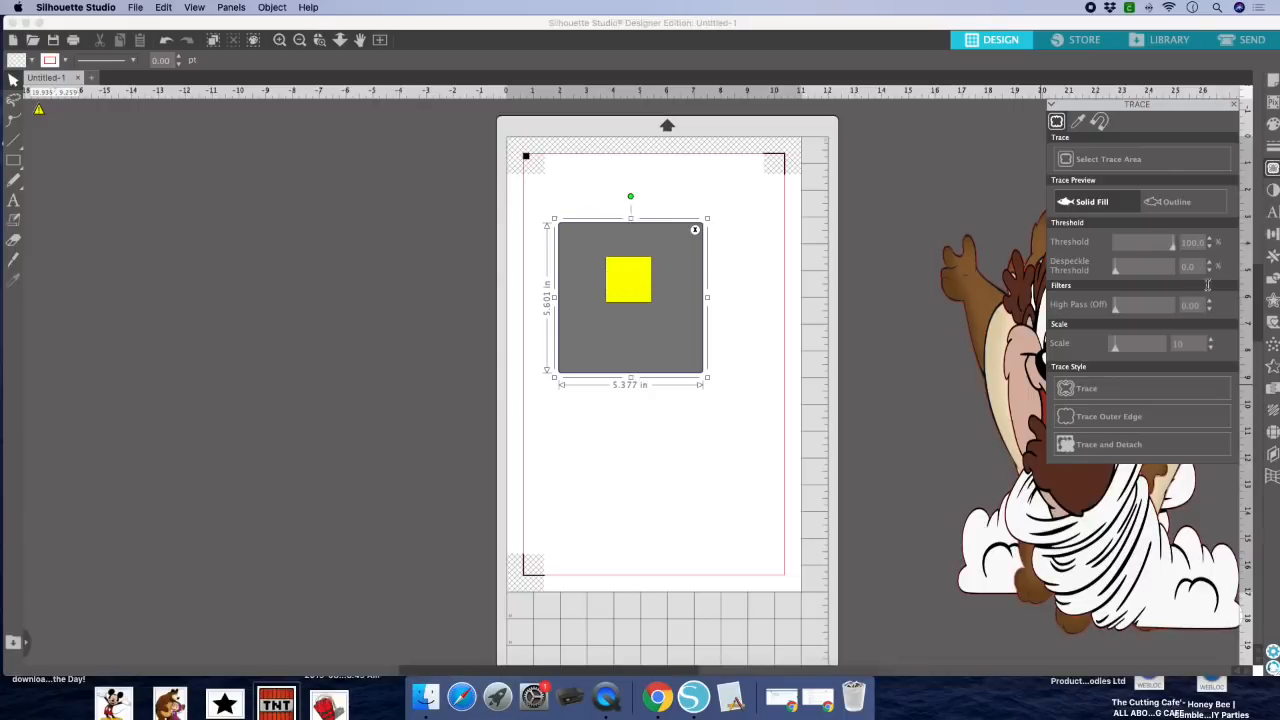
left_click(1127, 447)
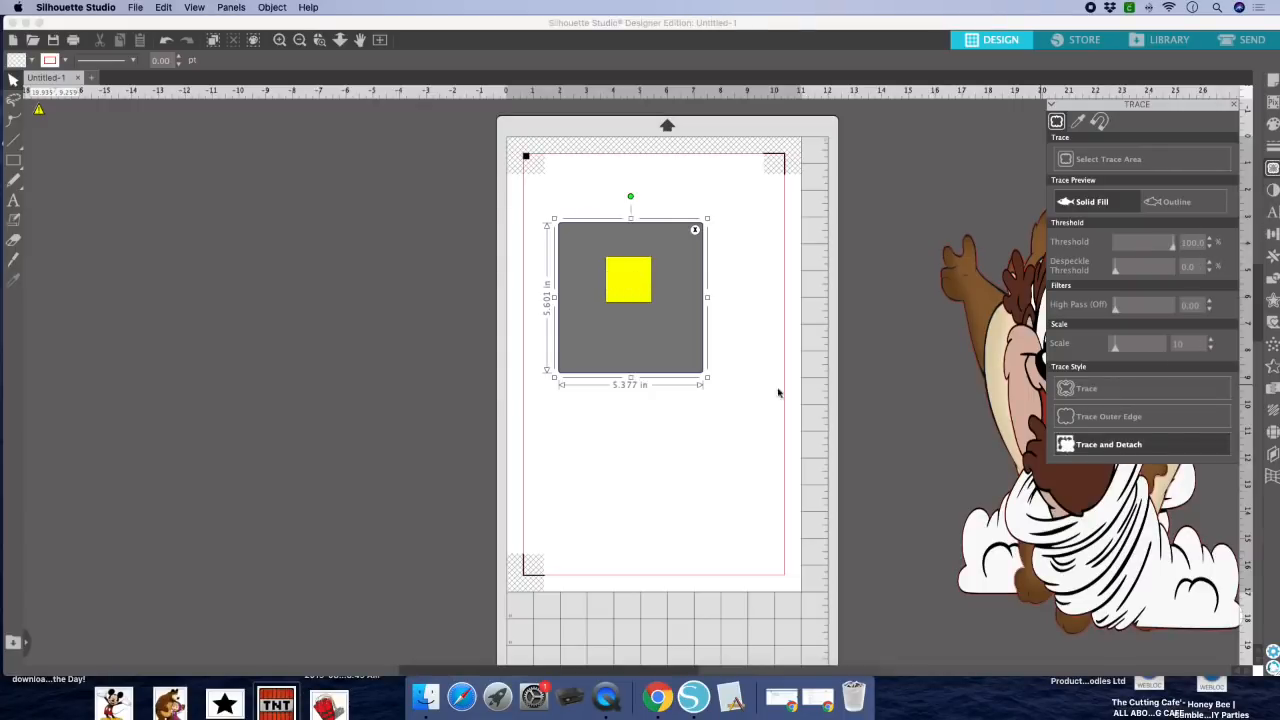
Step: Move the detached TNT block to the left of the page and delete the leftover image remnant on the page
left_click_drag(631, 285, 352, 377)
left_click(537, 380)
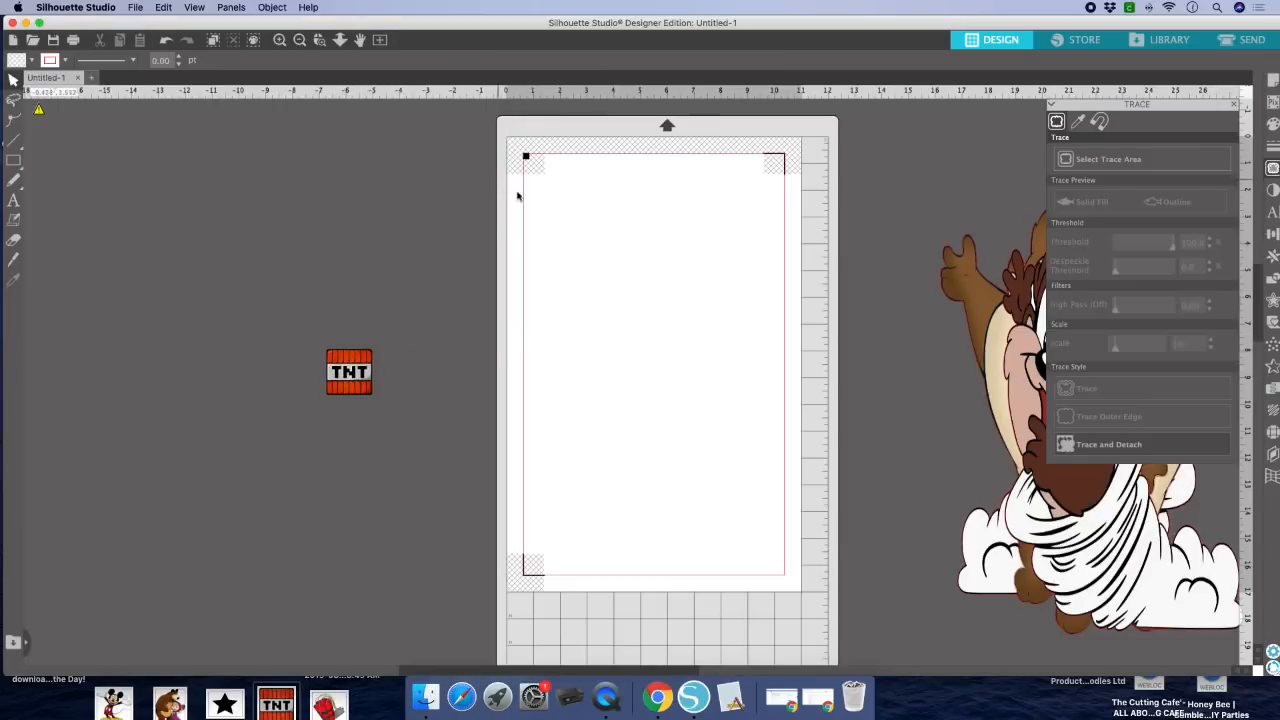
left_click_drag(480, 154, 807, 504)
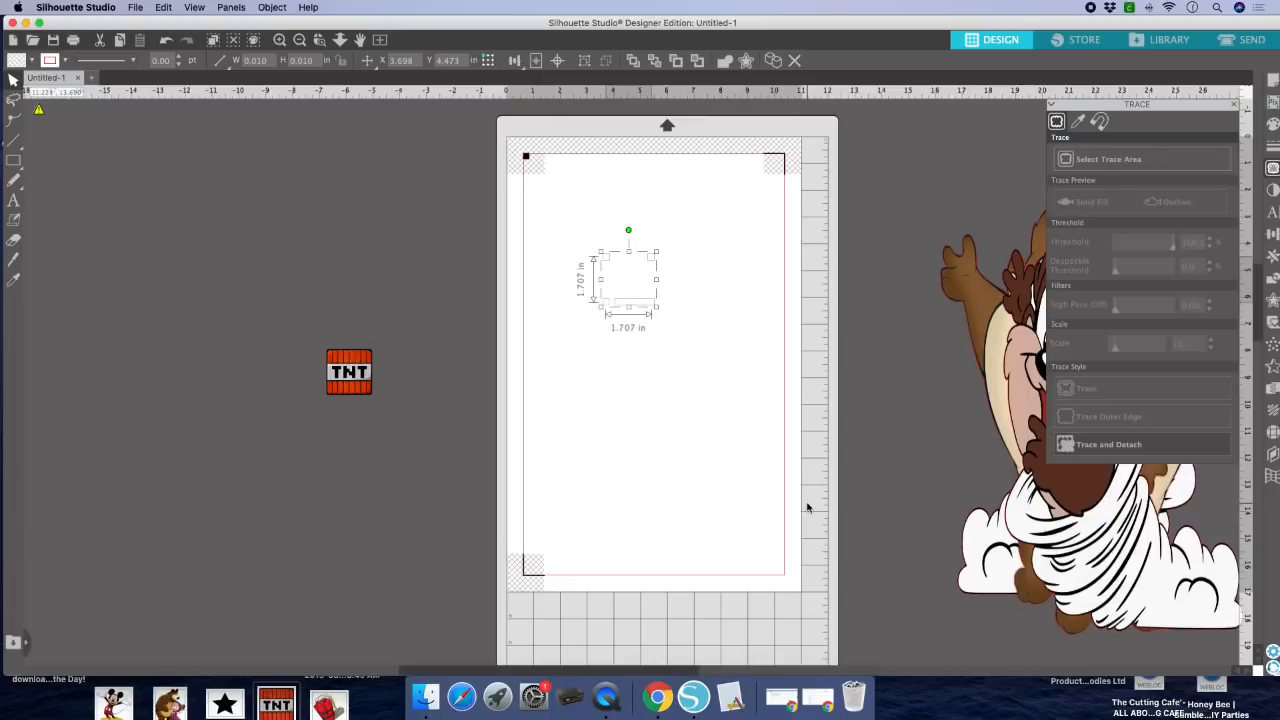
key("Delete")
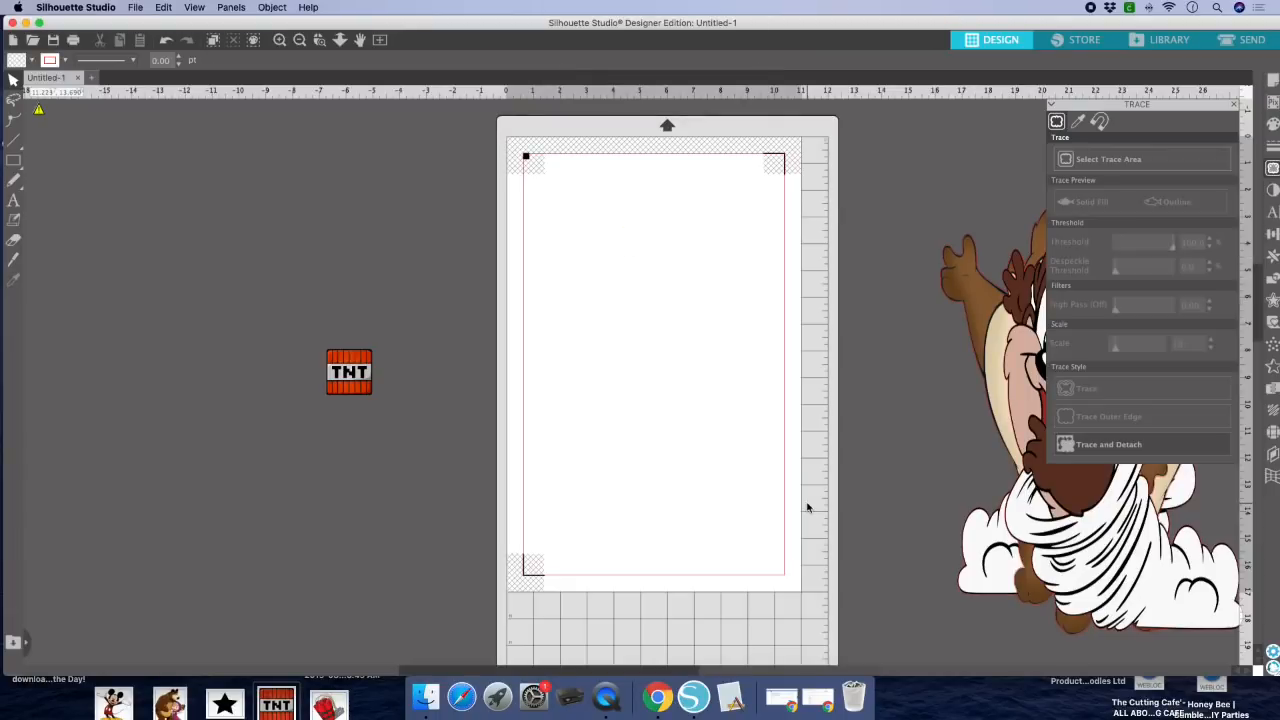
Step: Resize the TNT block to 1.5 by 1.5 in and place it beside the page's upper left
left_click(349, 371)
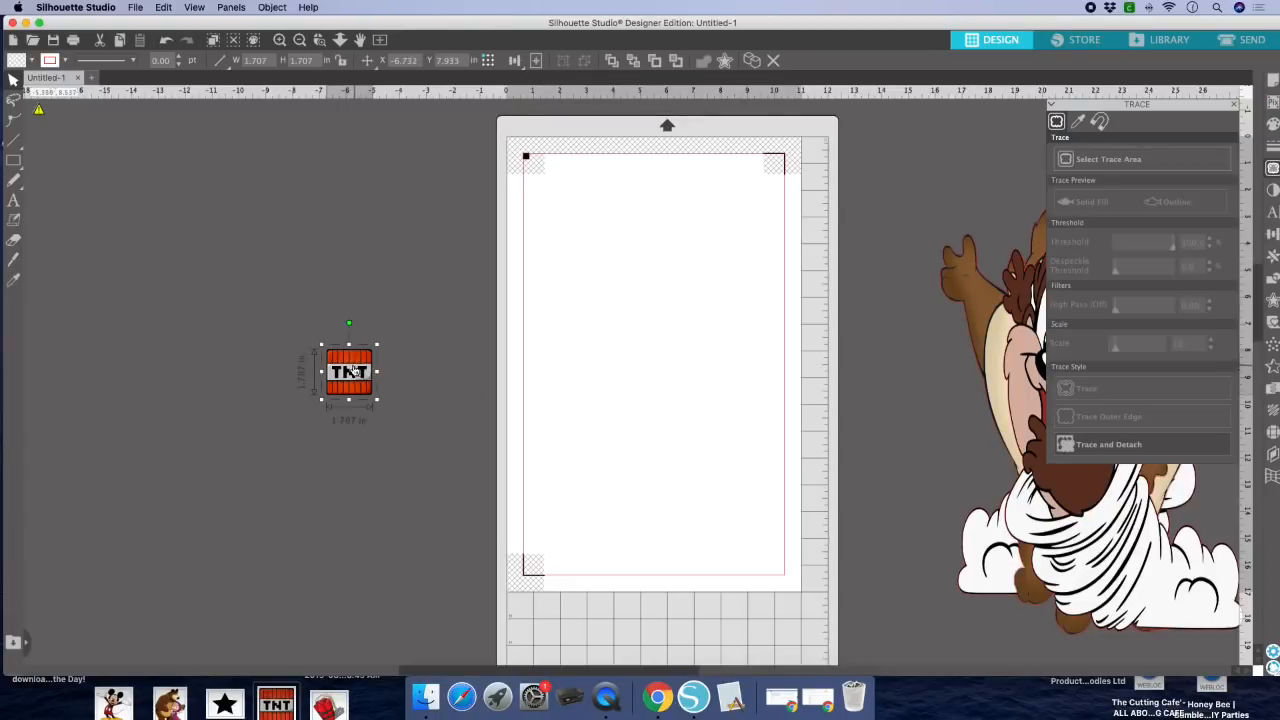
left_click_drag(348, 366, 295, 312)
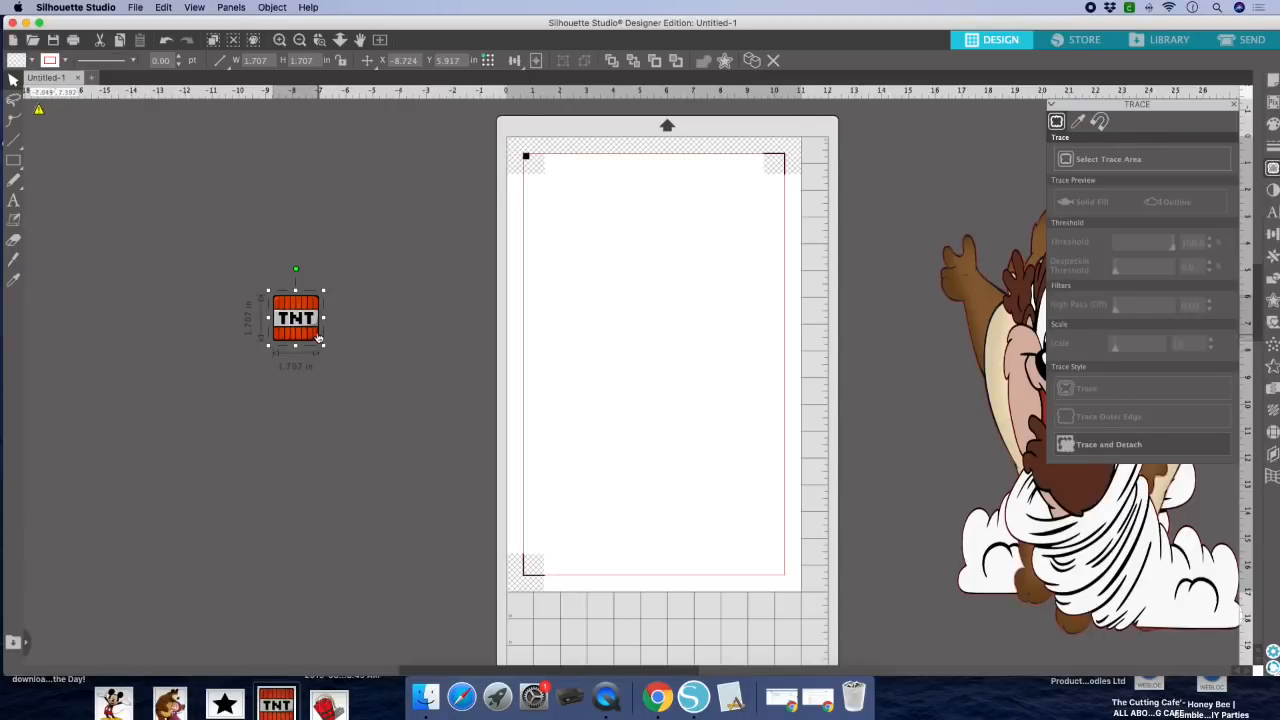
left_click(256, 60)
type("1.5")
key("Tab")
type("1.")
key("Return")
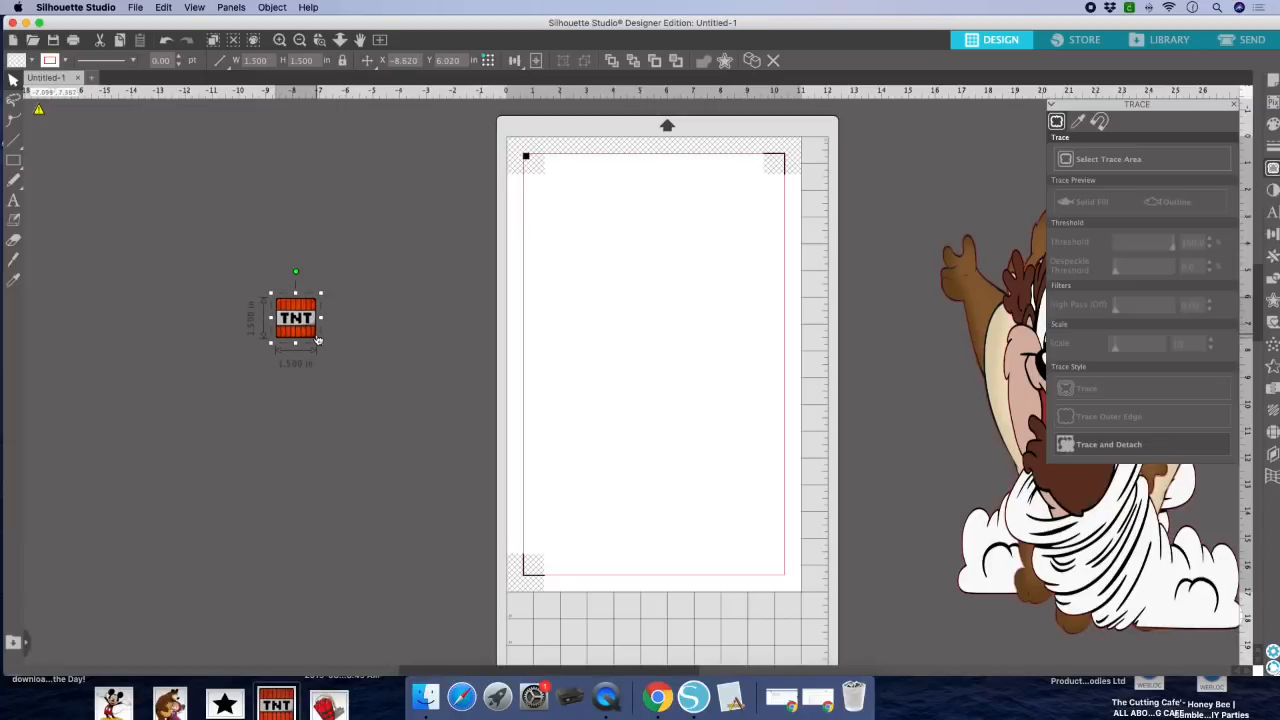
left_click_drag(297, 320, 436, 211)
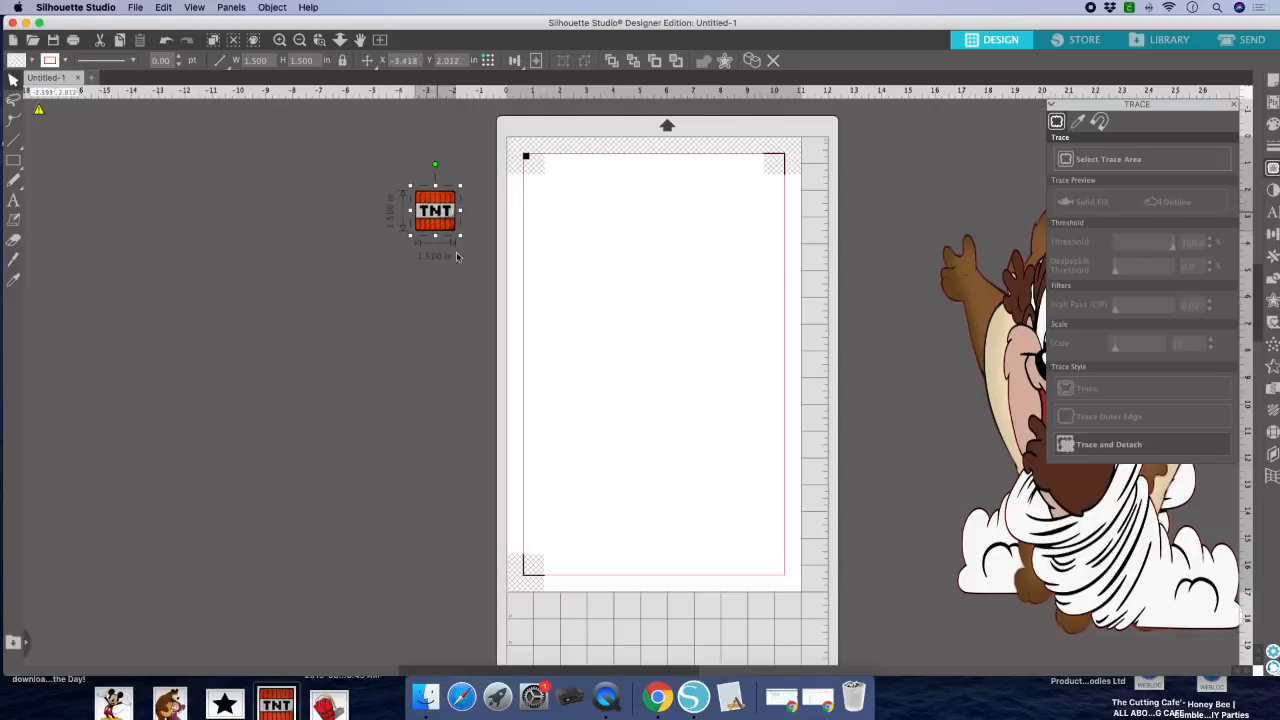
Step: Add the black star image to the page, then trace and detach it with the threshold at 100%
left_click_drag(224, 703, 755, 466)
left_click(586, 337)
left_click_drag(694, 423, 675, 300)
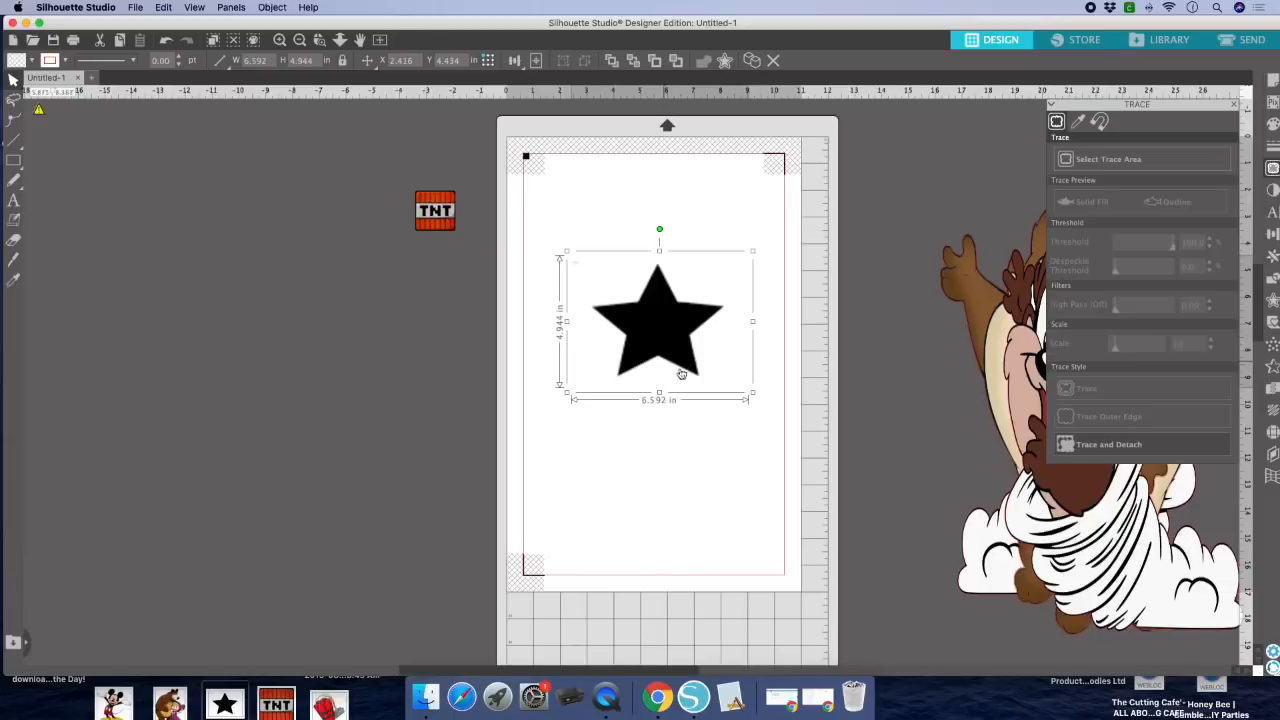
left_click(1274, 170)
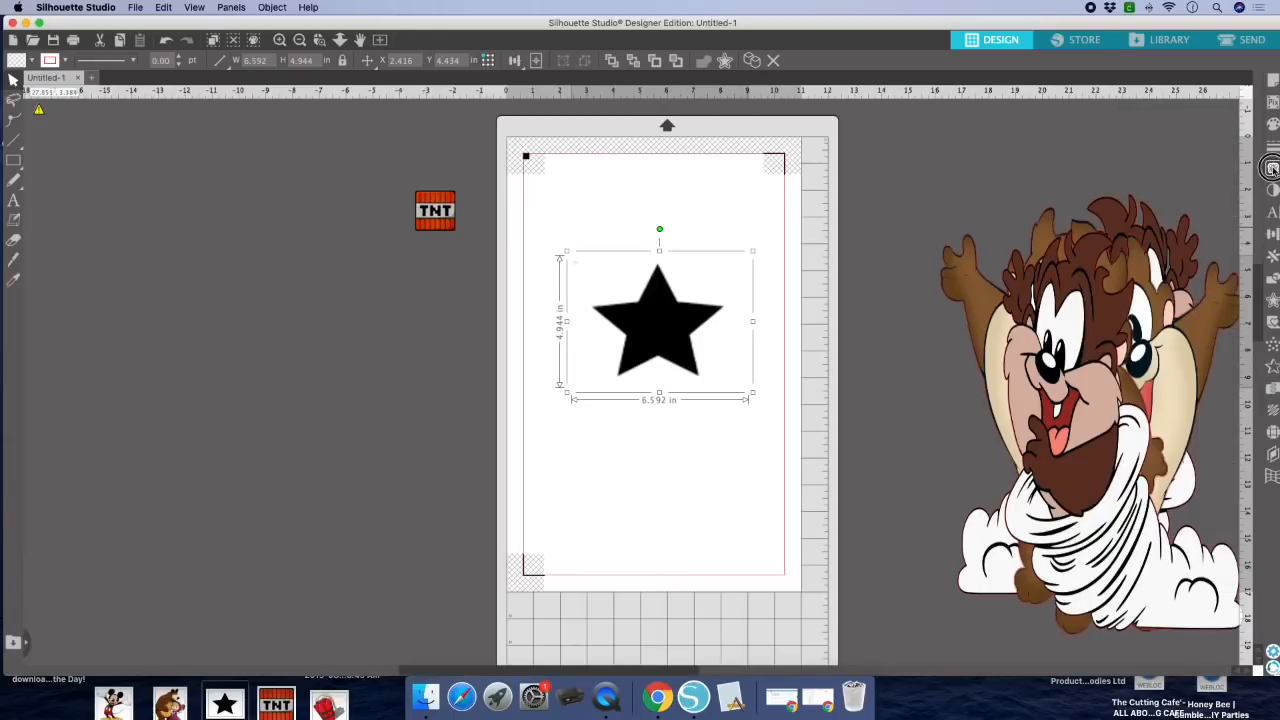
left_click(1273, 168)
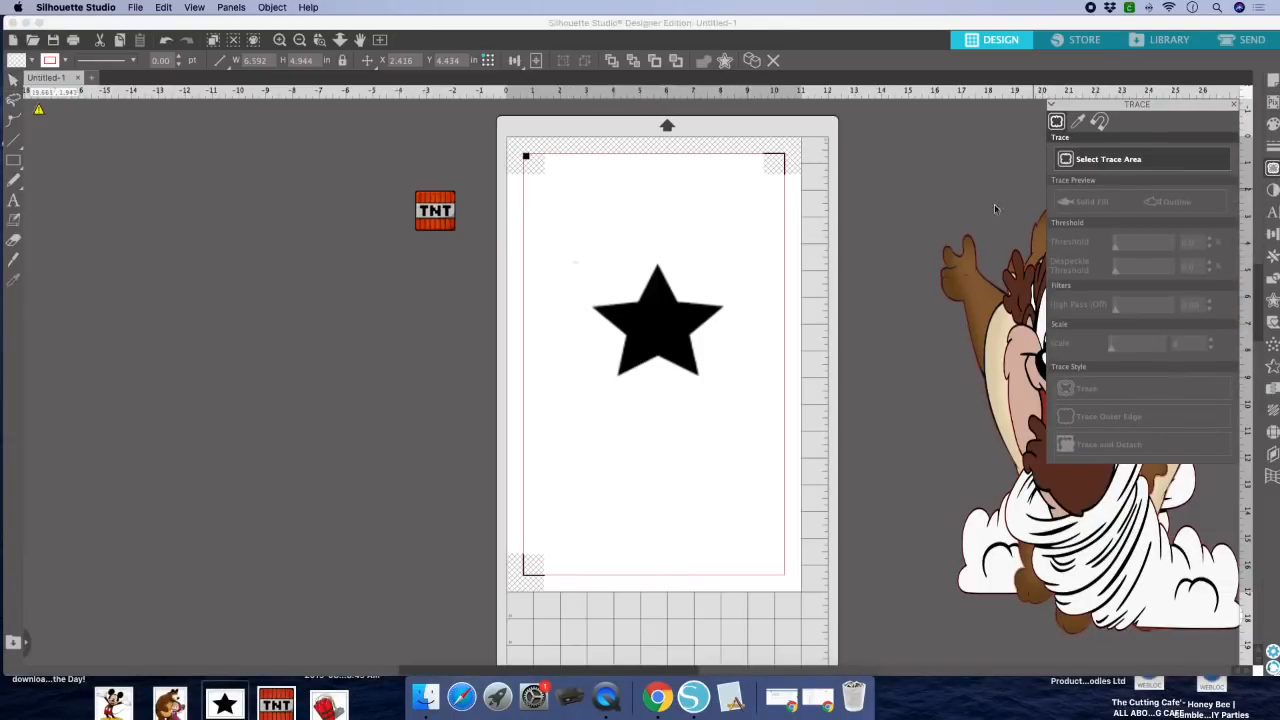
left_click_drag(578, 233, 762, 432)
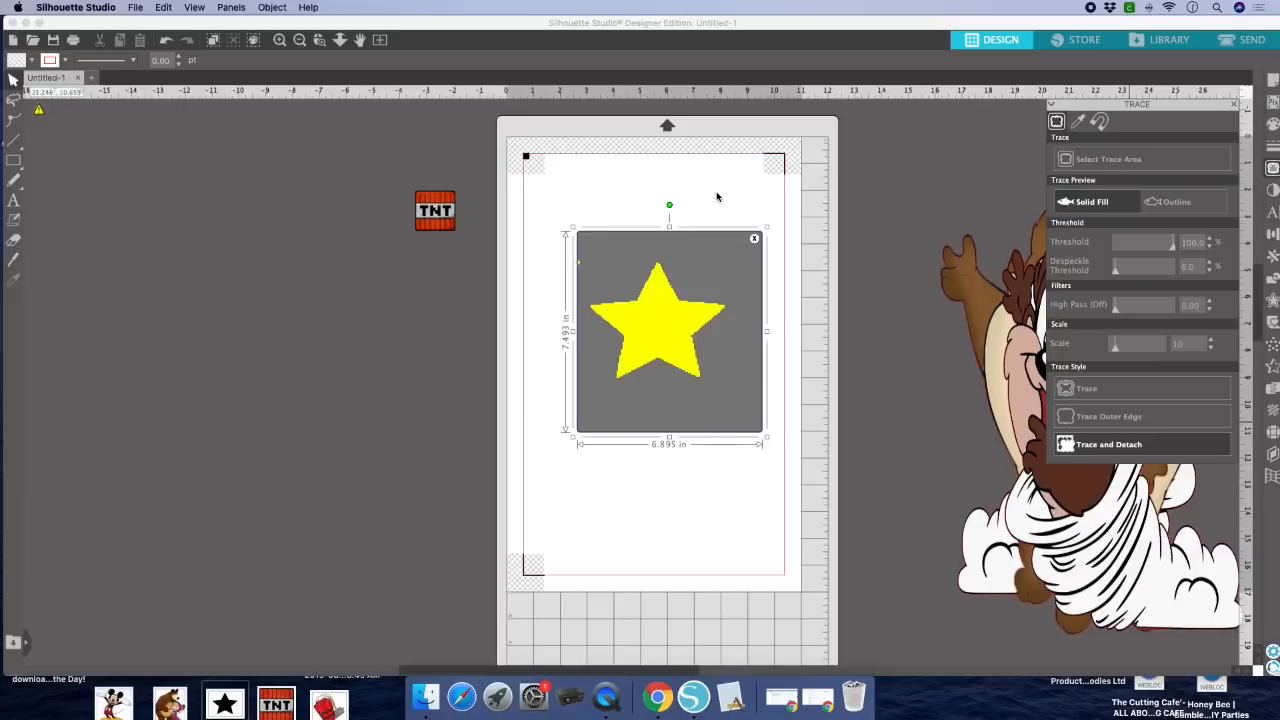
Step: Move the detached star off the page below the TNT block and delete the leftover image remnant on the page
left_click_drag(638, 320, 364, 319)
left_click_drag(541, 189, 755, 483)
key("Delete")
scroll(360, 329, "right", 1)
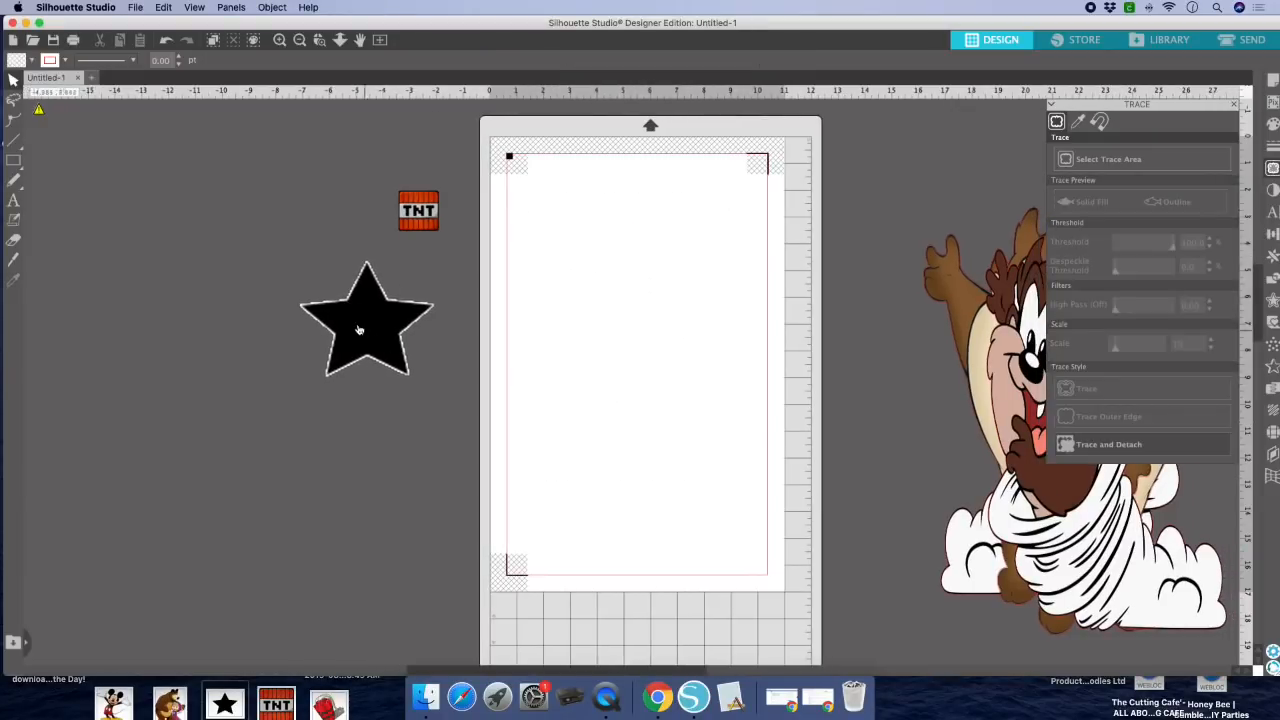
Step: Lower the detached star slightly beside the page, then retrace and detach it with a reduced trace threshold
left_click_drag(366, 328, 373, 354)
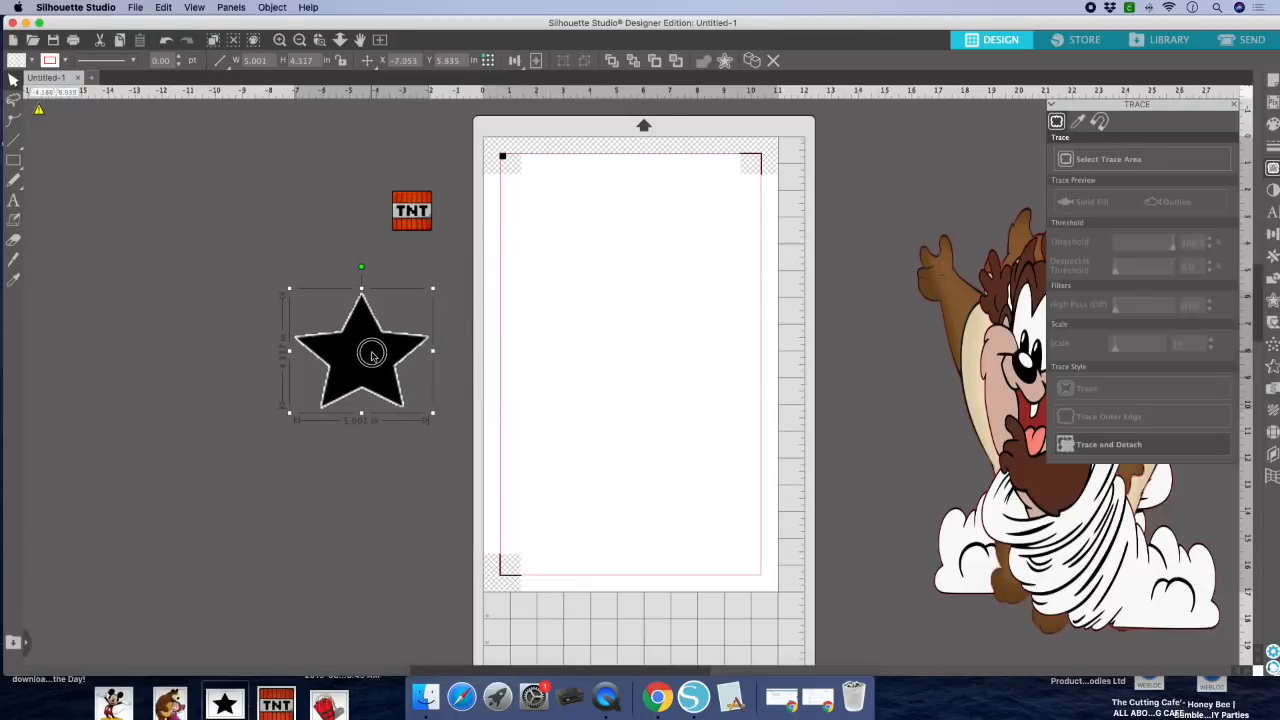
left_click(1090, 159)
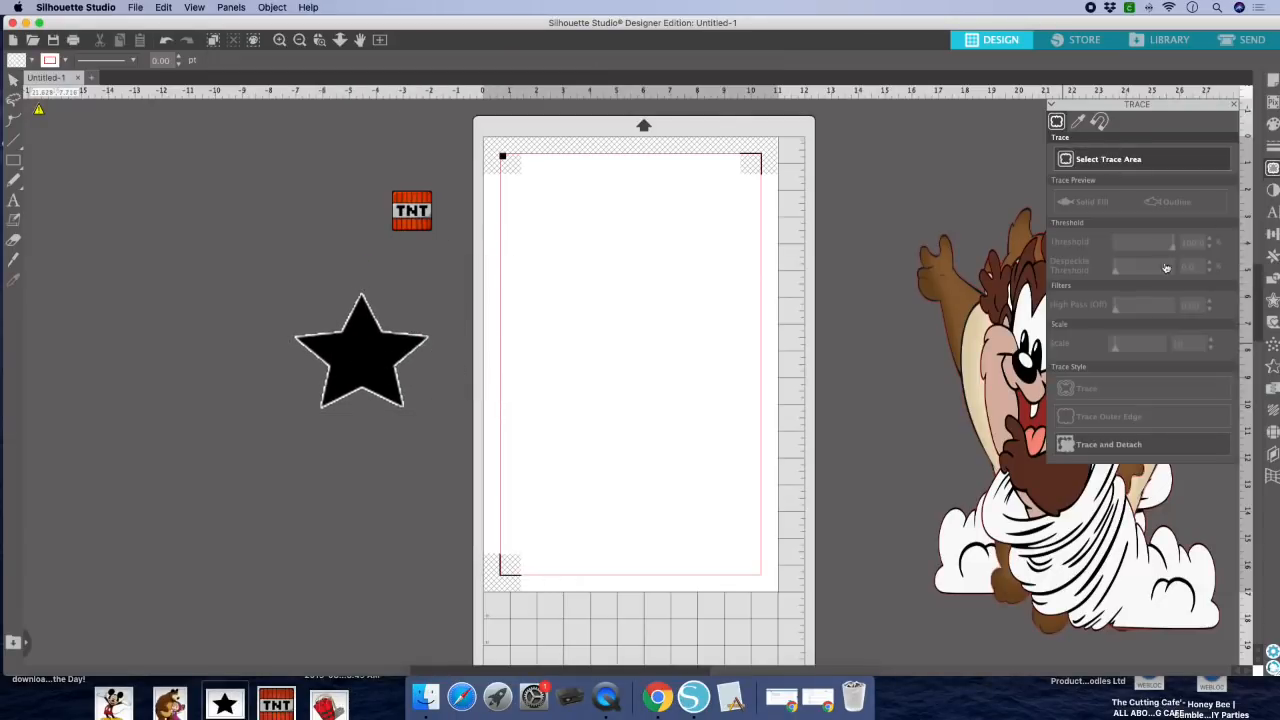
left_click_drag(370, 353, 458, 359)
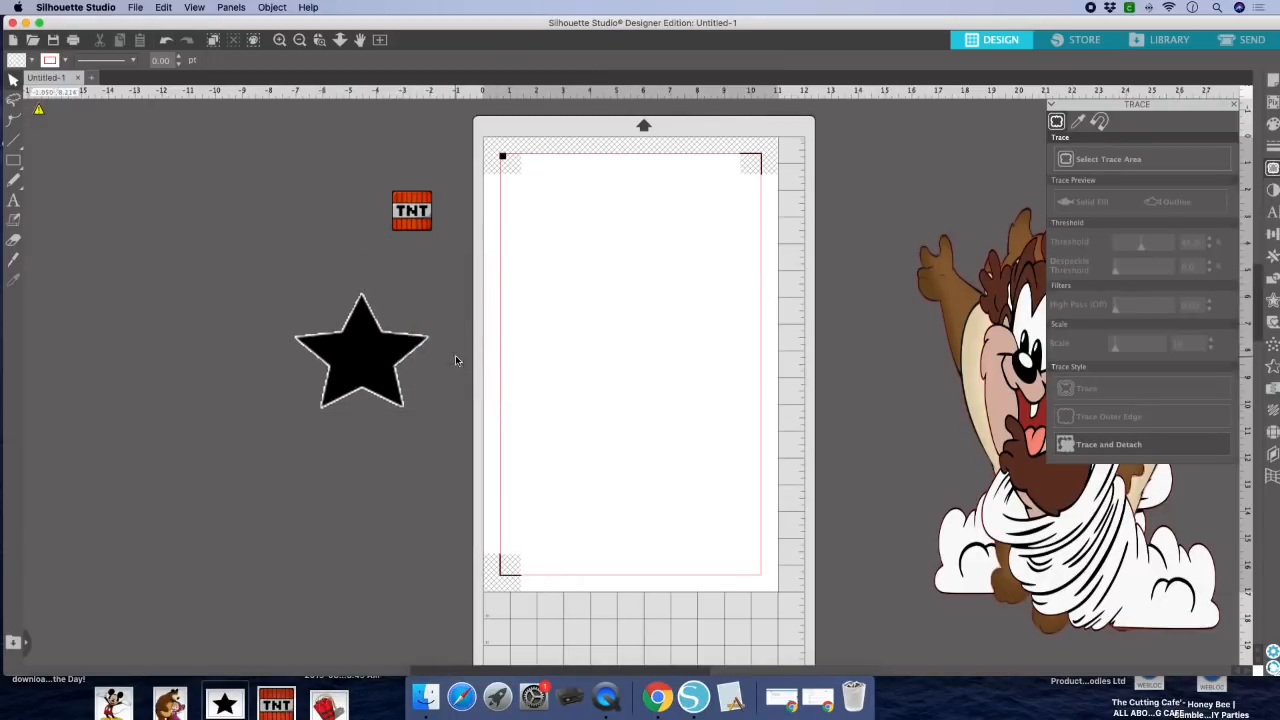
left_click(1110, 159)
left_click_drag(264, 284, 444, 482)
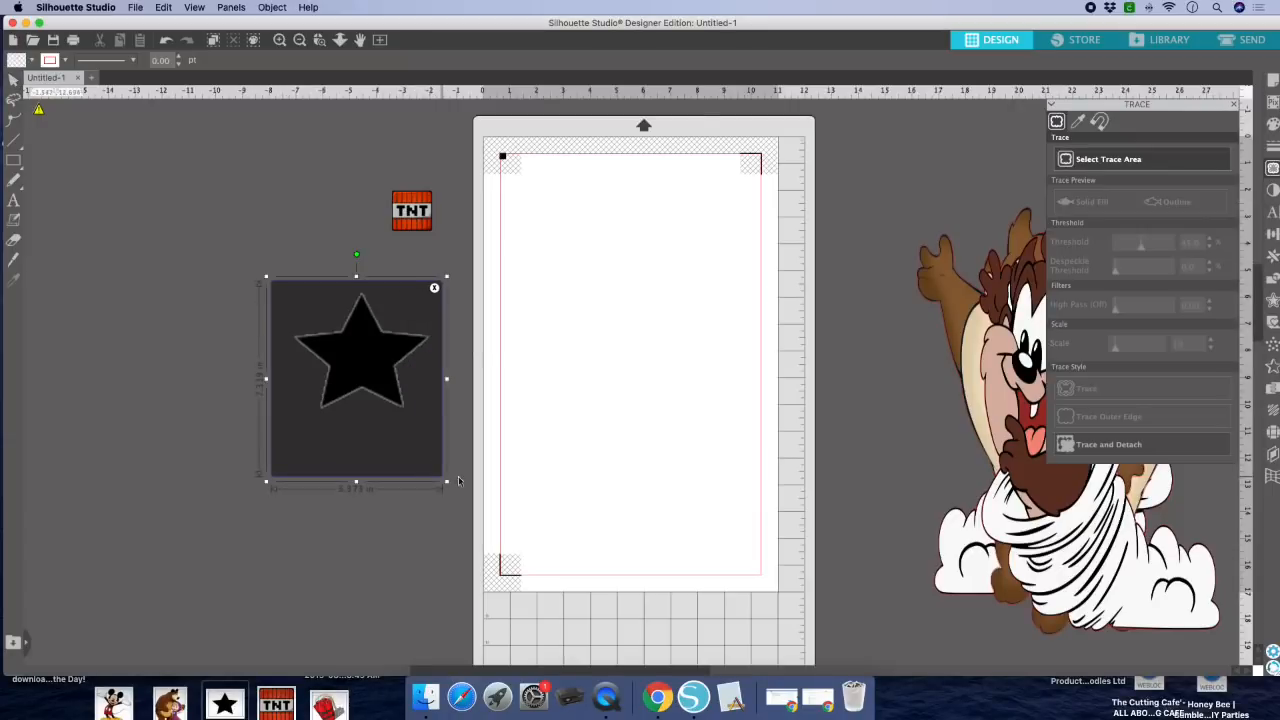
mouse_move(1142, 246)
left_mouse_down()
mouse_move(1204, 250)
mouse_move(1100, 251)
mouse_move(1145, 251)
mouse_move(1112, 251)
mouse_move(1131, 251)
left_mouse_up()
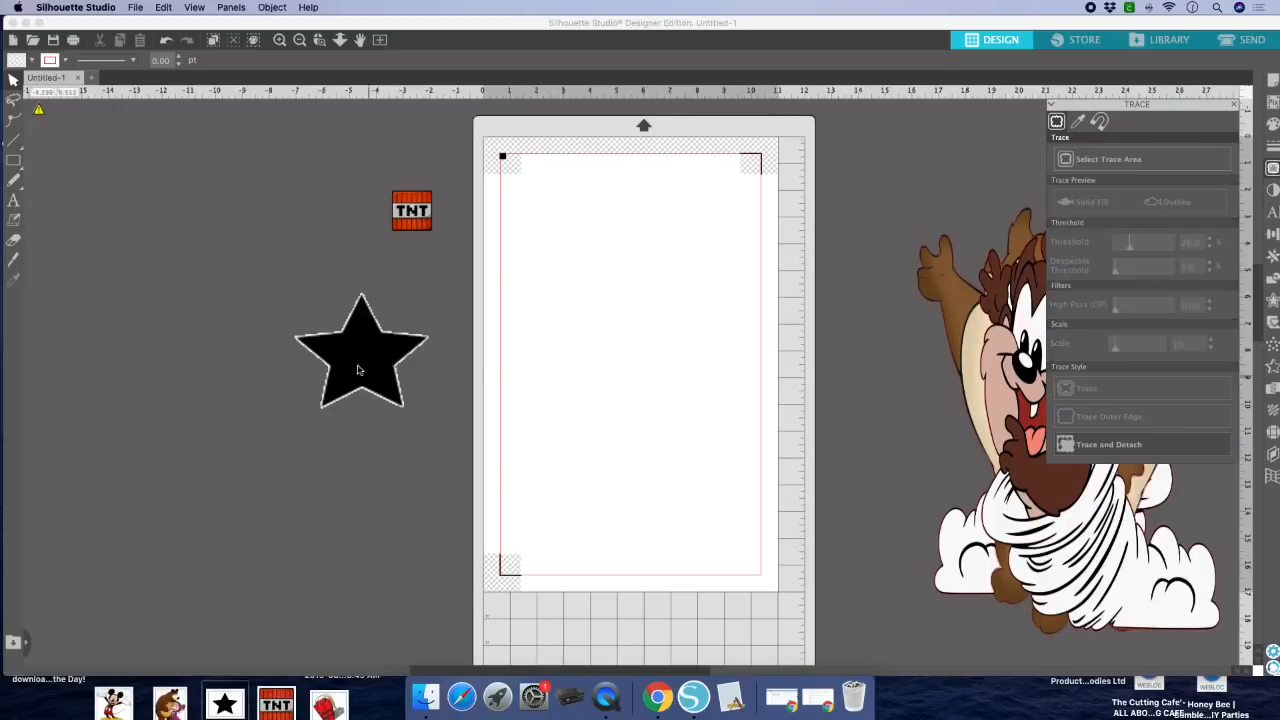
Step: Separate the detached black star from its white outline, delete the outline, and place the star near the page's upper left
left_click_drag(360, 368, 604, 378)
left_click_drag(258, 274, 414, 420)
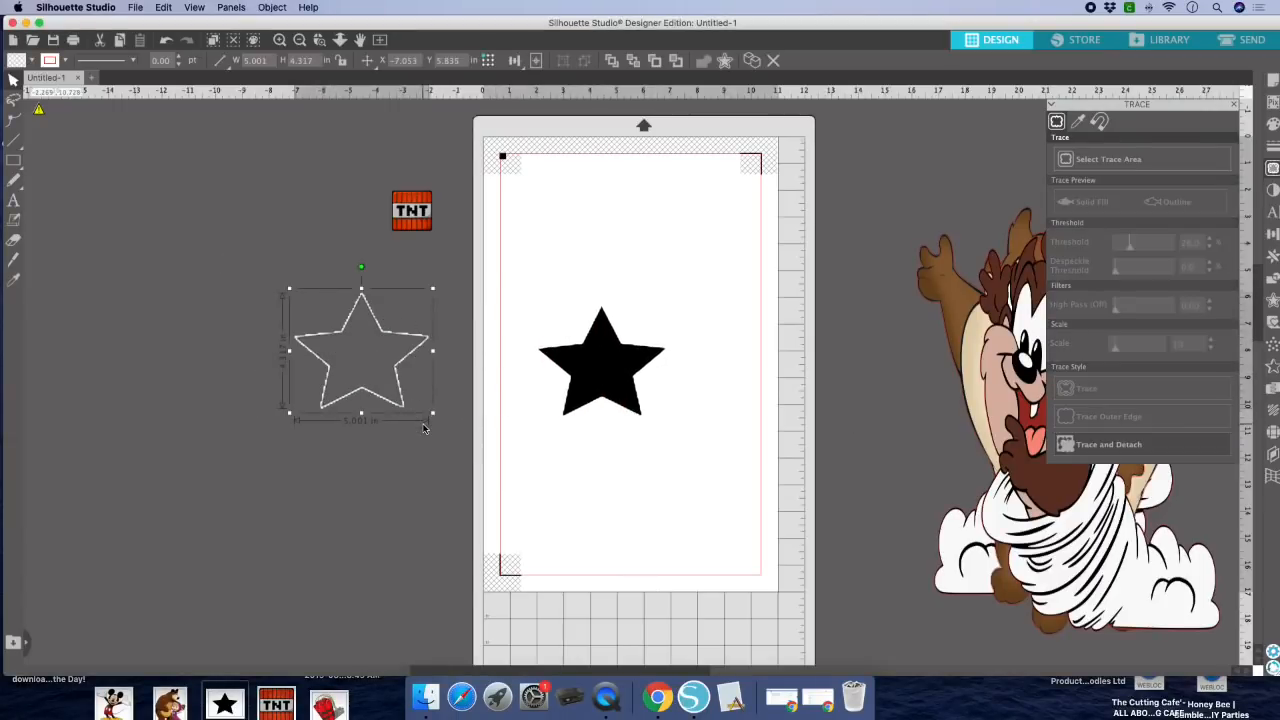
key("Delete")
left_click_drag(605, 363, 604, 330)
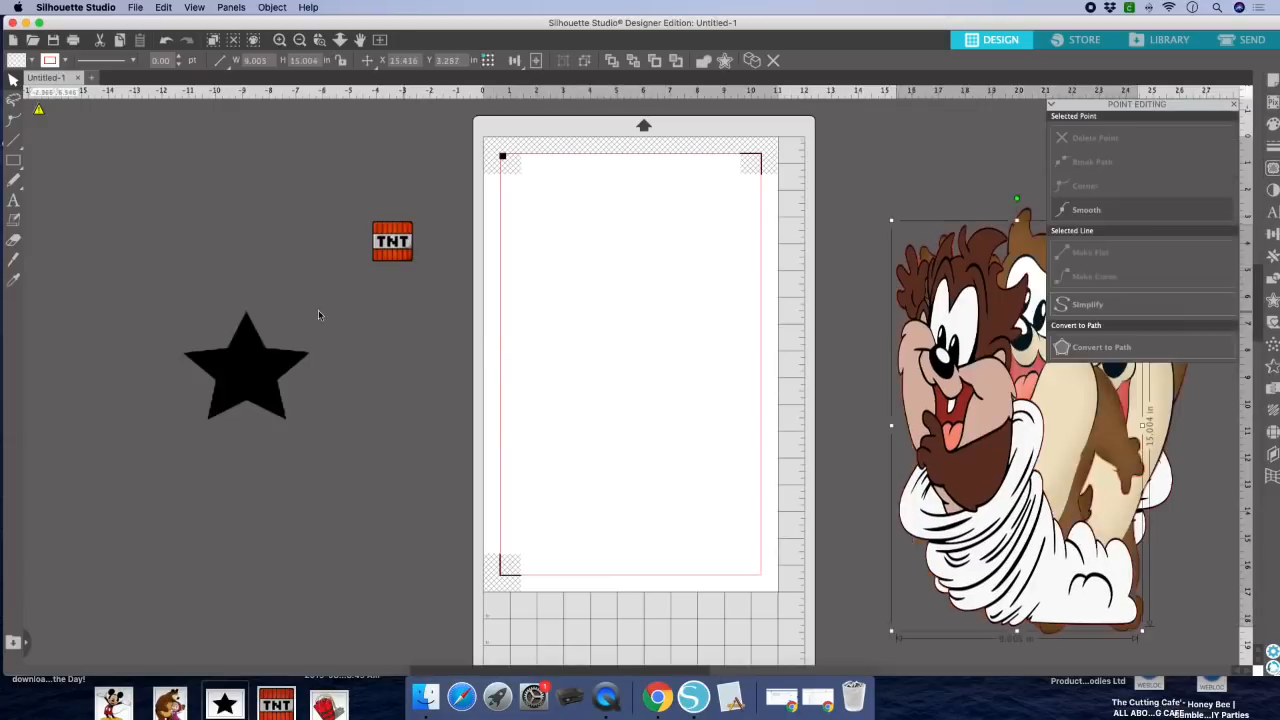
left_click(249, 370)
left_click_drag(249, 370, 577, 251)
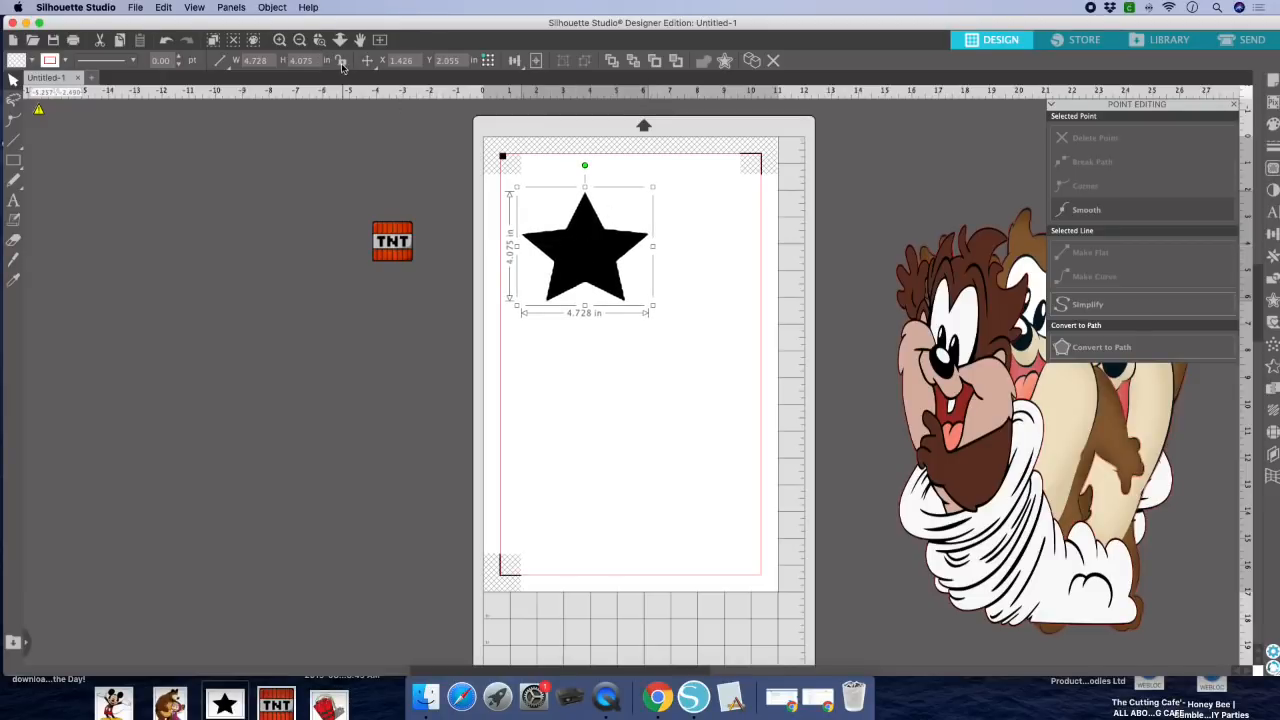
Step: Duplicate the black star on the page and place the copy directly below the original
left_click(270, 61)
left_click(274, 8)
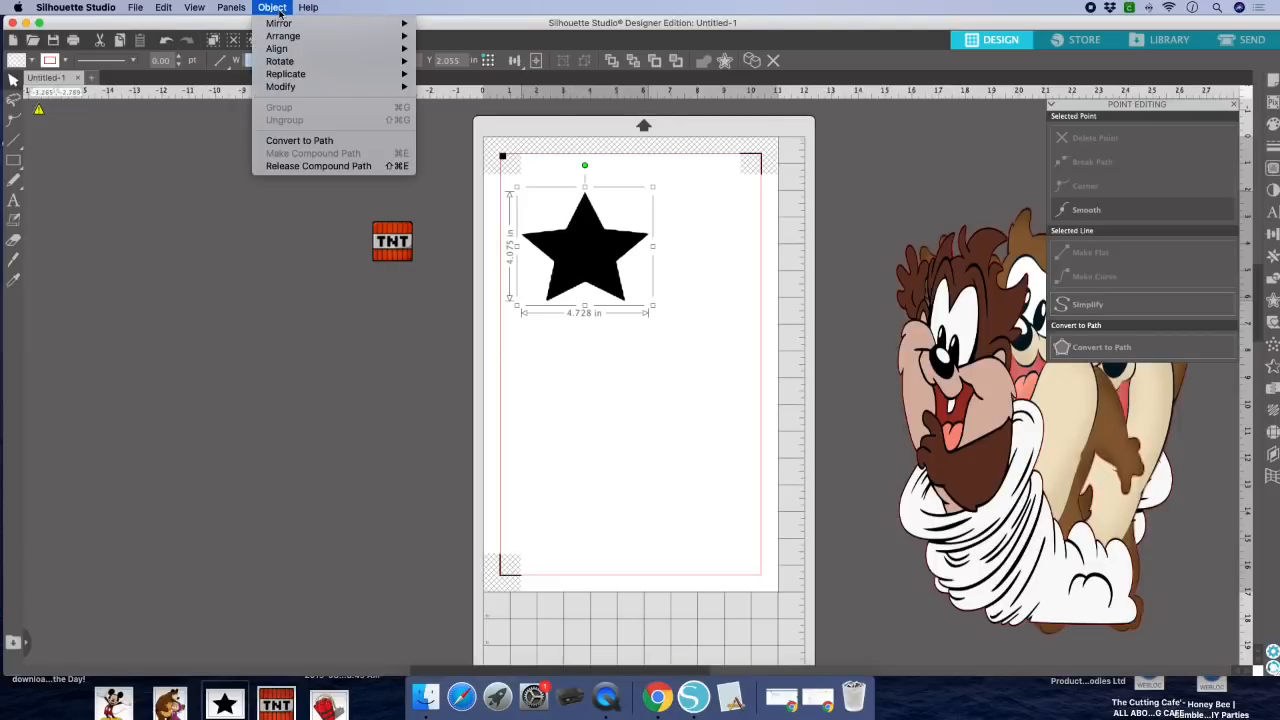
mouse_move(304, 48)
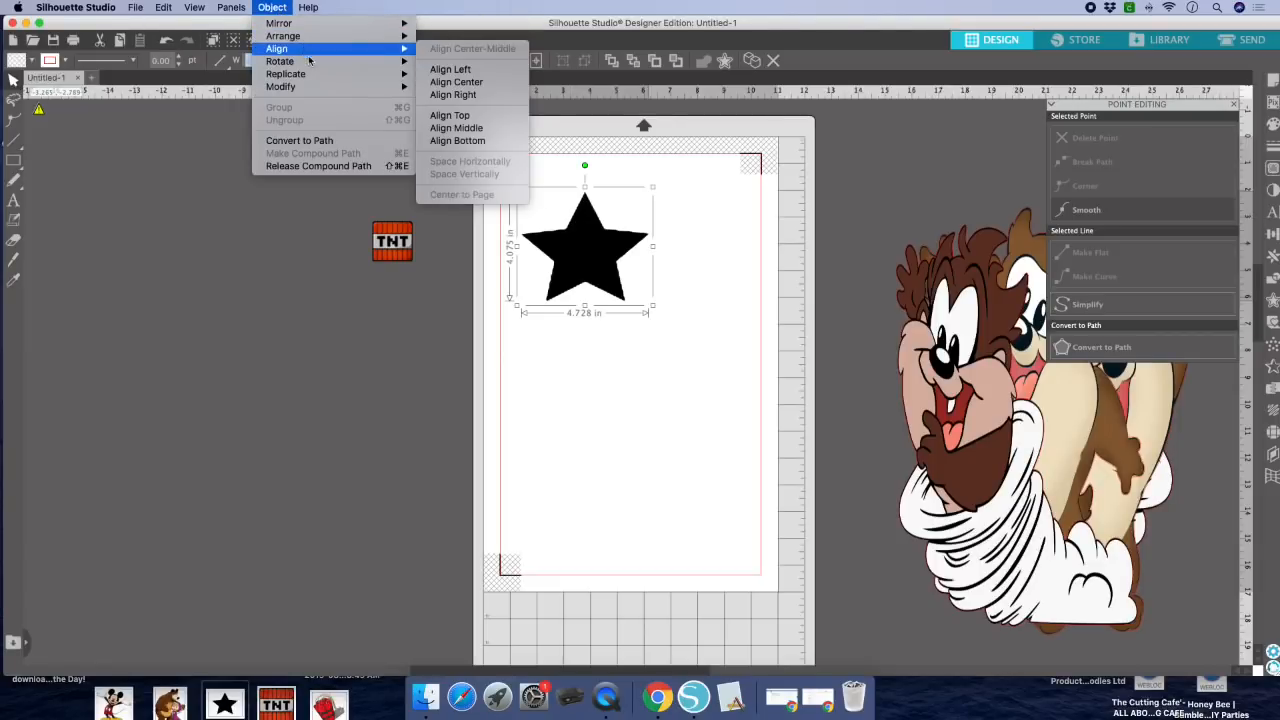
mouse_move(316, 77)
left_click(460, 74)
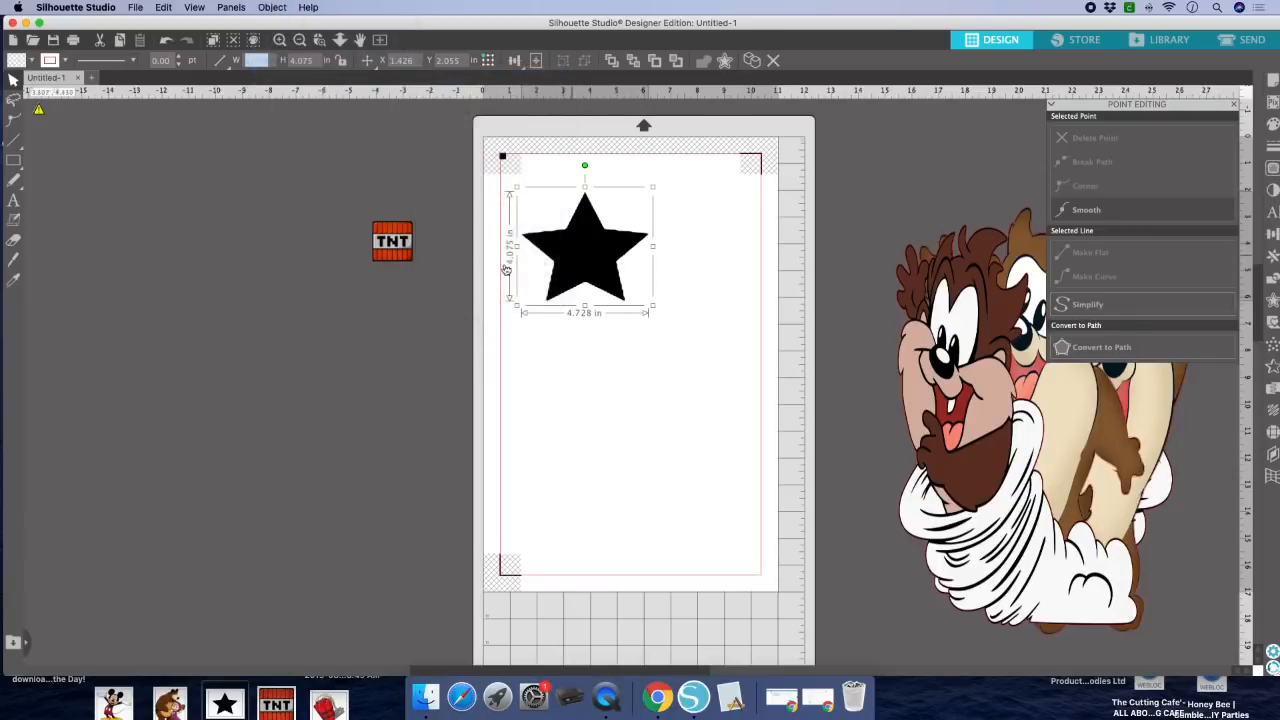
left_click_drag(500, 275, 631, 442)
left_click(572, 271)
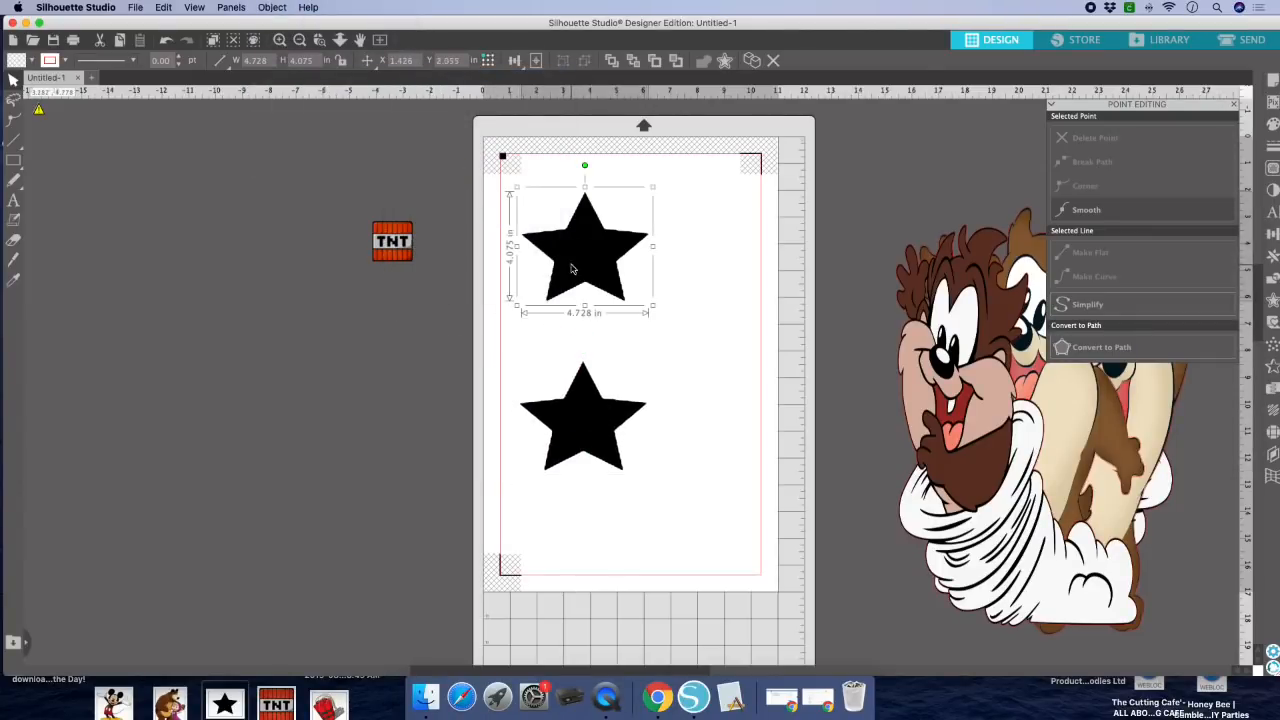
Step: Shrink the lower black star to about 3.23 in wide and 3.06 in high
left_click(598, 430)
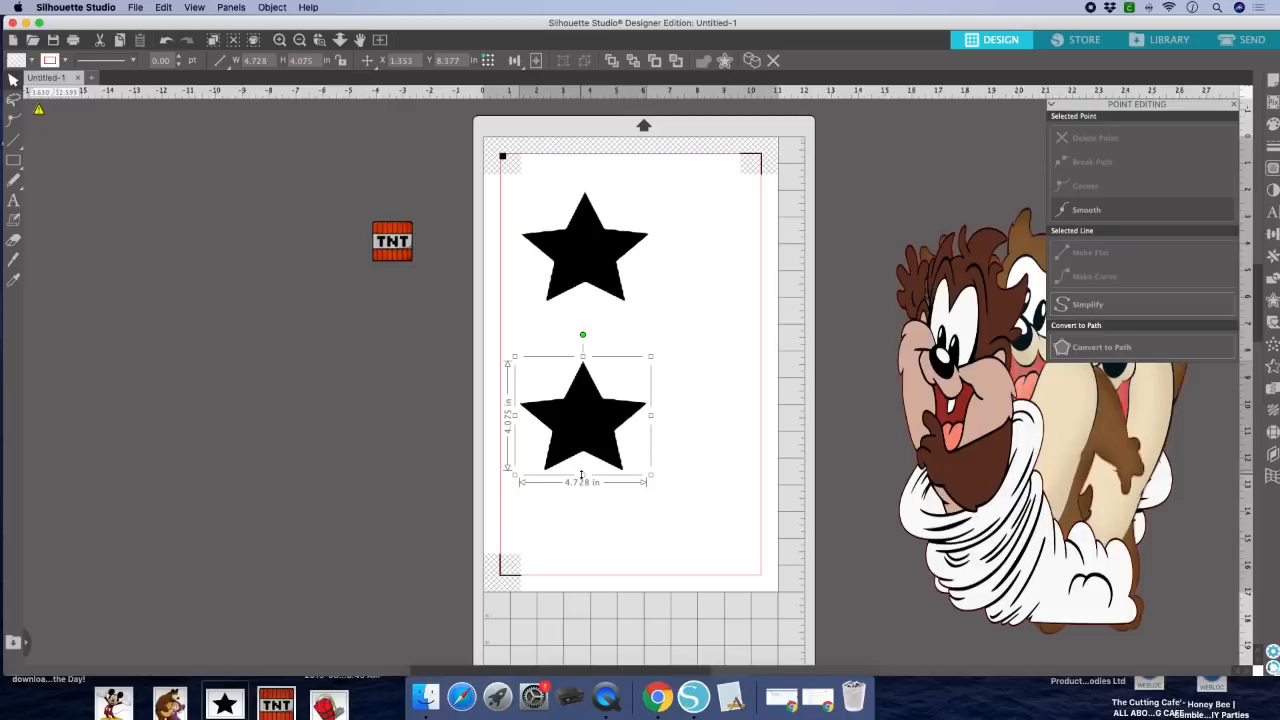
left_click_drag(650, 414, 611, 414)
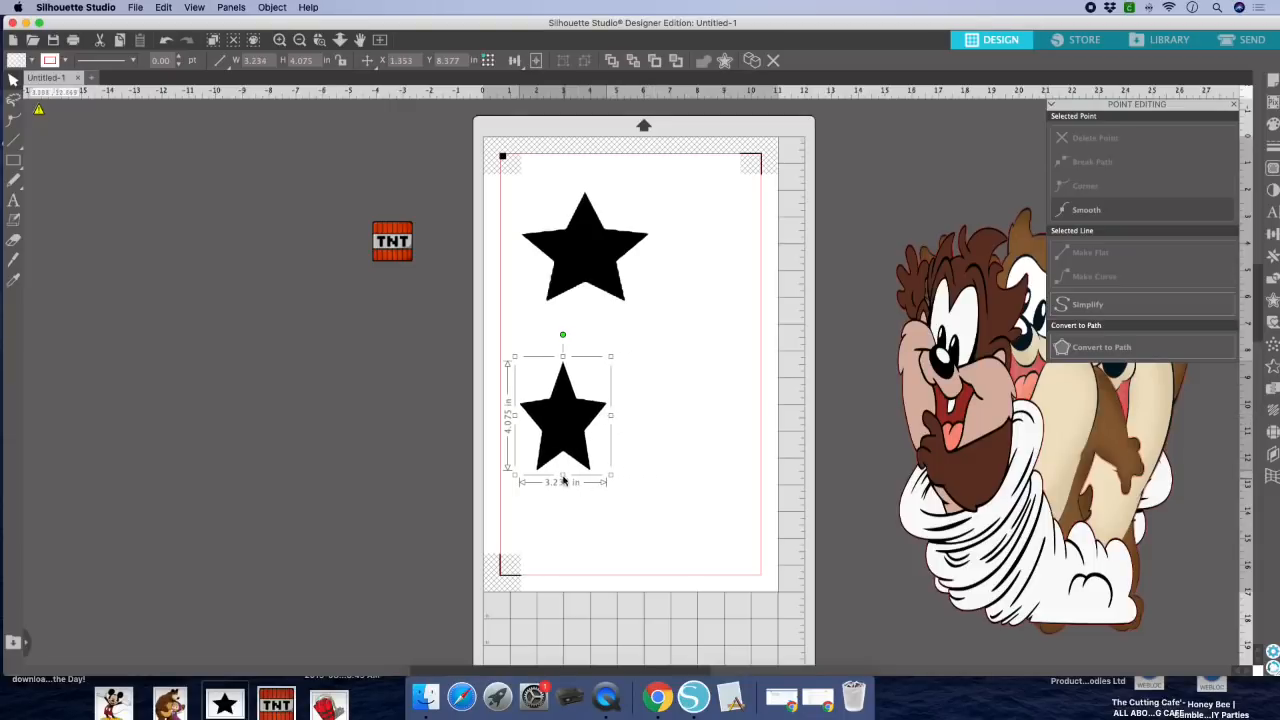
left_click_drag(562, 474, 567, 448)
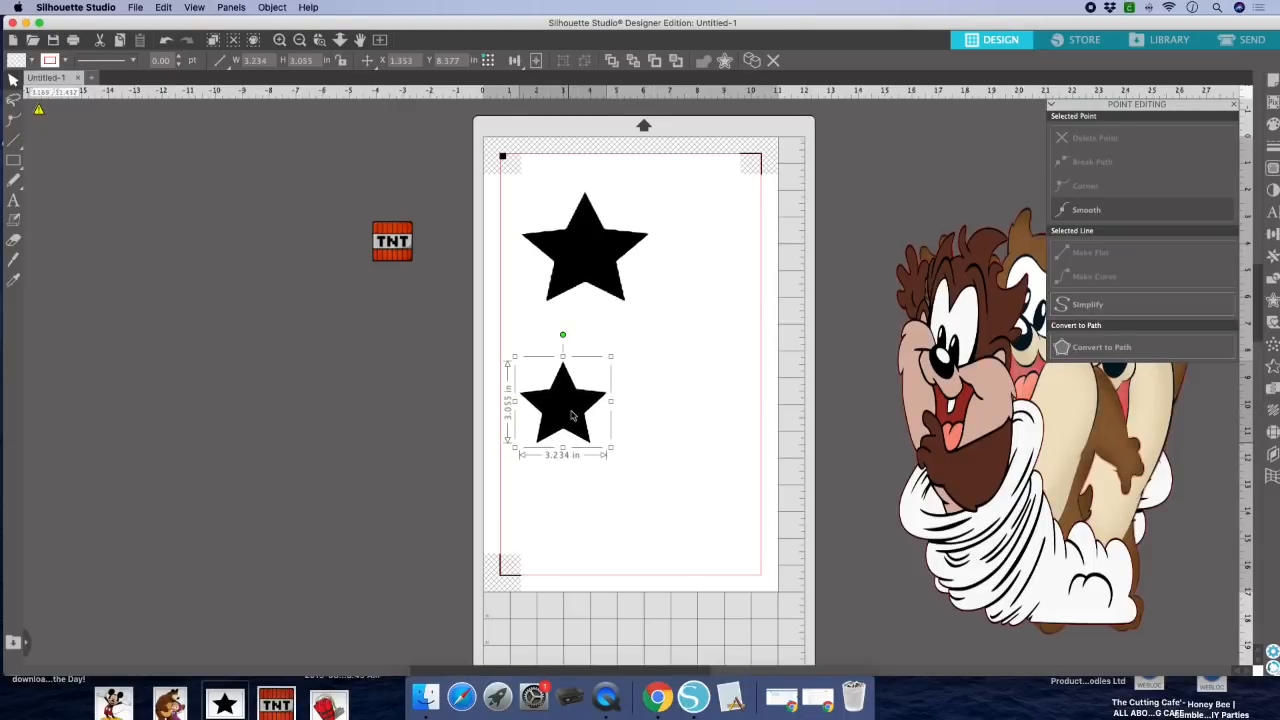
Step: Fill the larger upper star with yellow and the smaller lower star with orange
left_click(606, 275)
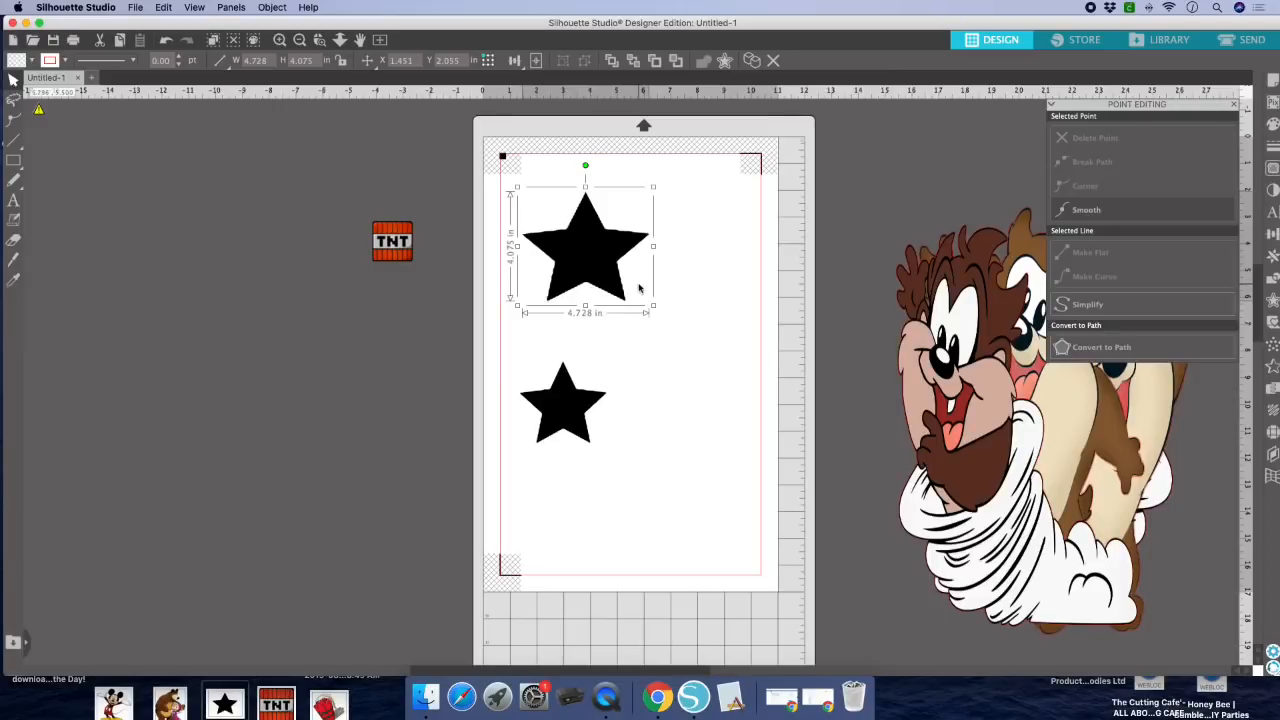
left_click(1273, 125)
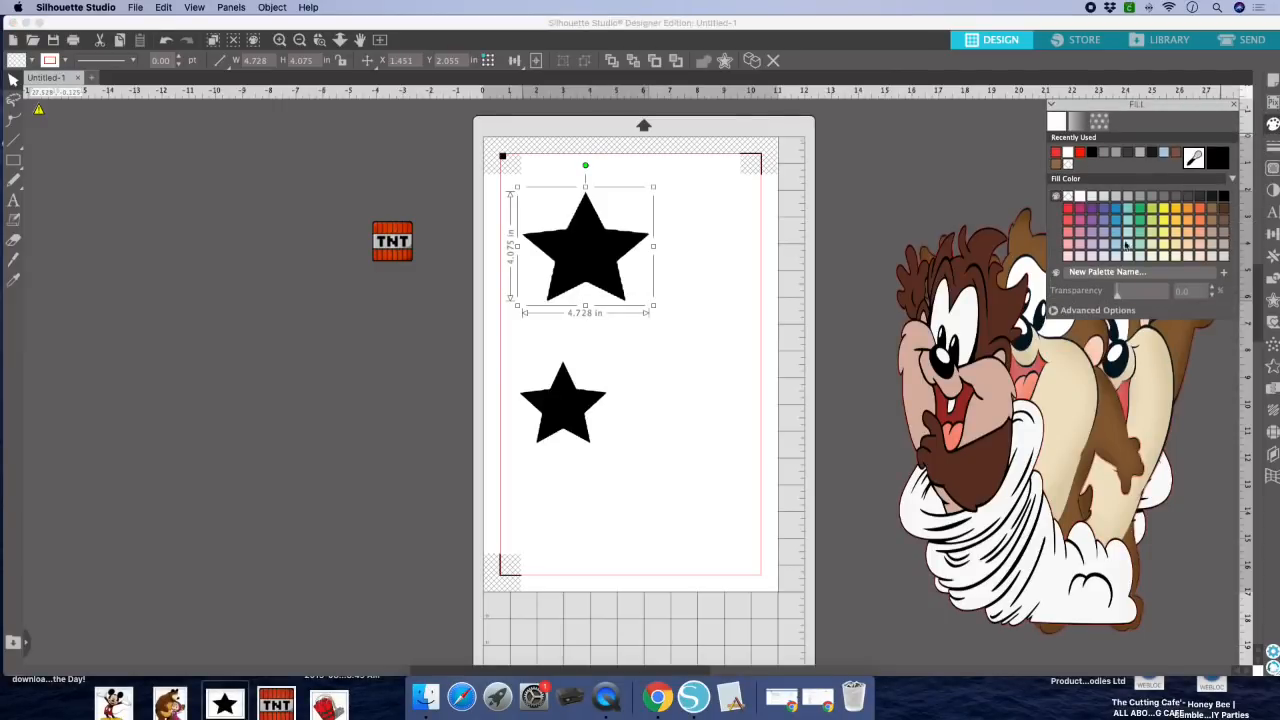
left_click(1166, 228)
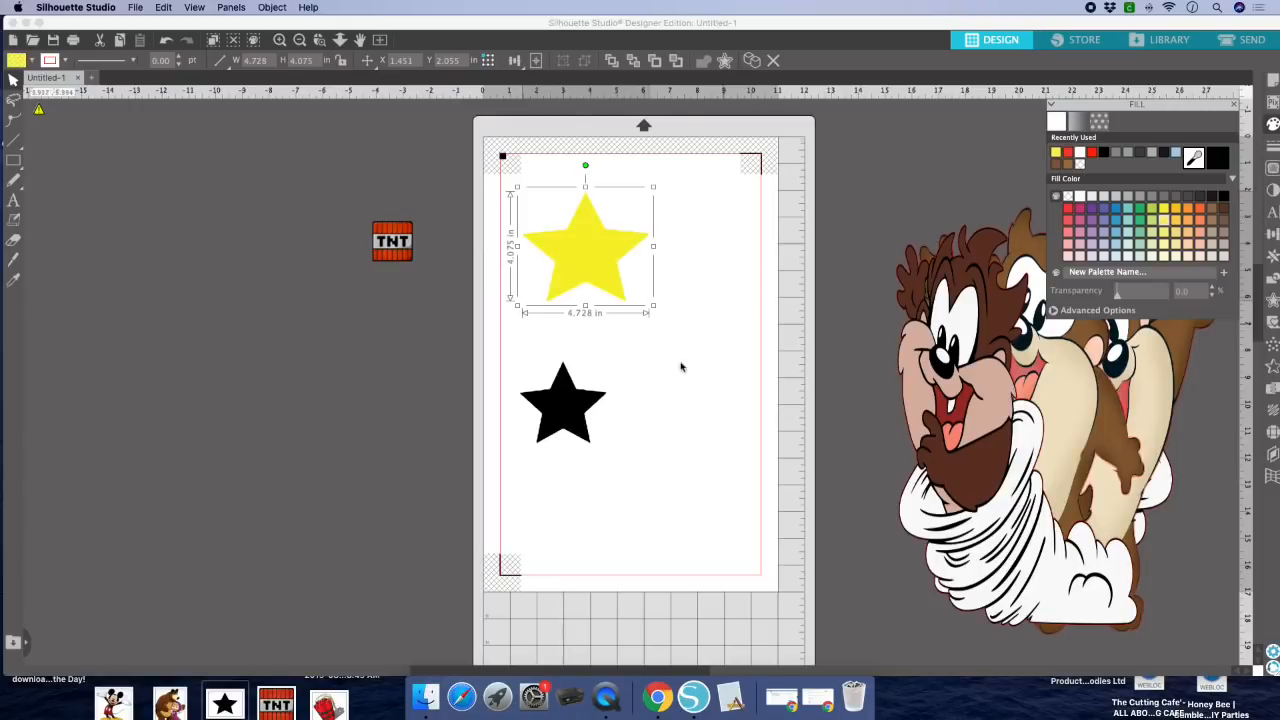
left_click(564, 410)
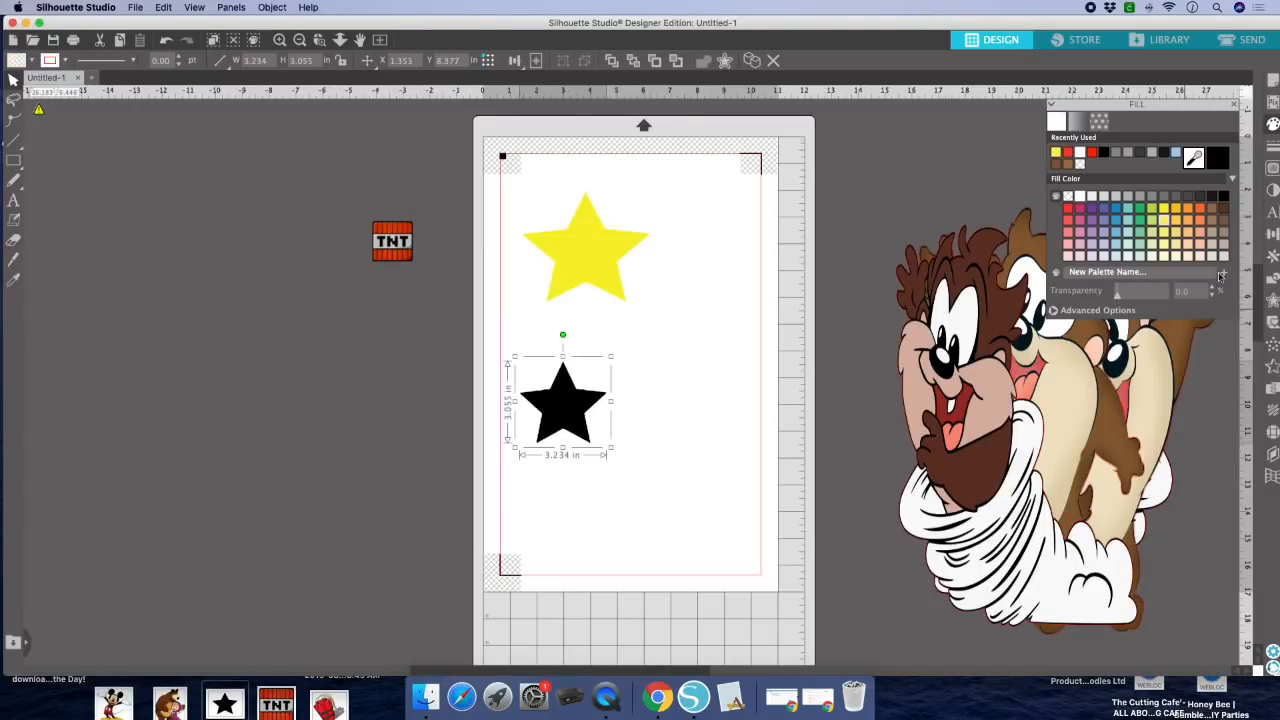
left_click(1201, 210)
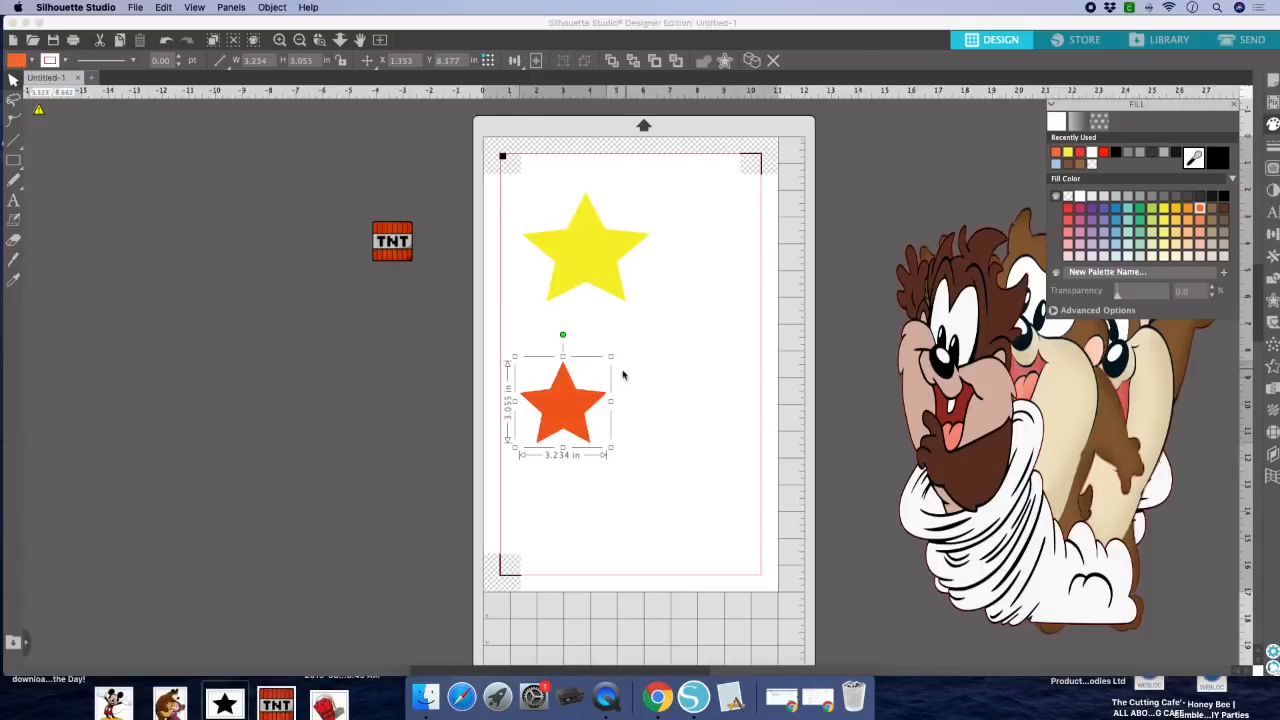
Step: Centre the orange star on top of the yellow star and group the two
left_click_drag(578, 368, 581, 256)
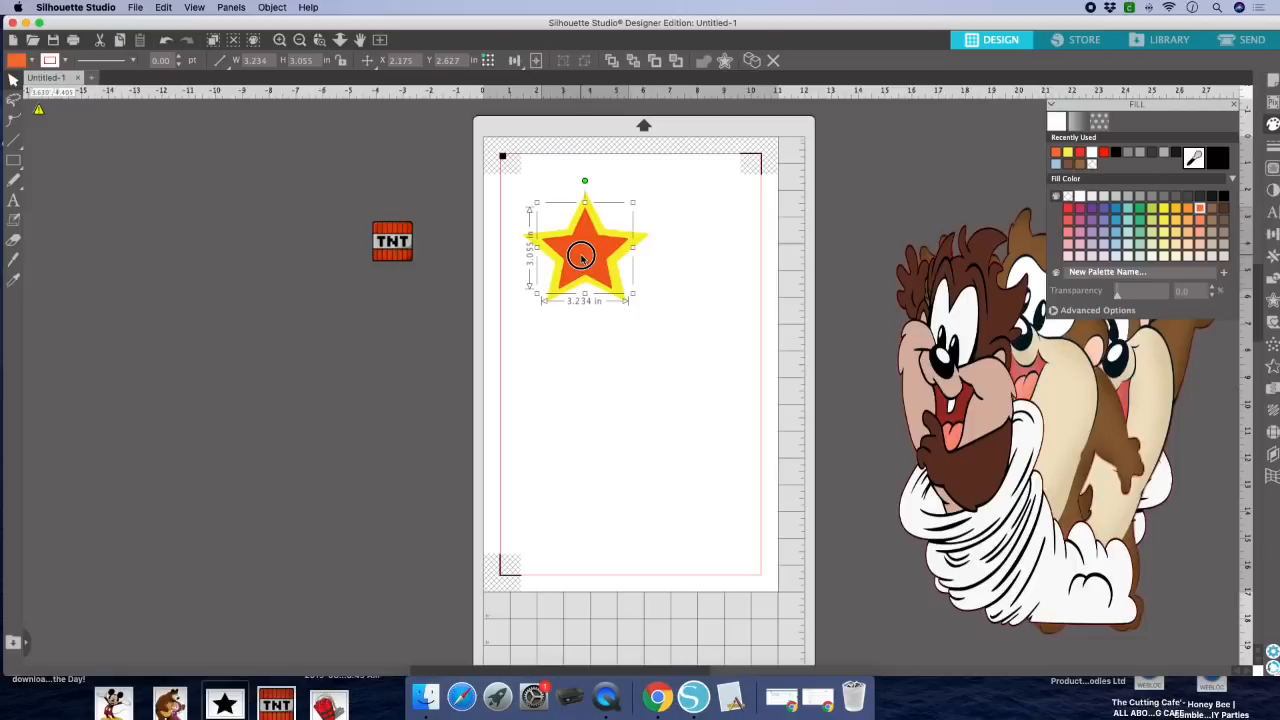
left_click(657, 264)
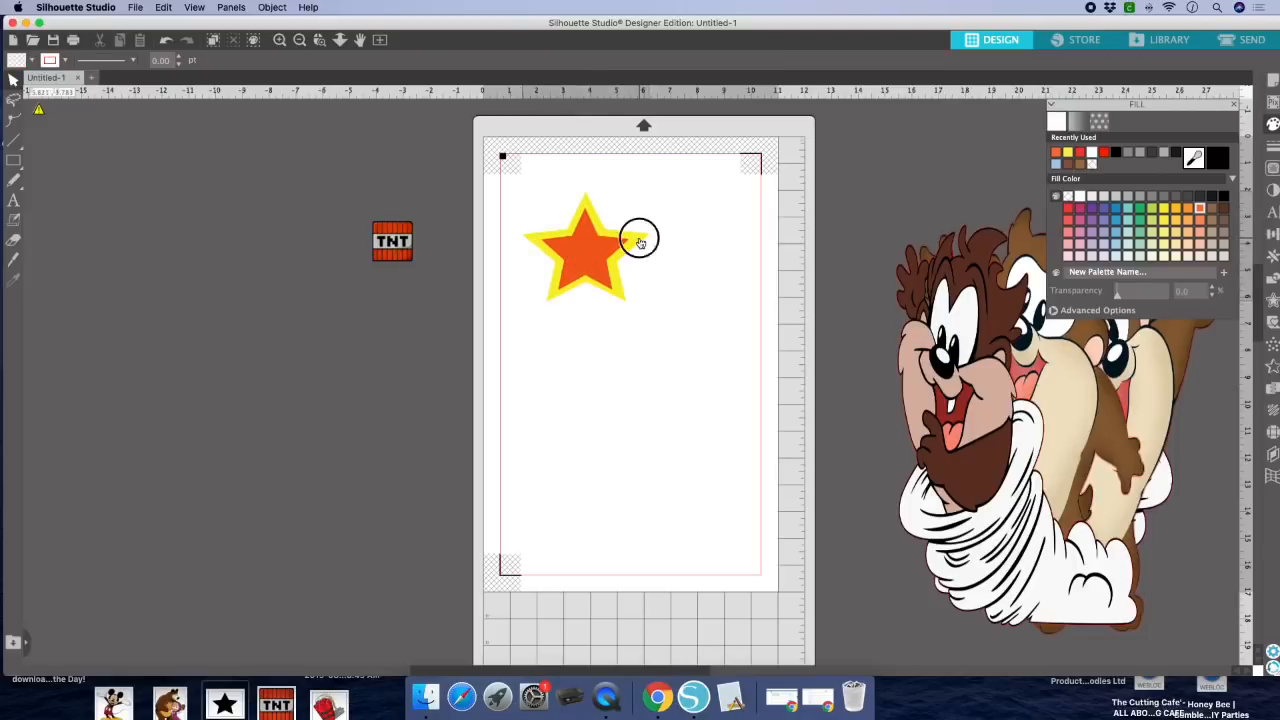
left_click(641, 240)
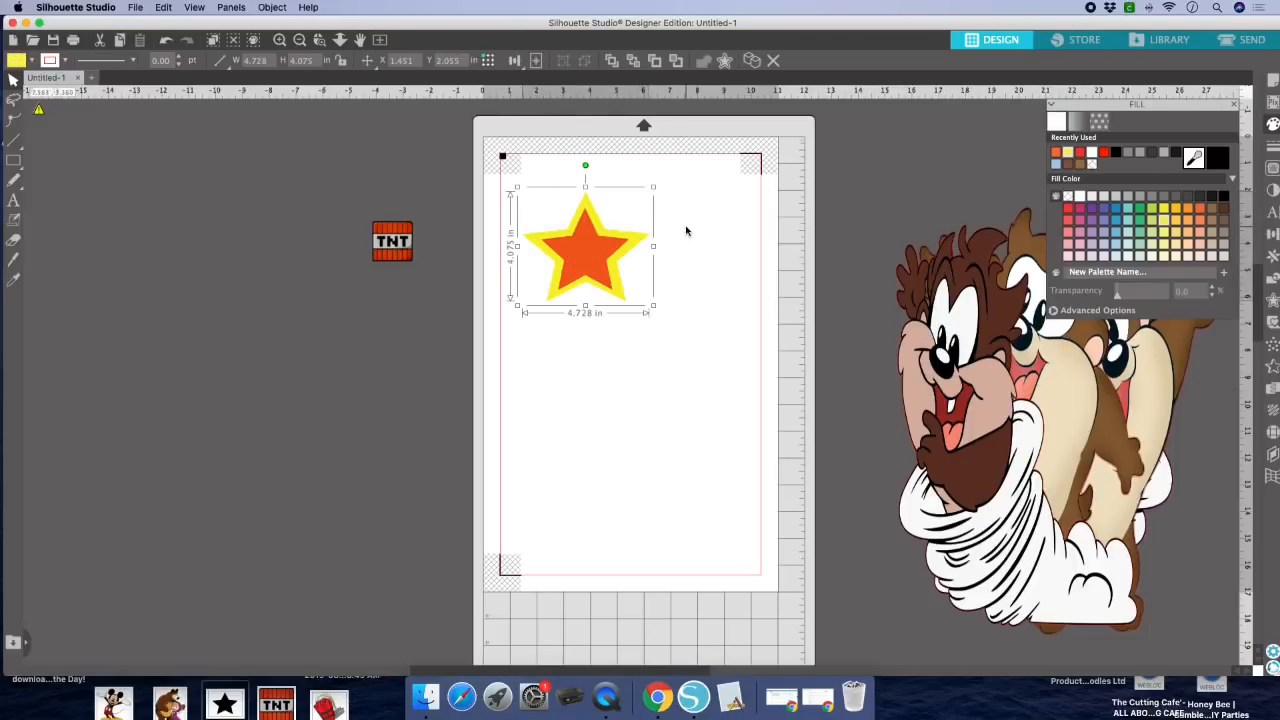
left_click(689, 232)
left_click_drag(531, 178, 620, 270)
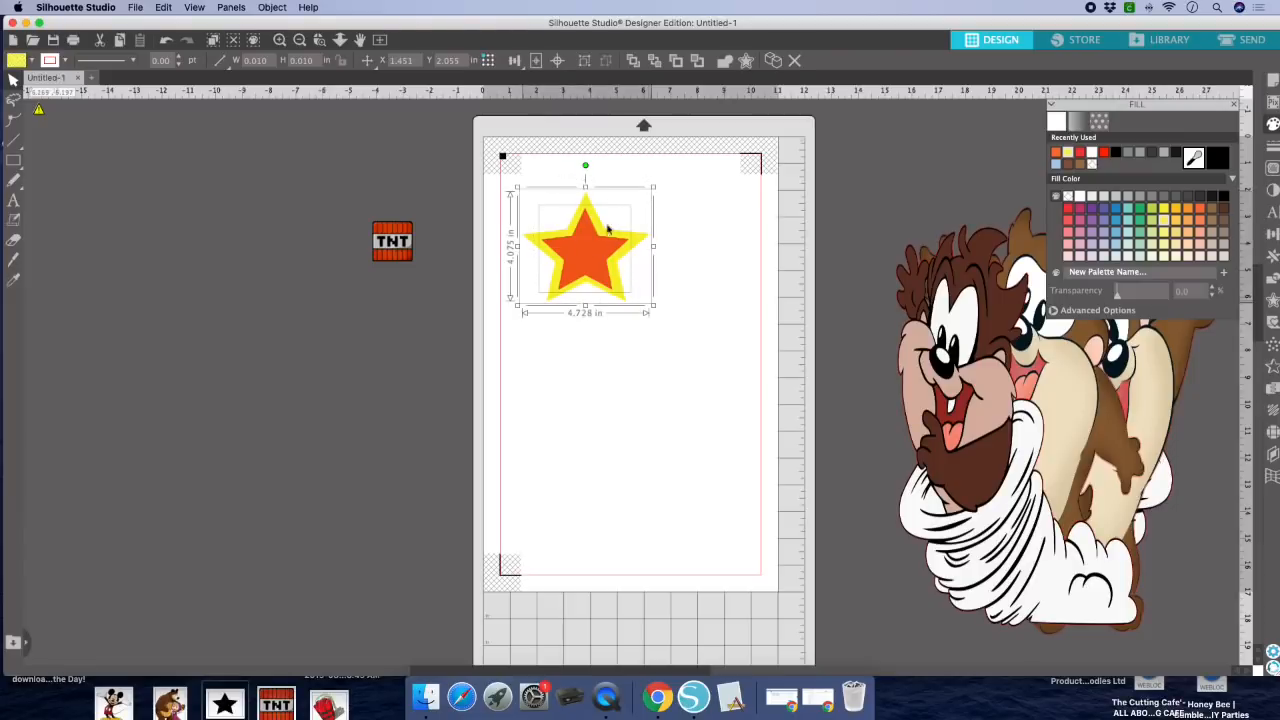
left_click(272, 7)
left_click(304, 110)
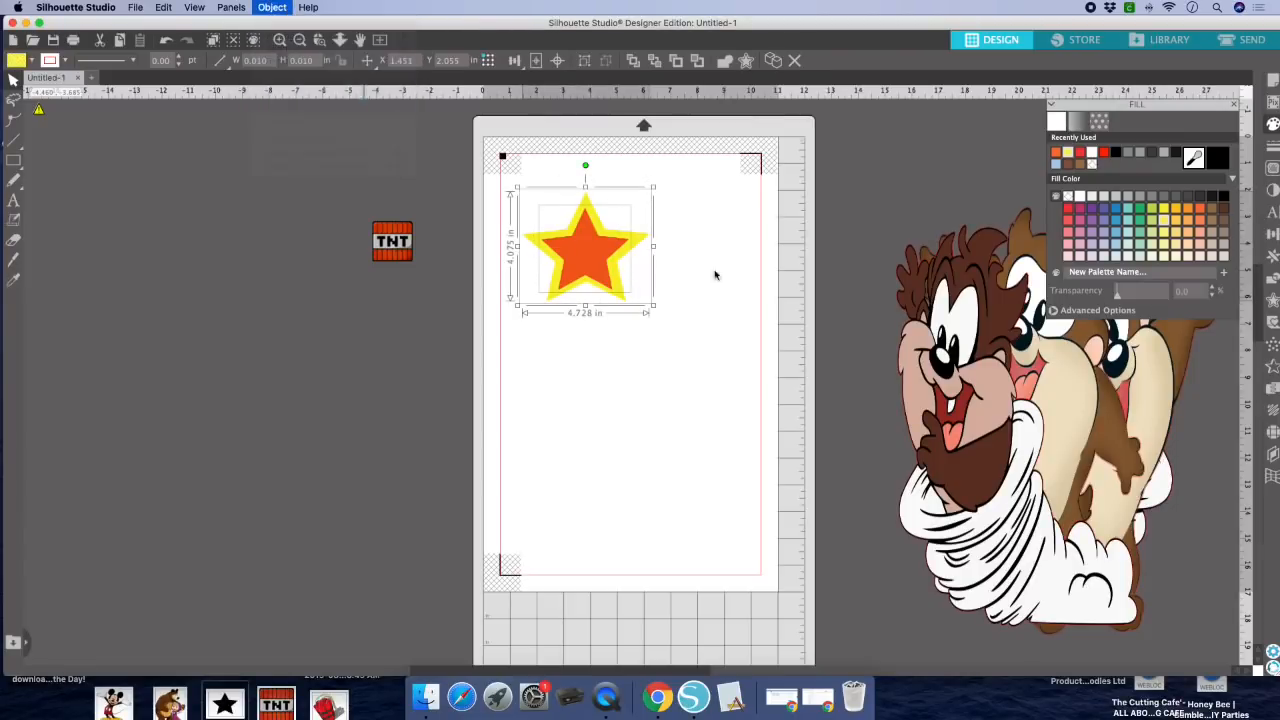
left_click(690, 268)
Step: Resize the grouped star to 2 by 2 in and place it in the page's upper left corner area
left_click(597, 252)
left_click_drag(597, 252, 621, 266)
left_click(262, 61)
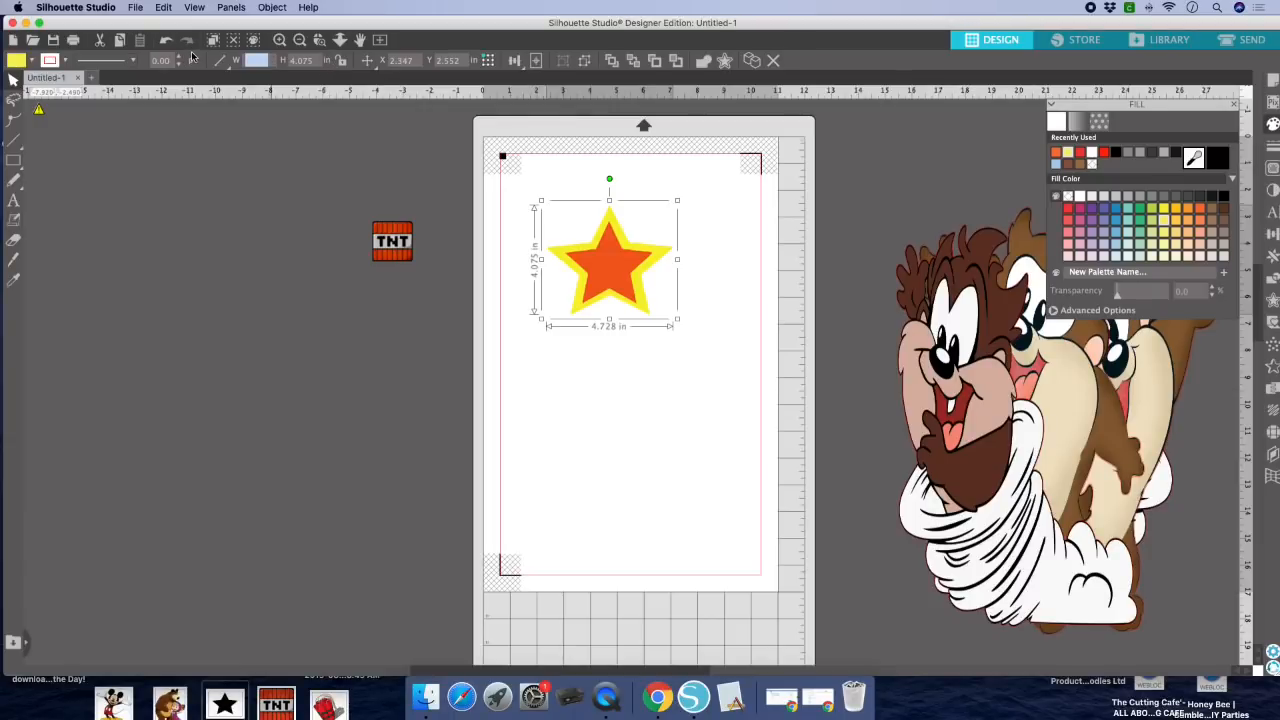
type("2.")
key("Tab")
type("2")
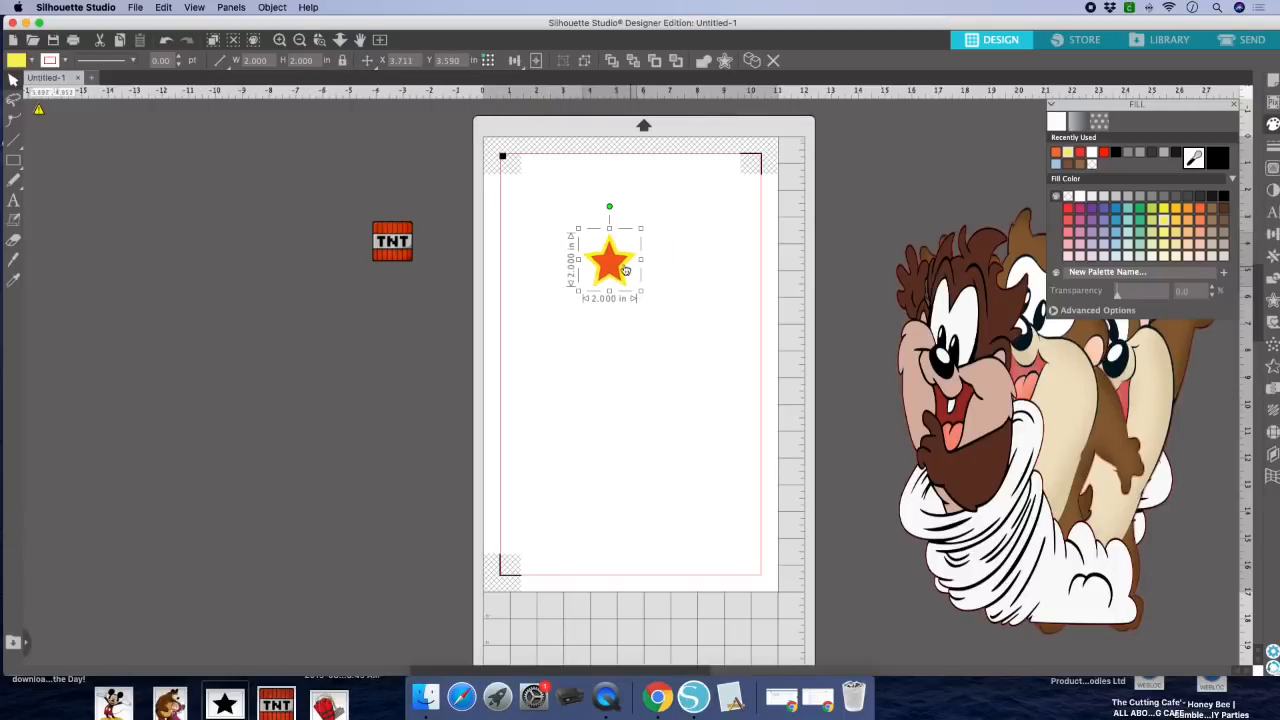
left_click_drag(615, 267, 550, 218)
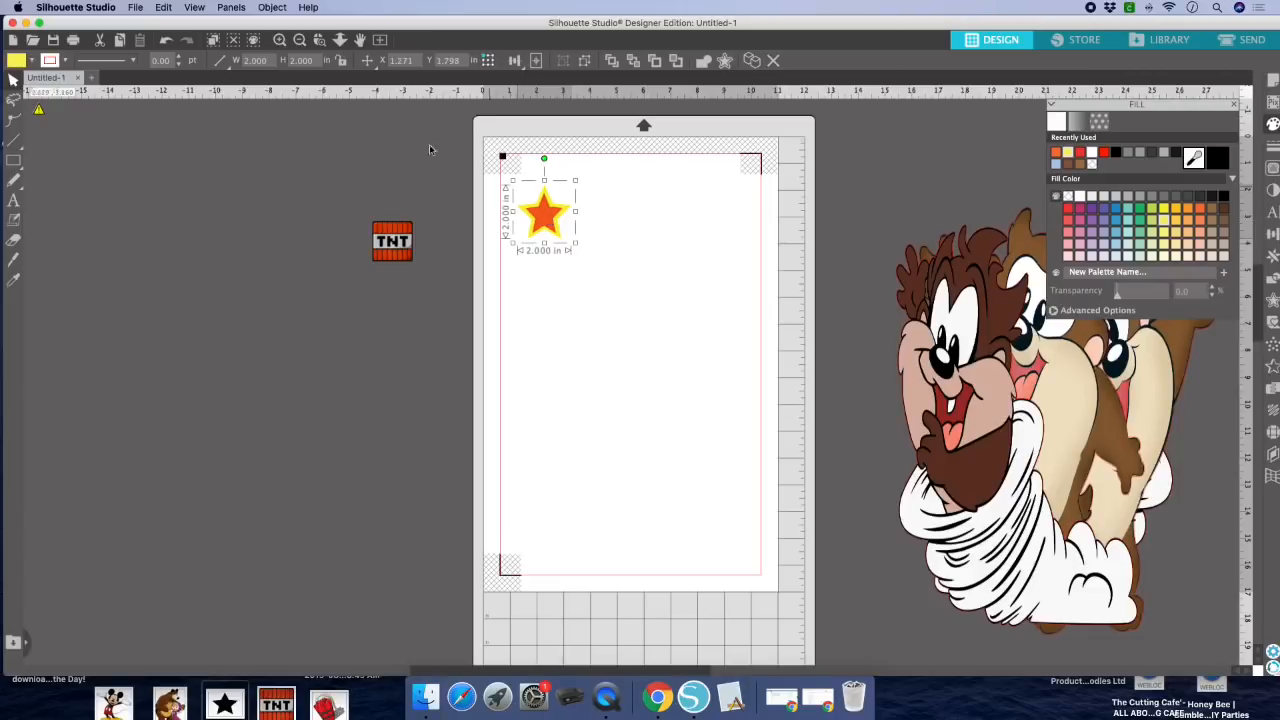
Step: Replicate the grouped star as a row of four across the page
left_click(272, 7)
mouse_move(300, 76)
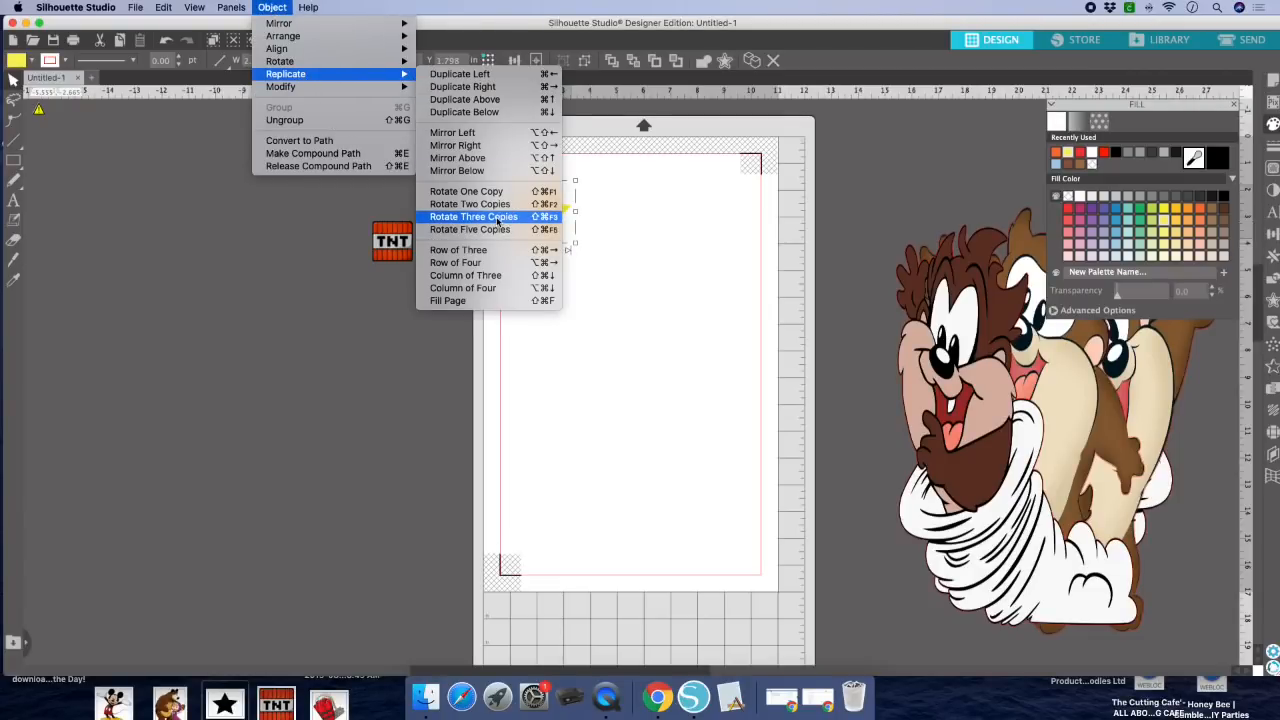
left_click(470, 263)
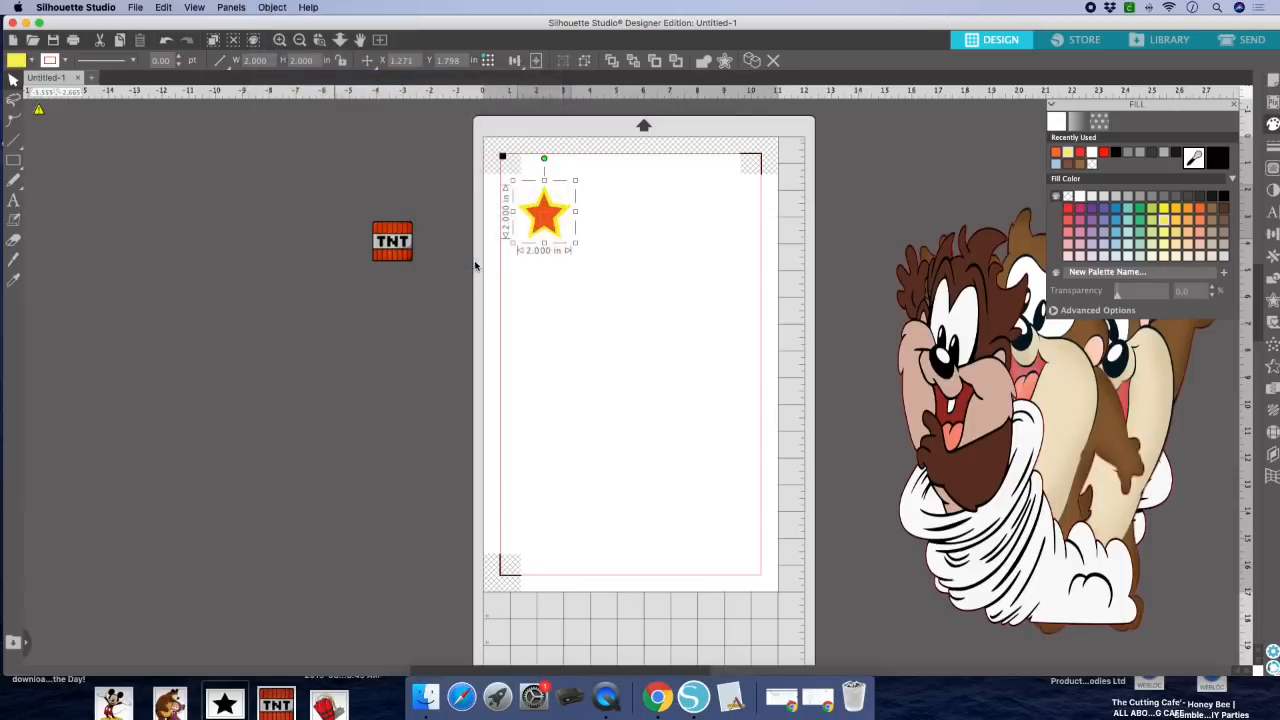
Step: Ungroup all four two-colour stars in the row
left_click_drag(516, 186, 750, 255)
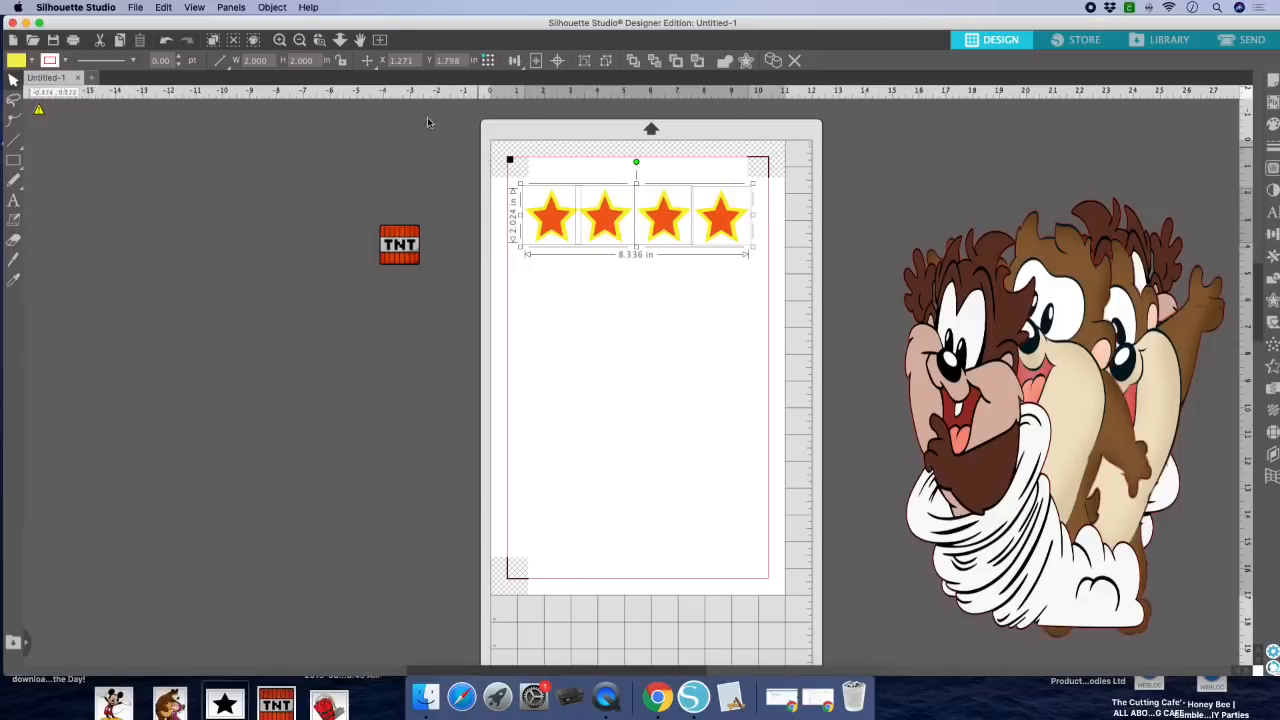
left_click(275, 8)
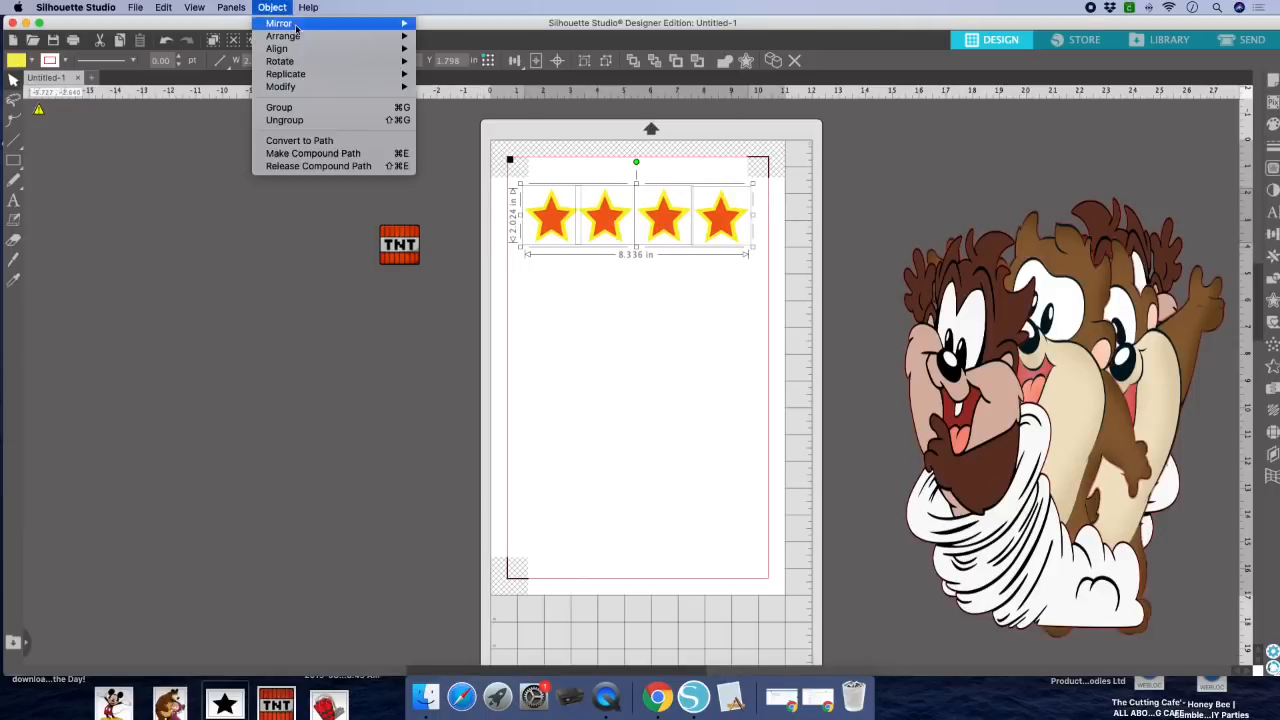
left_click(305, 118)
left_click(598, 292)
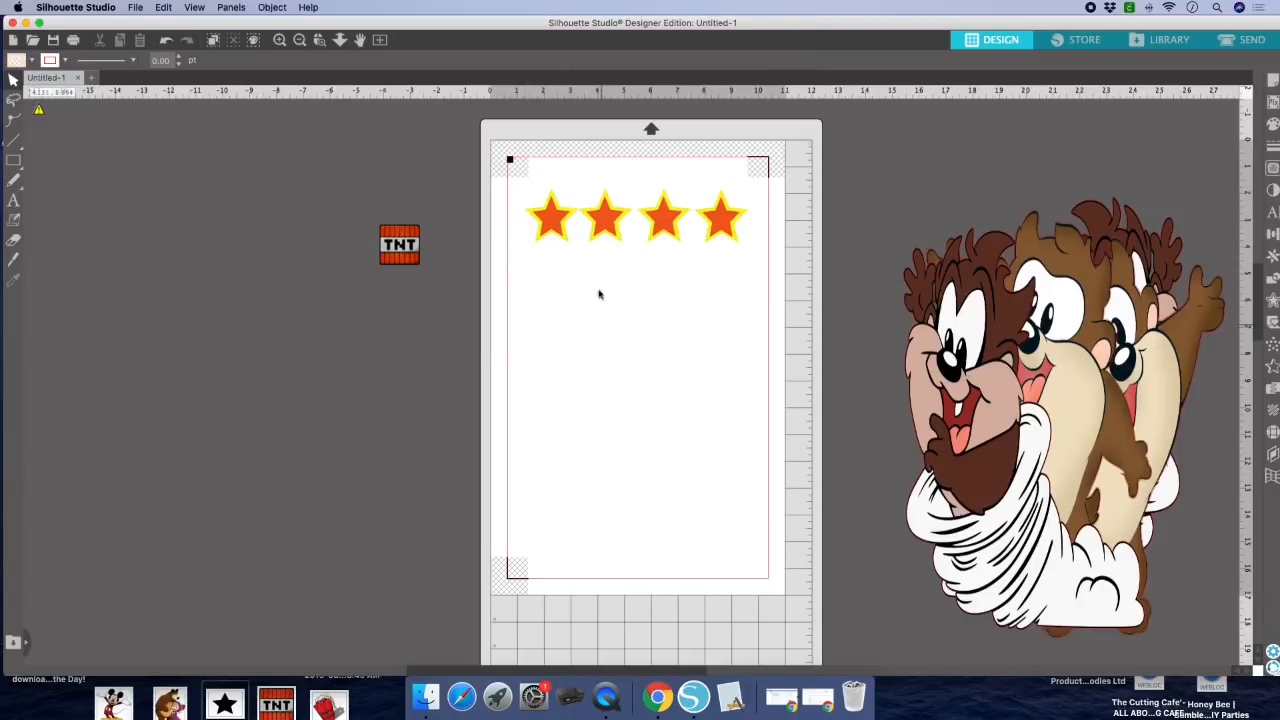
Step: Pull the four orange stars off the yellow stars and line them up in a row beneath
left_click_drag(551, 216, 556, 279)
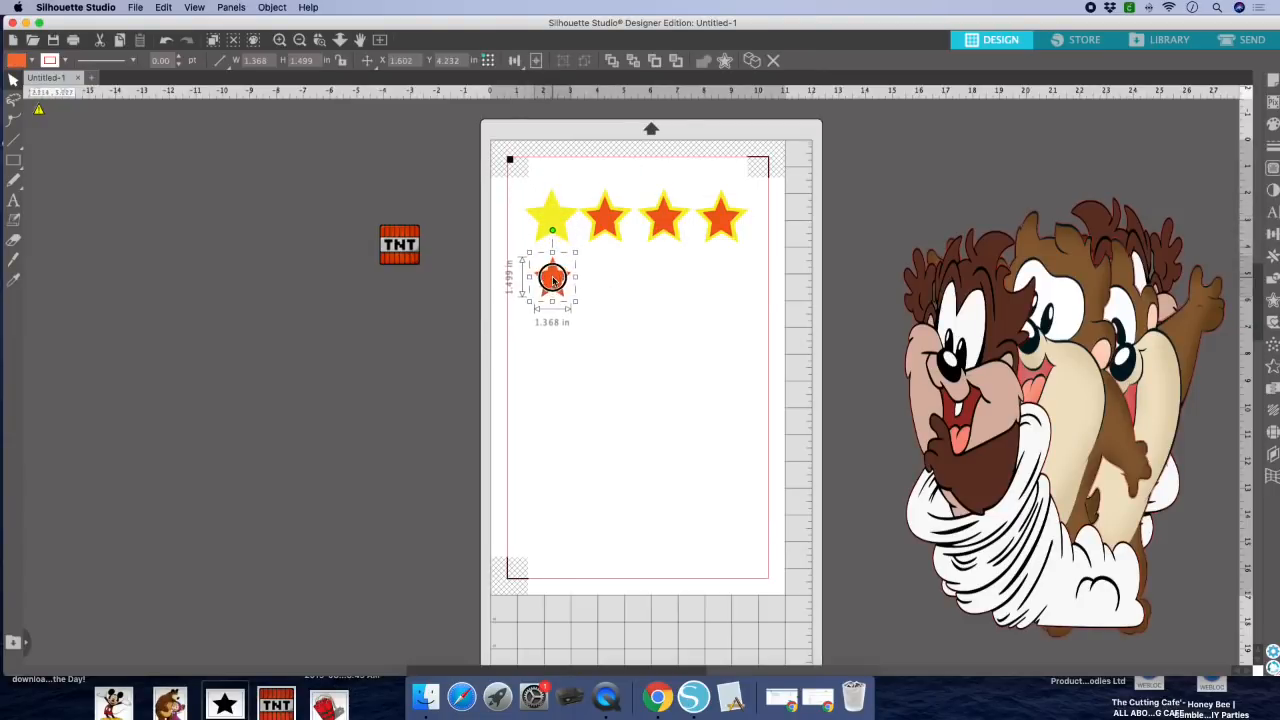
left_click_drag(604, 219, 609, 278)
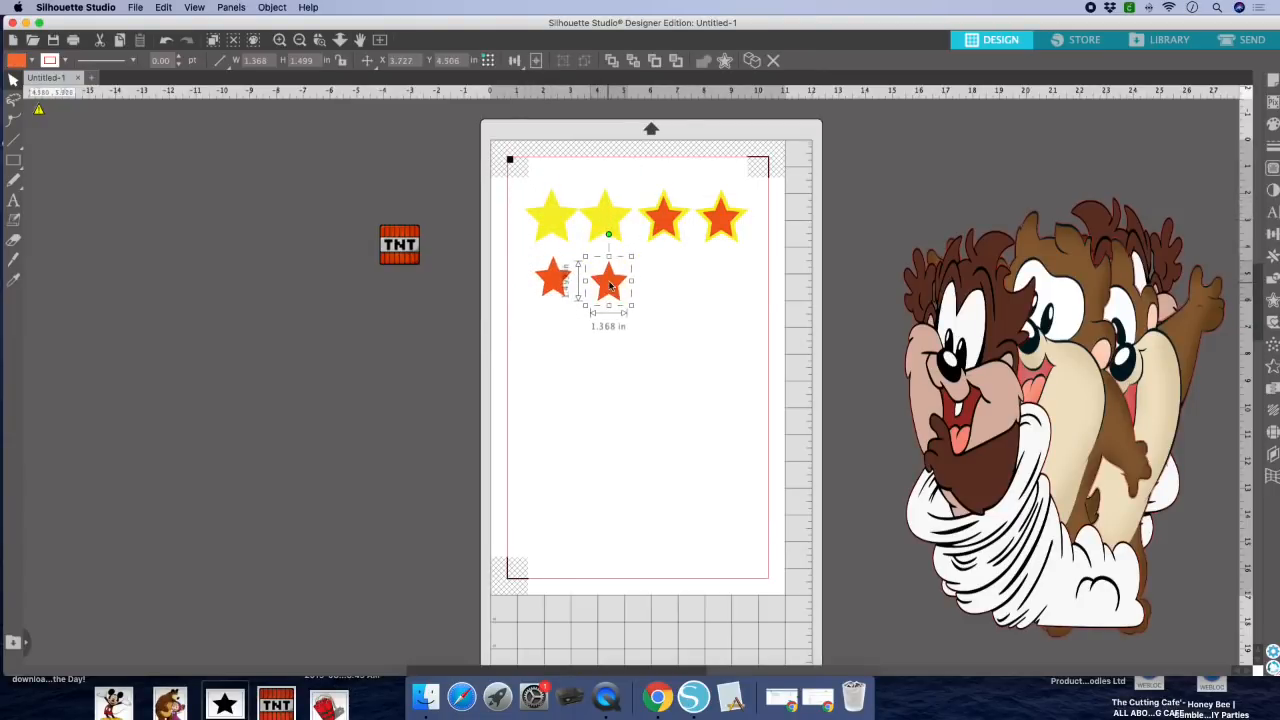
left_click_drag(663, 217, 661, 277)
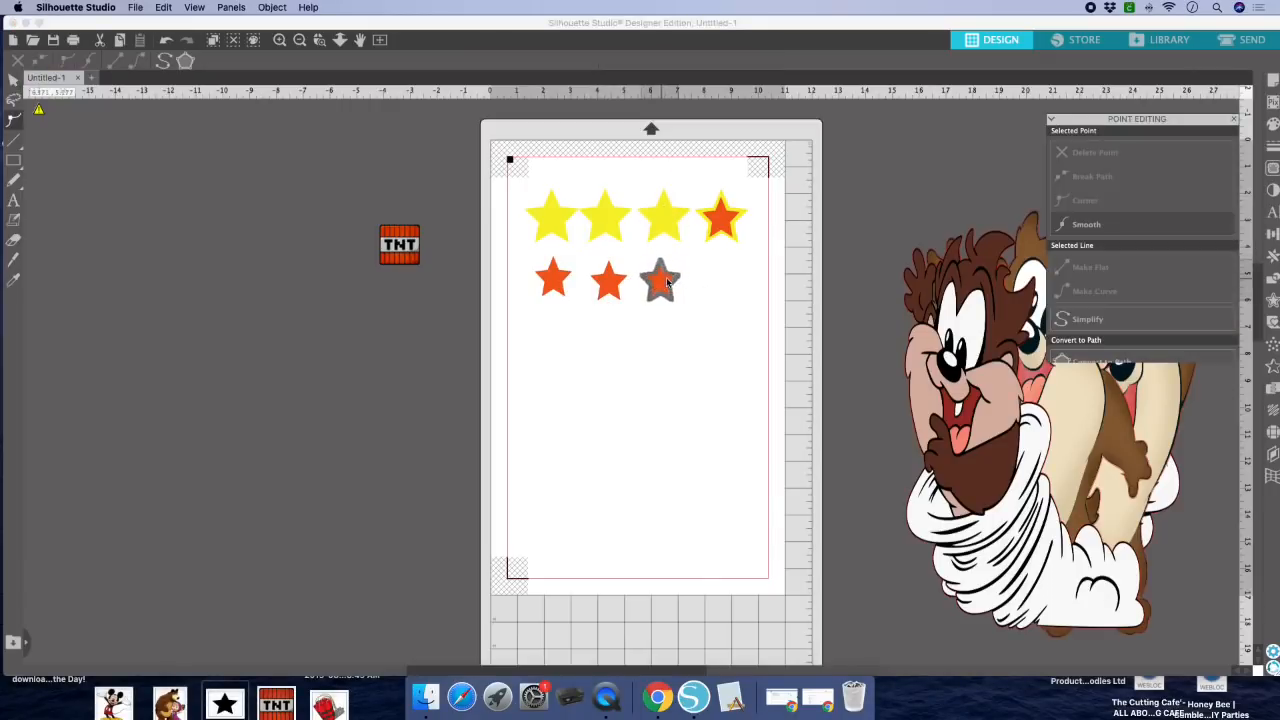
left_click_drag(720, 216, 720, 281)
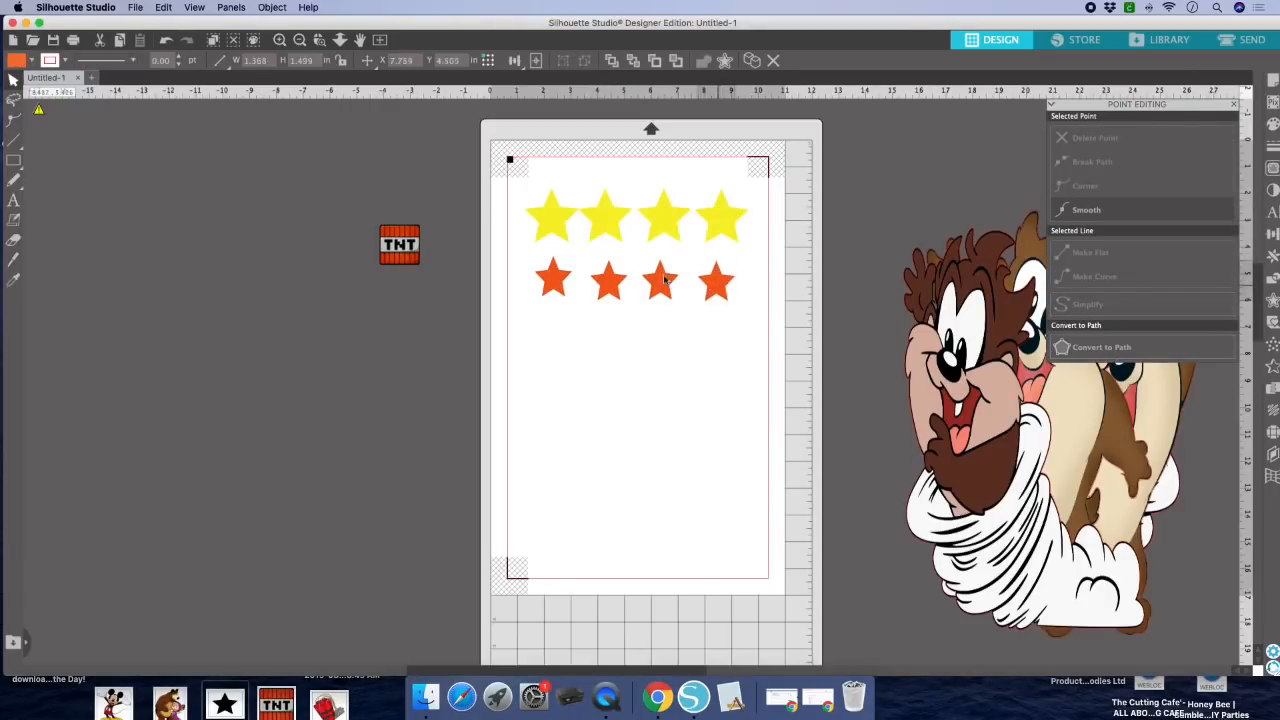
Step: Move the row of four orange stars off the page below the TNT block and close the point editing options
left_click_drag(523, 257, 745, 306)
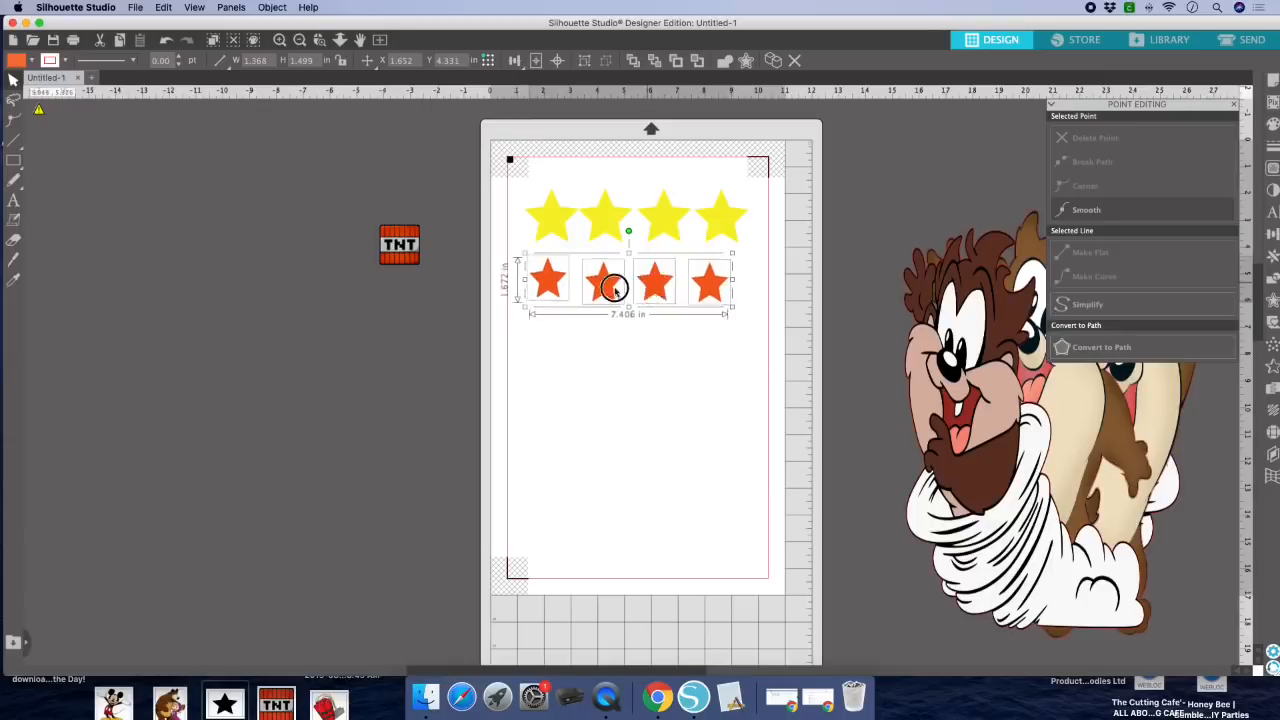
left_click_drag(609, 286, 266, 313)
left_click(605, 271)
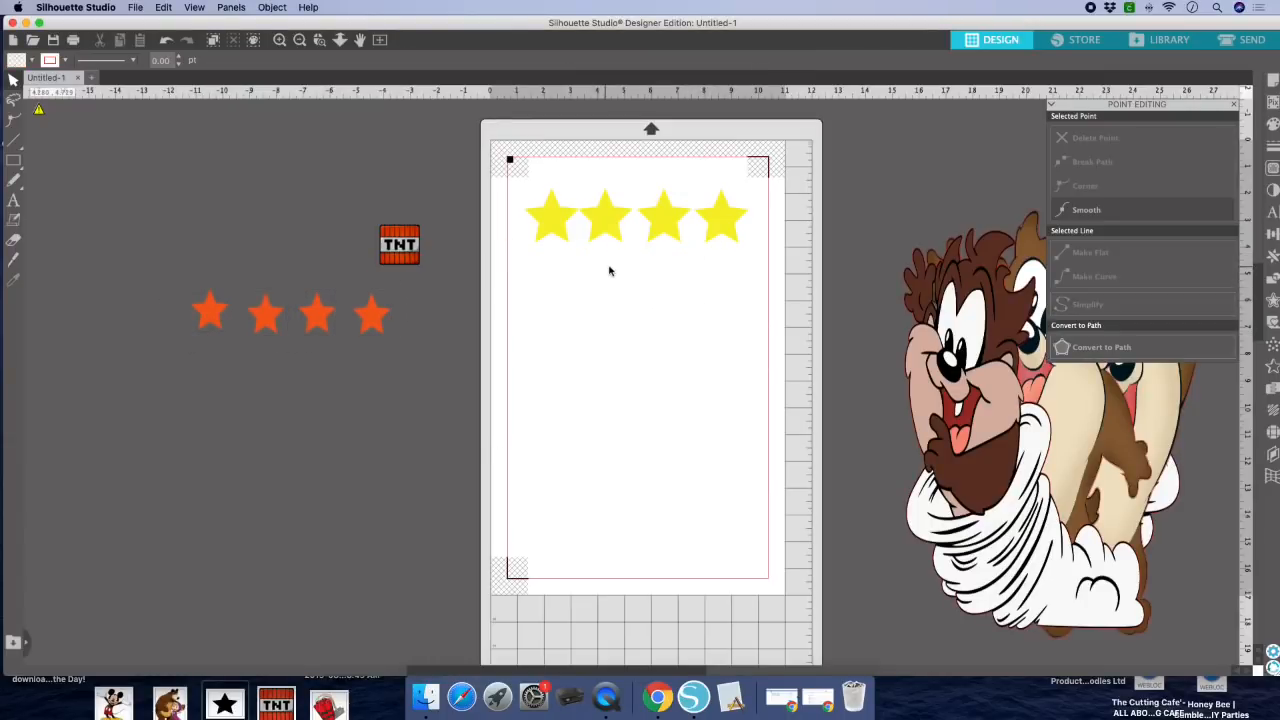
left_click(1235, 104)
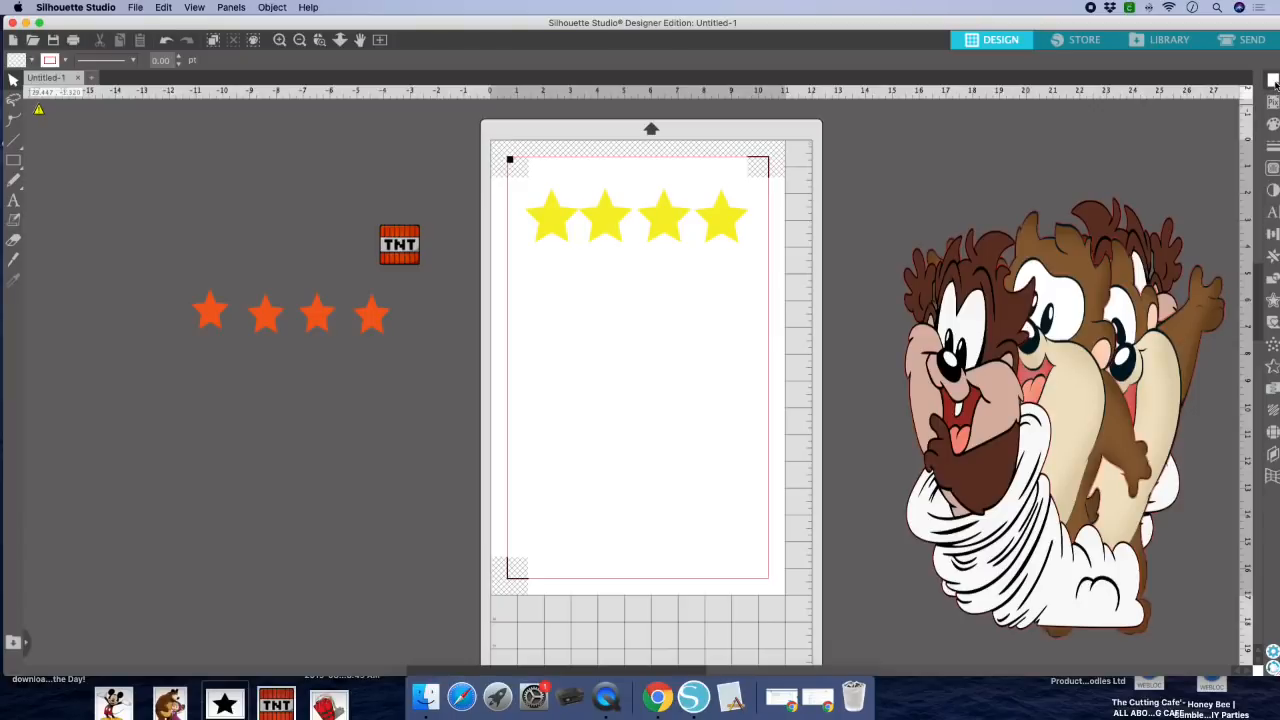
Step: Turn off the page's registration marks and close the page setup options
left_click(1273, 82)
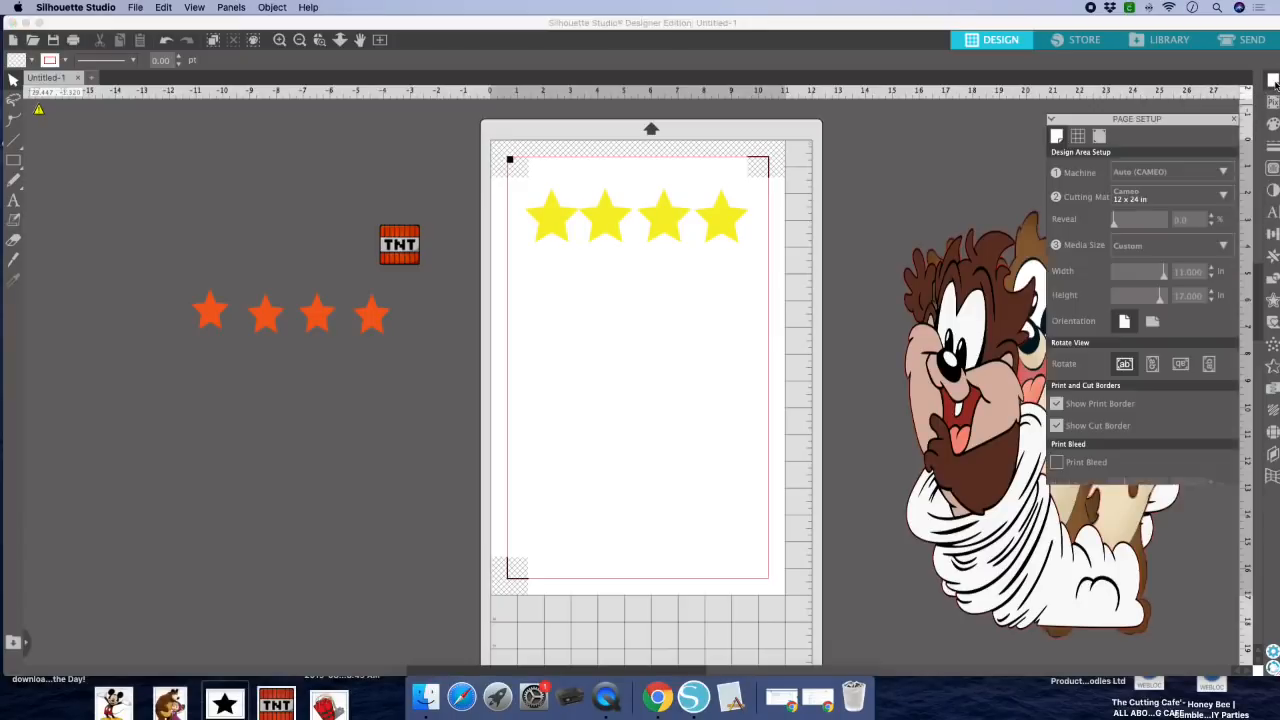
left_click(1100, 121)
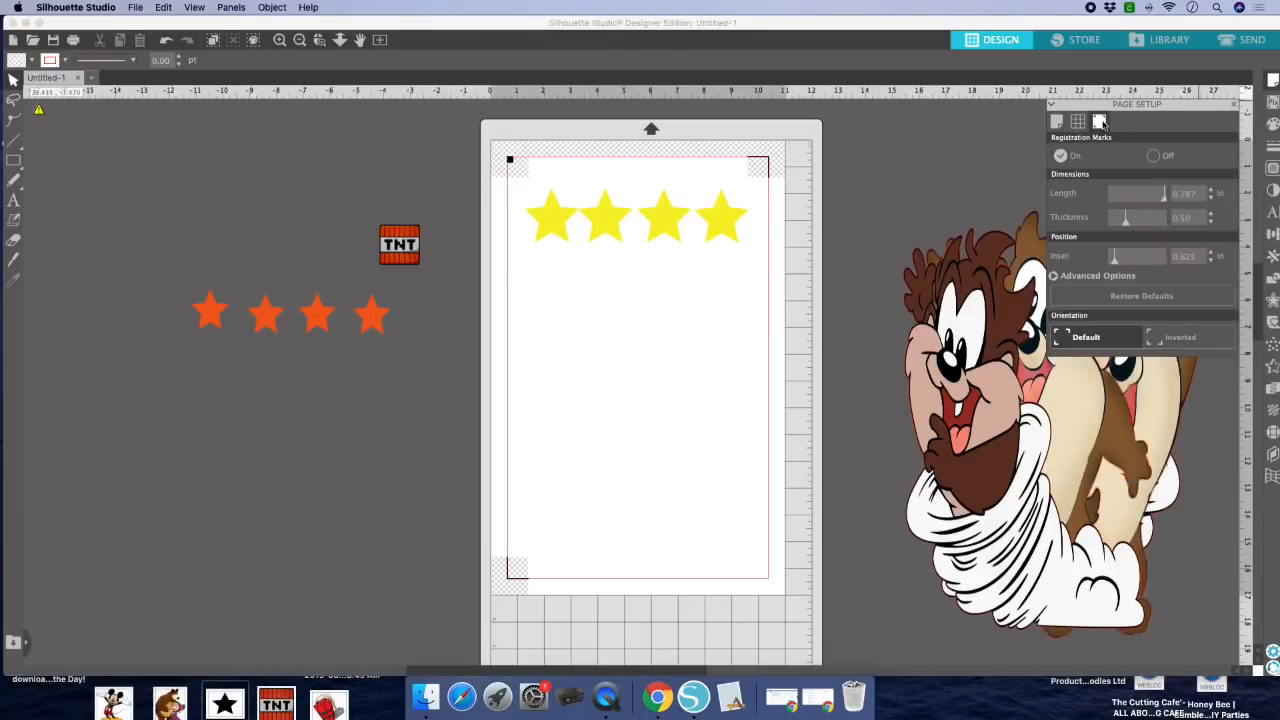
left_click(1154, 156)
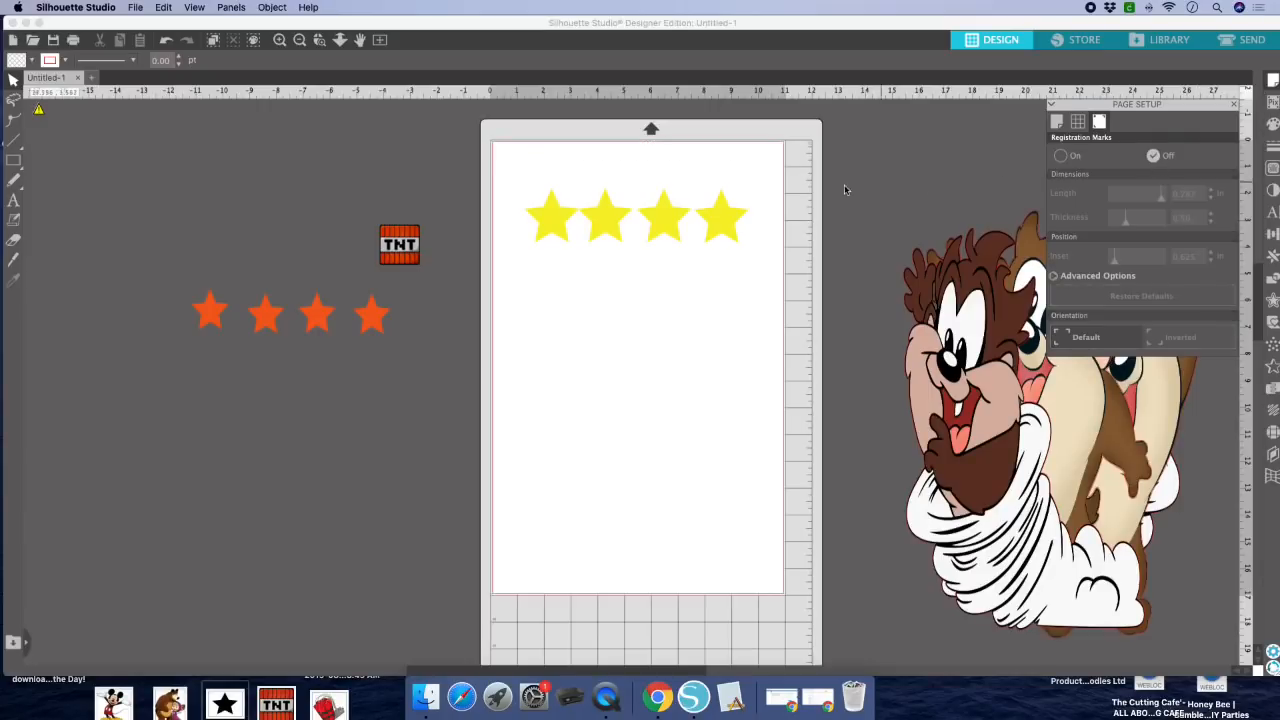
left_click(754, 174)
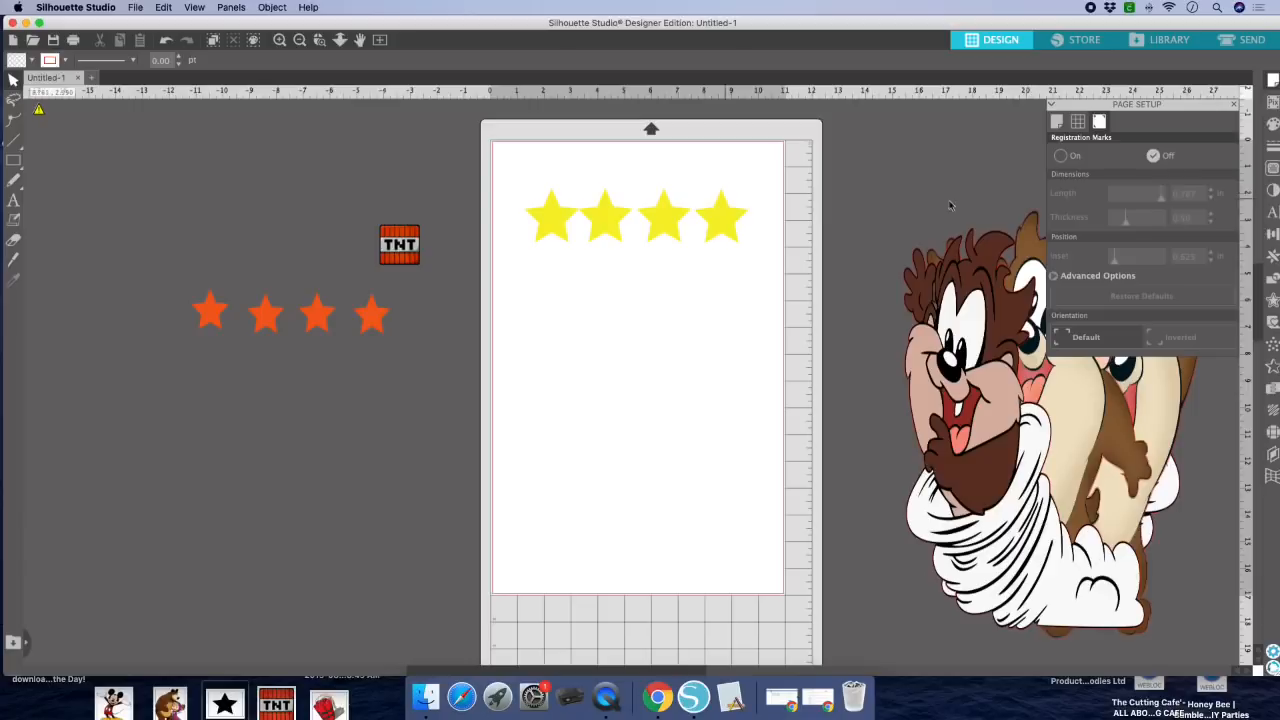
left_click(1236, 106)
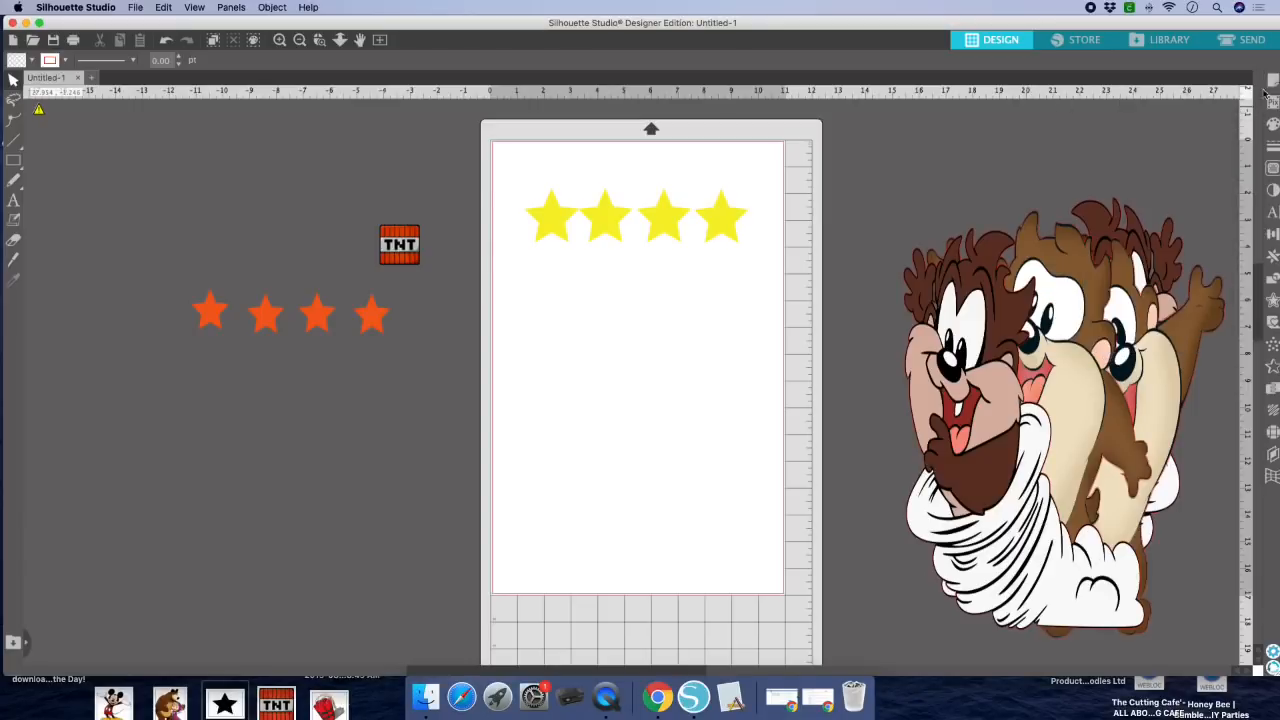
Step: Preview the yellow stars' cut lines in the send view, shift the first star toward the page edge, and return to the design view
left_click(1245, 39)
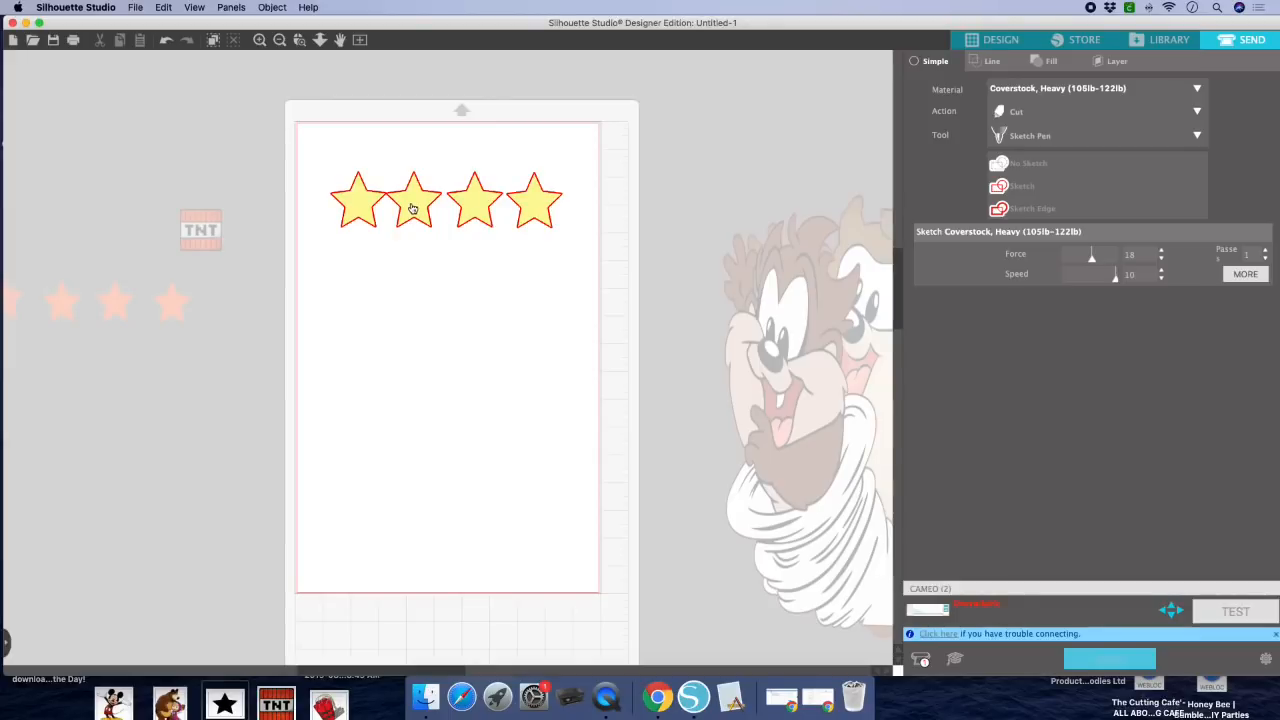
left_click(337, 200)
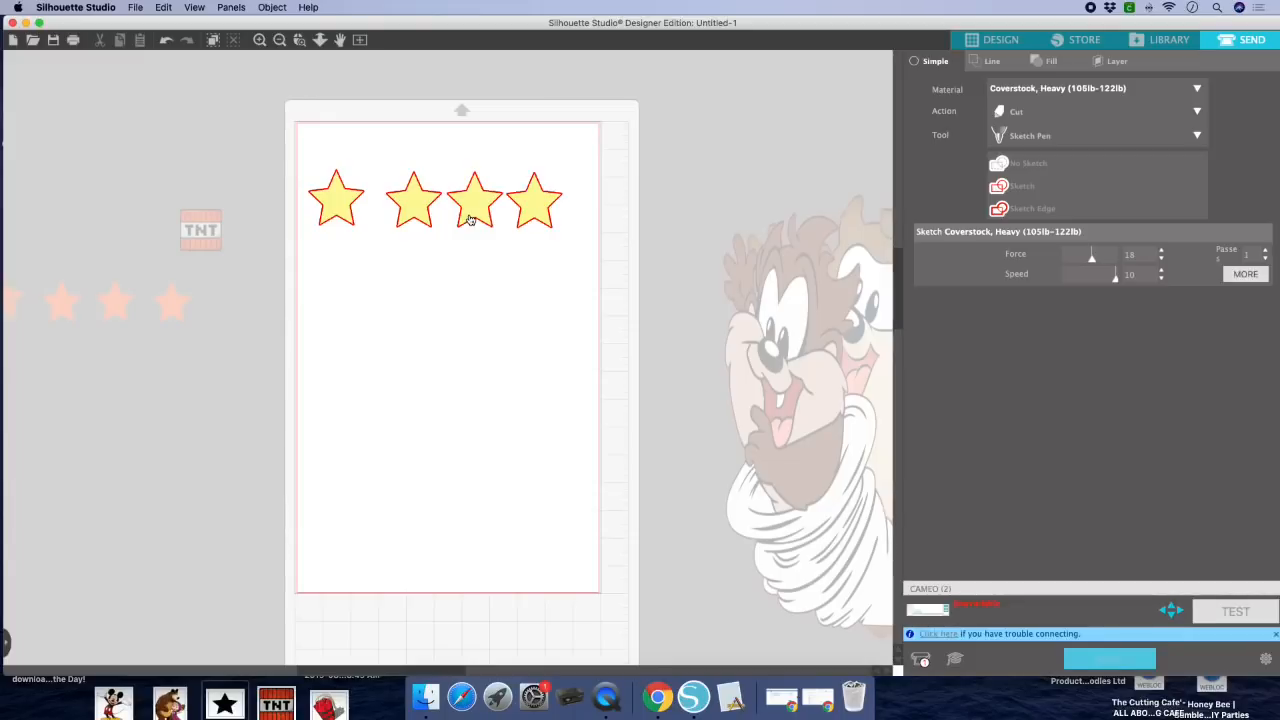
scroll(571, 183, "down", 3)
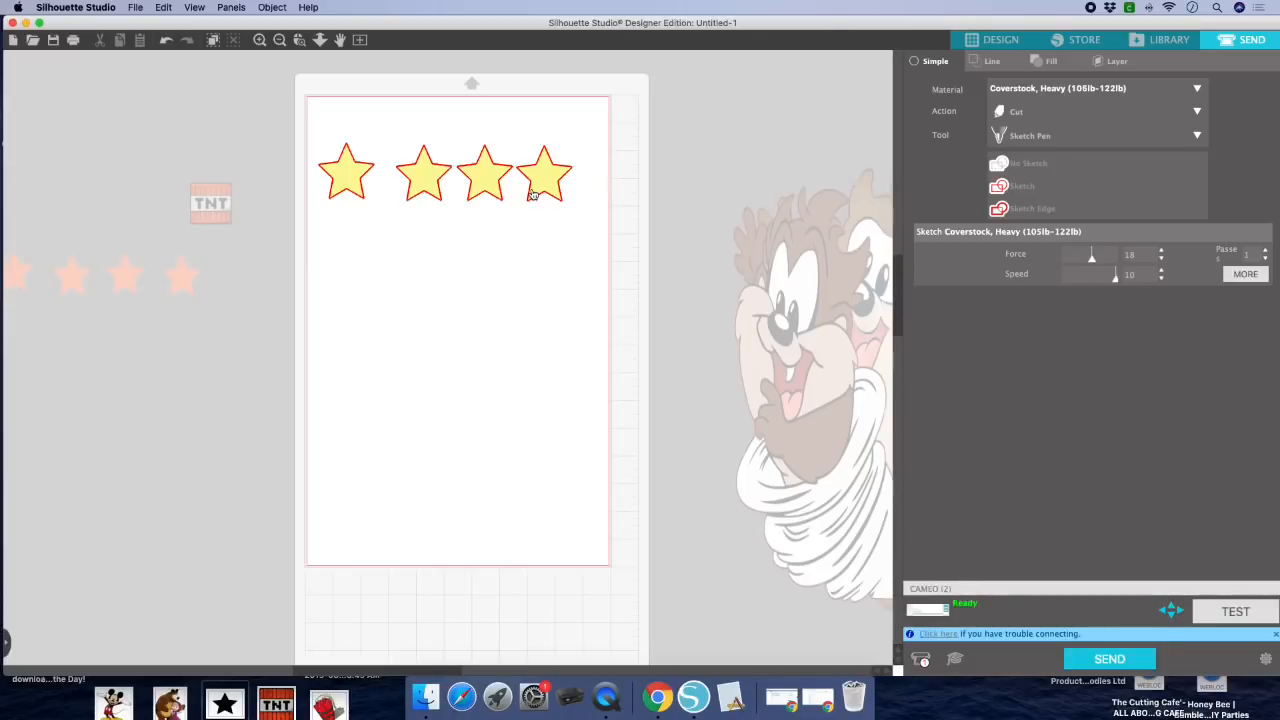
left_click(1003, 39)
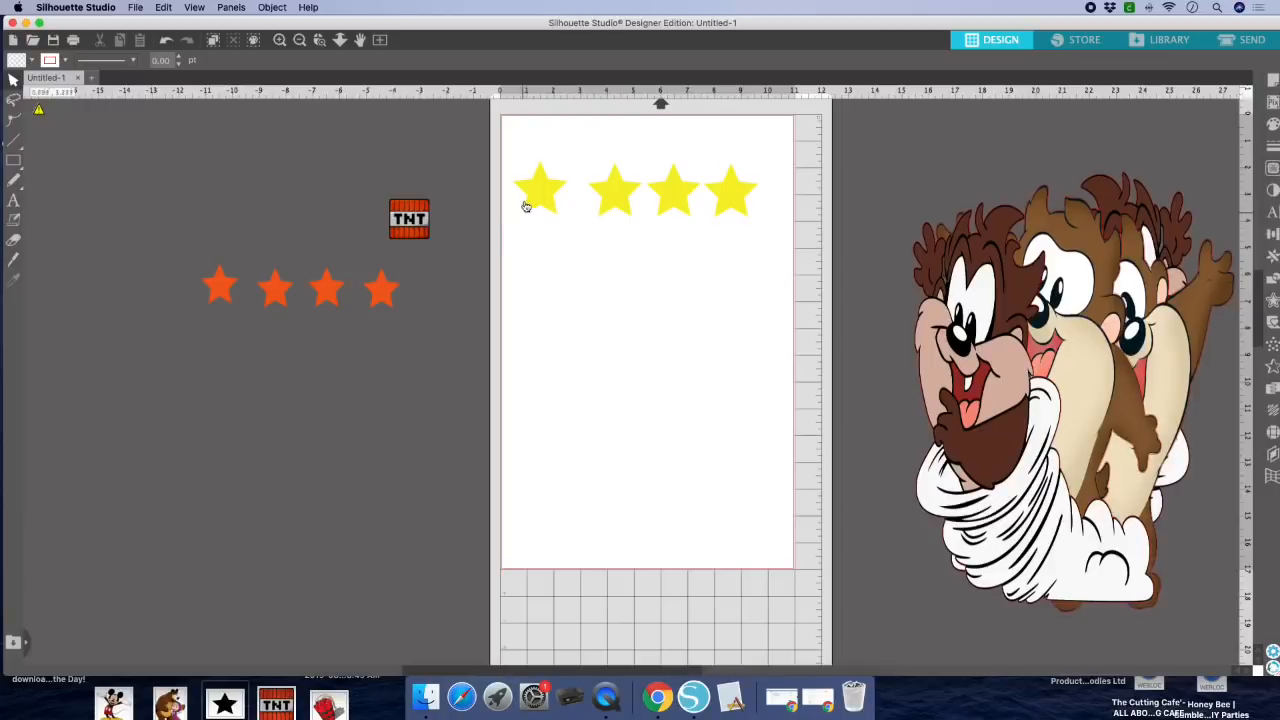
Step: Swap the star rows by moving the four yellow stars off the page and placing the four orange stars on it
left_click_drag(516, 158, 791, 217)
left_click_drag(718, 203, 293, 141)
left_click(193, 255)
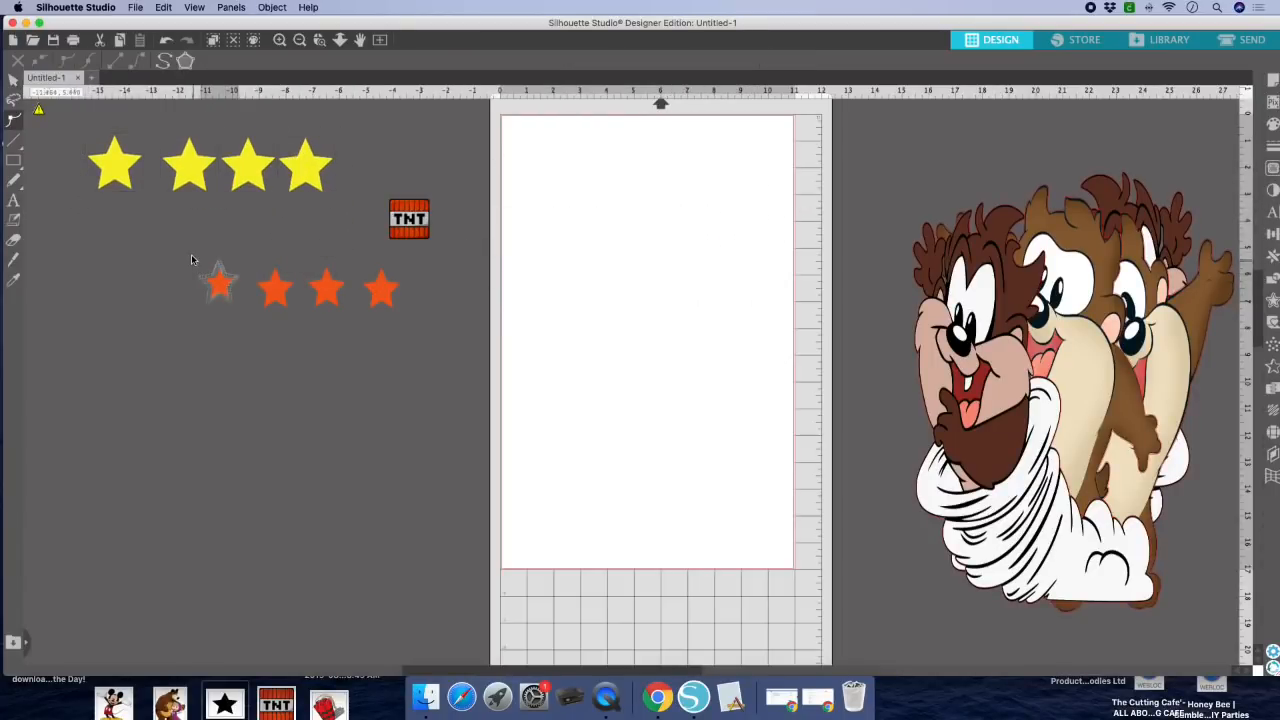
left_click_drag(193, 255, 411, 322)
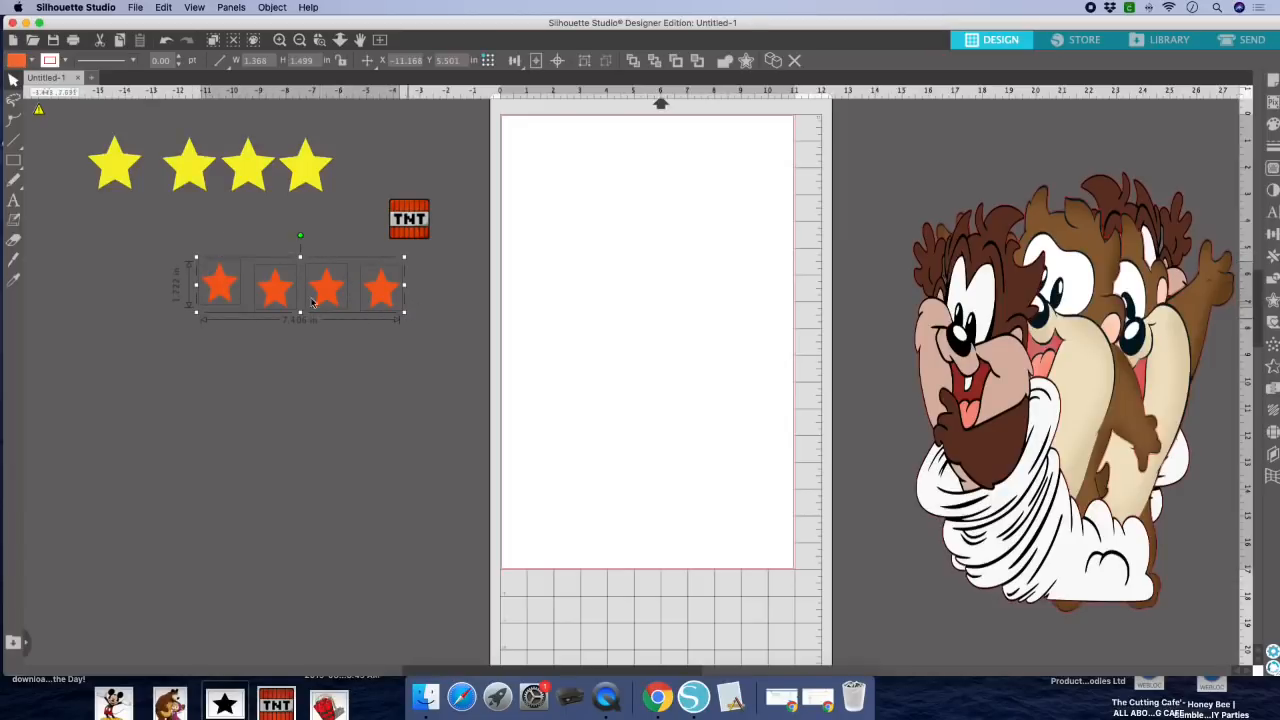
left_click_drag(271, 295, 616, 196)
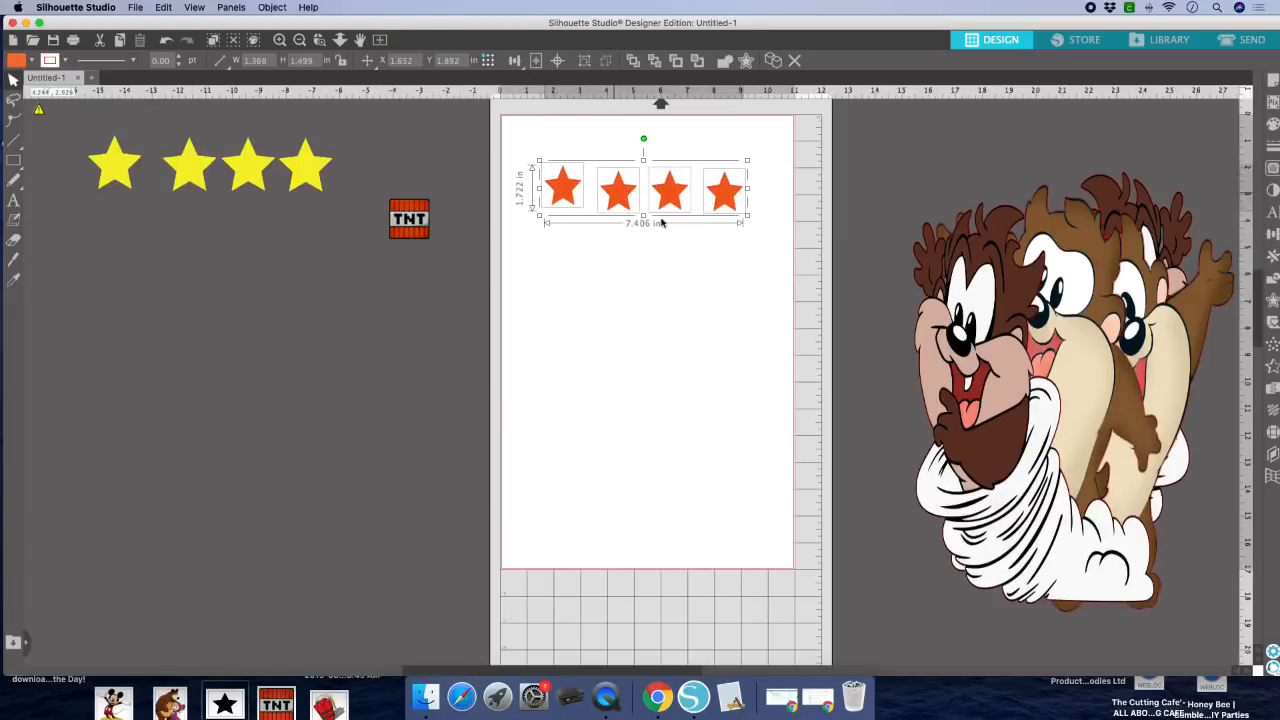
left_click(1003, 125)
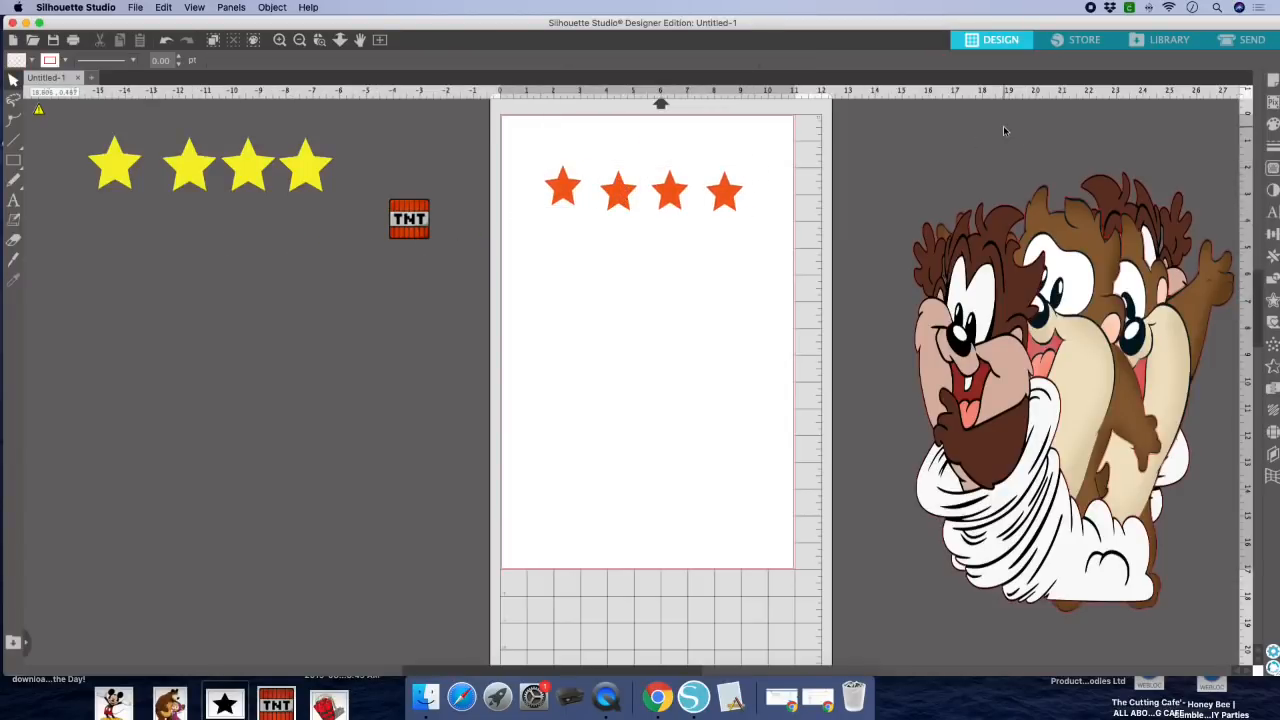
Step: Try the print setup for the orange stars with registration marks on, cancel printing, and turn the marks off
left_click(1274, 94)
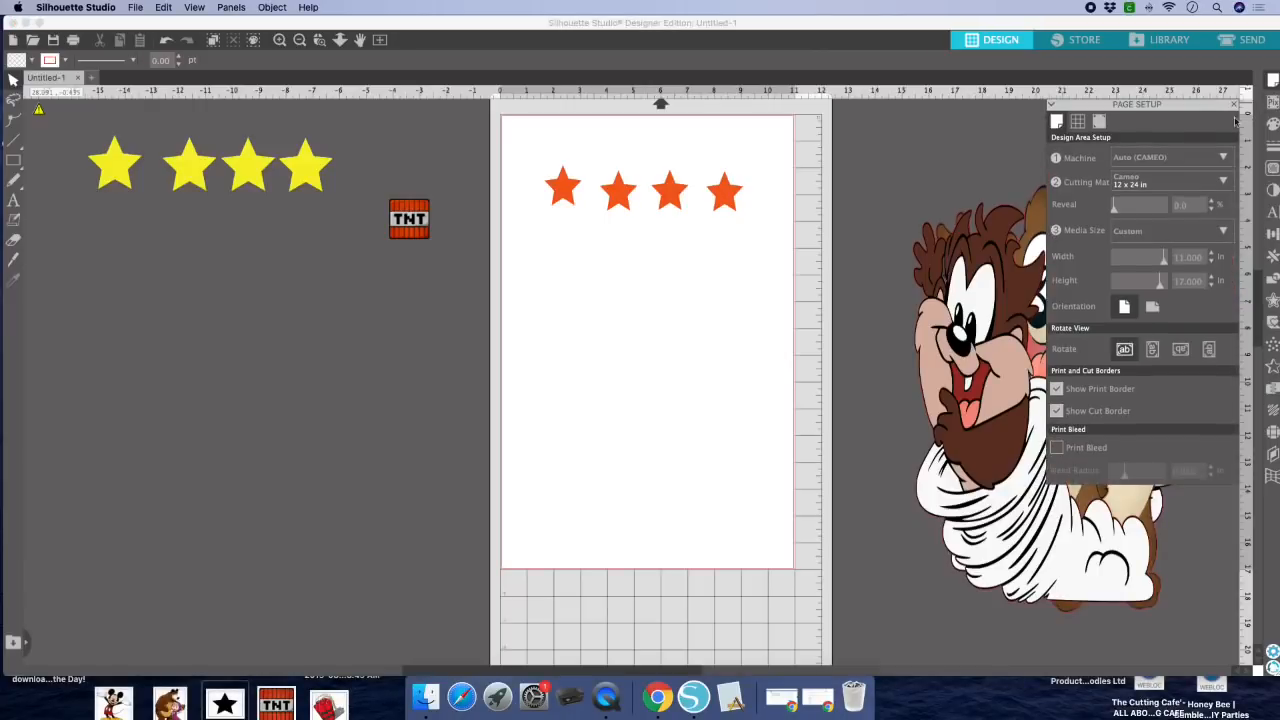
left_click(1100, 122)
left_click(1062, 156)
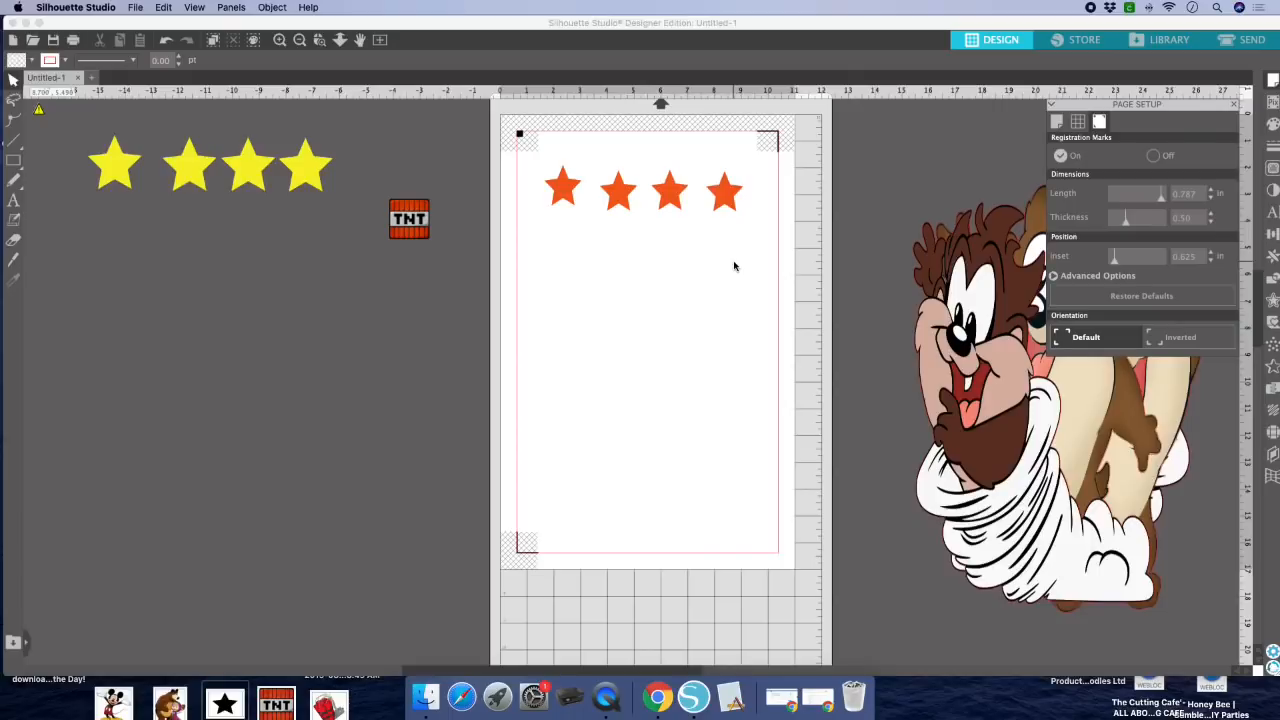
left_click(74, 40)
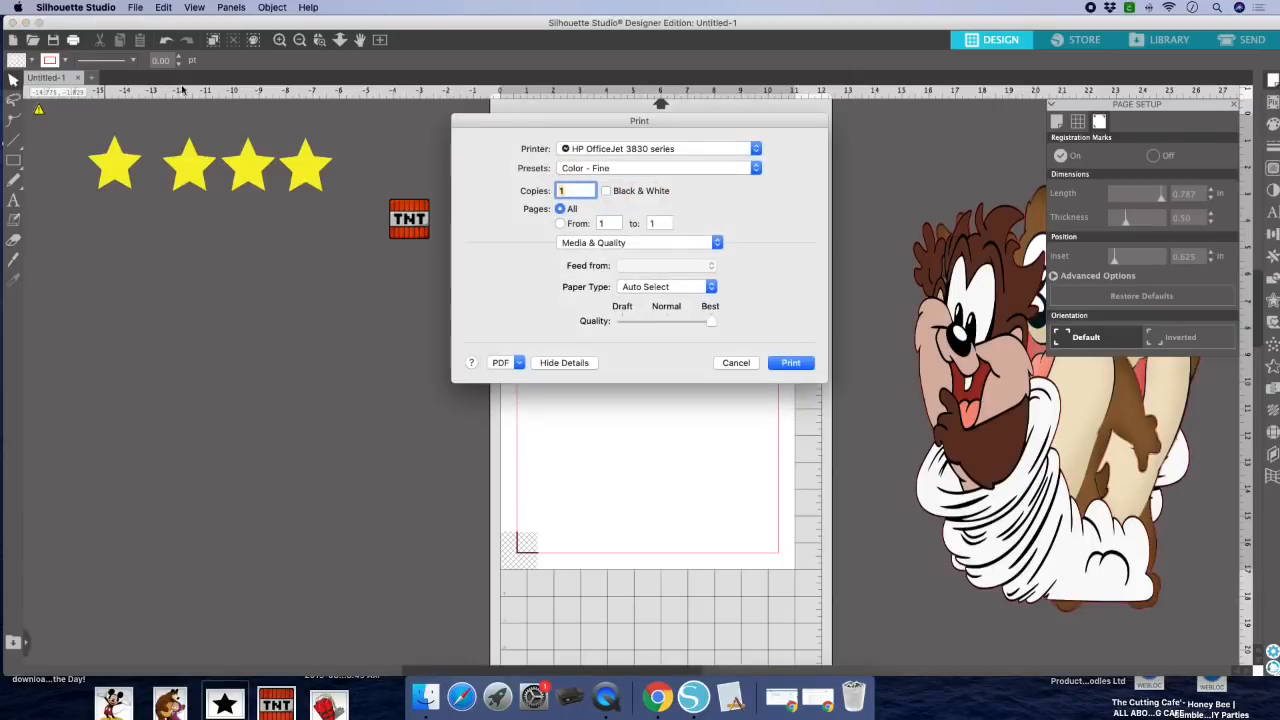
left_click(737, 365)
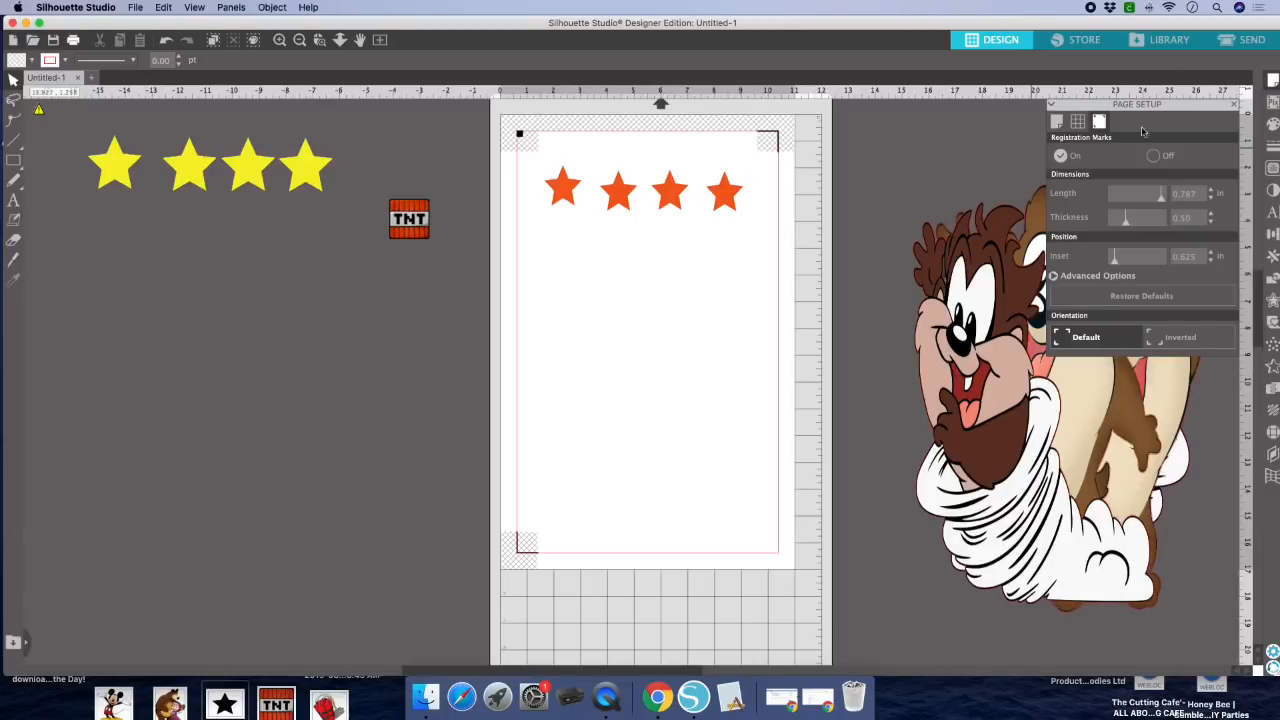
left_click(1155, 157)
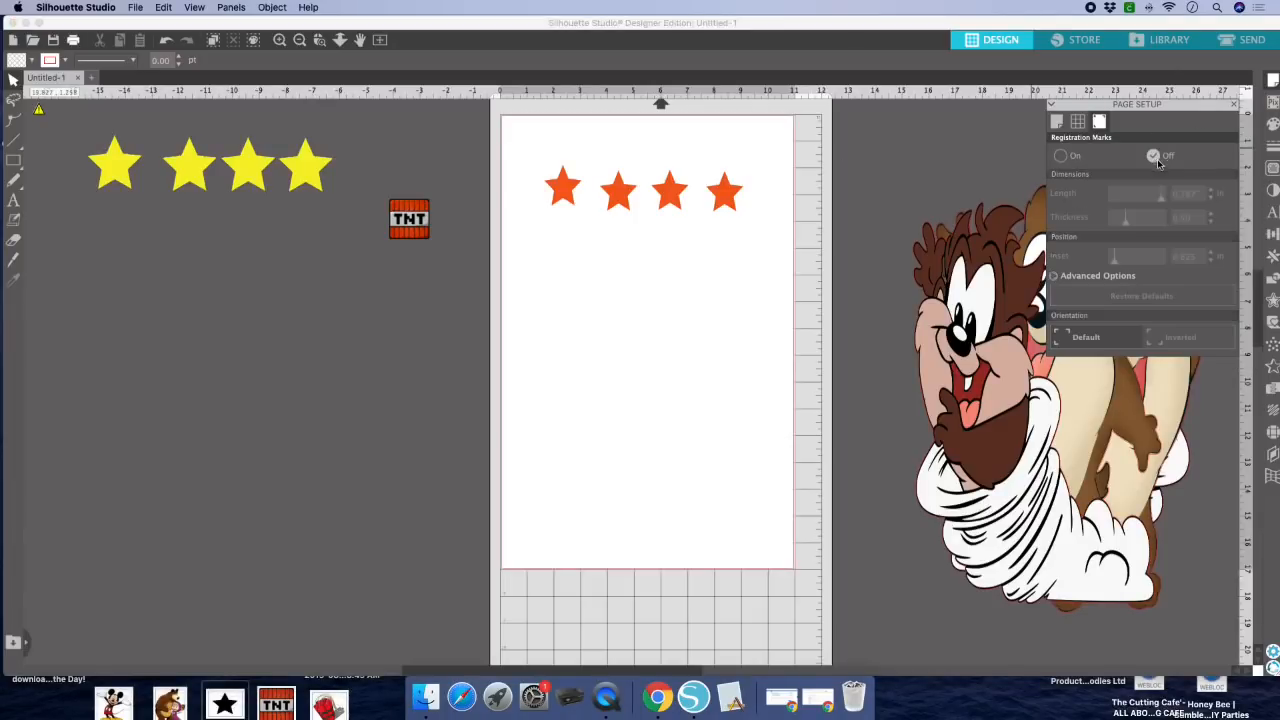
left_click(1234, 107)
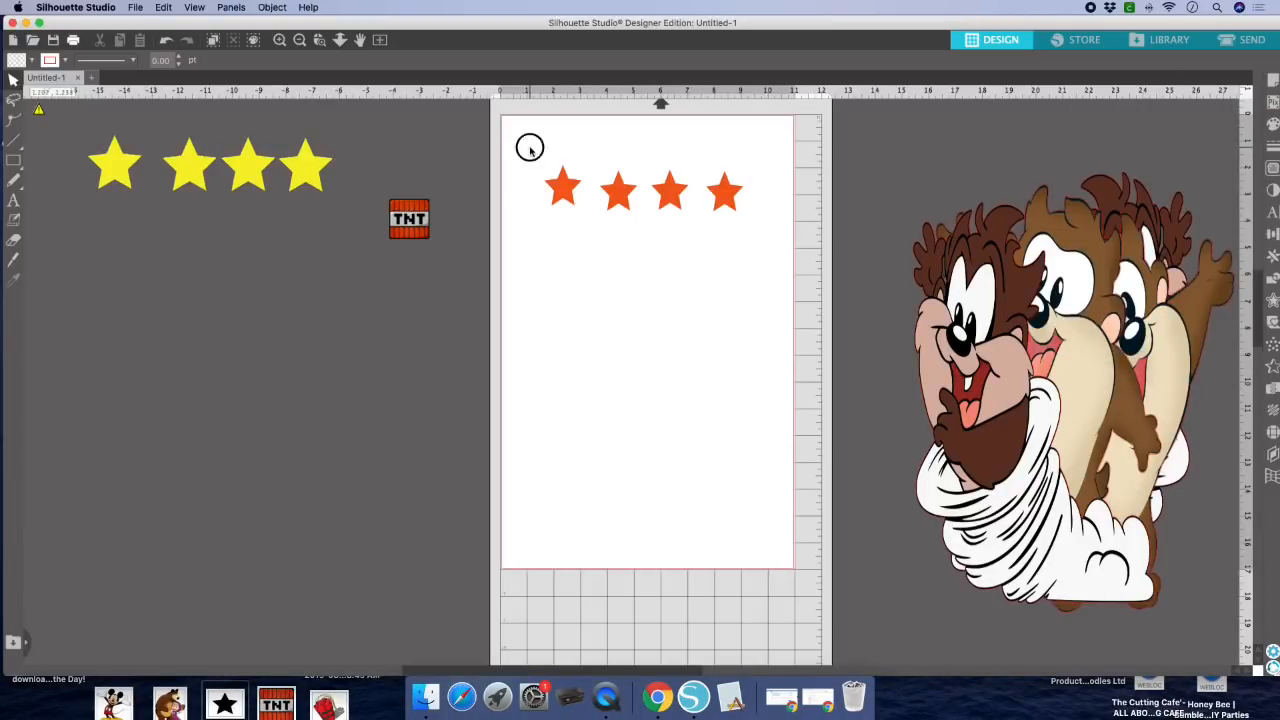
Step: Check the orange stars' cut lines in the send view and return to the design view
left_click(553, 183)
left_click(634, 269)
left_click(1224, 45)
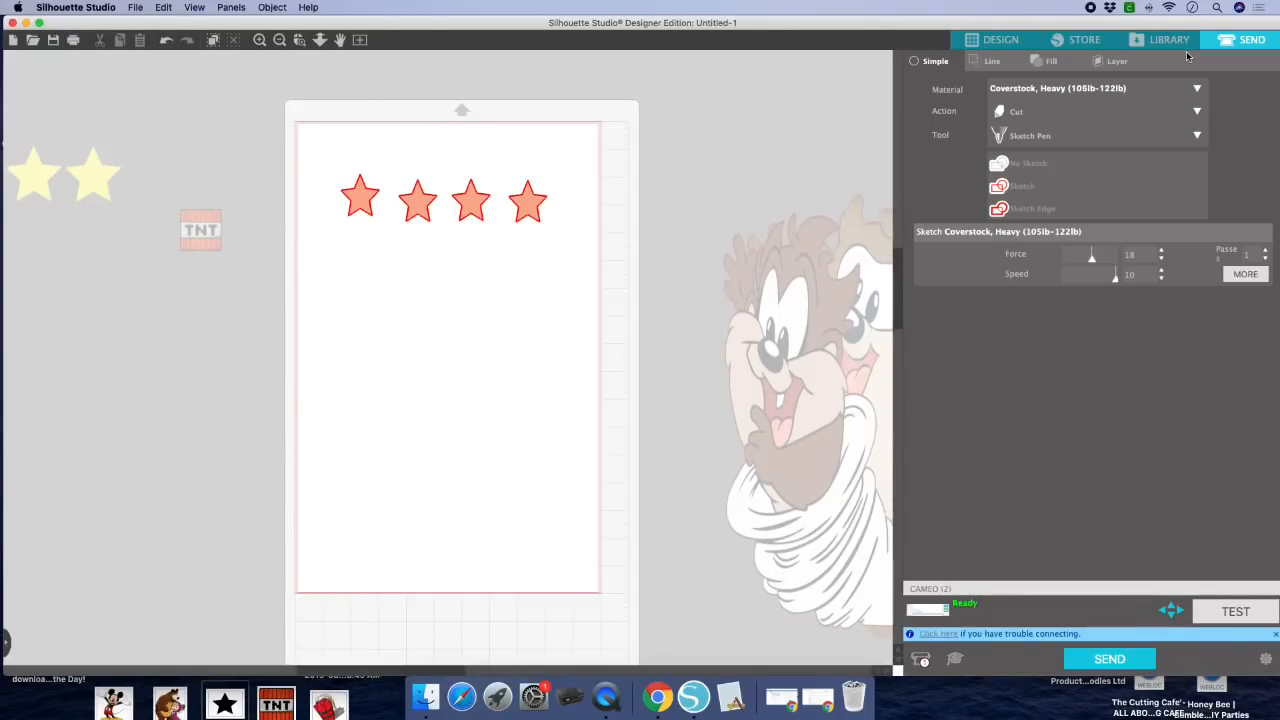
left_click(1003, 44)
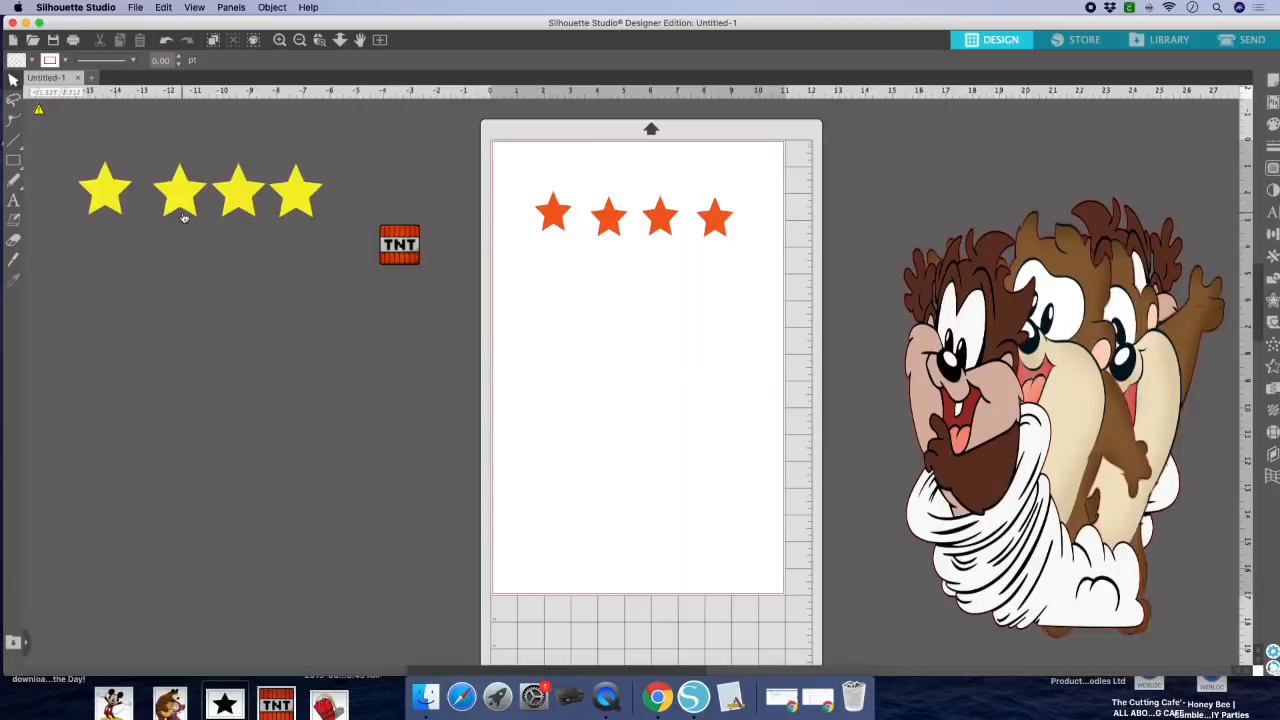
Step: Place the four yellow stars on the page beneath the orange row and move the orange row slightly up and left
left_click_drag(80, 225, 328, 160)
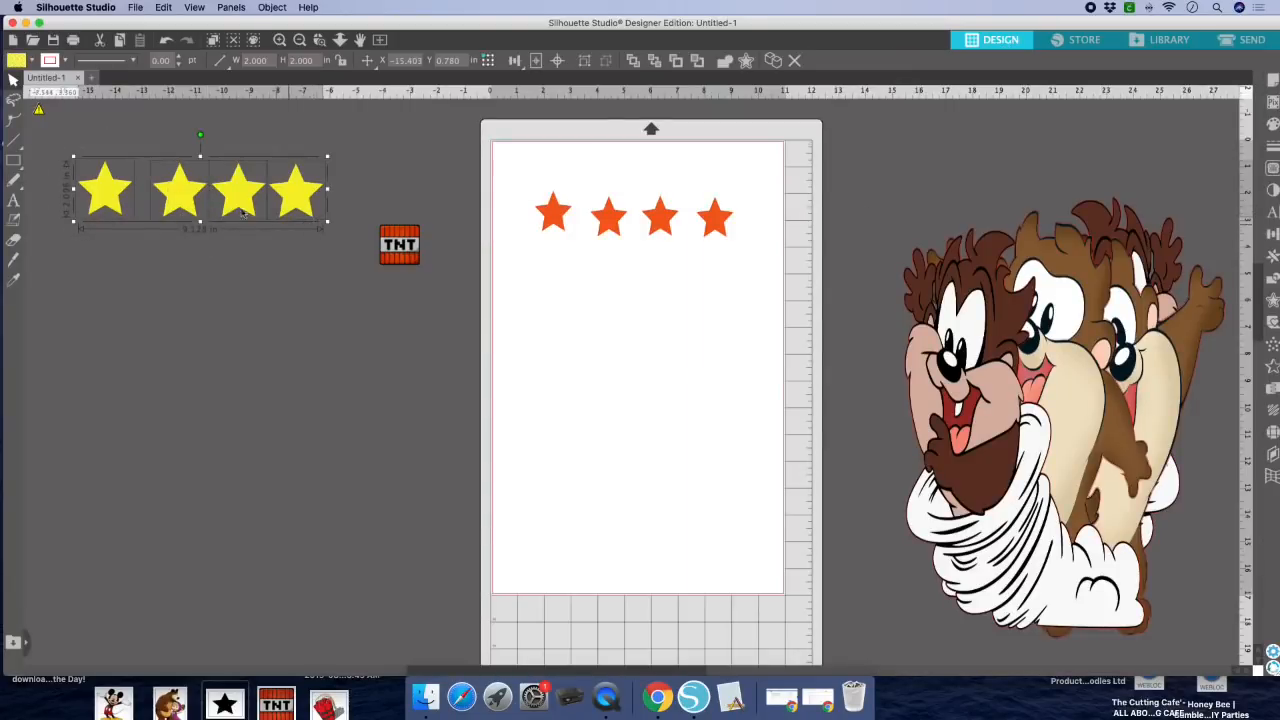
left_click_drag(242, 212, 631, 282)
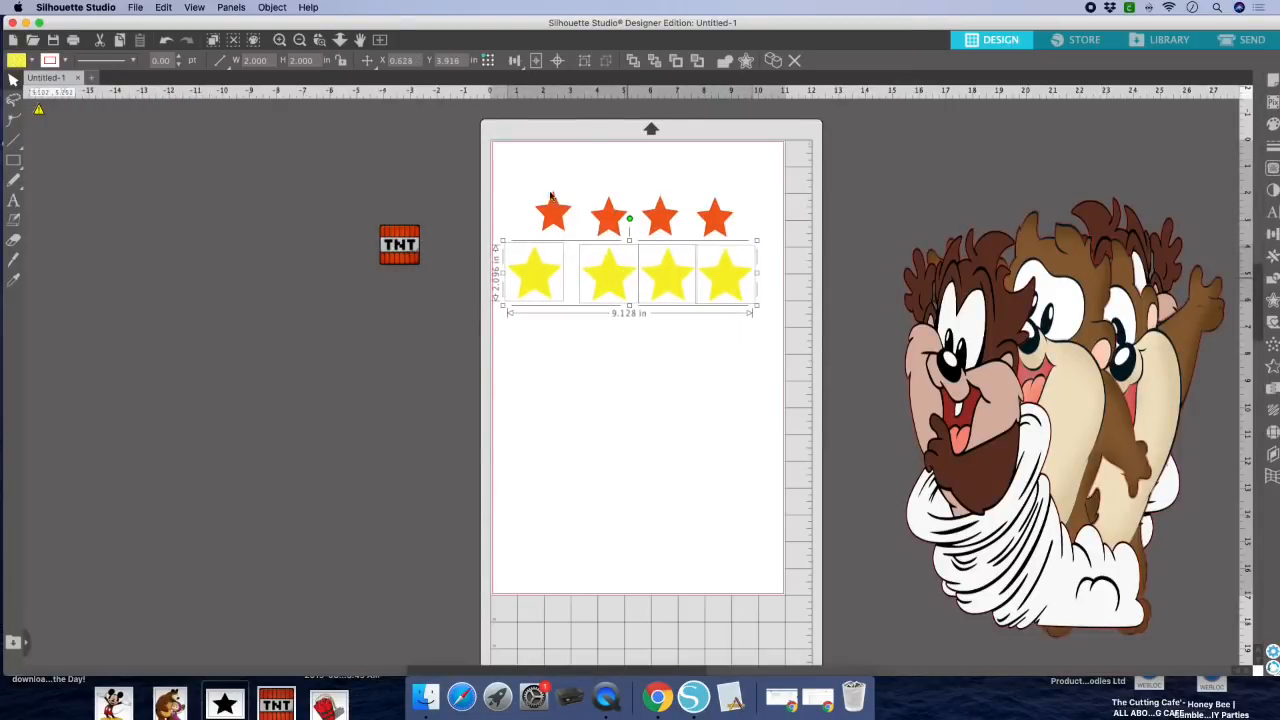
left_click_drag(522, 176, 704, 211)
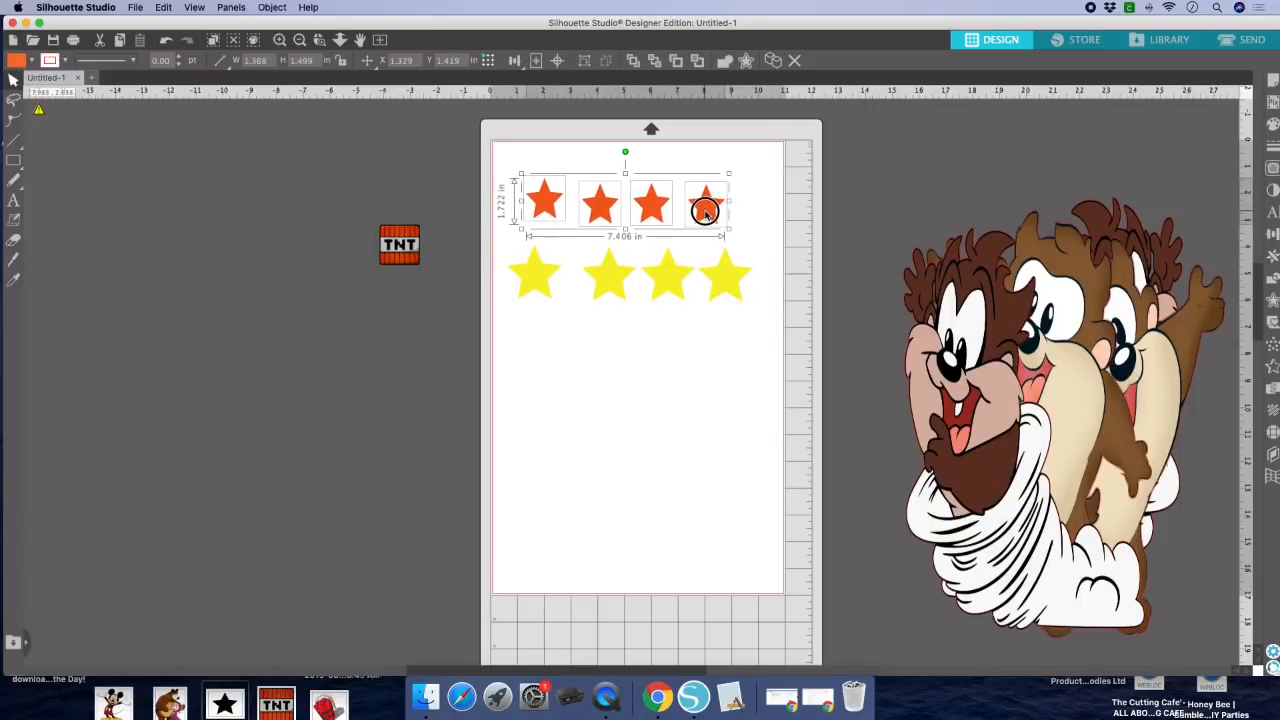
double_click(403, 250)
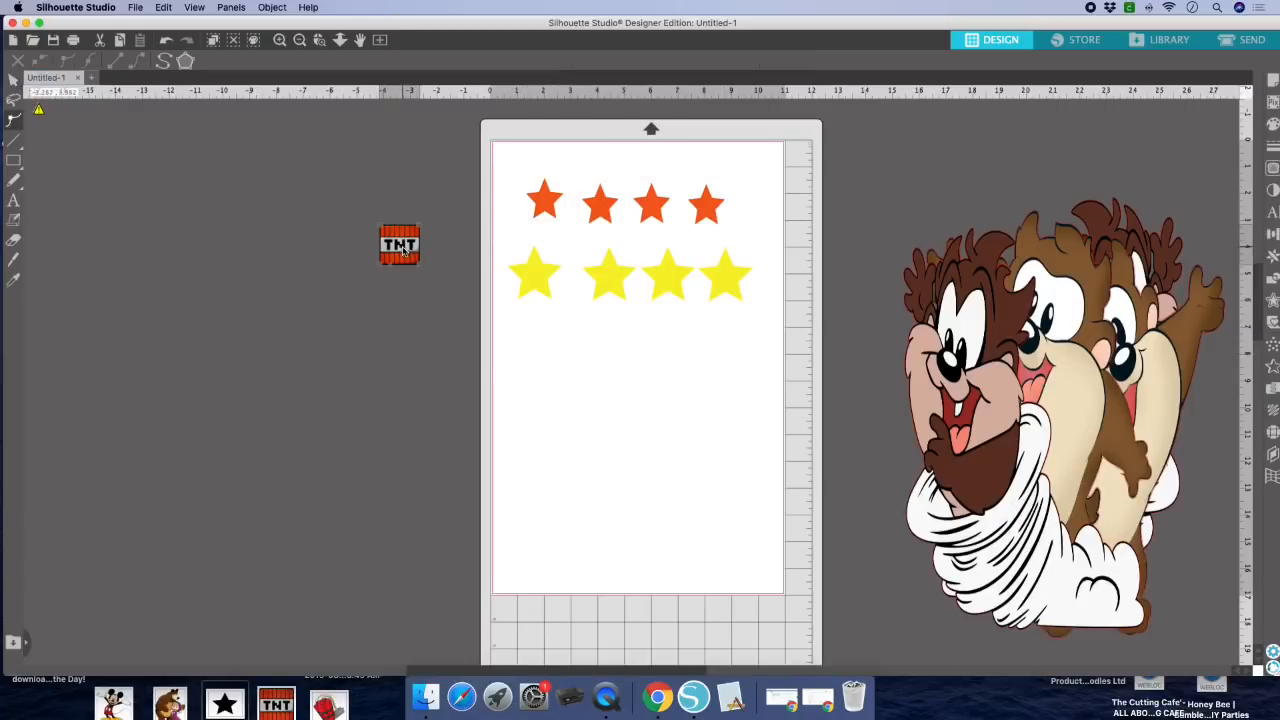
left_click(361, 203)
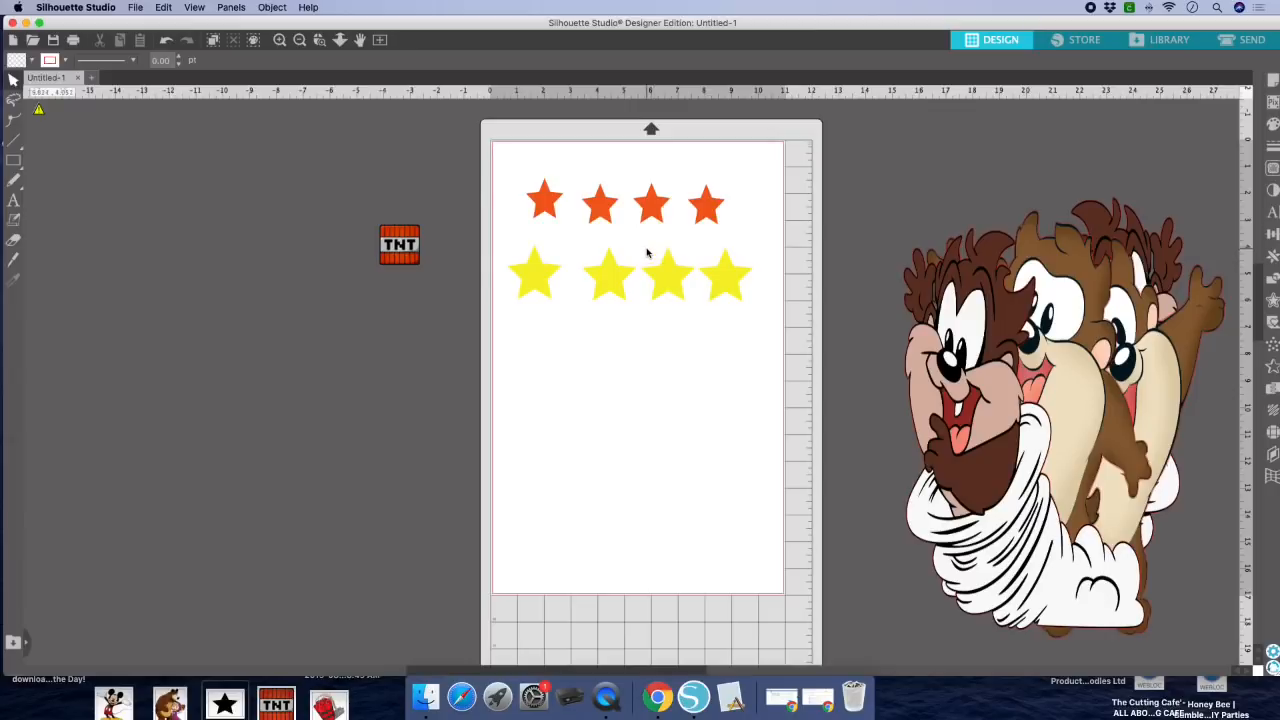
Step: Move both star rows off the page to above the characters and shift the TNT block farther from the page
left_click_drag(502, 160, 763, 314)
left_click_drag(690, 183, 1068, 142)
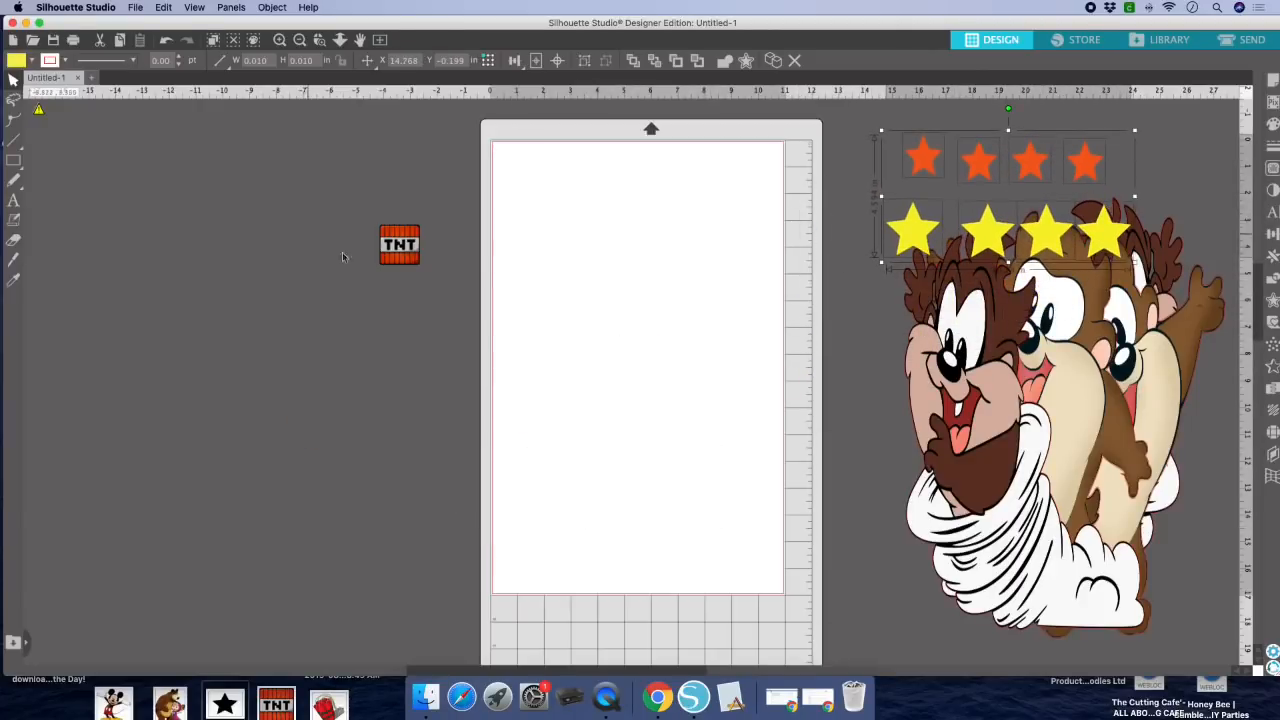
left_click(391, 244)
left_click_drag(391, 244, 236, 236)
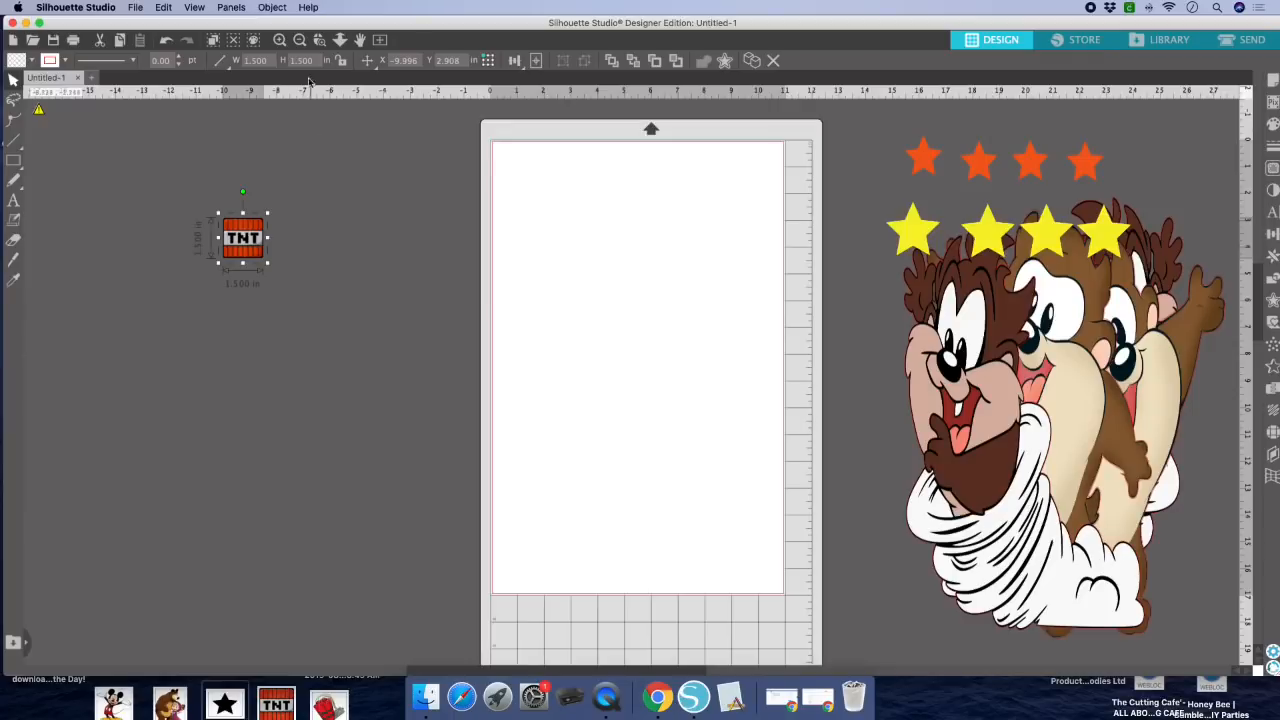
Step: Resize the TNT block to 9 in wide and 1.2 in high
left_click(220, 58)
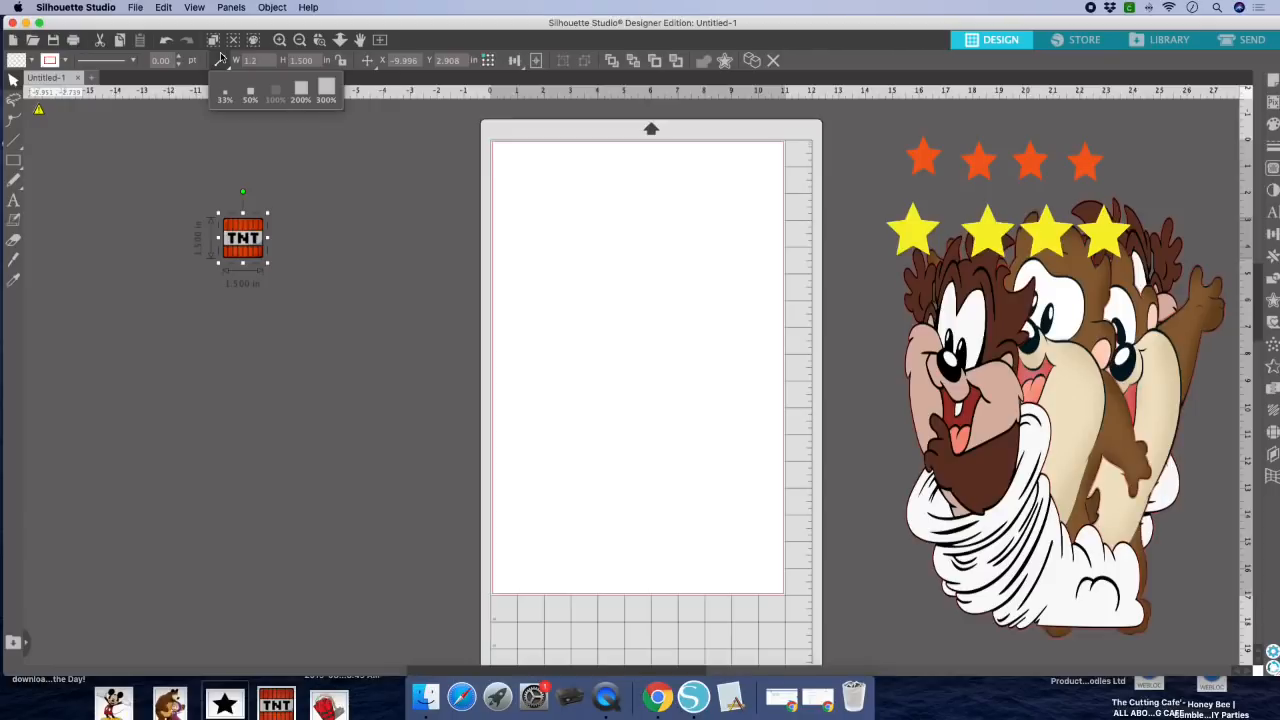
left_click_drag(317, 61, 263, 59)
type("1.2")
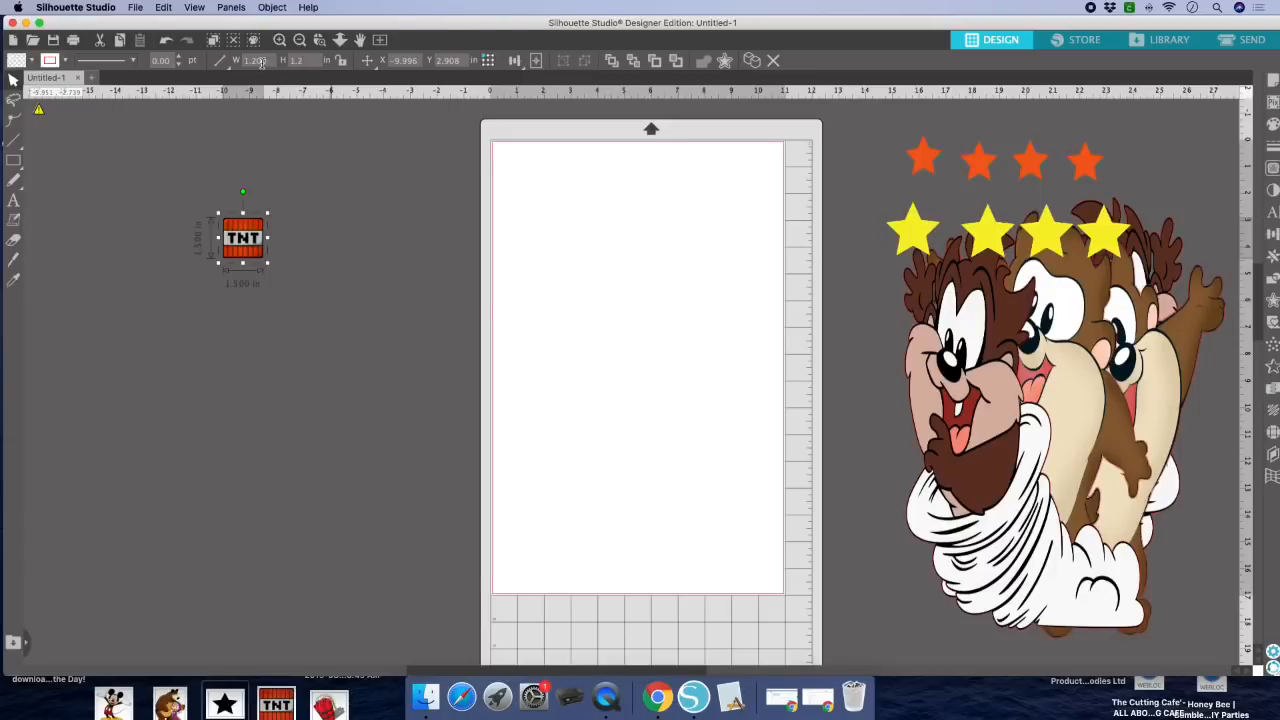
left_click_drag(268, 60, 230, 58)
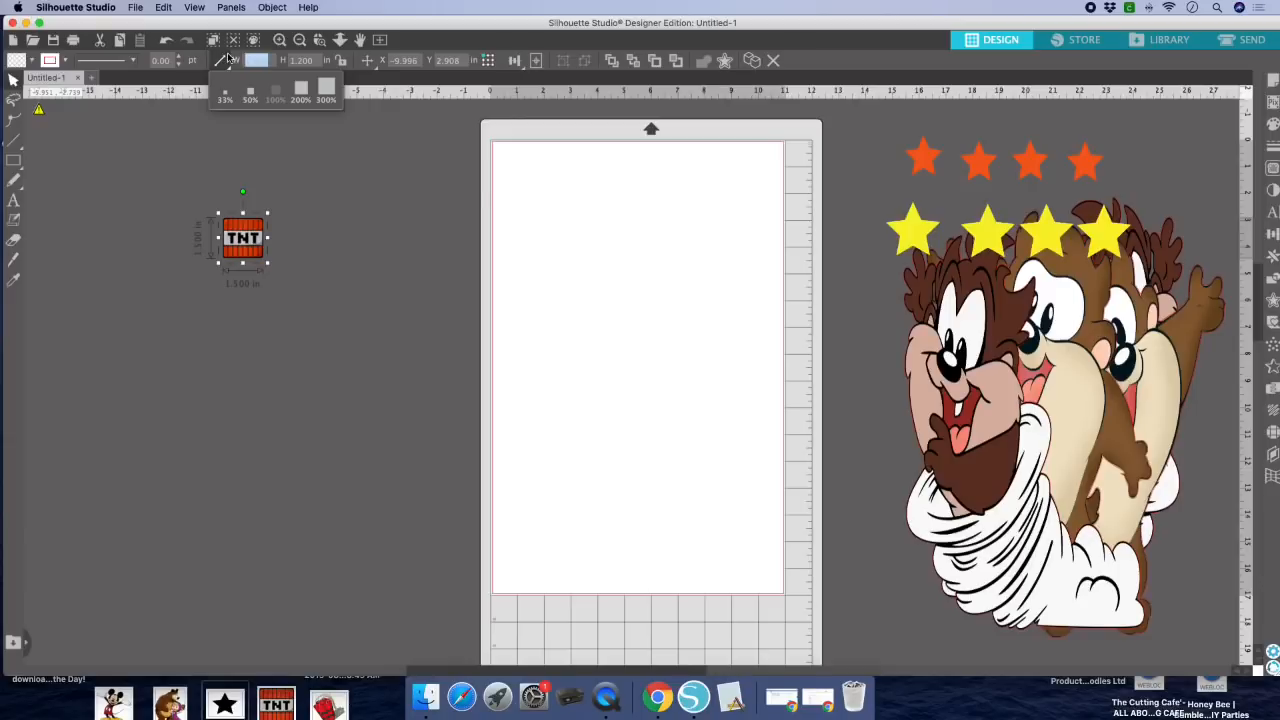
type("9")
key("Return")
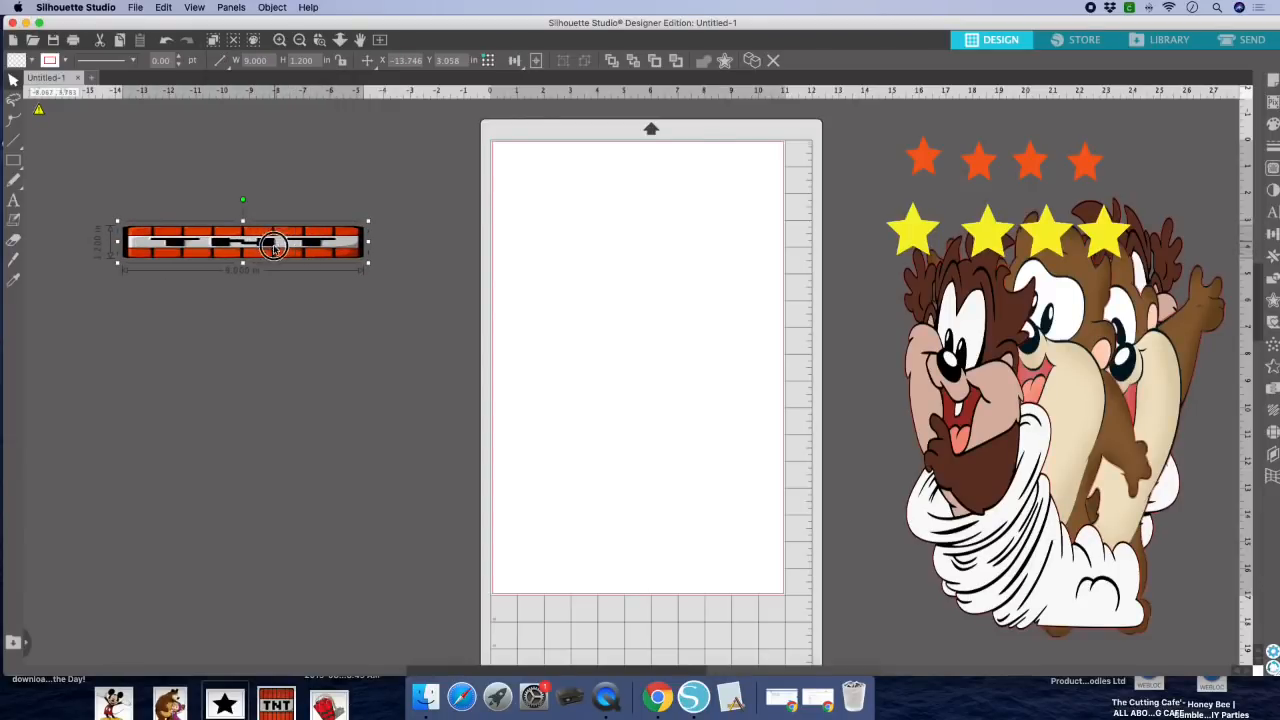
Step: Move the TNT strip slightly lower and stretch it horizontally to about 10.4 in wide
left_click_drag(277, 243, 269, 271)
left_click(254, 357)
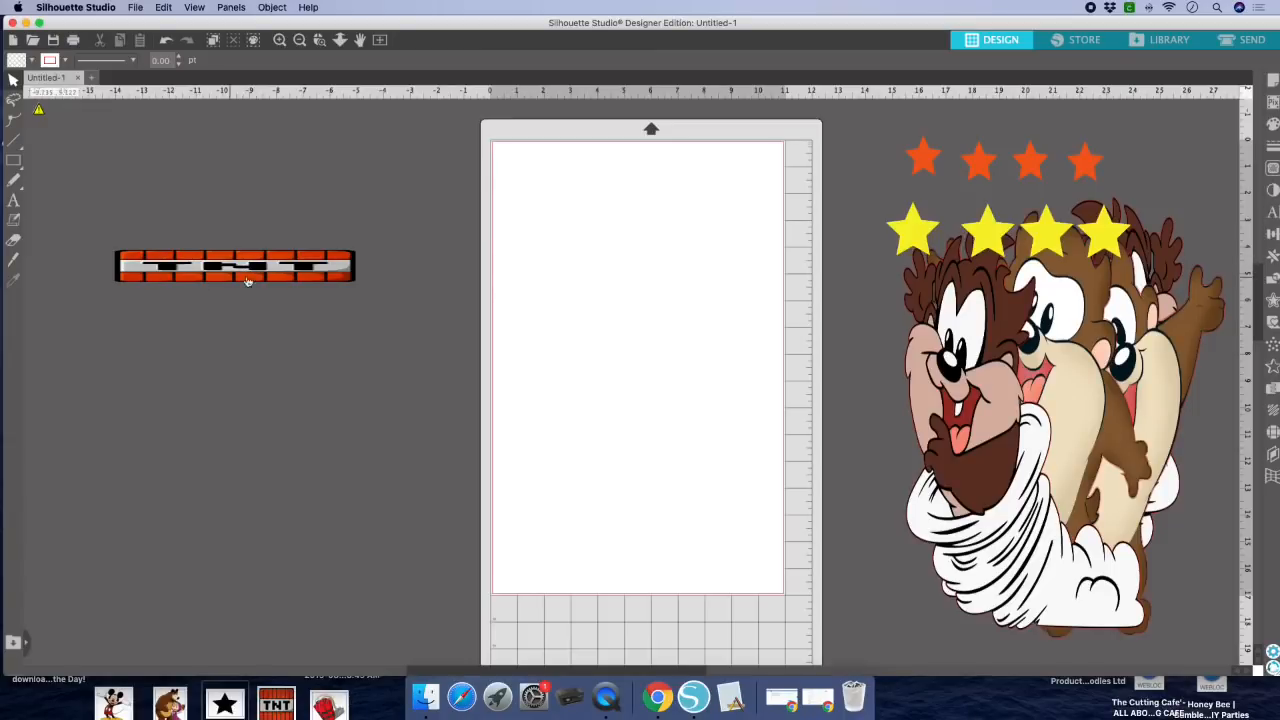
left_click(245, 268)
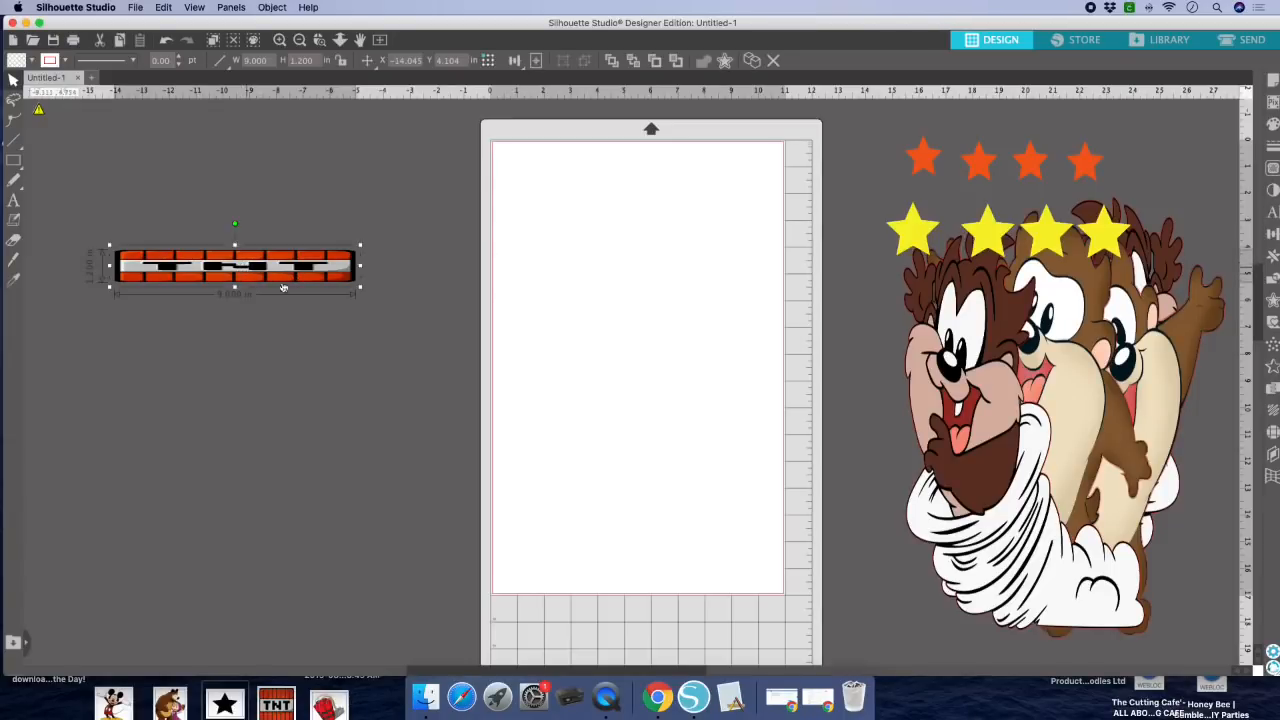
left_click_drag(360, 265, 398, 265)
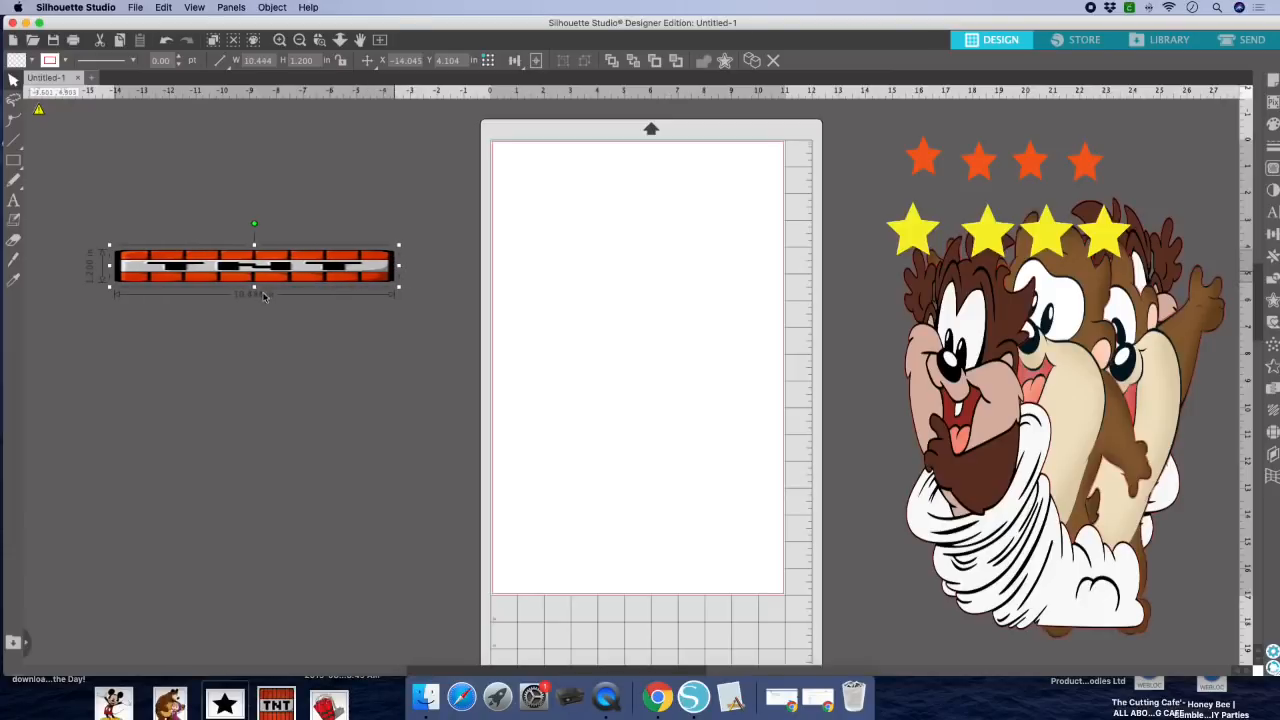
Step: Stretch the TNT strip to about 2.8 in high and widen it to about 13.9 in
left_click_drag(254, 287, 254, 329)
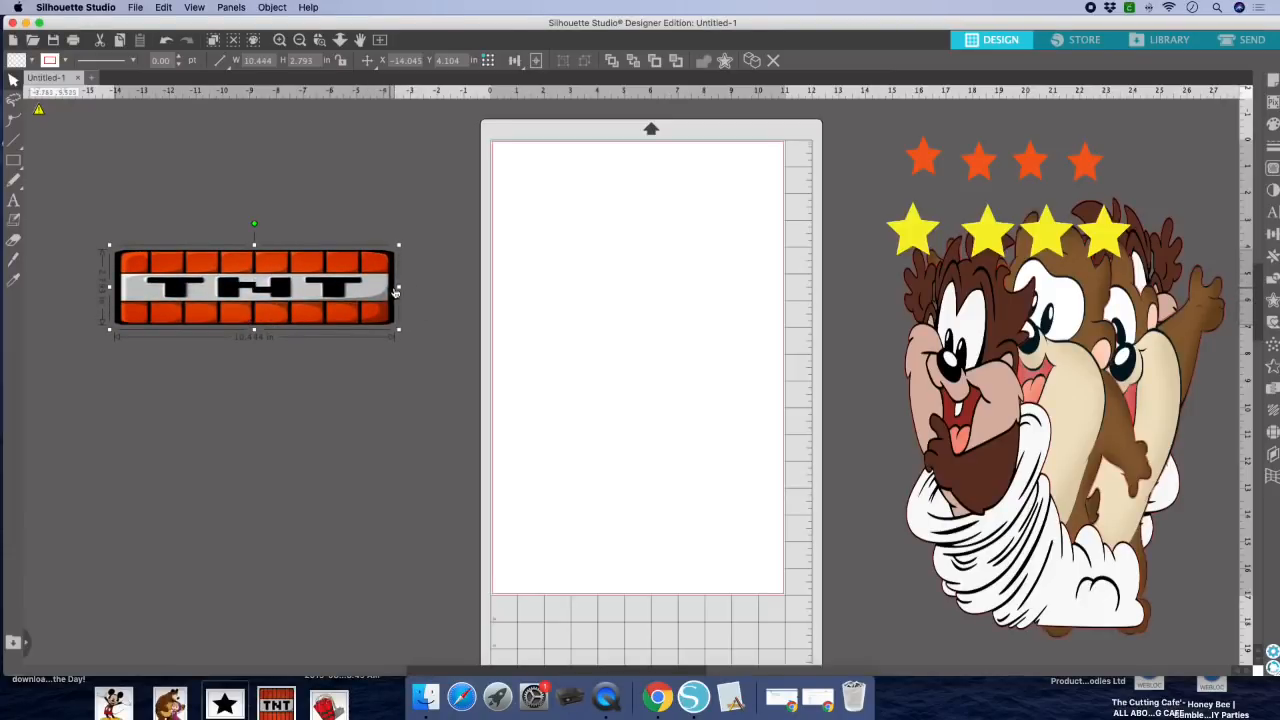
left_click_drag(399, 287, 368, 287)
left_click(462, 262)
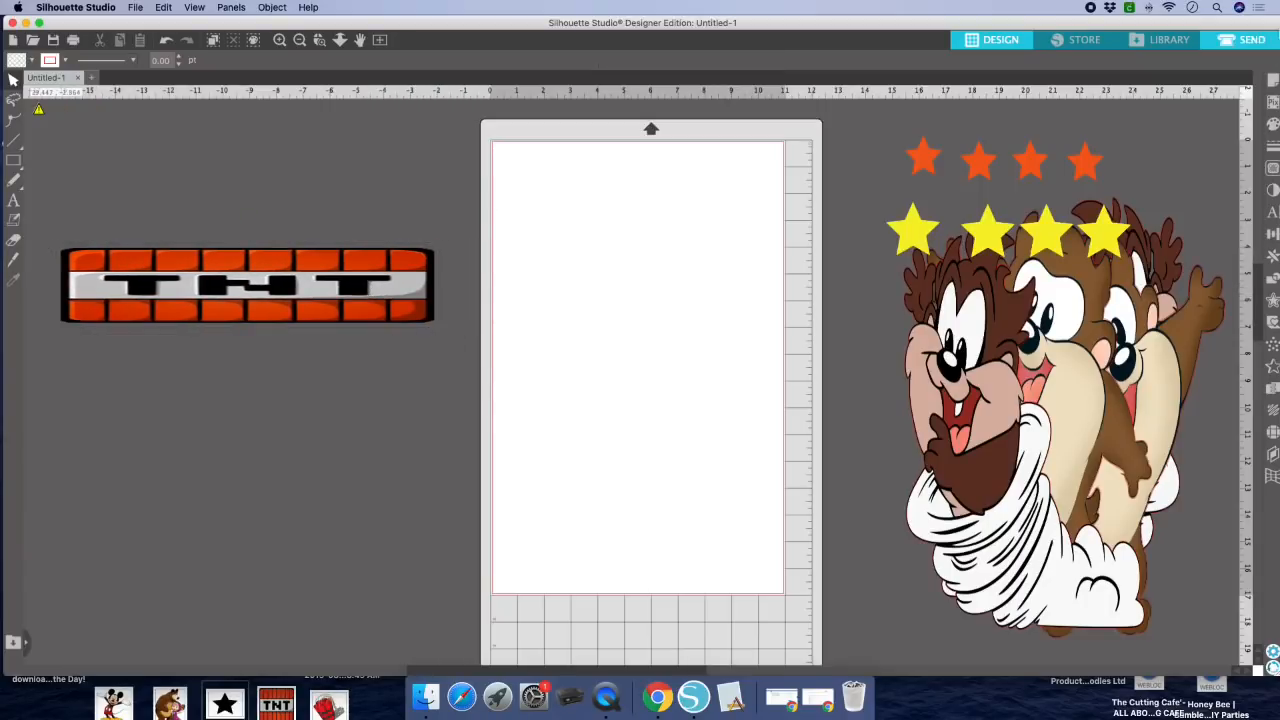
Step: Trace and detach the TNT label band from the strip at 100% threshold and move the detached label below the strip
left_click(1270, 84)
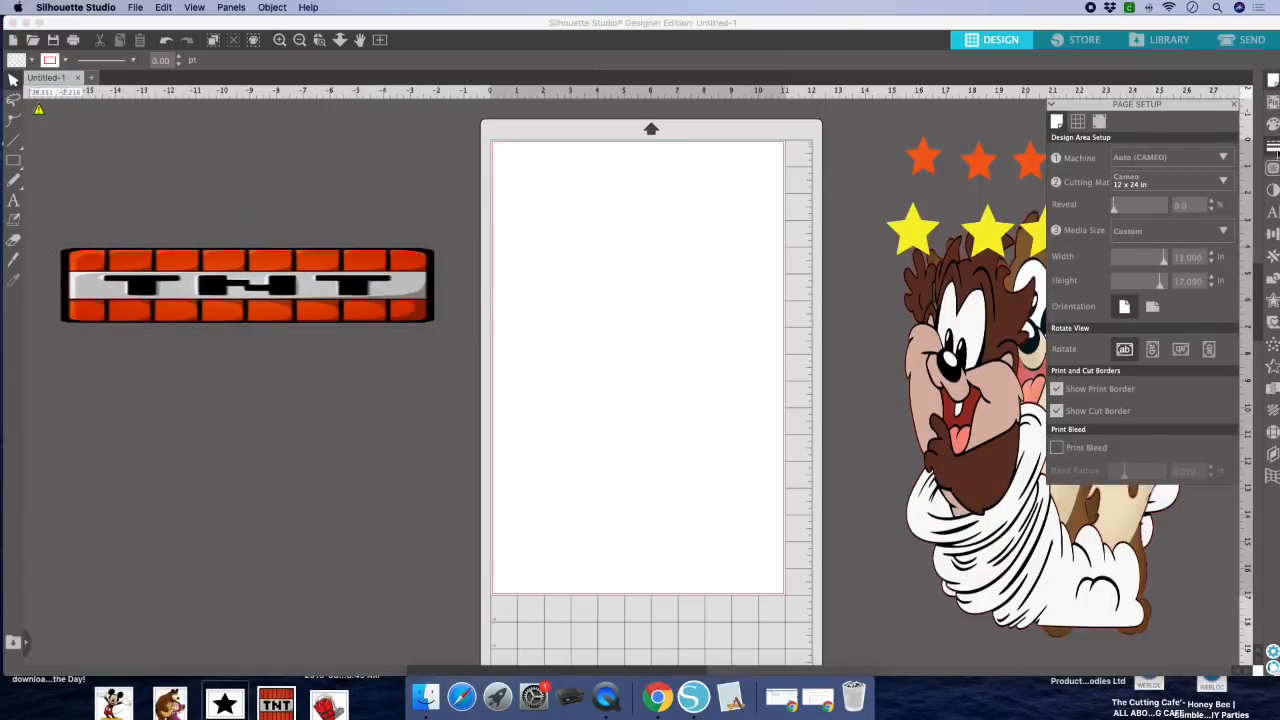
left_click(1272, 168)
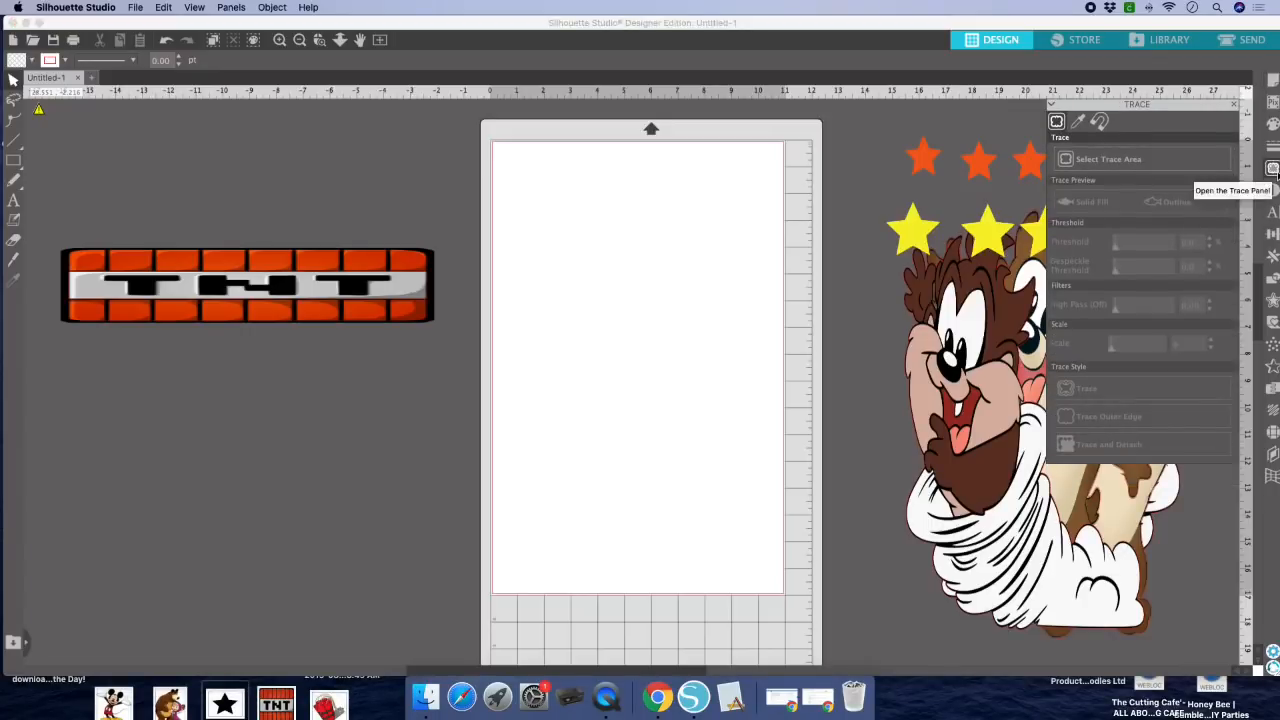
left_click(1105, 160)
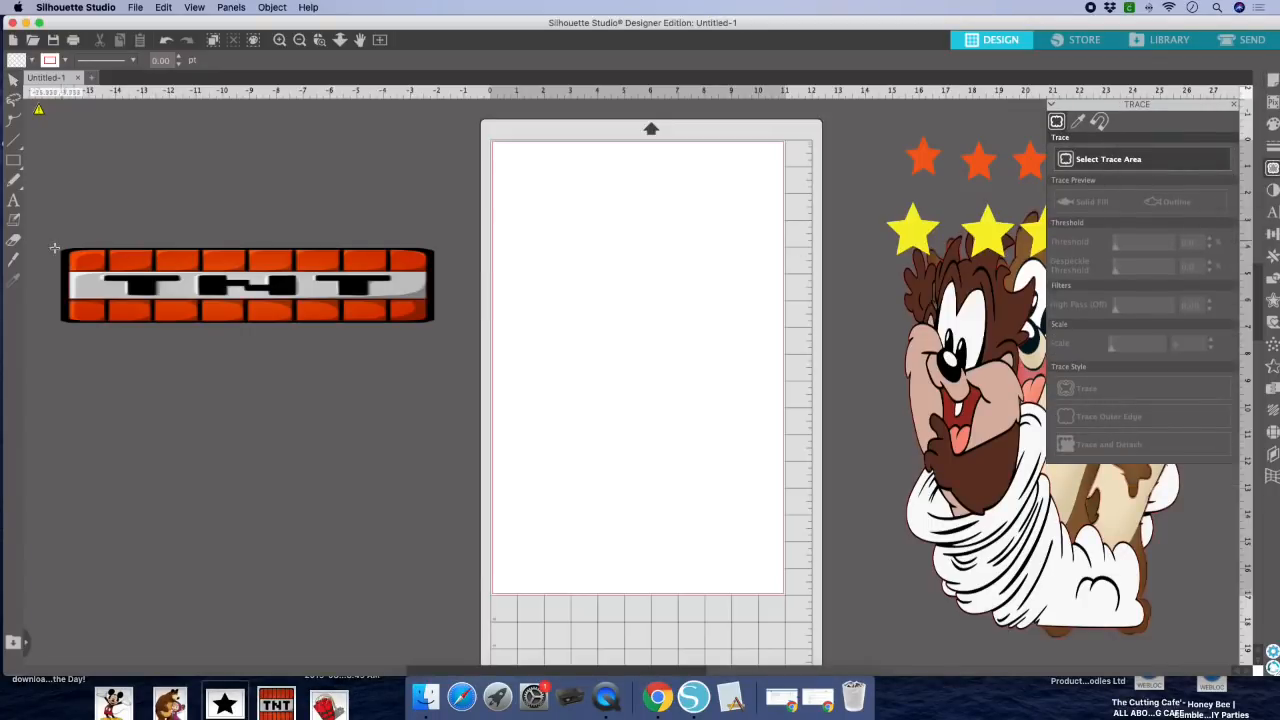
mouse_move(70, 272)
left_mouse_down()
mouse_move(80, 300)
mouse_move(112, 308)
mouse_move(449, 285)
mouse_move(426, 290)
left_mouse_up()
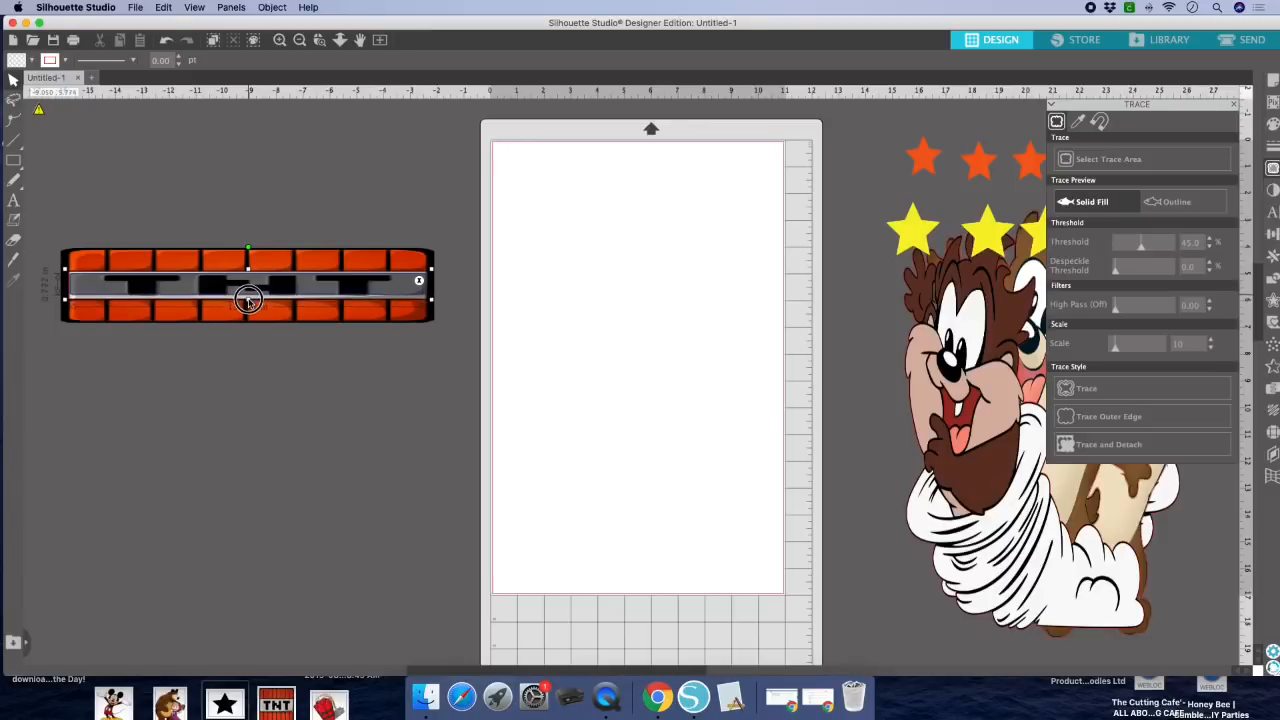
left_click(248, 266)
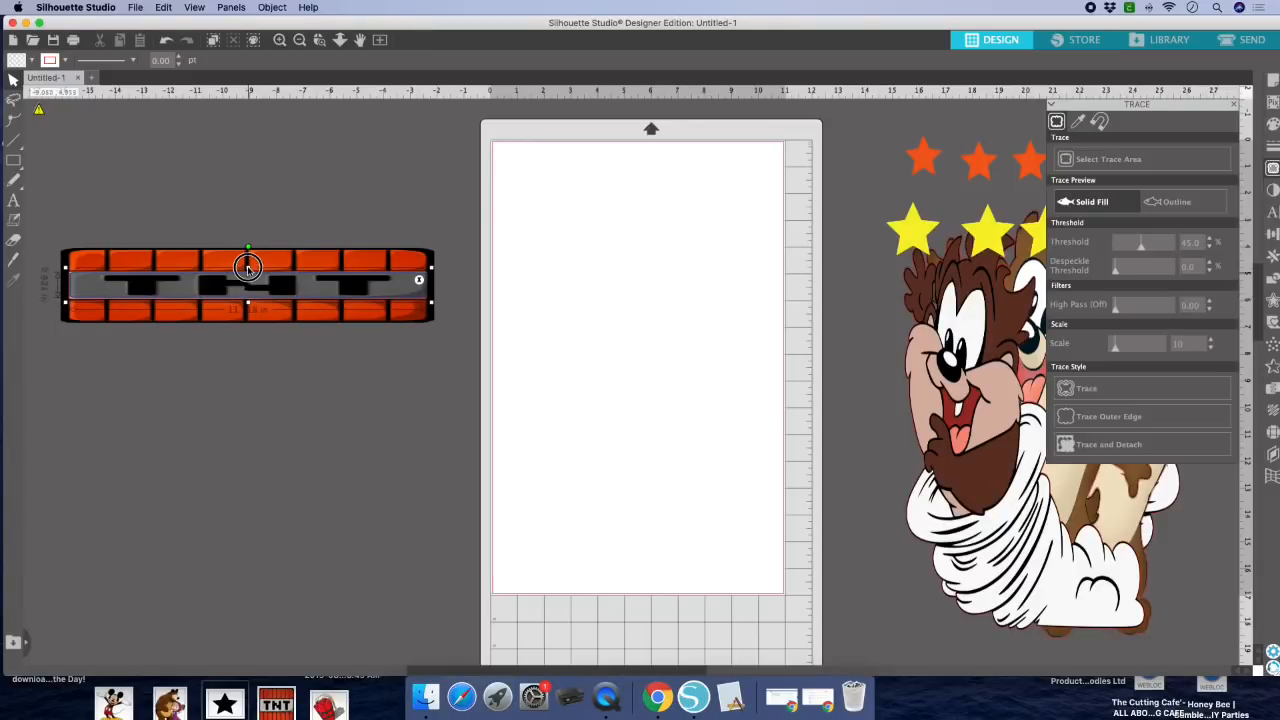
left_click_drag(247, 301, 247, 305)
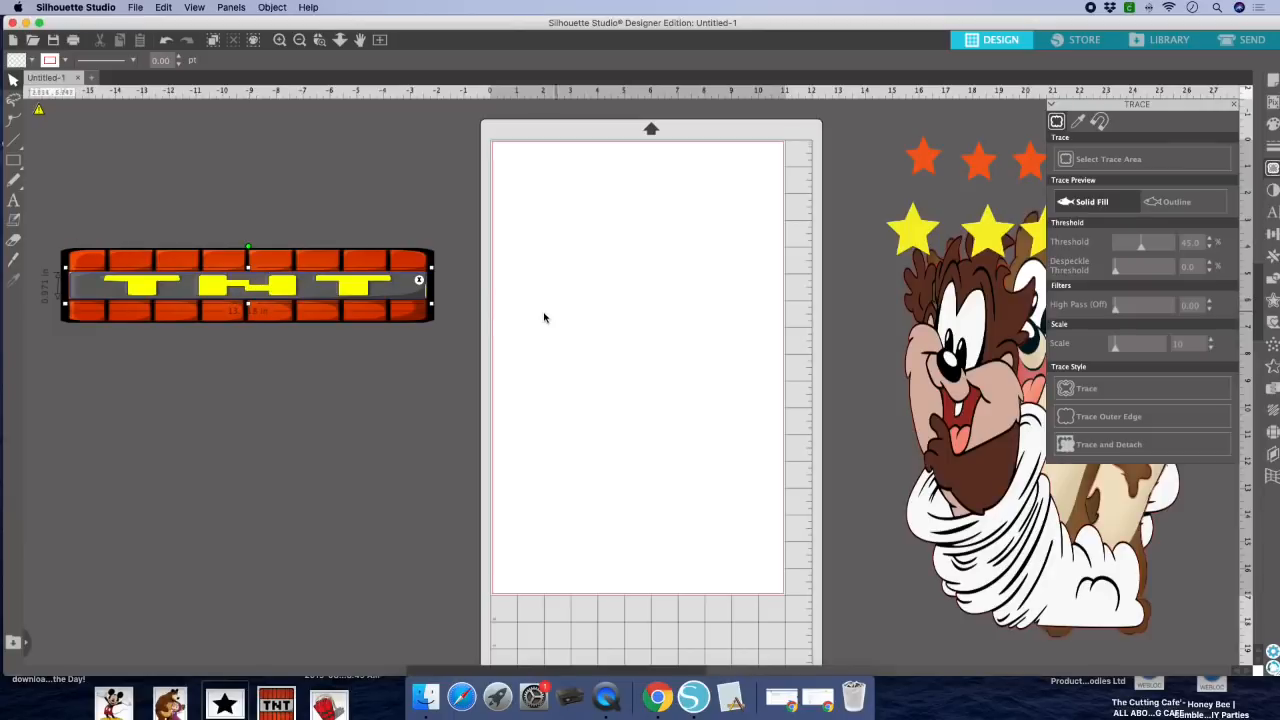
left_click_drag(1140, 247, 1183, 250)
left_click(1100, 445)
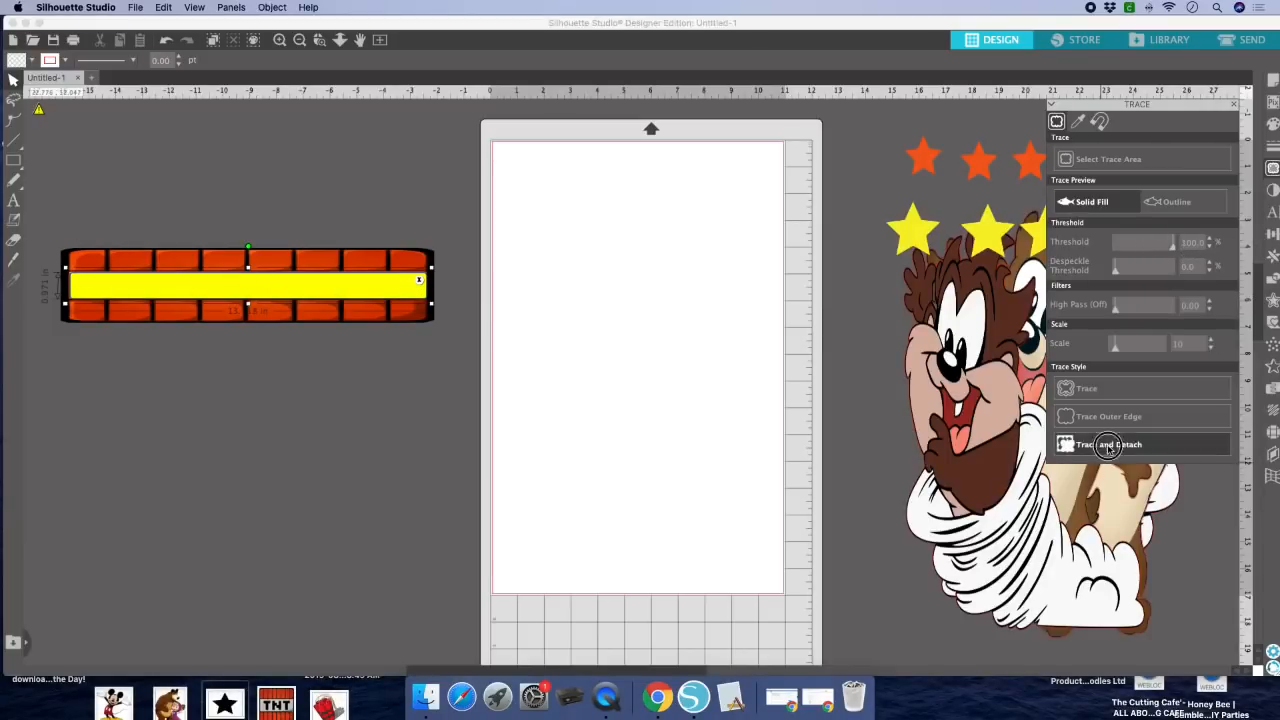
mouse_move(200, 289)
left_mouse_down()
mouse_move(206, 343)
mouse_move(258, 466)
left_mouse_up()
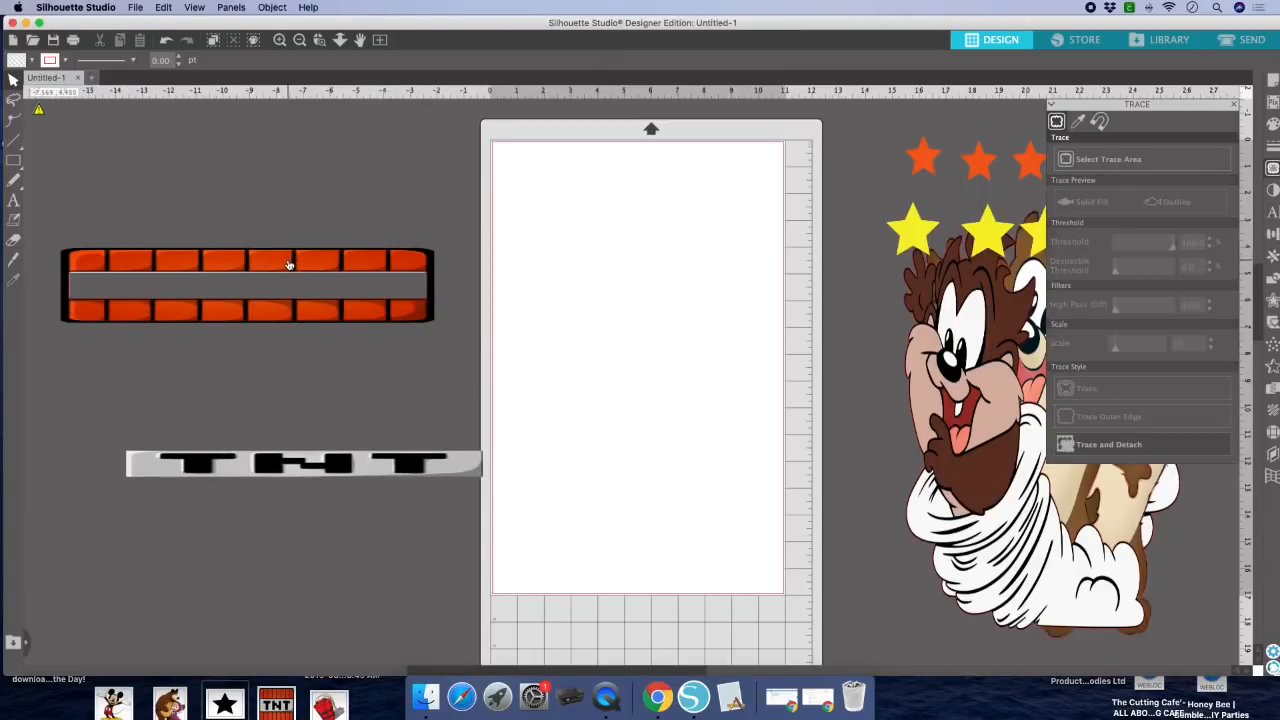
Step: Trace and detach the lower brick row at 100% threshold and place it between the original strip and the TNT label
left_click(1177, 163)
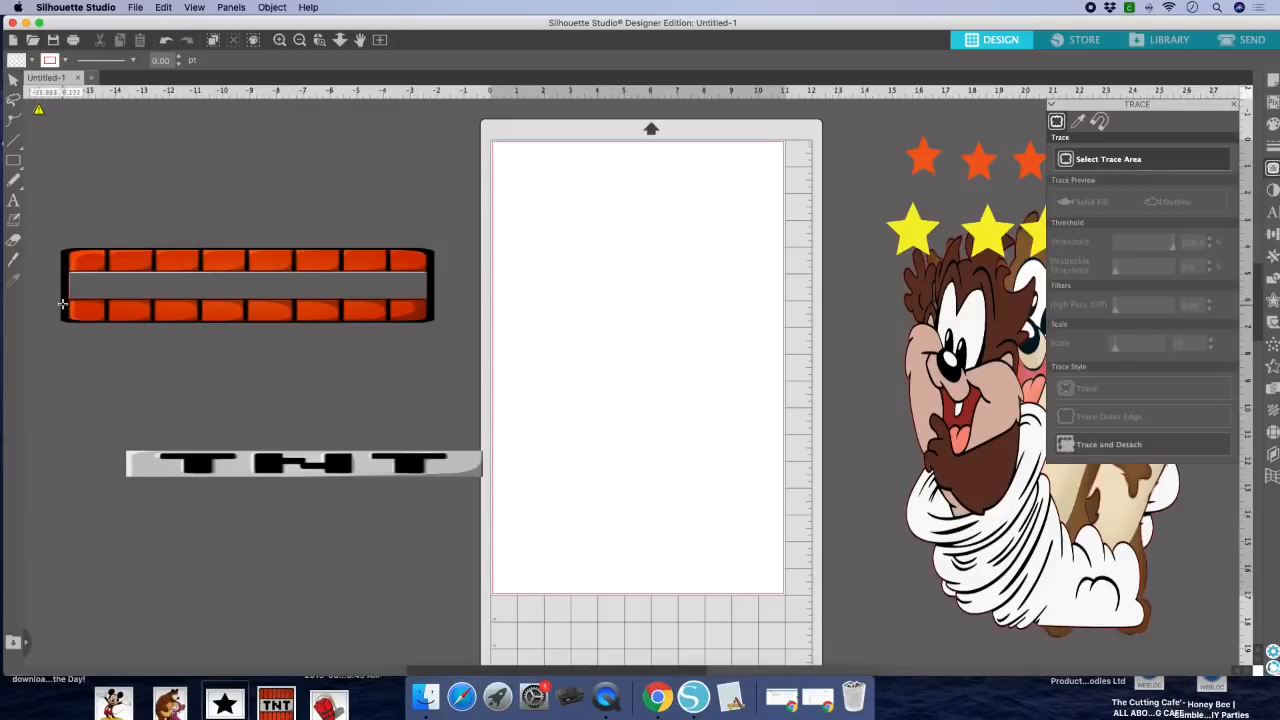
mouse_move(62, 303)
left_mouse_down()
mouse_move(436, 318)
mouse_move(428, 310)
mouse_move(434, 323)
left_mouse_up()
left_click_drag(247, 297, 247, 295)
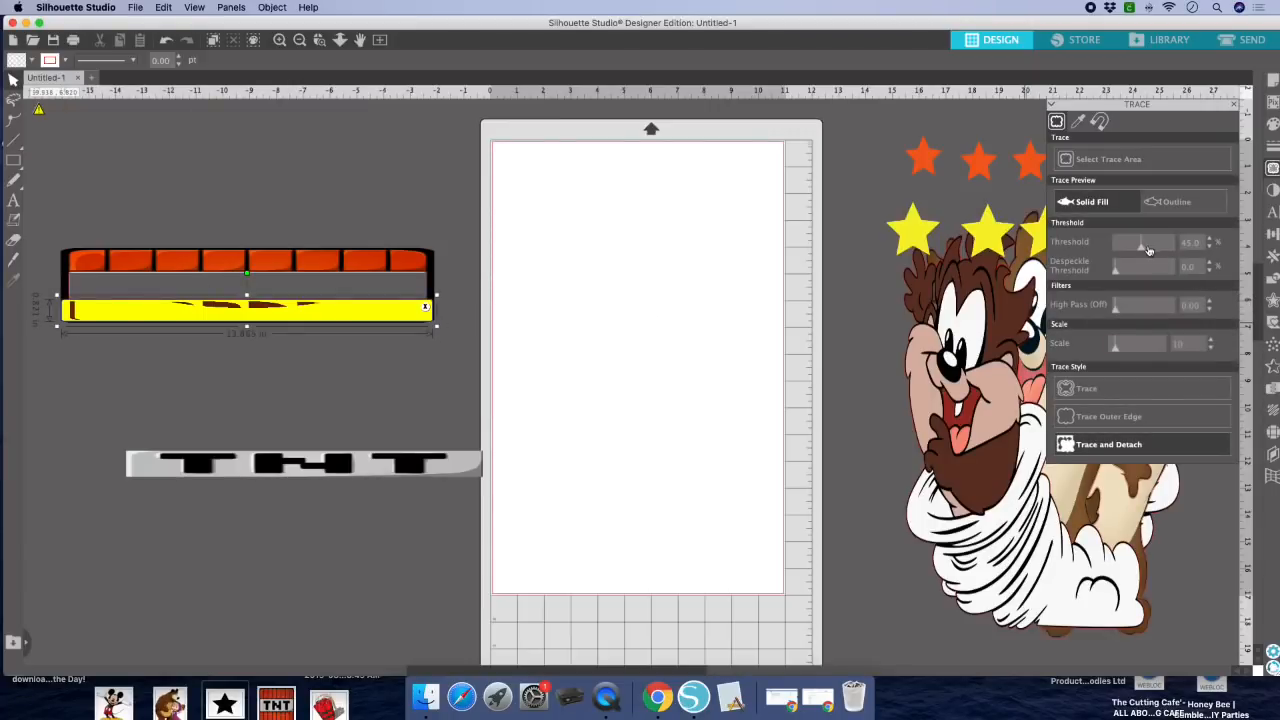
left_click_drag(1142, 247, 1182, 252)
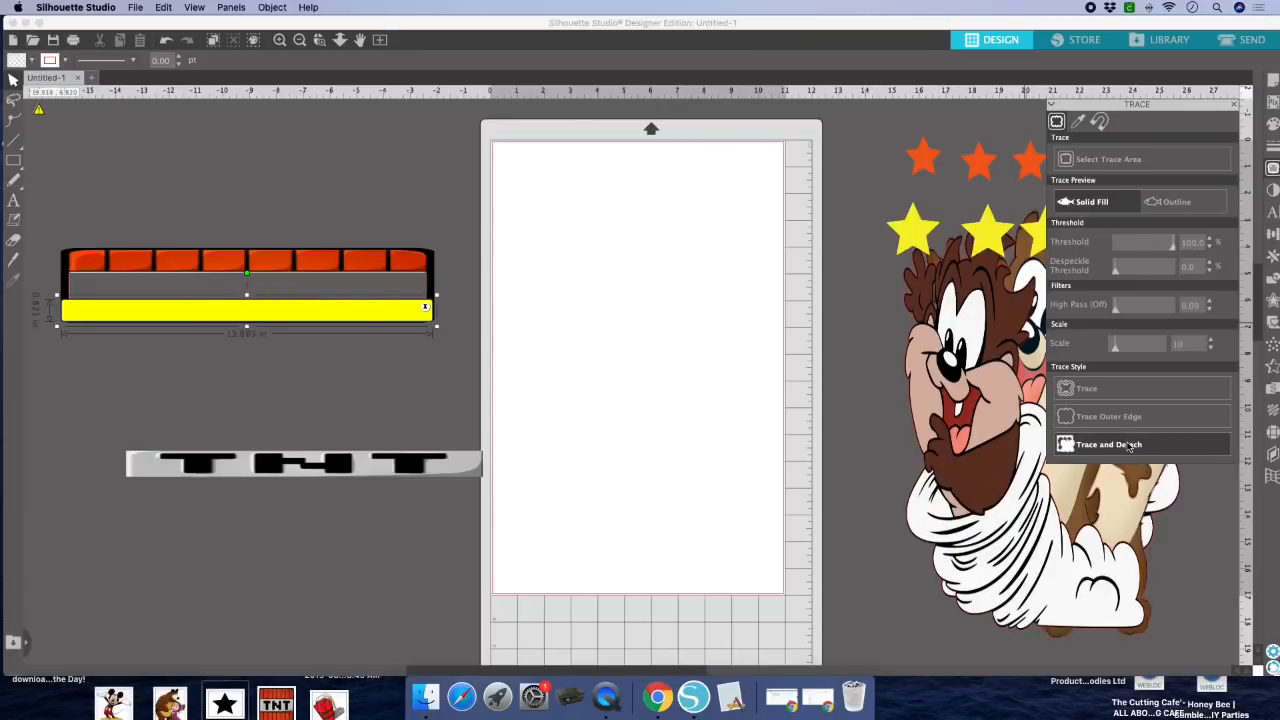
left_click_drag(261, 310, 297, 373)
Step: Delete the leftover pieces of the original TNT strip above the detached brick row
left_click(58, 220)
left_click_drag(58, 222, 442, 326)
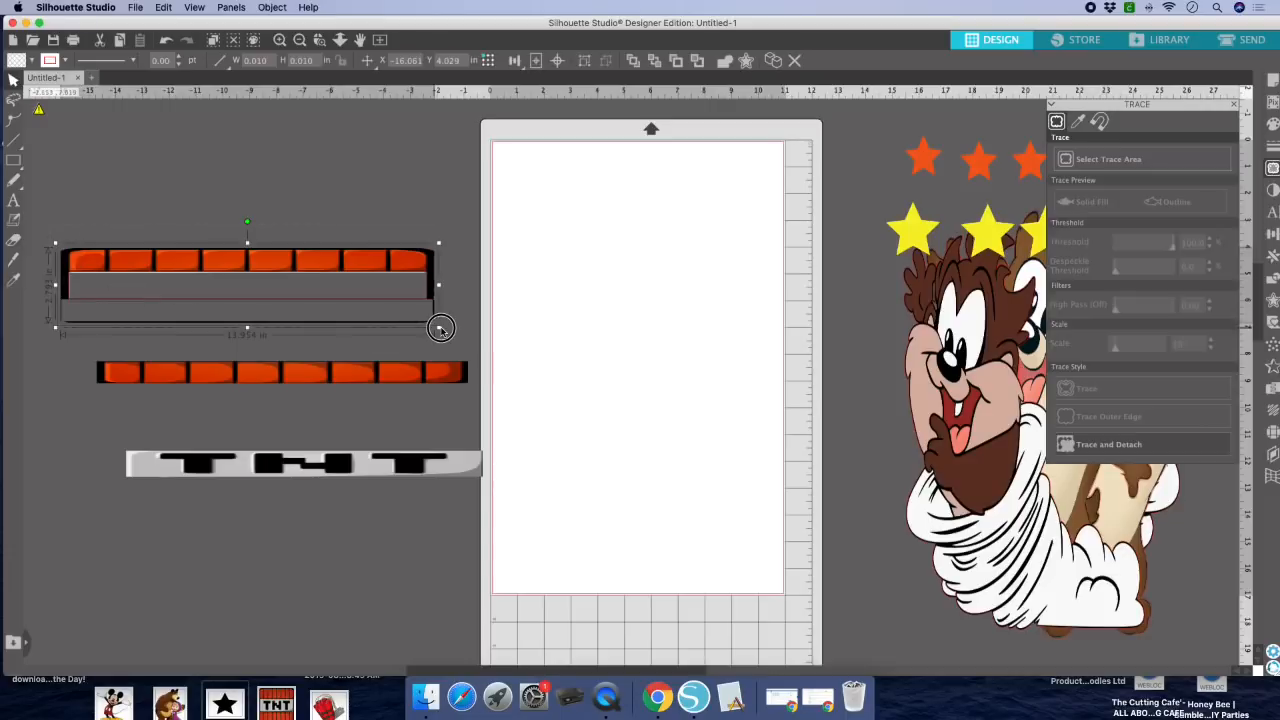
key("Delete")
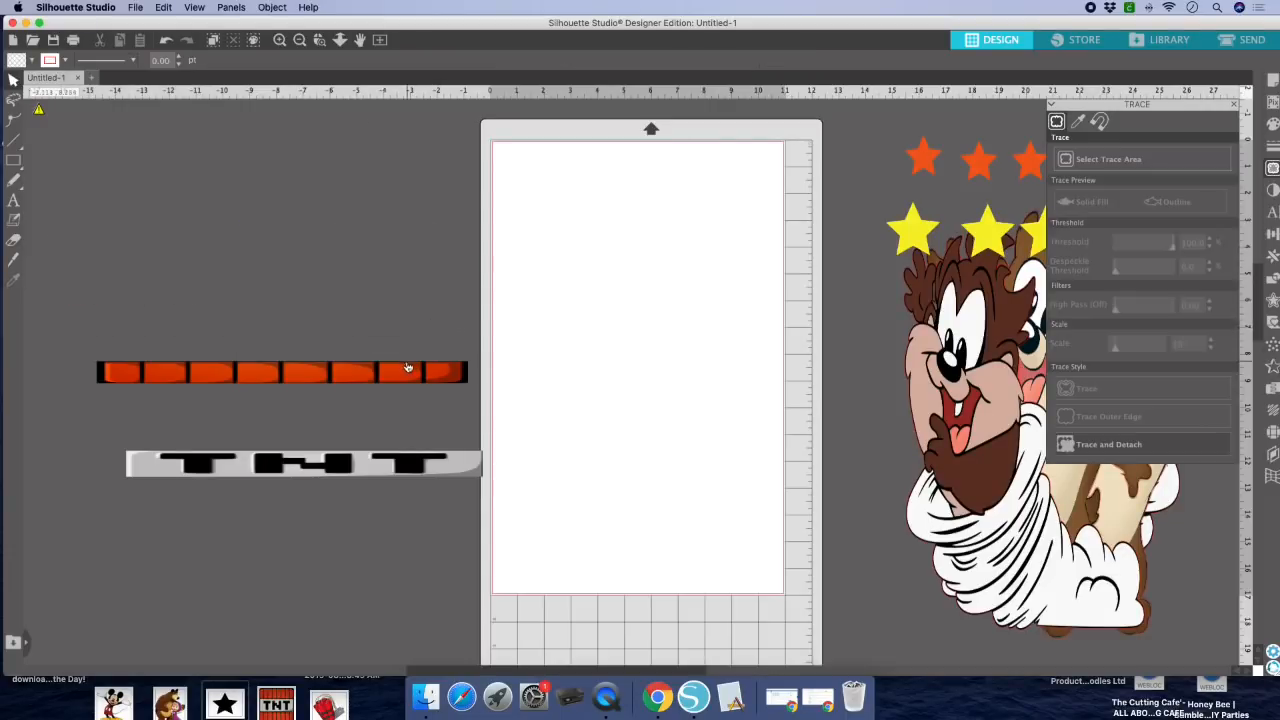
Step: Move the detached brick row higher beside the page and resize it to 9 in wide and 2 in high
left_click_drag(408, 369, 338, 239)
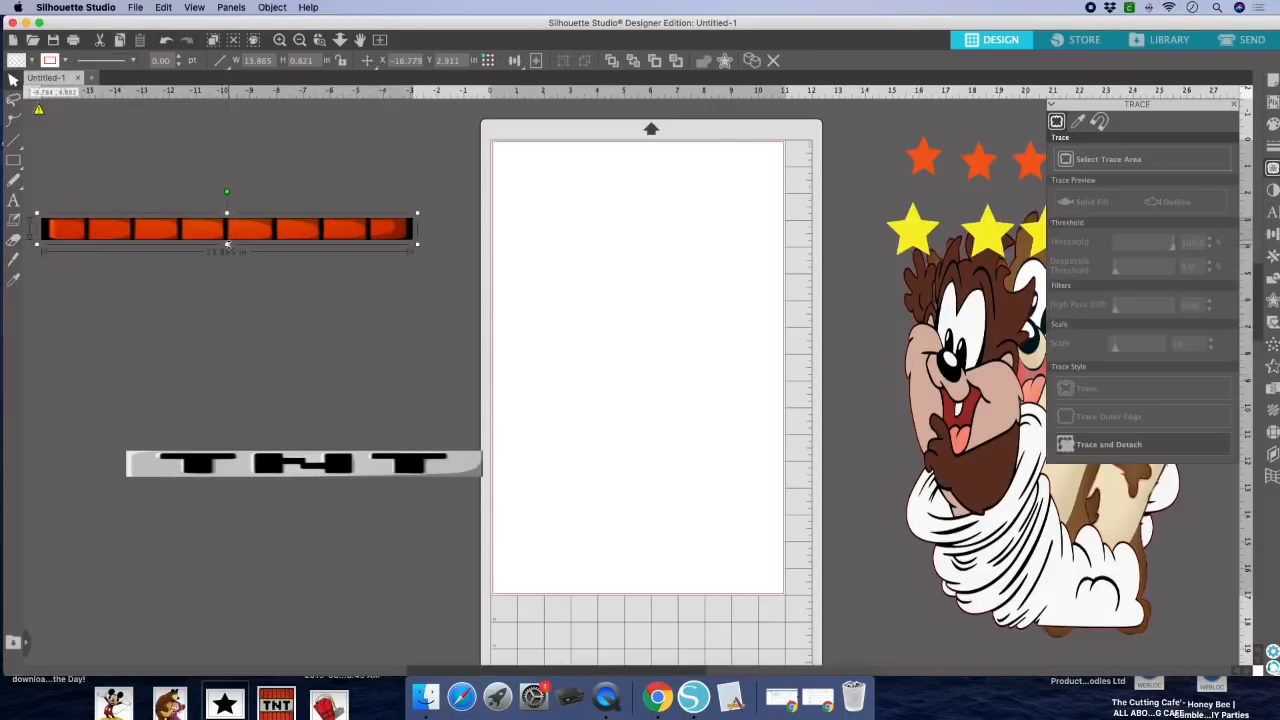
left_click(272, 60)
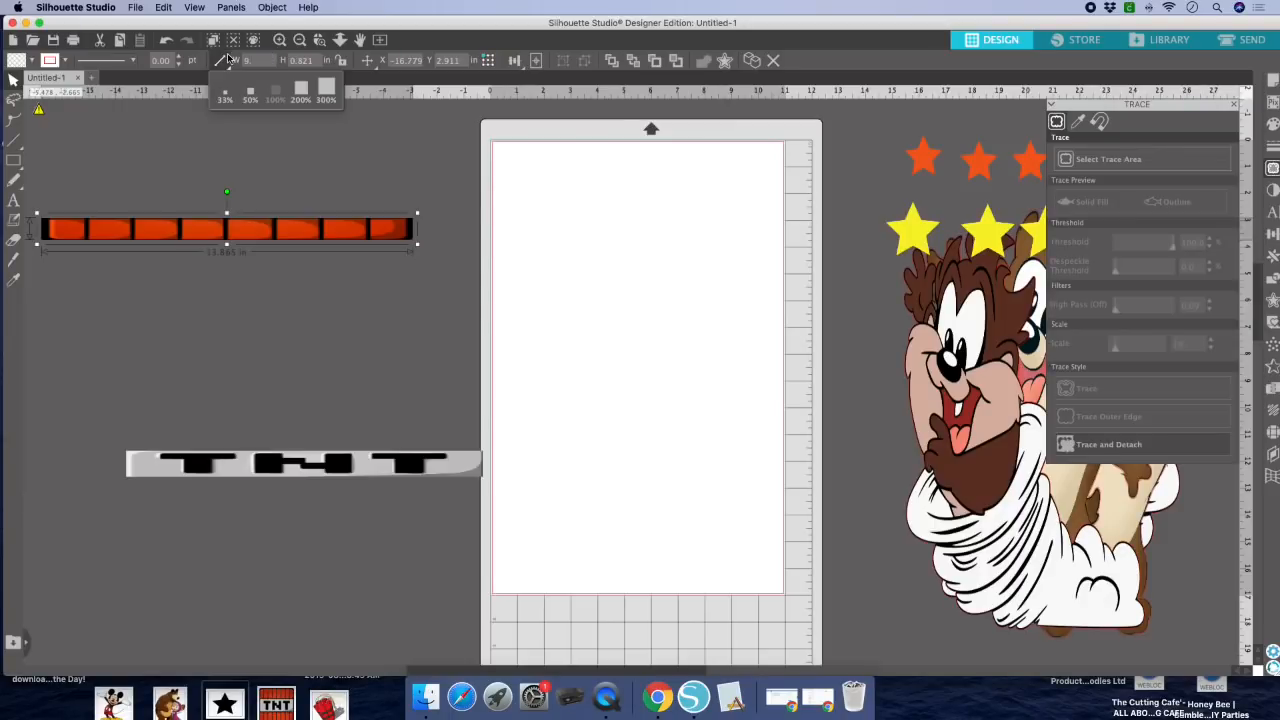
key("Tab")
type("2.")
key("Return")
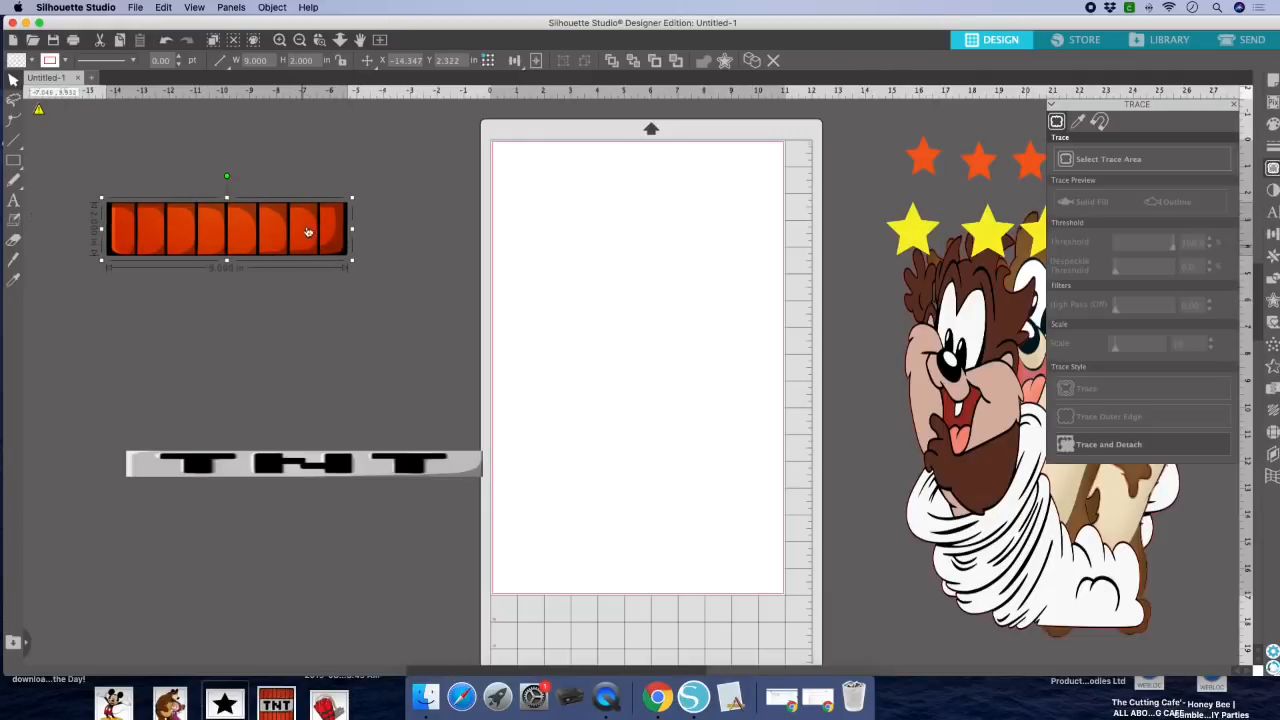
Step: Move the TNT label up closer to the brick row and stretch it vertically to about 3.2 in high
left_click(308, 470)
left_click_drag(308, 470, 288, 395)
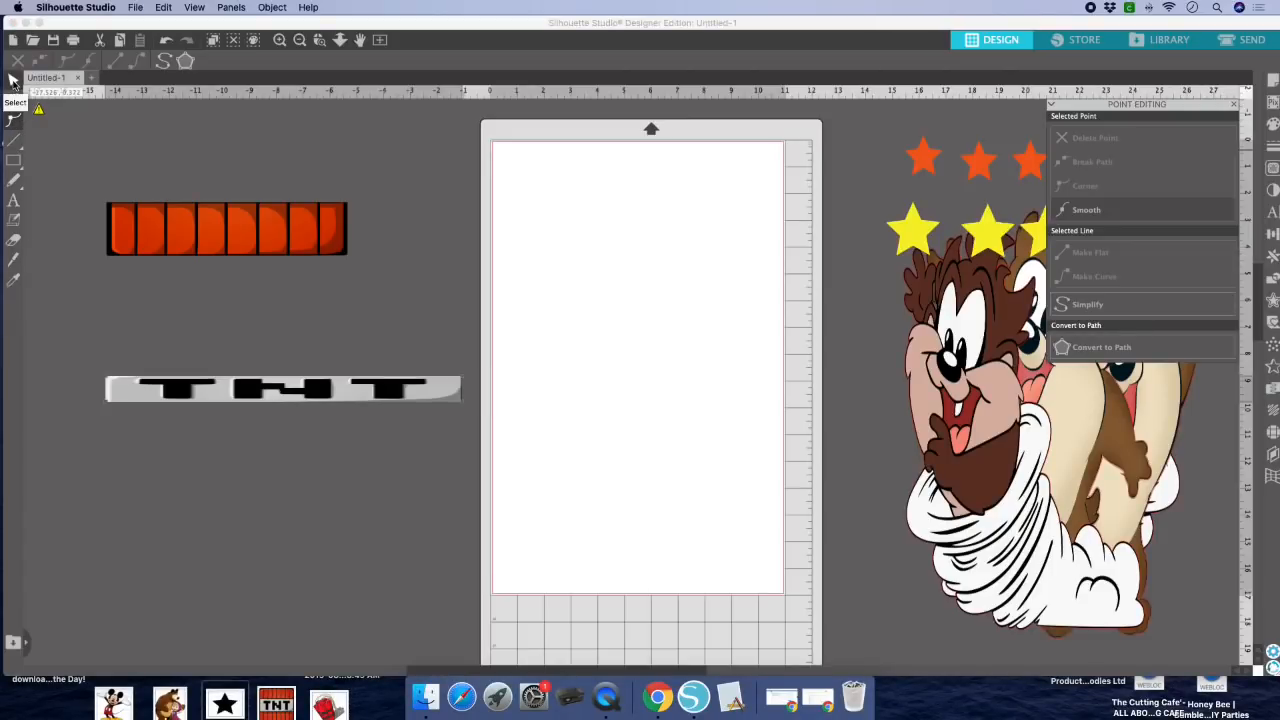
left_click(13, 80)
left_click_drag(283, 407, 285, 465)
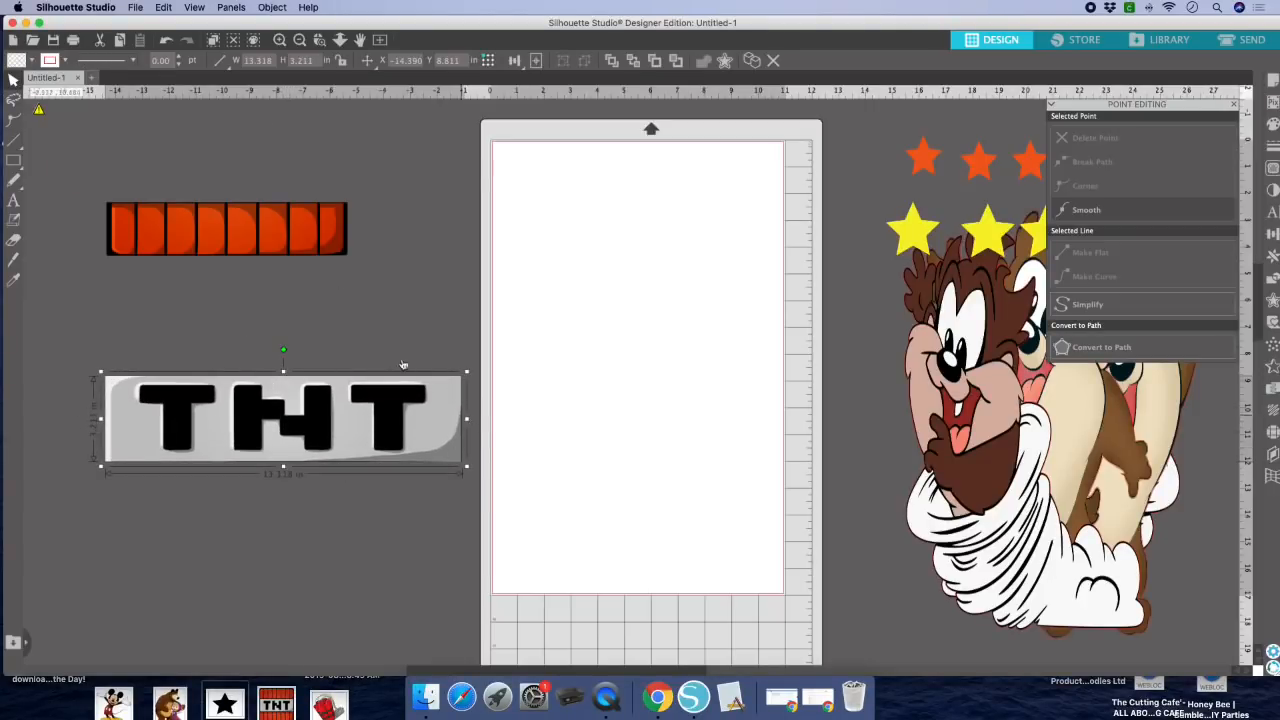
Step: Resize the TNT label to 3 in wide and 1 in high
left_click(258, 60)
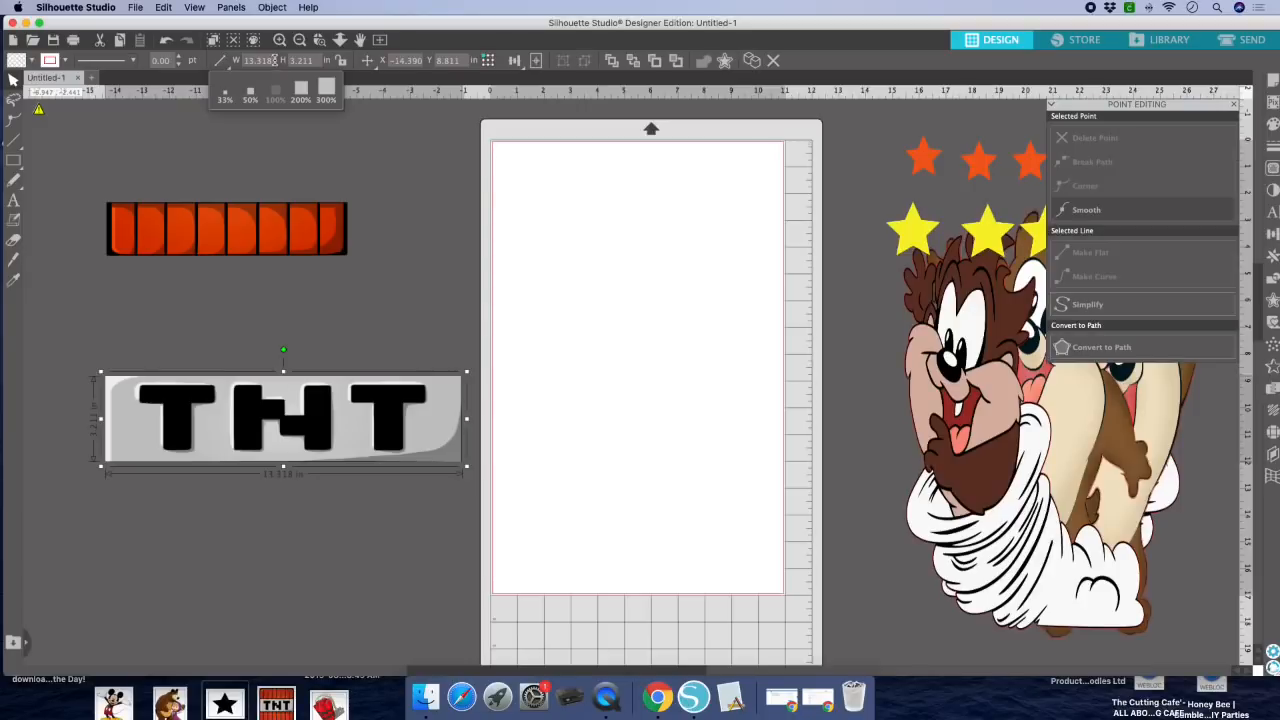
type("3.")
key("Tab")
type("1")
key("Return")
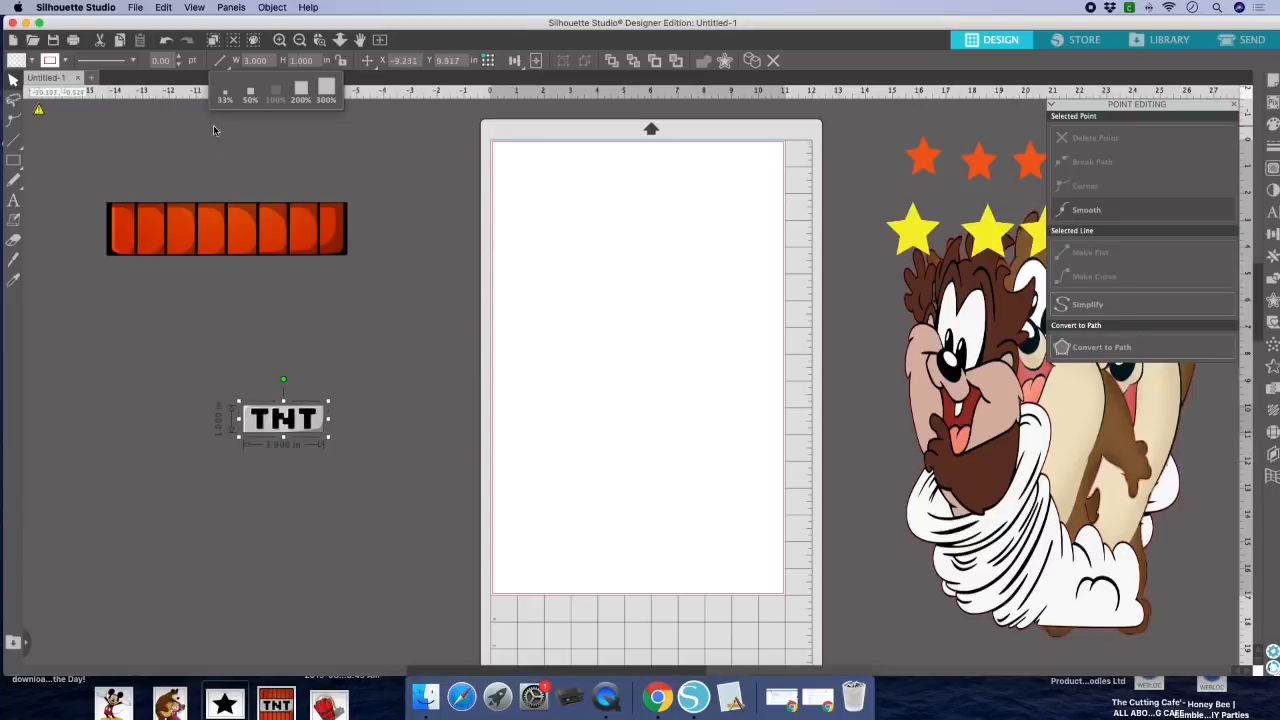
Step: Center the TNT label on the brick row at about 2.1 in wide and 0.95 in high, and group the two pieces
left_click_drag(303, 421, 234, 228)
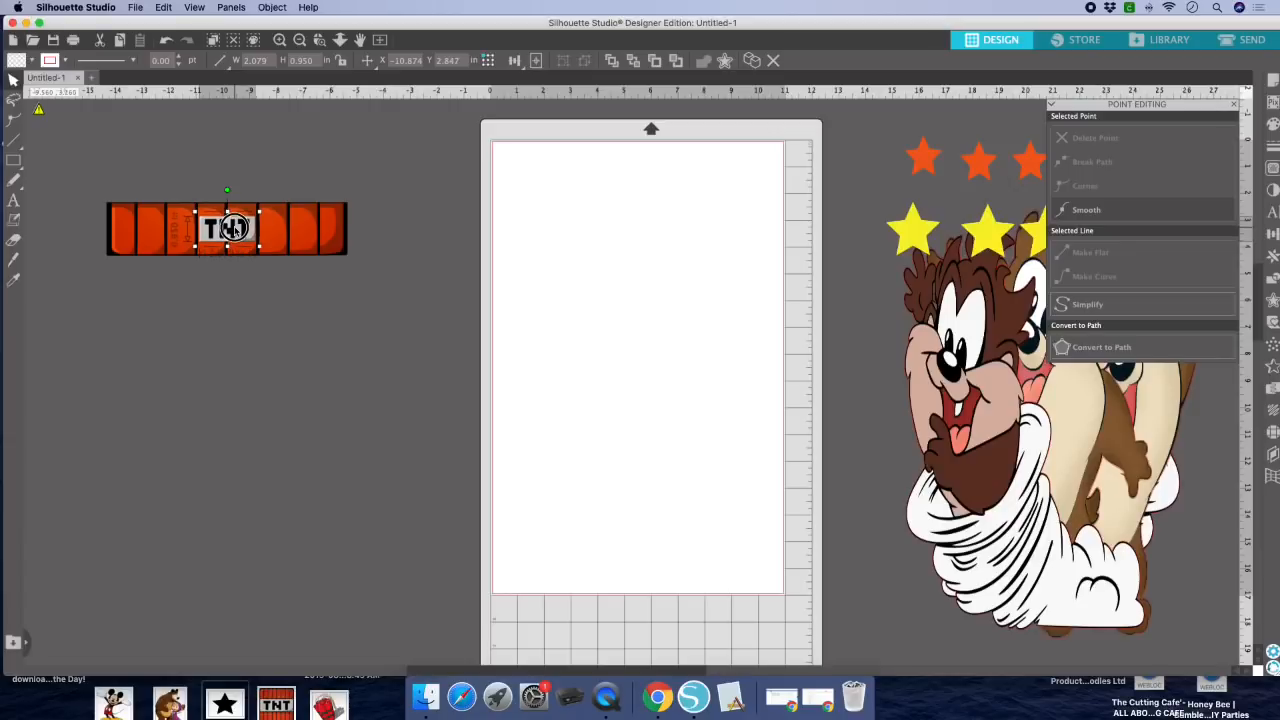
left_click(136, 205)
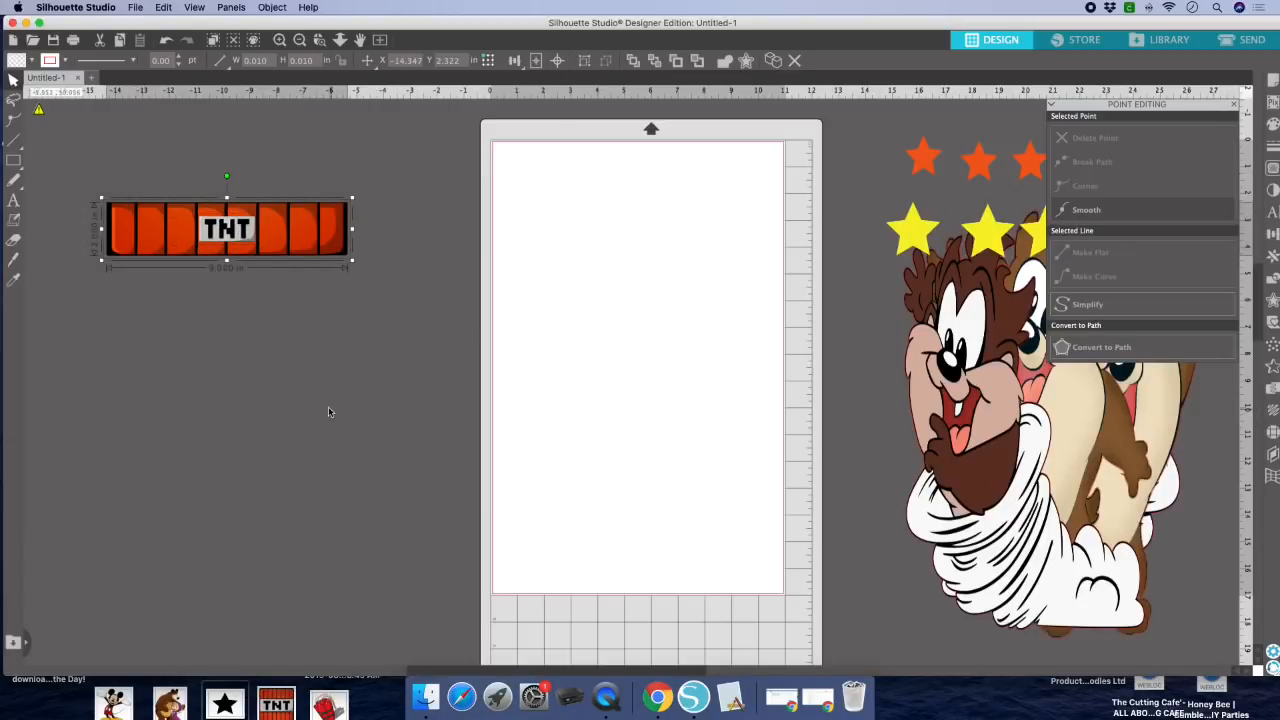
left_click(247, 362)
left_click_drag(85, 178, 424, 324)
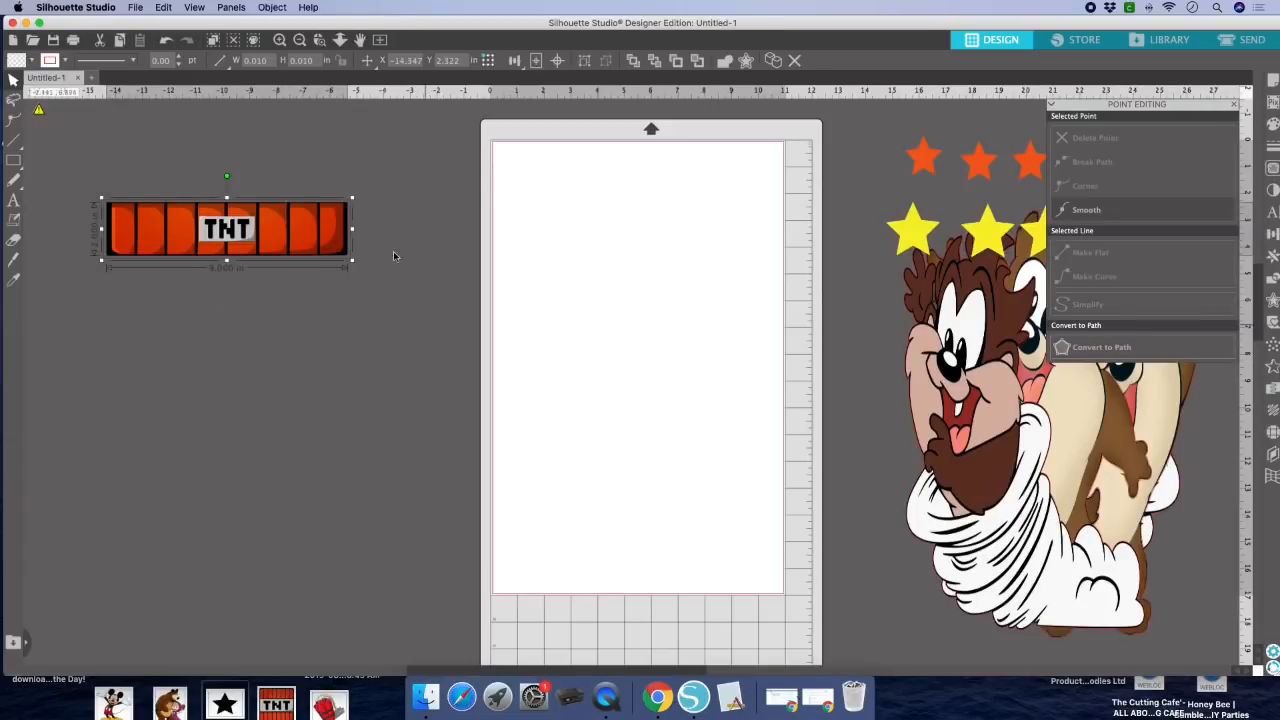
left_click(272, 7)
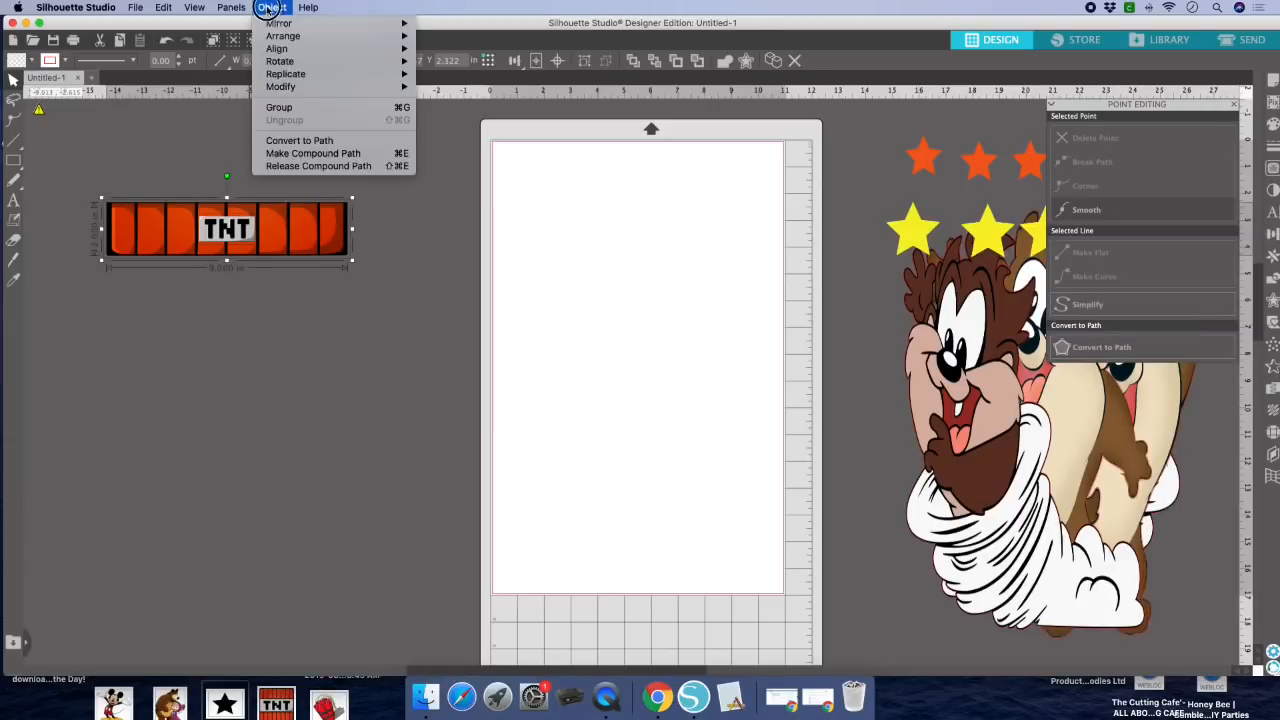
left_click(295, 107)
left_click(347, 172)
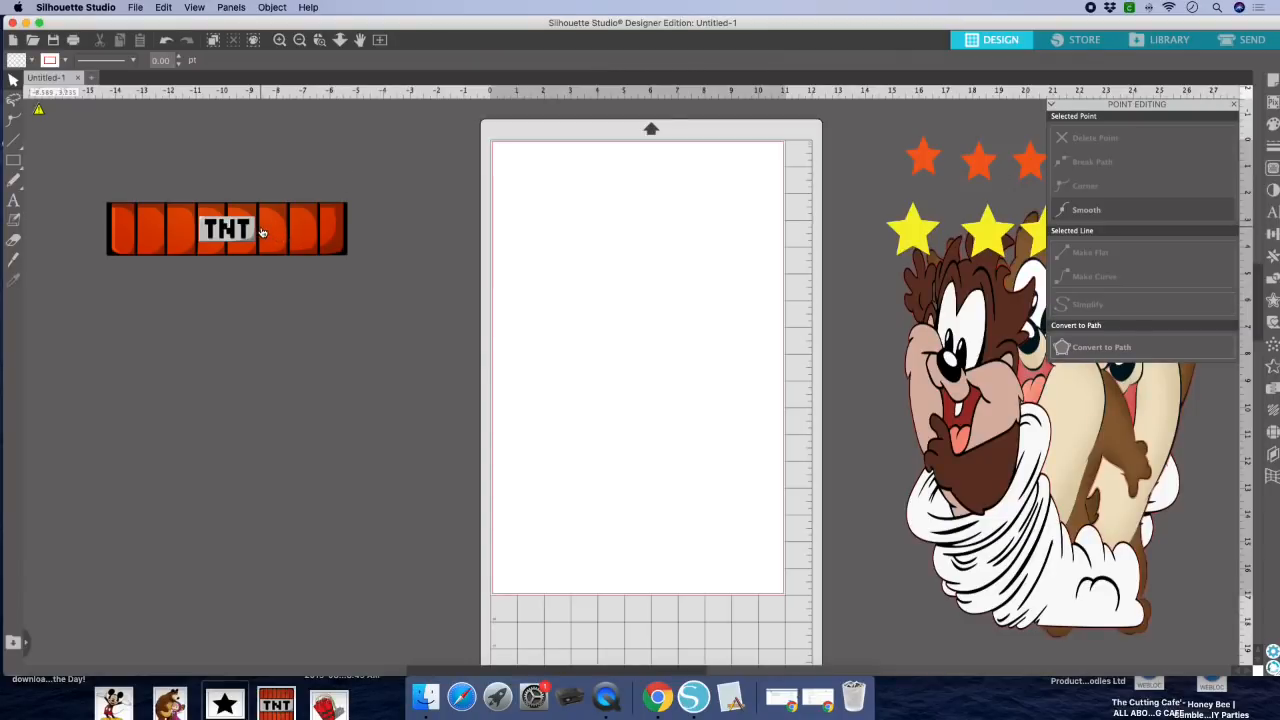
Step: Move the grouped TNT brick strip onto the upper part of the page
left_click_drag(259, 232, 675, 210)
left_click(987, 170)
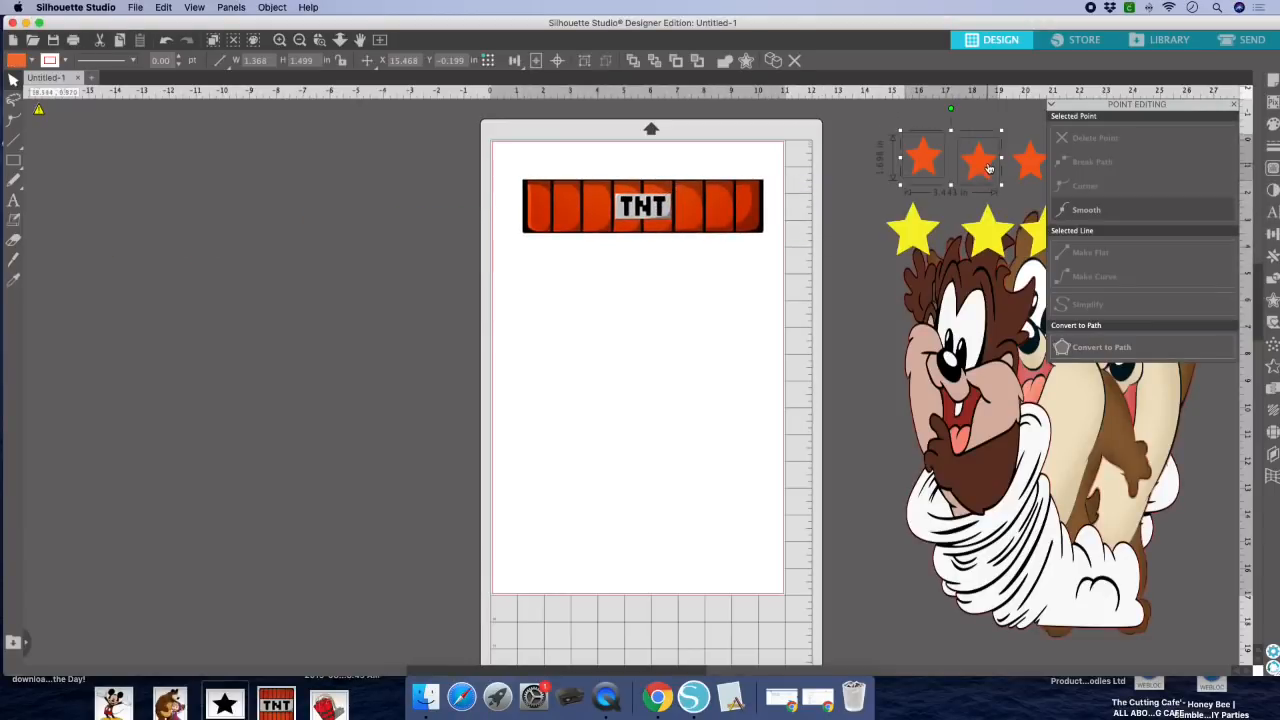
left_click(981, 116)
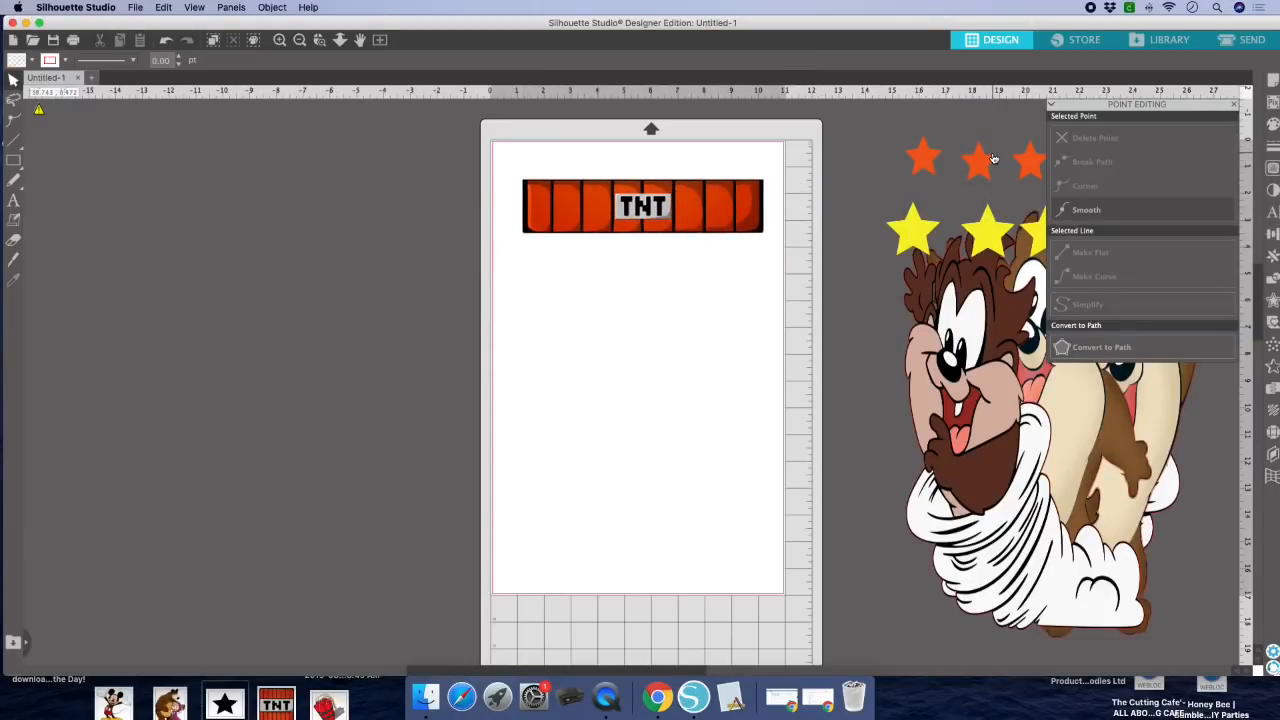